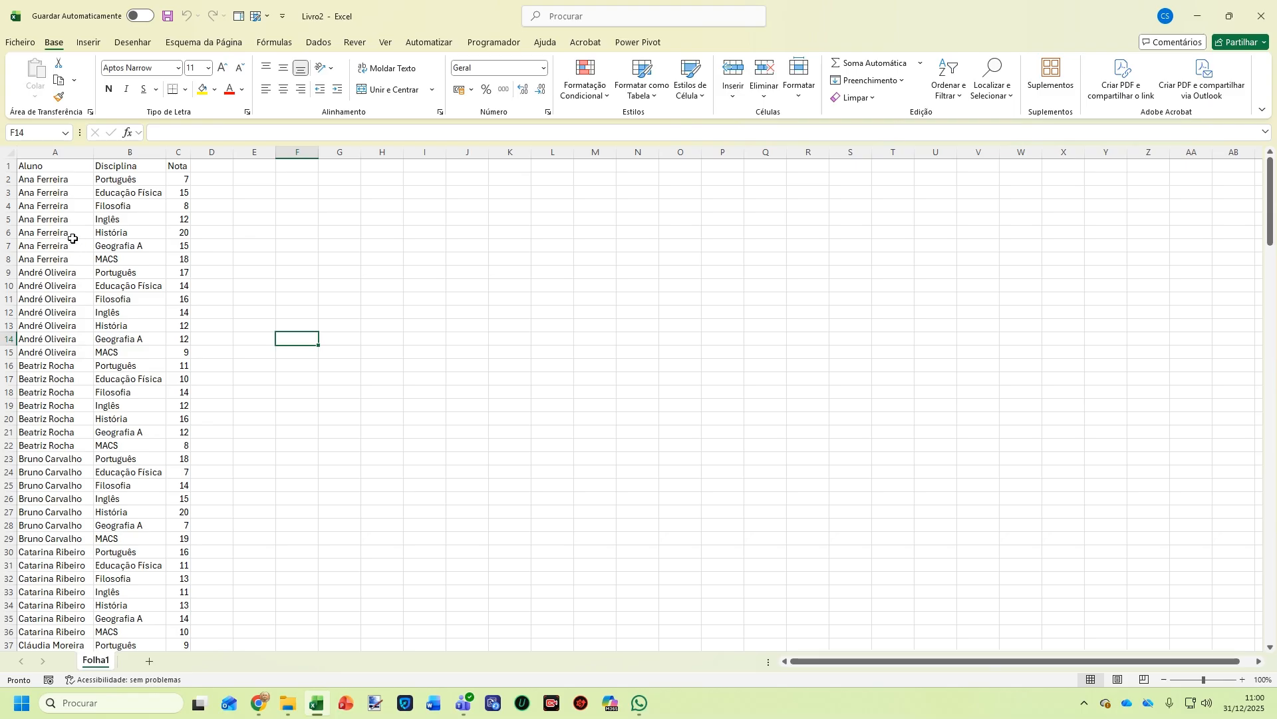
Review the Aluno, Disciplina and Nota columns, then select the whole list A1:C197
{"action": "left_click", "coordinate": [35, 165]}
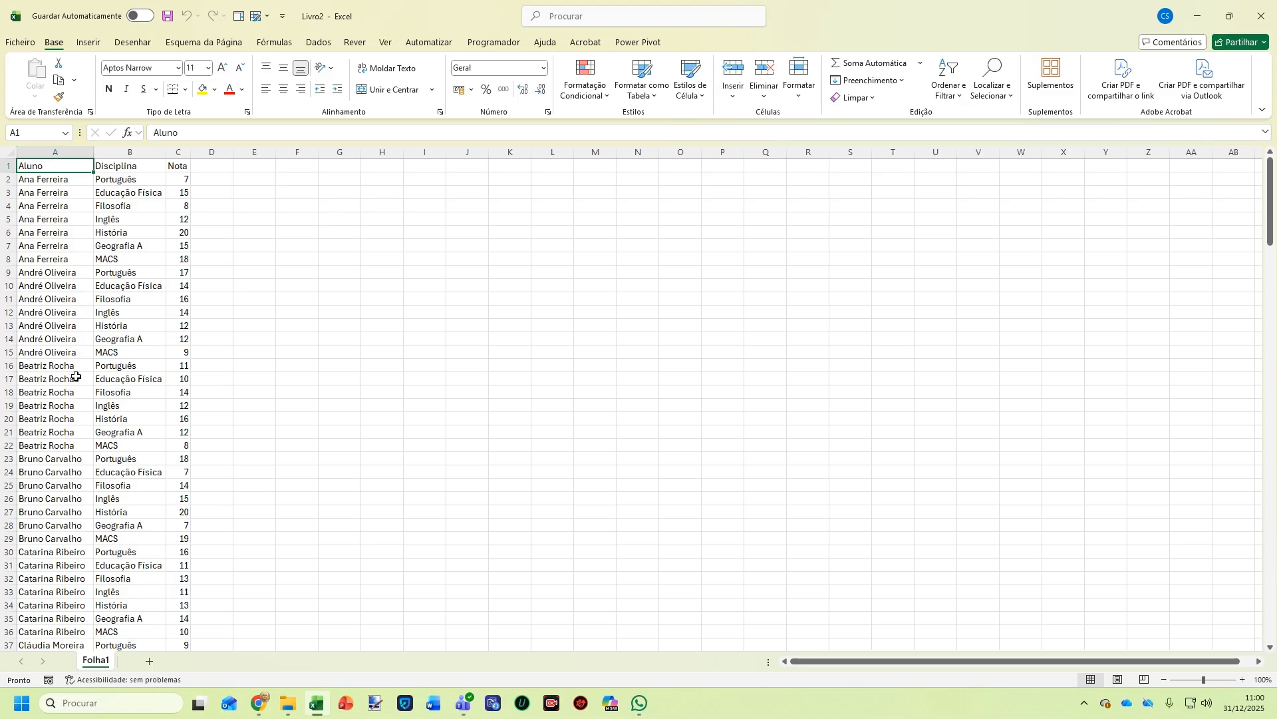
{"action": "left_click", "coordinate": [116, 167]}
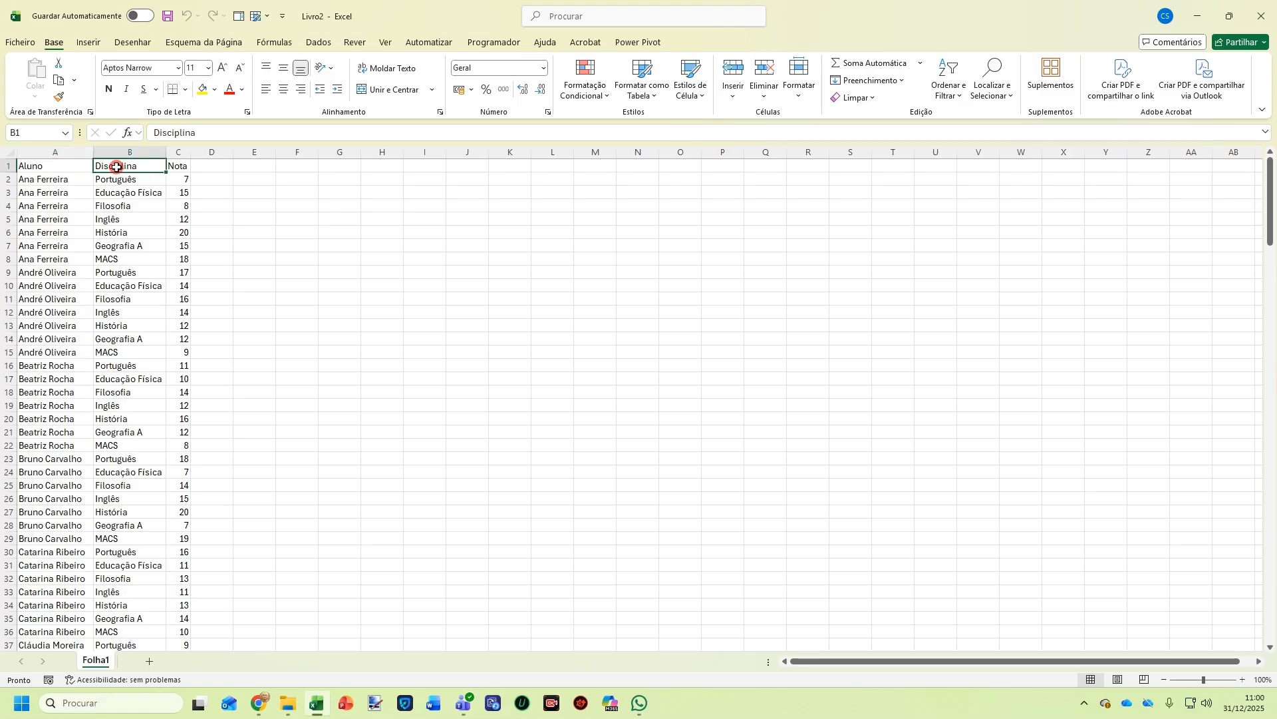
{"action": "left_click", "coordinate": [184, 169]}
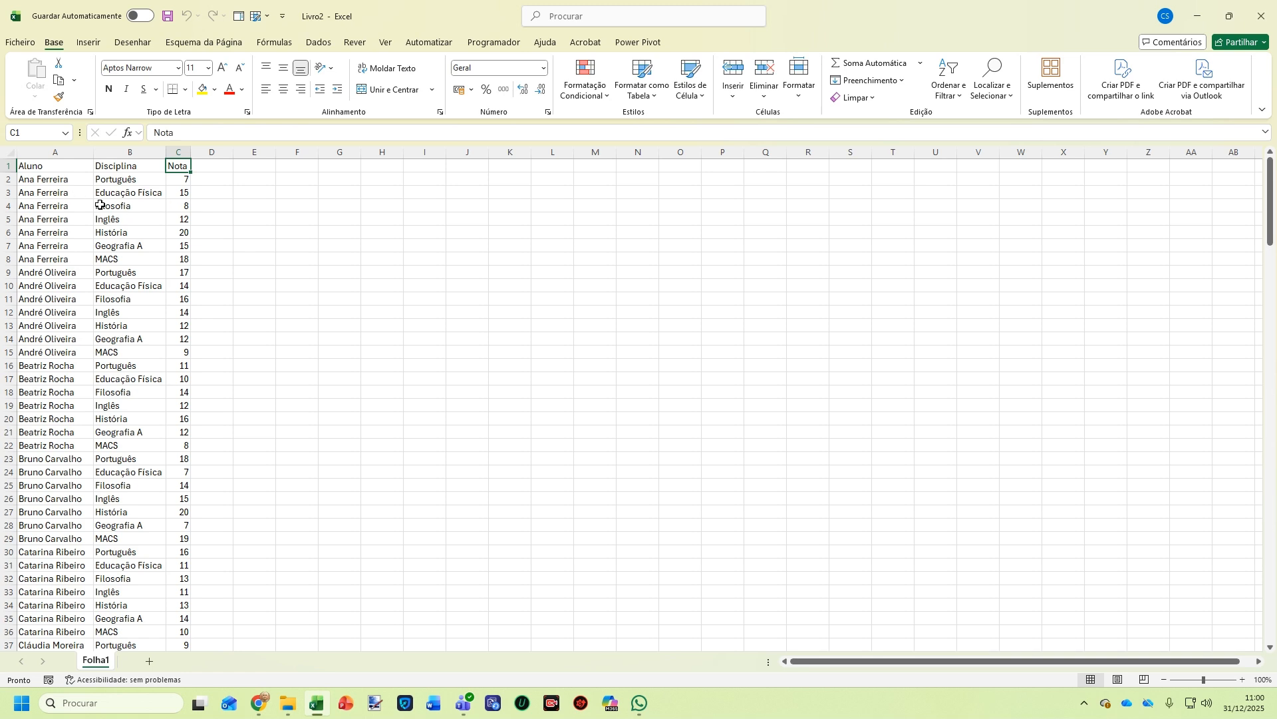
{"action": "left_click", "coordinate": [58, 182]}
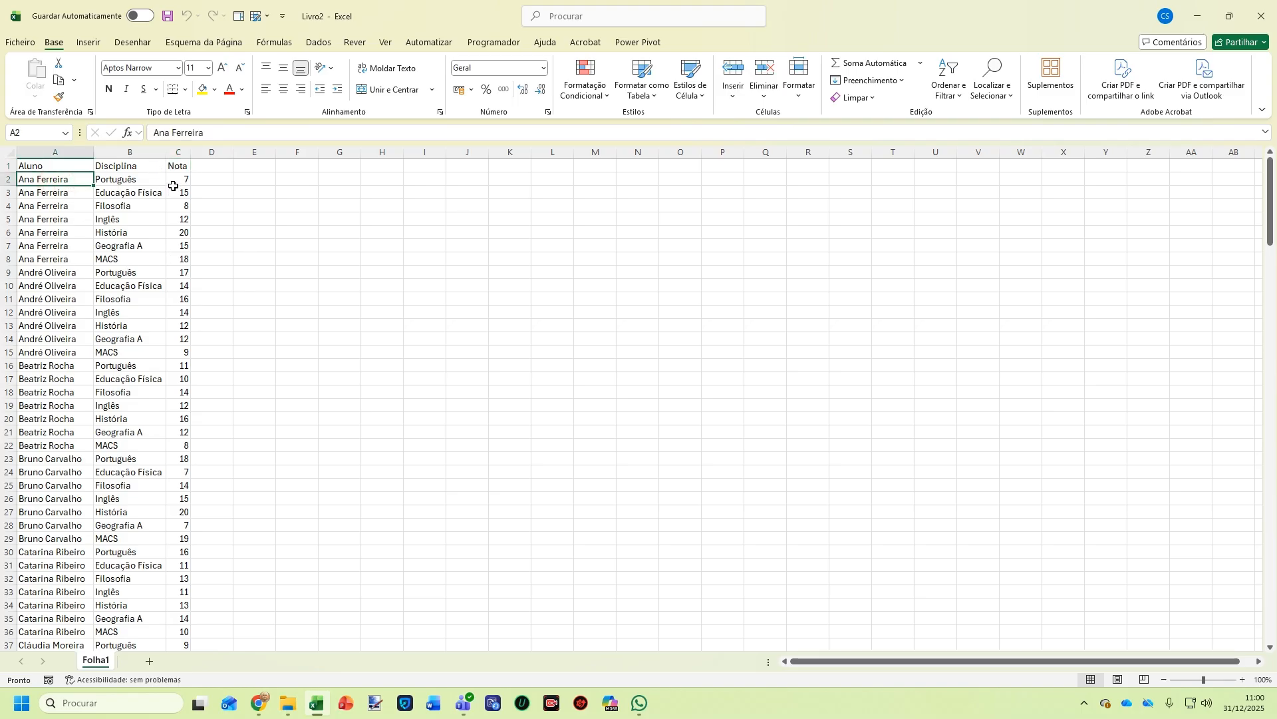
{"action": "left_click_drag", "start_coordinate": [158, 181], "coordinate": [144, 264]}
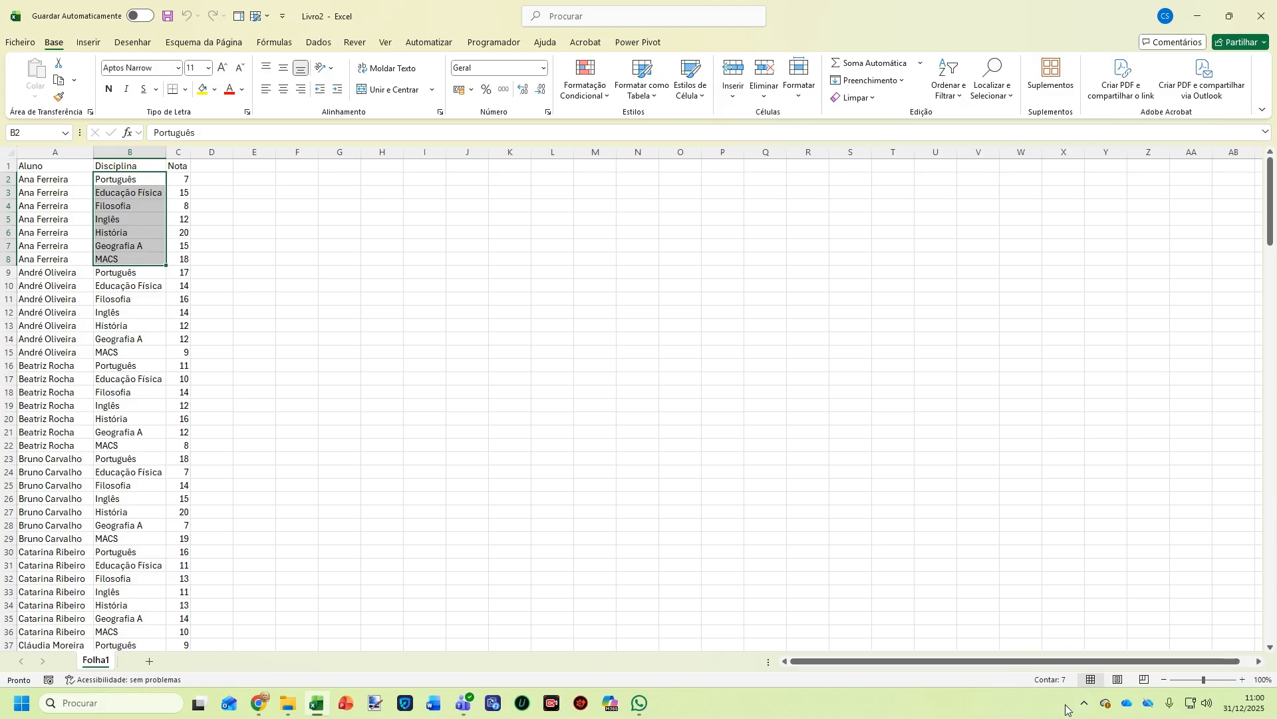
{"action": "left_click", "coordinate": [112, 327]}
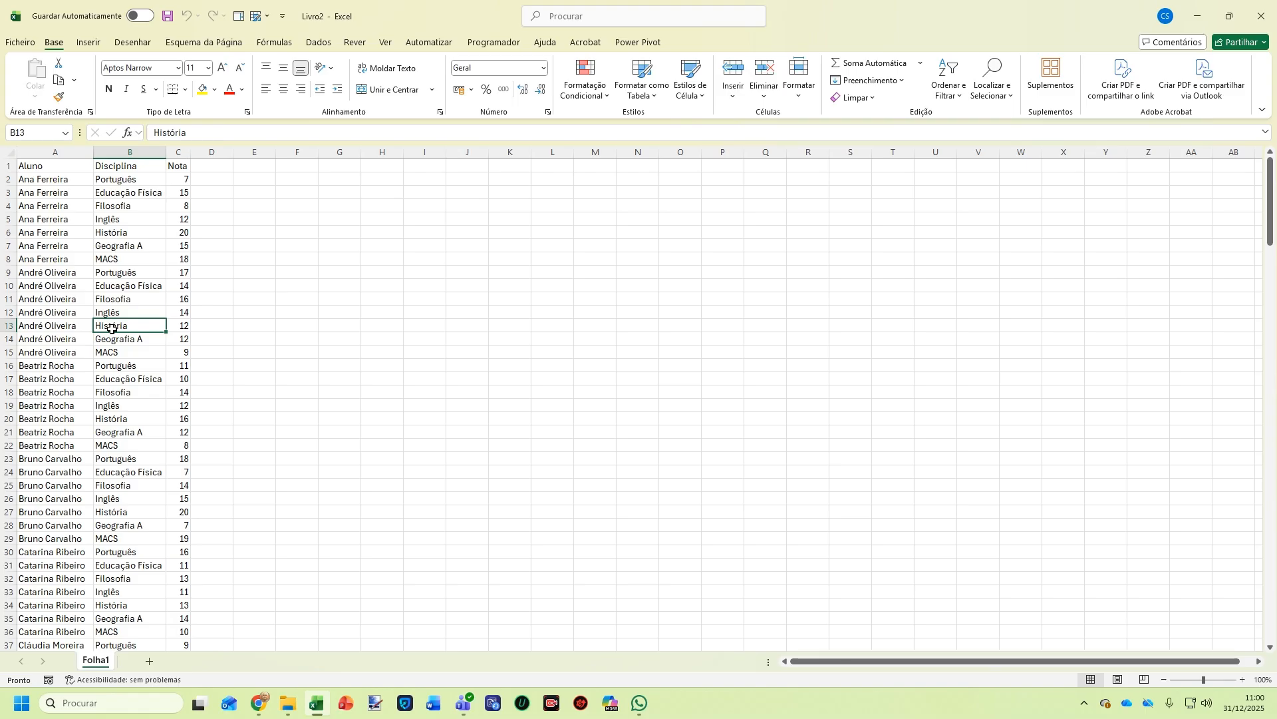
{"action": "key", "text": "ctrl+Down"}
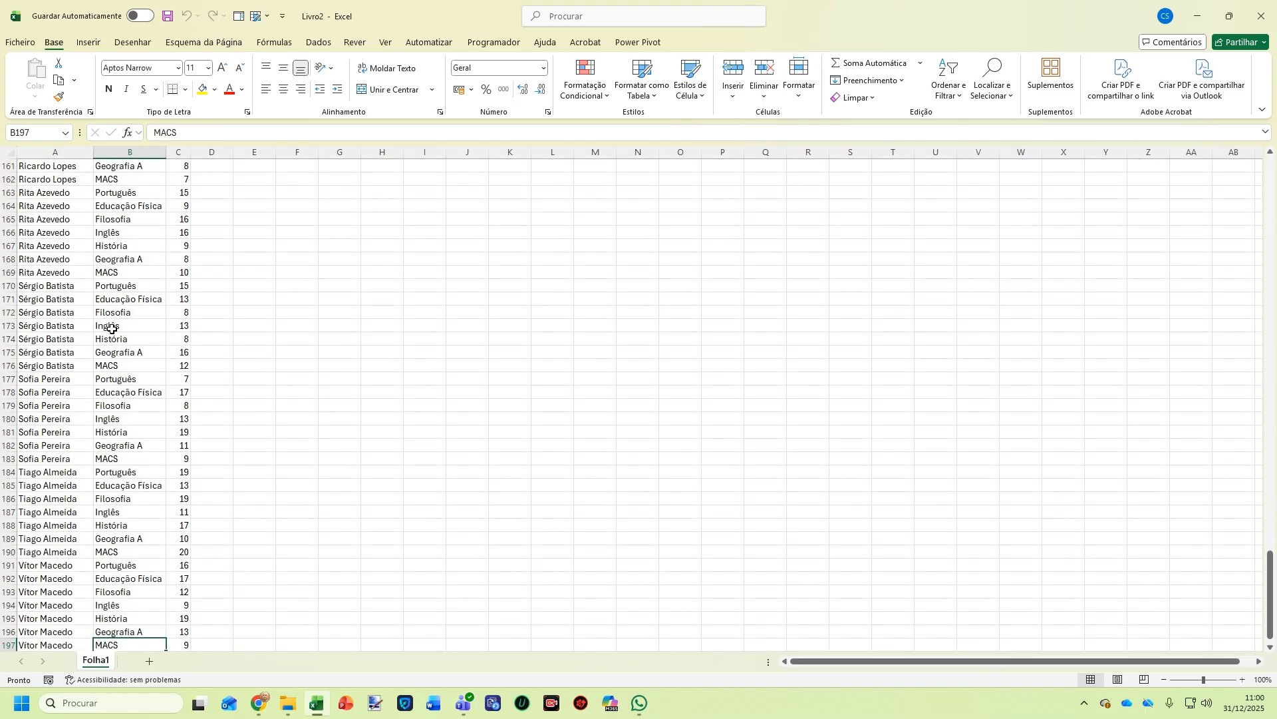
{"action": "scroll", "coordinate": [108, 346], "scroll_direction": "down", "scroll_amount": 2}
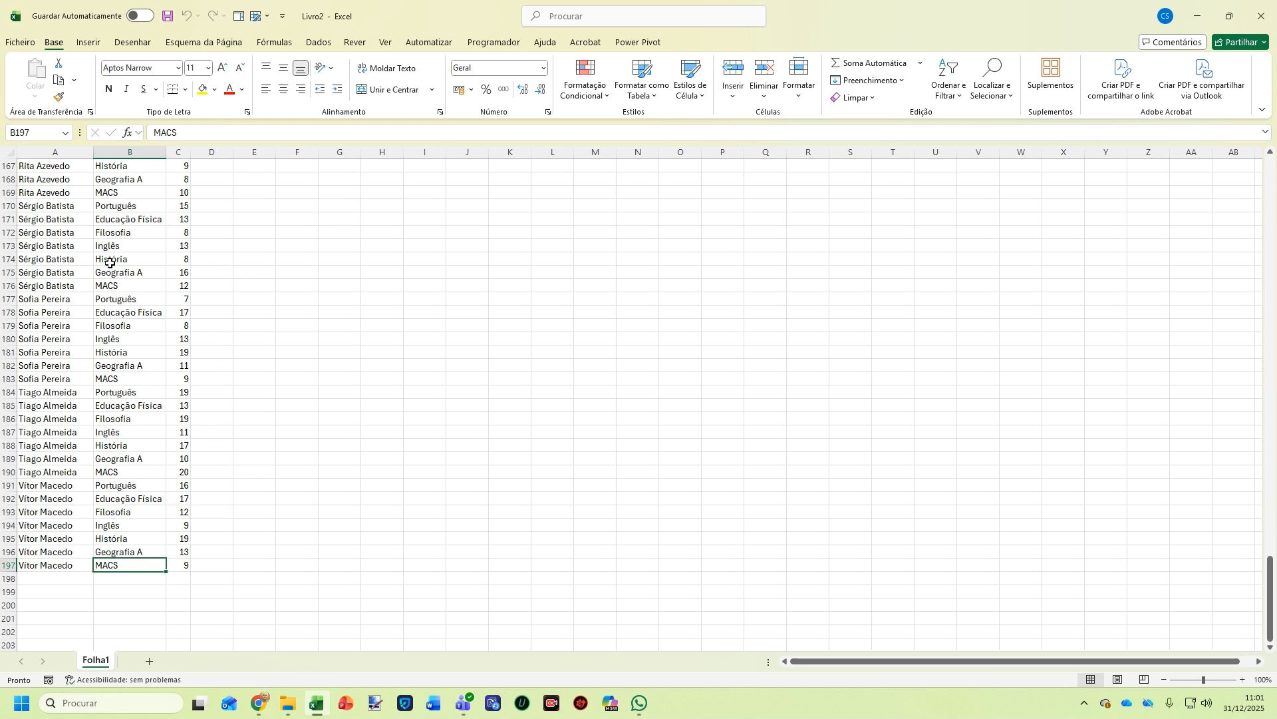
{"action": "key", "text": "ctrl+a"}
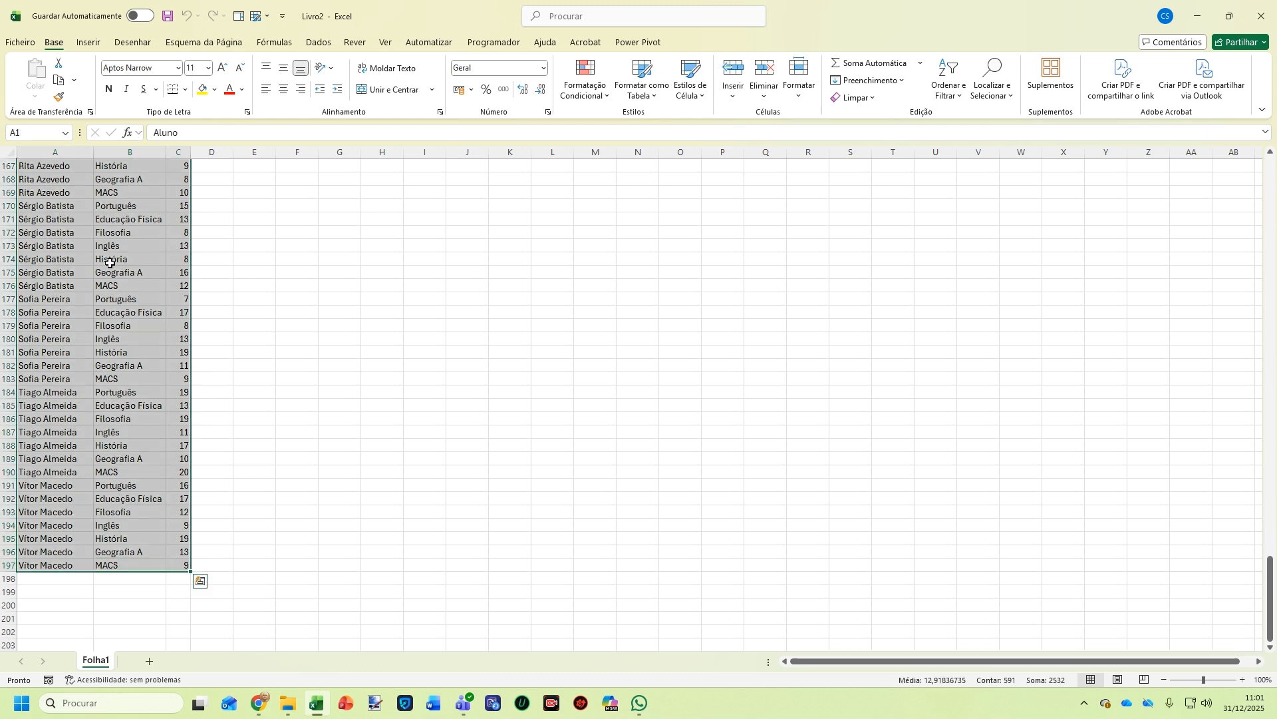
Convert A1:C197 into a table, keeping 'A minha tabela tem cabeçalhos' checked
{"action": "left_click", "coordinate": [89, 44]}
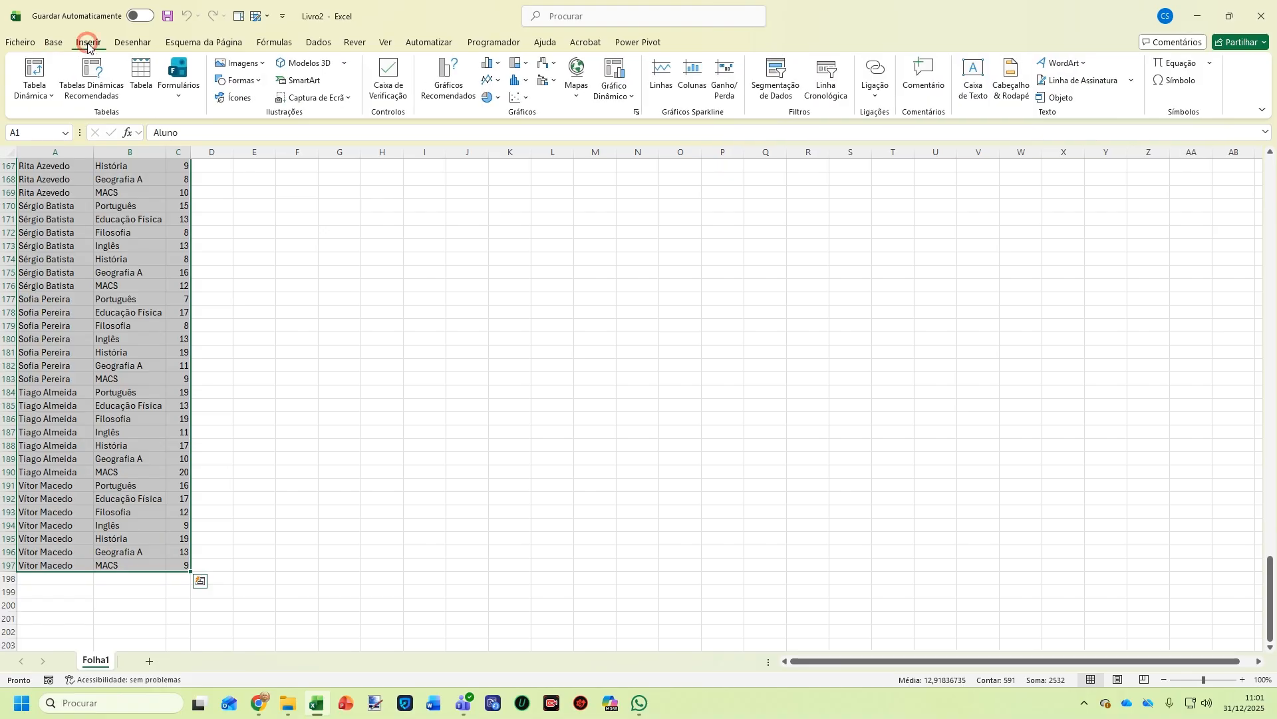
{"action": "left_click", "coordinate": [144, 72]}
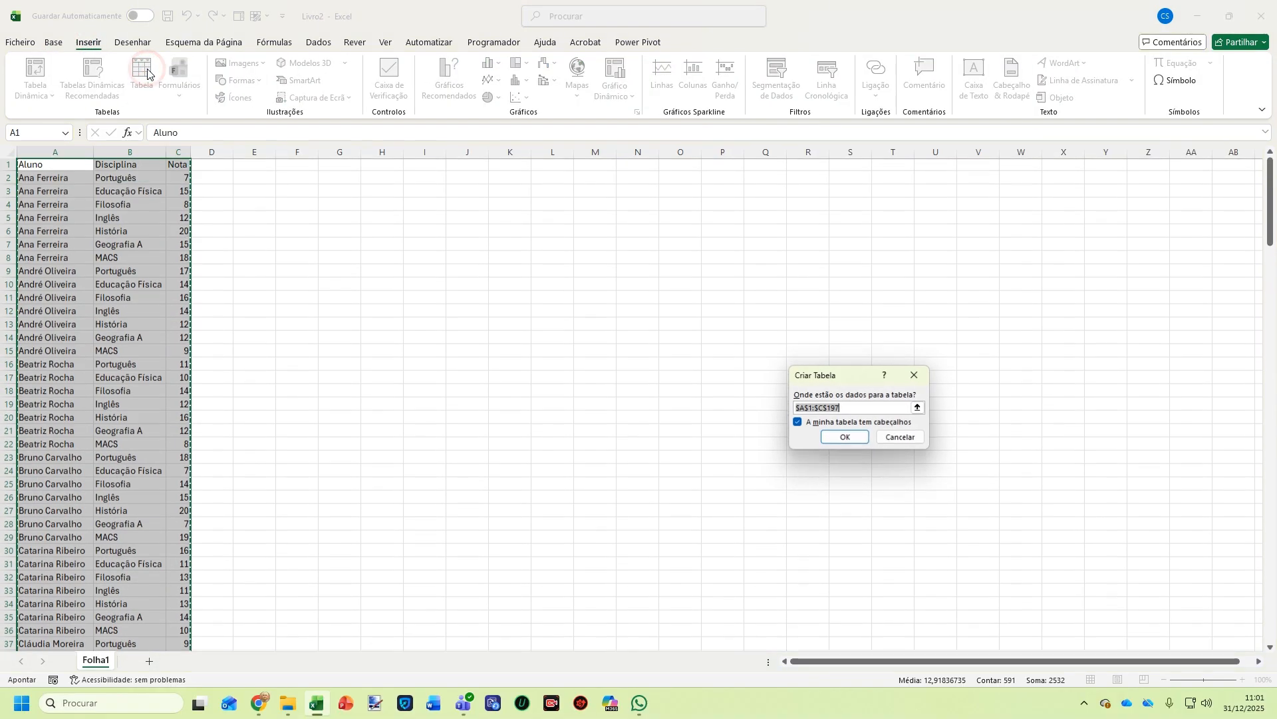
{"action": "left_click_drag", "start_coordinate": [811, 371], "coordinate": [298, 219]}
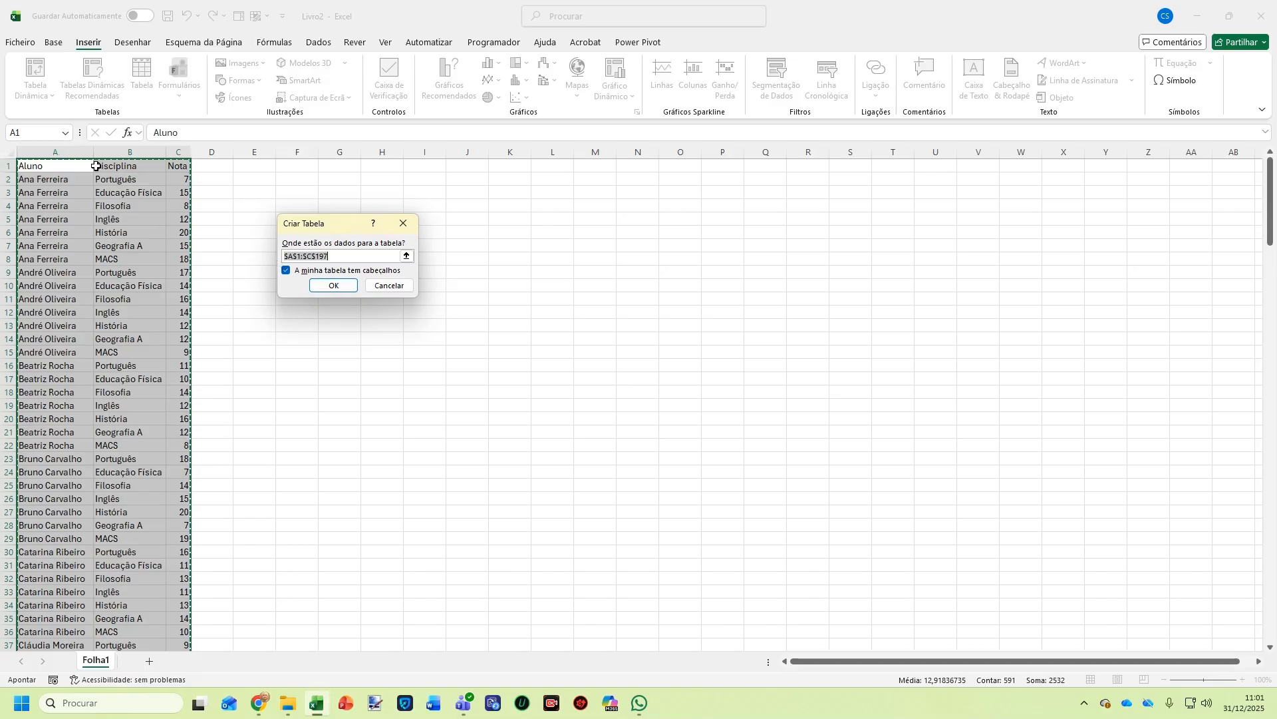
{"action": "left_click", "coordinate": [335, 285]}
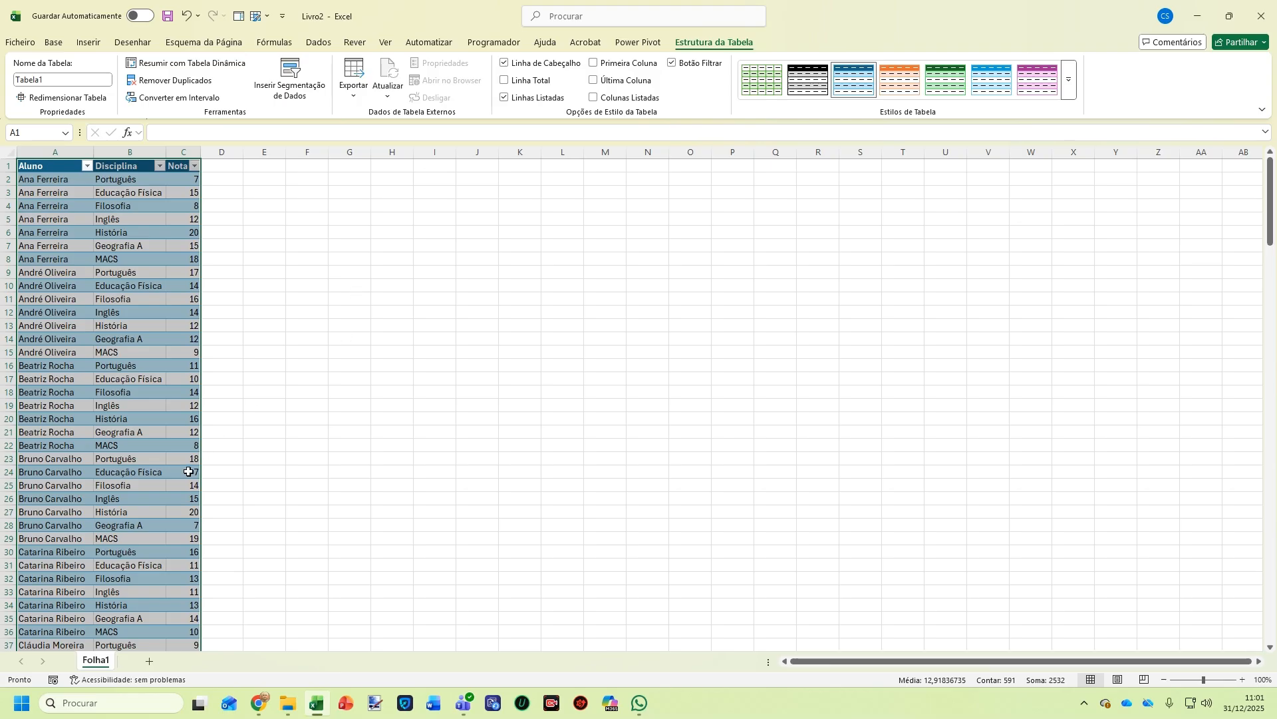
Rename the Folha1 sheet to 'Dados 10ºA'
{"action": "double_click", "coordinate": [97, 661]}
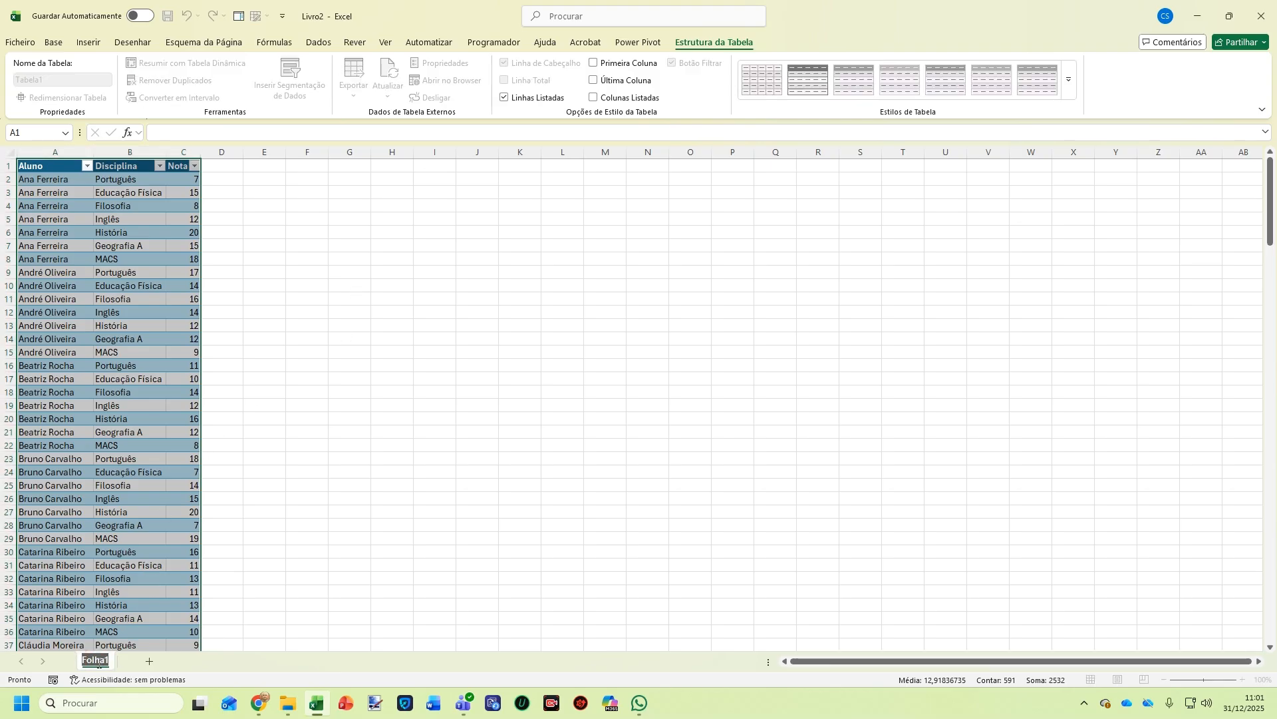
{"action": "type", "text": "Dados 10ºA"}
{"action": "left_click", "coordinate": [308, 379]}
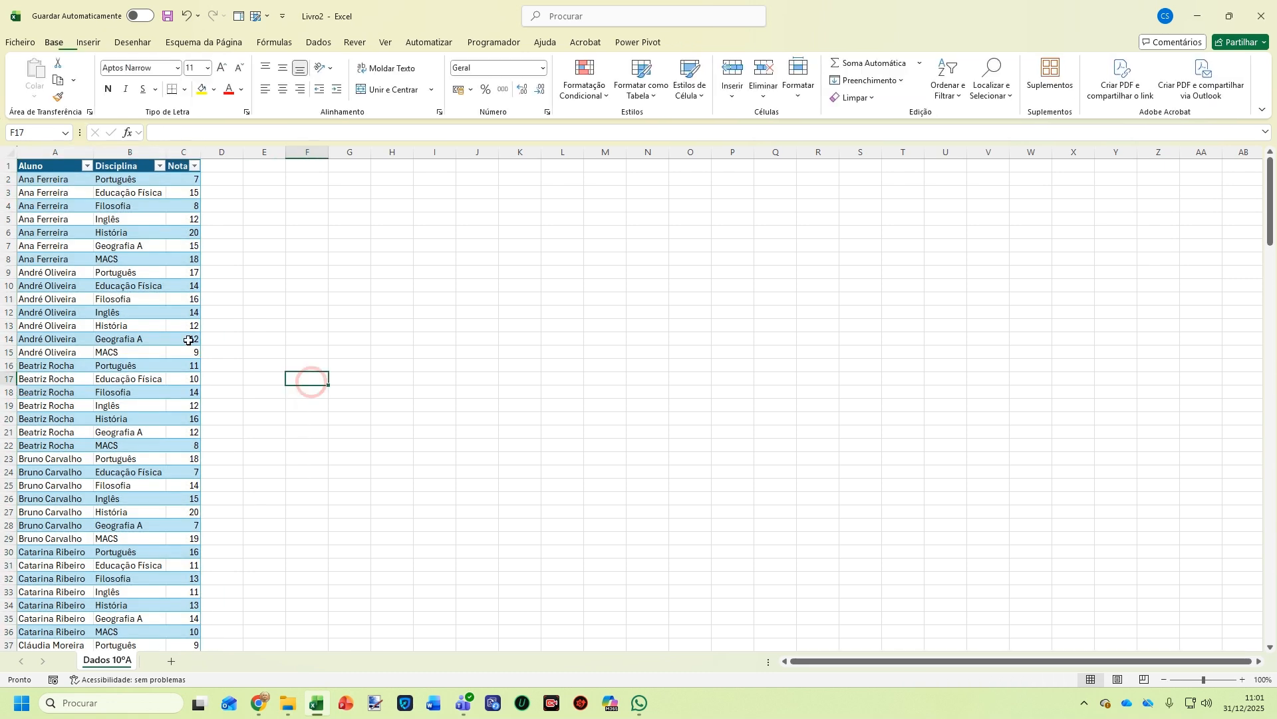
Rename the grades table to Td_Notas10A
{"action": "left_click", "coordinate": [133, 272]}
{"action": "left_click", "coordinate": [30, 80]}
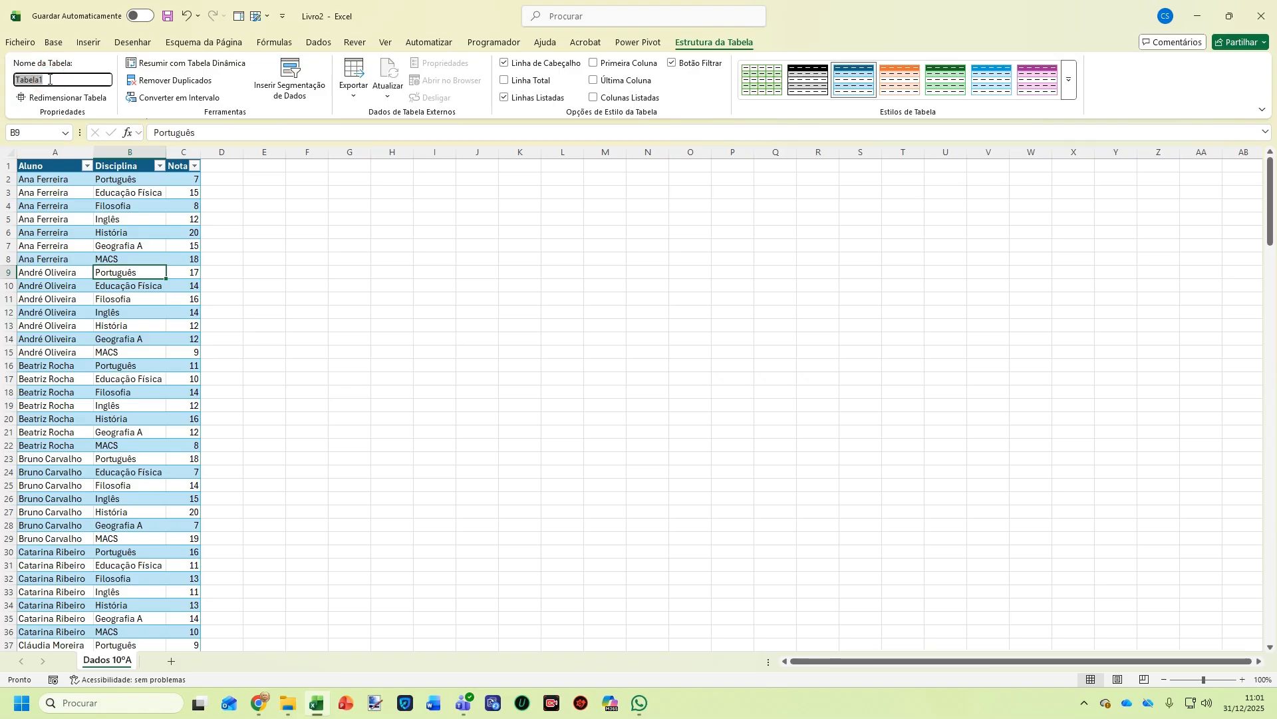
{"action": "type", "text": "Td_Notasdo10A"}
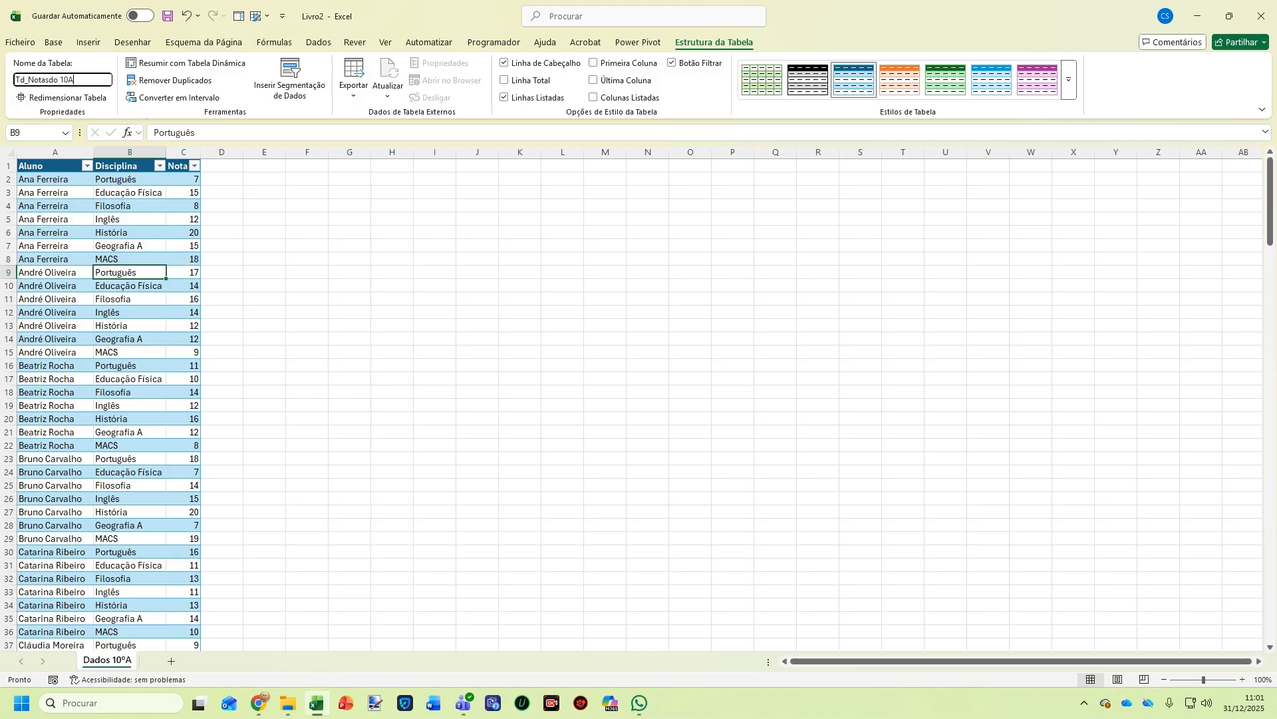
{"action": "left_click", "coordinate": [60, 79]}
{"action": "key", "text": "BackSpace"}
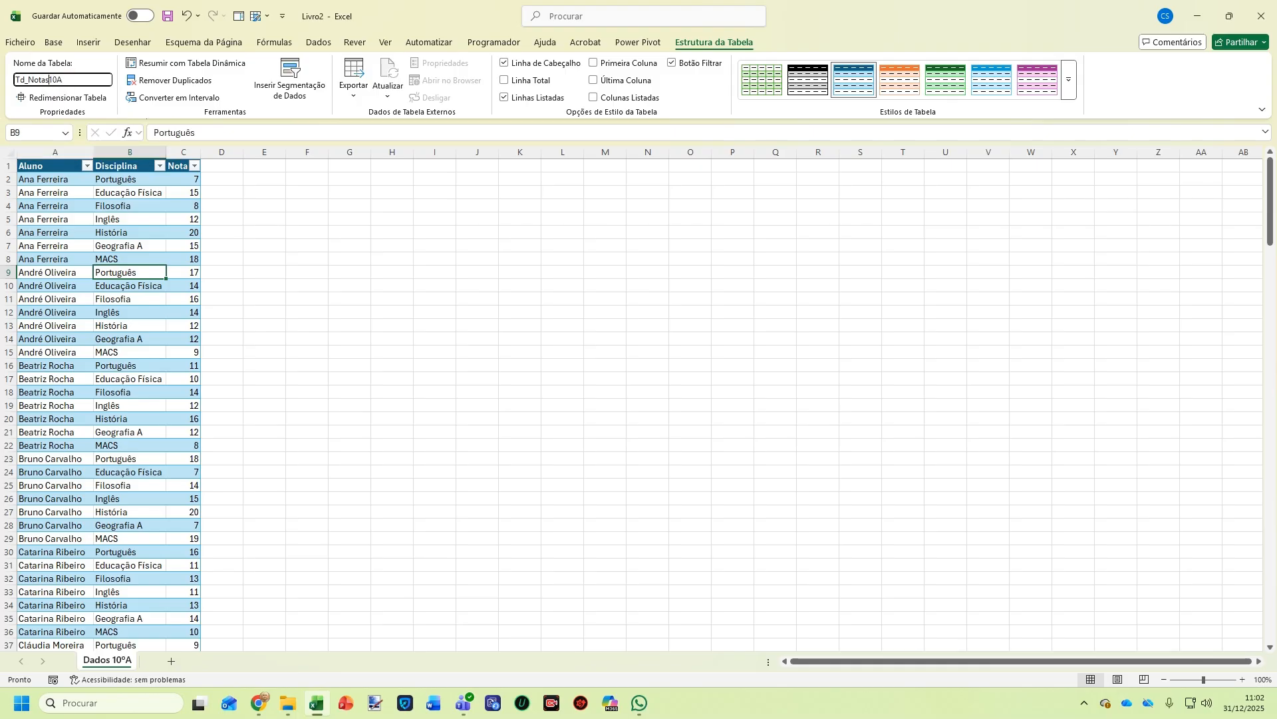
{"action": "key", "text": "Return"}
{"action": "left_click", "coordinate": [100, 258]}
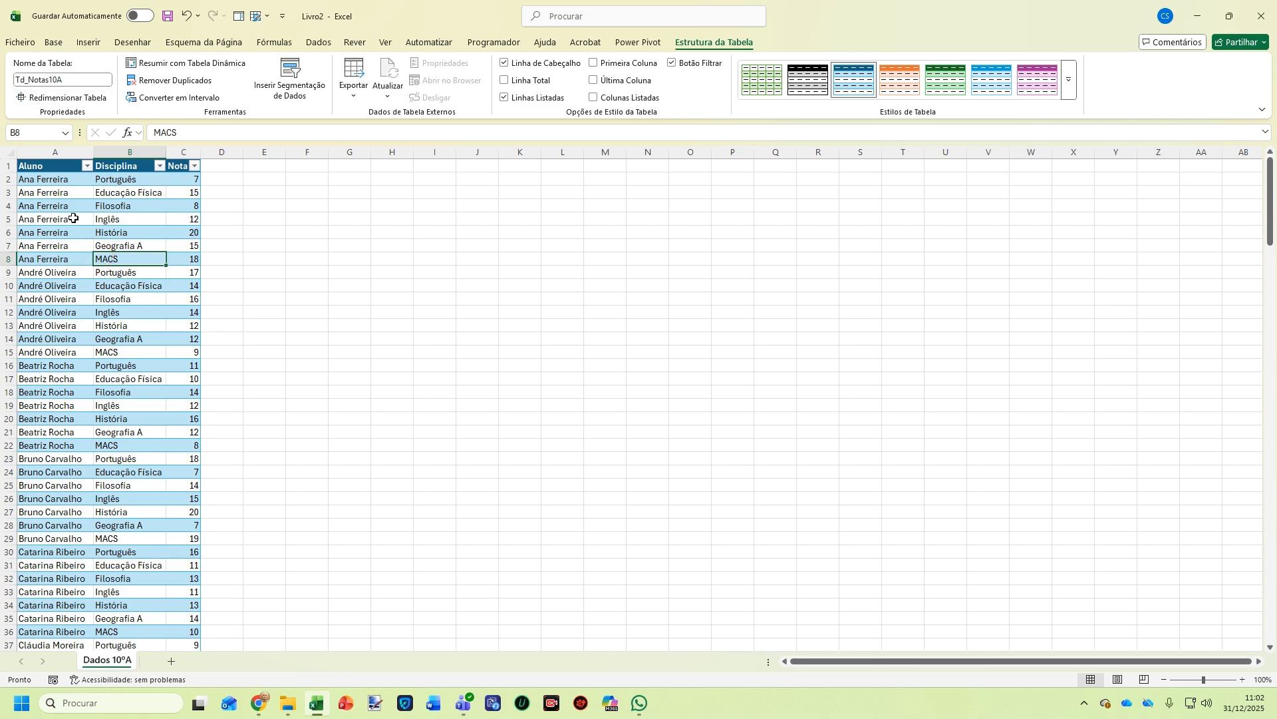
{"action": "left_click", "coordinate": [90, 44]}
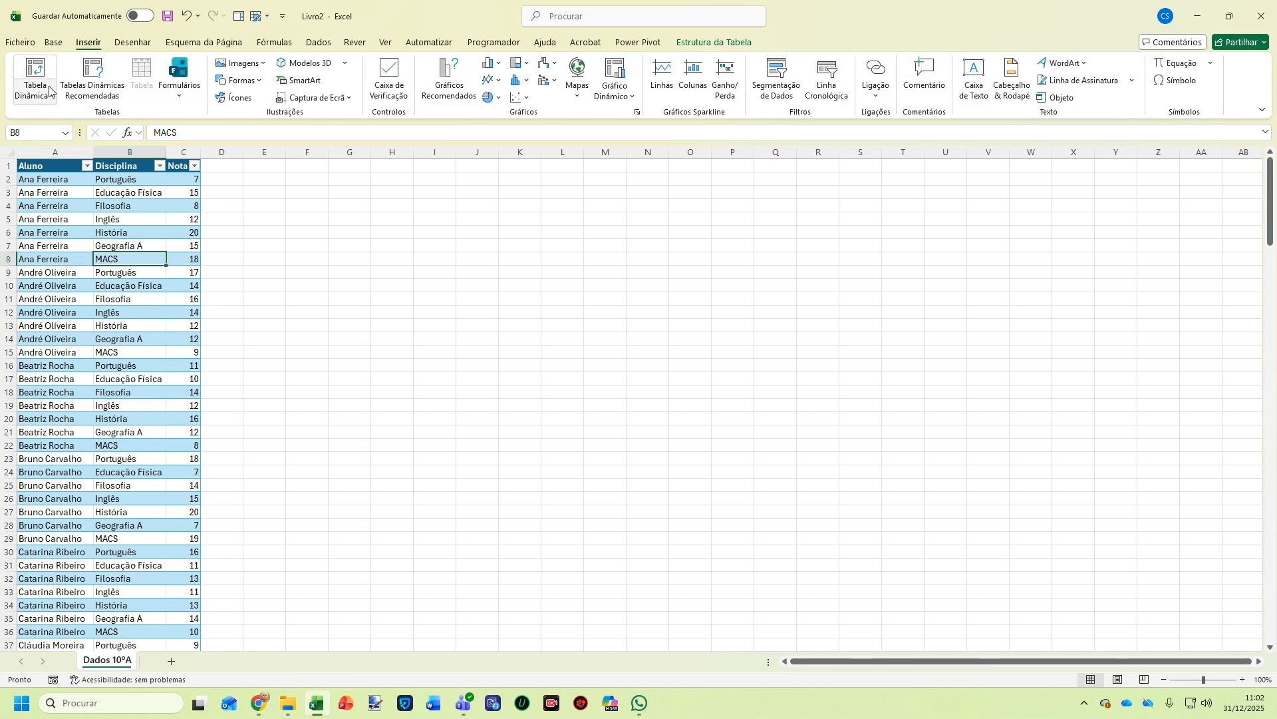
Build a pivot from Td_Notas10A on a new sheet with Aluno as rows and Nota summed
{"action": "left_click", "coordinate": [36, 70]}
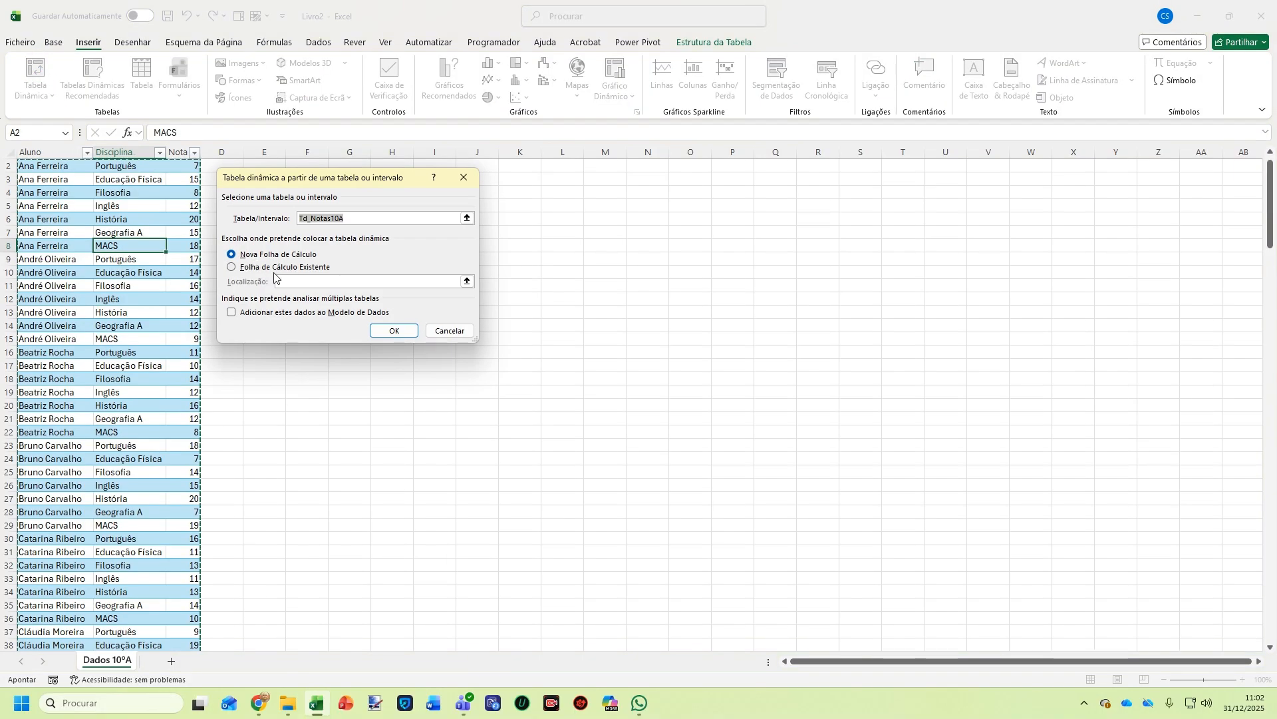
{"action": "left_click", "coordinate": [386, 333]}
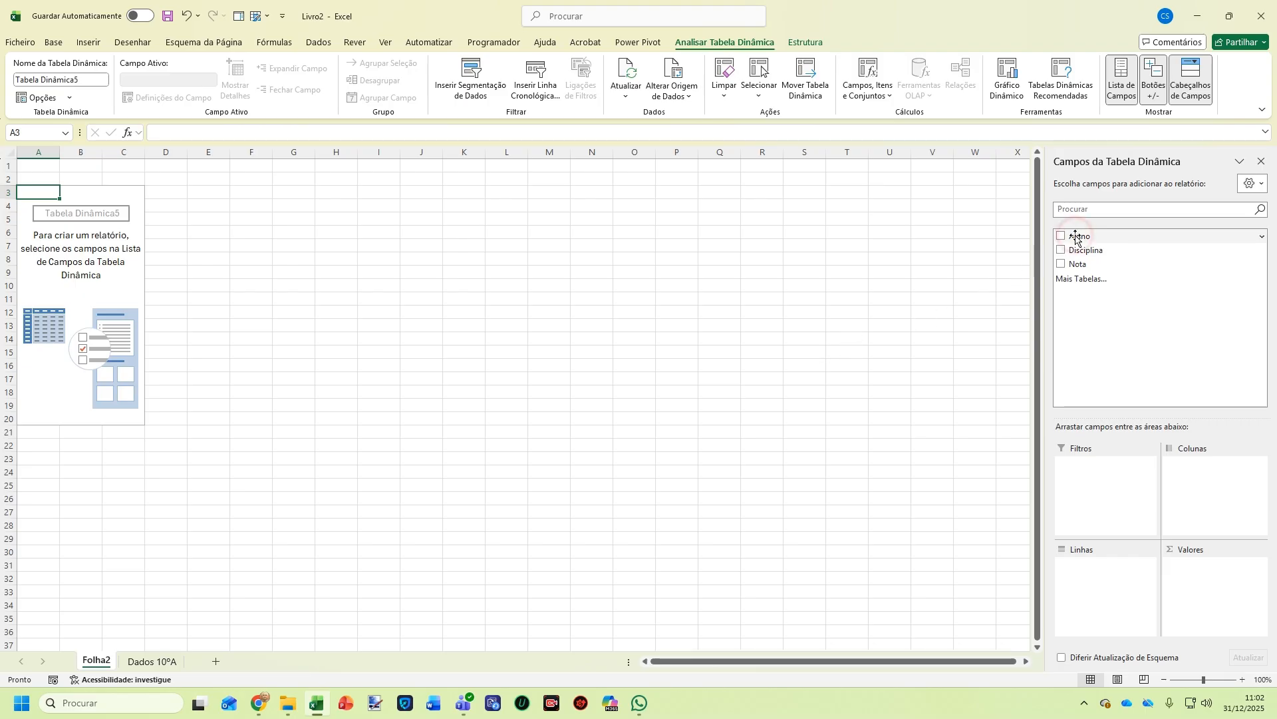
{"action": "left_click_drag", "start_coordinate": [1078, 240], "coordinate": [1090, 570]}
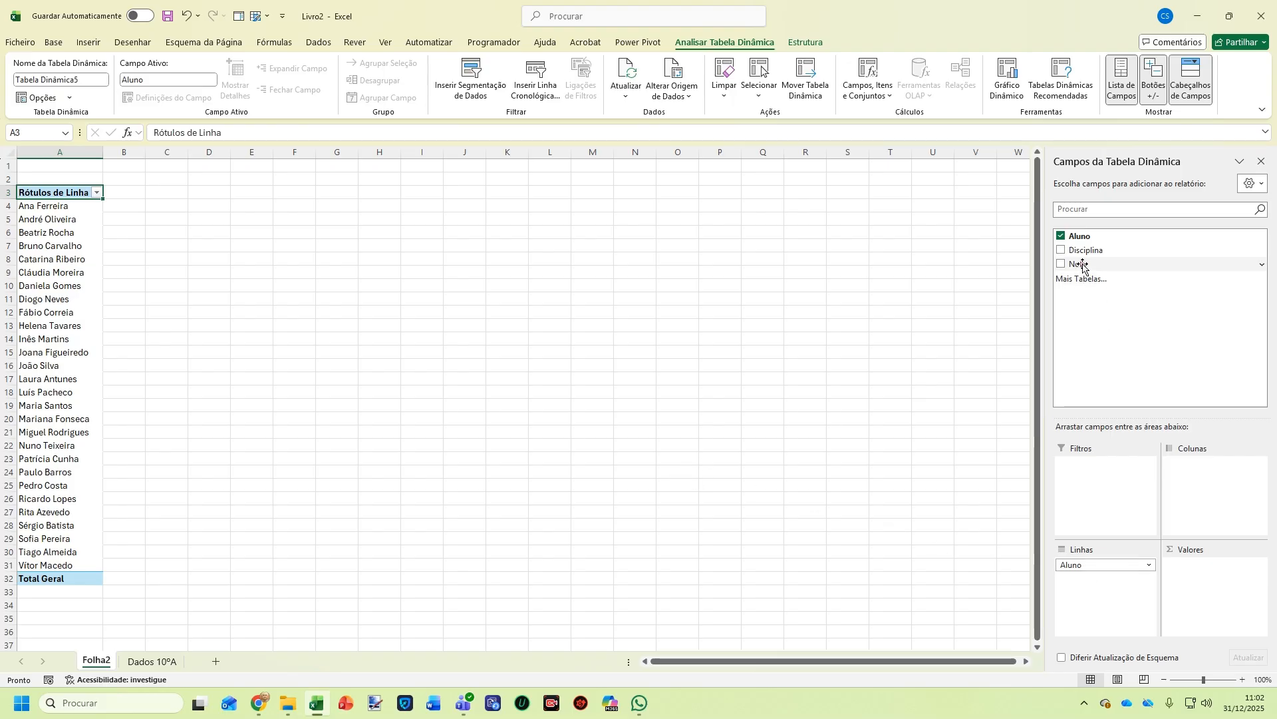
{"action": "left_click_drag", "start_coordinate": [1080, 264], "coordinate": [1220, 573]}
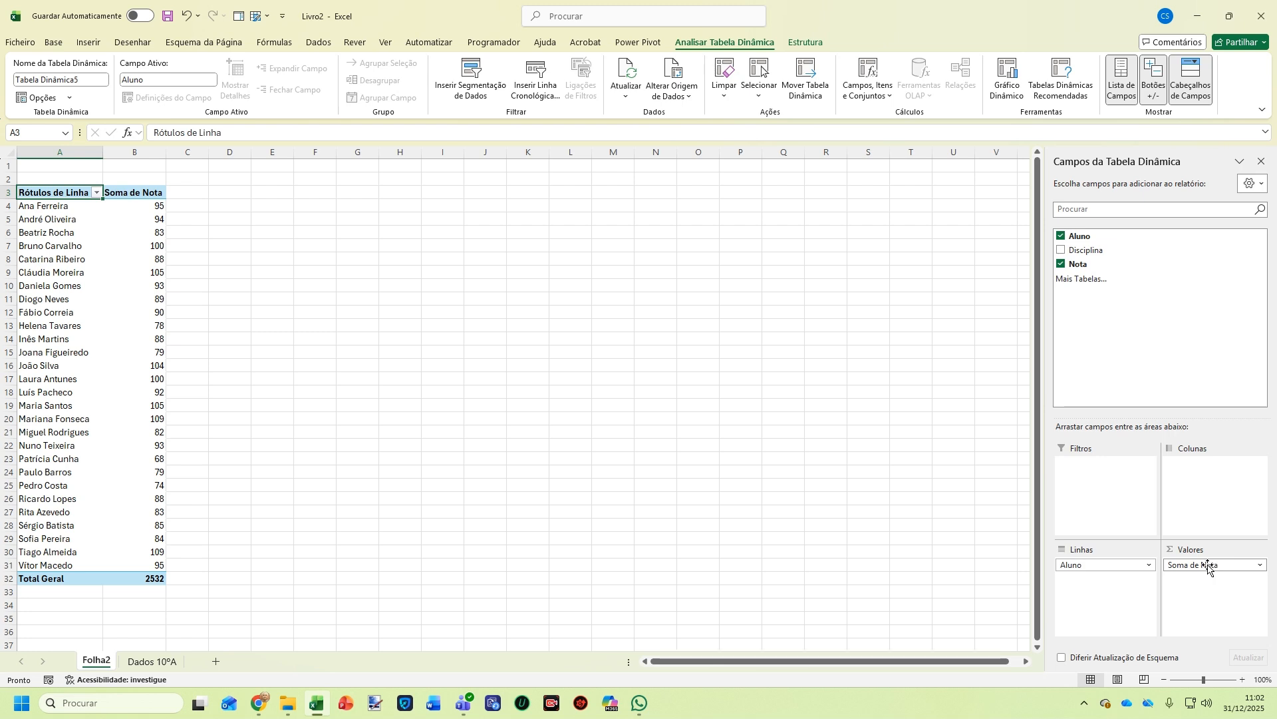
Change the Nota value field to summarise by average, giving Média de Nota
{"action": "left_click", "coordinate": [1262, 566]}
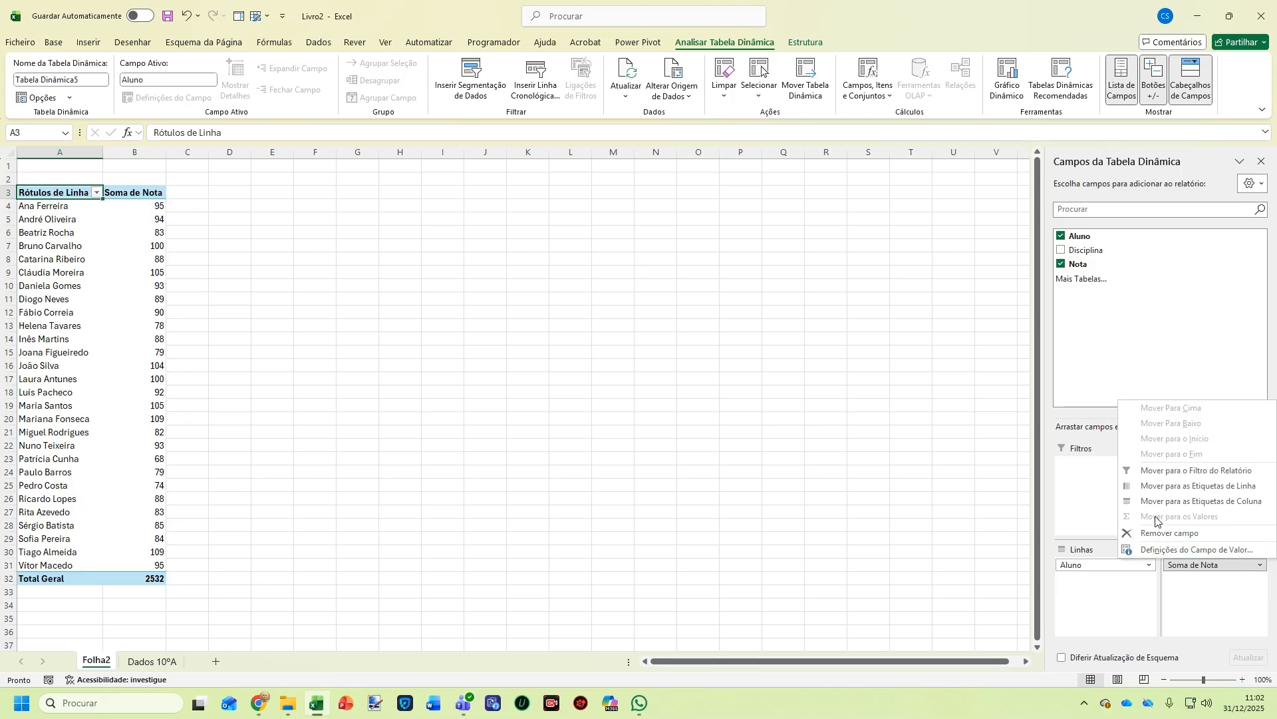
{"action": "left_click", "coordinate": [1180, 549]}
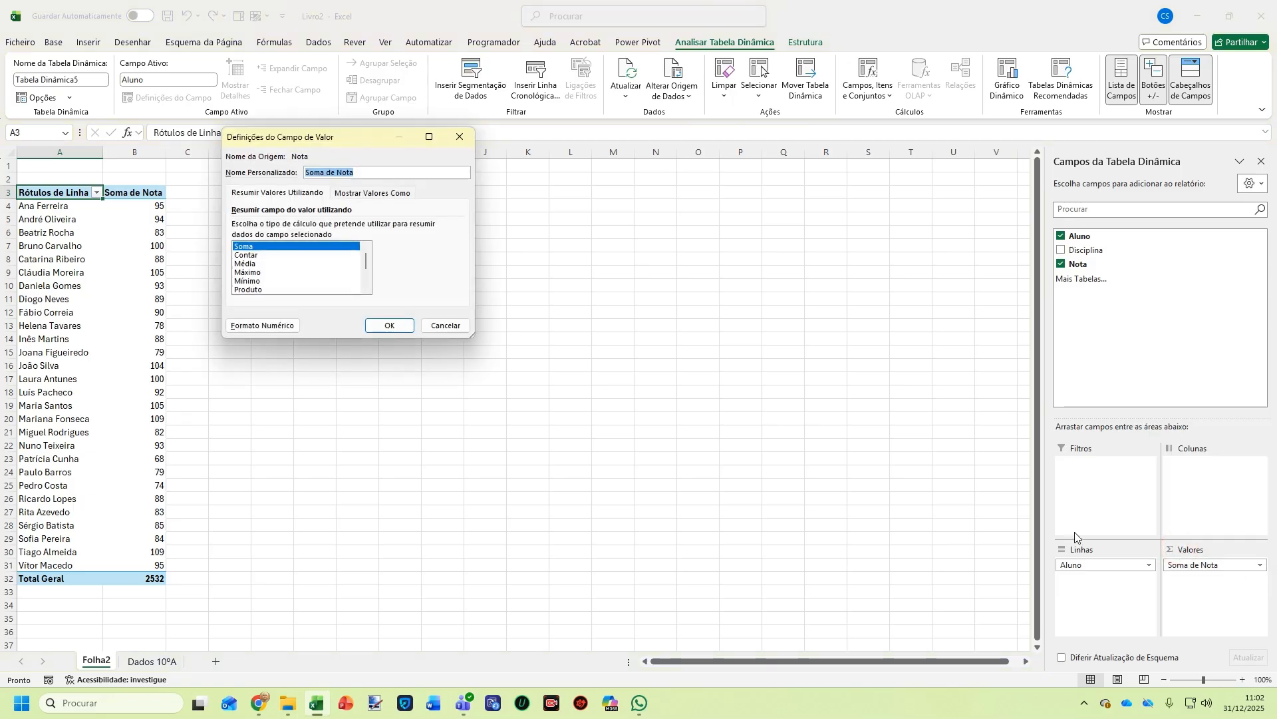
{"action": "left_click", "coordinate": [249, 264]}
{"action": "left_click", "coordinate": [382, 324]}
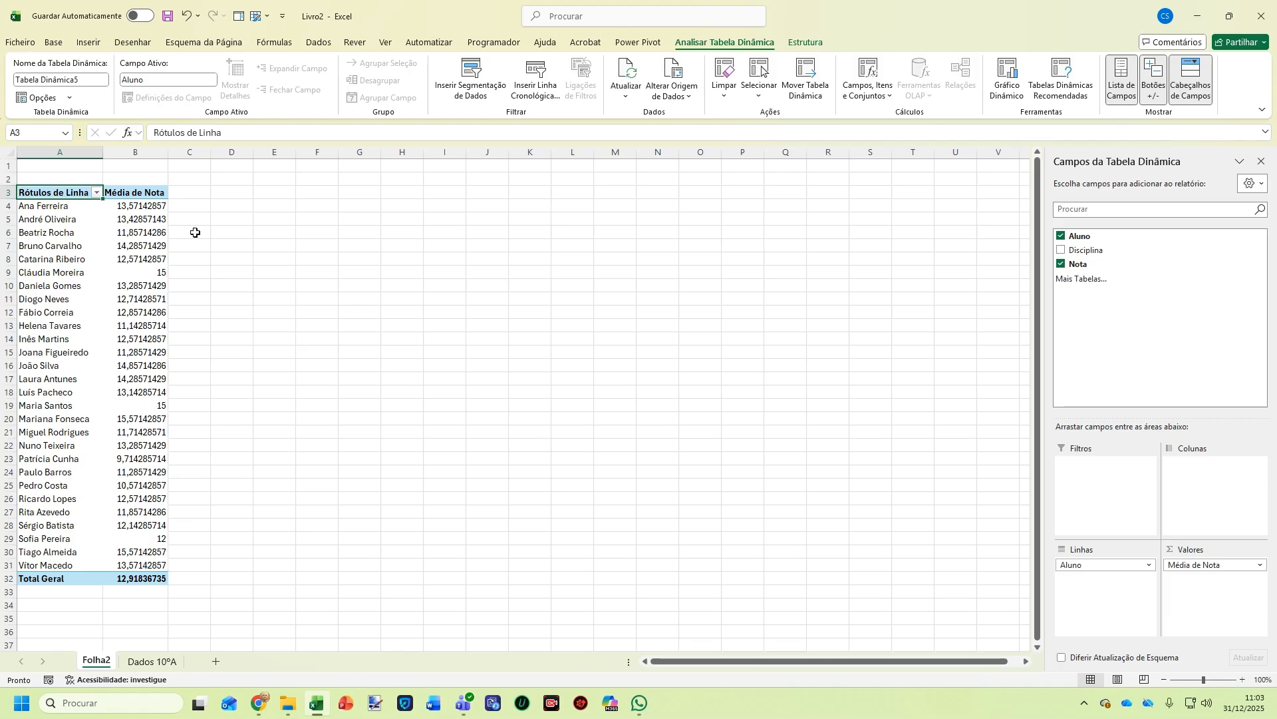
Format Média de Nota as Número with one decimal place
{"action": "left_click", "coordinate": [1258, 566]}
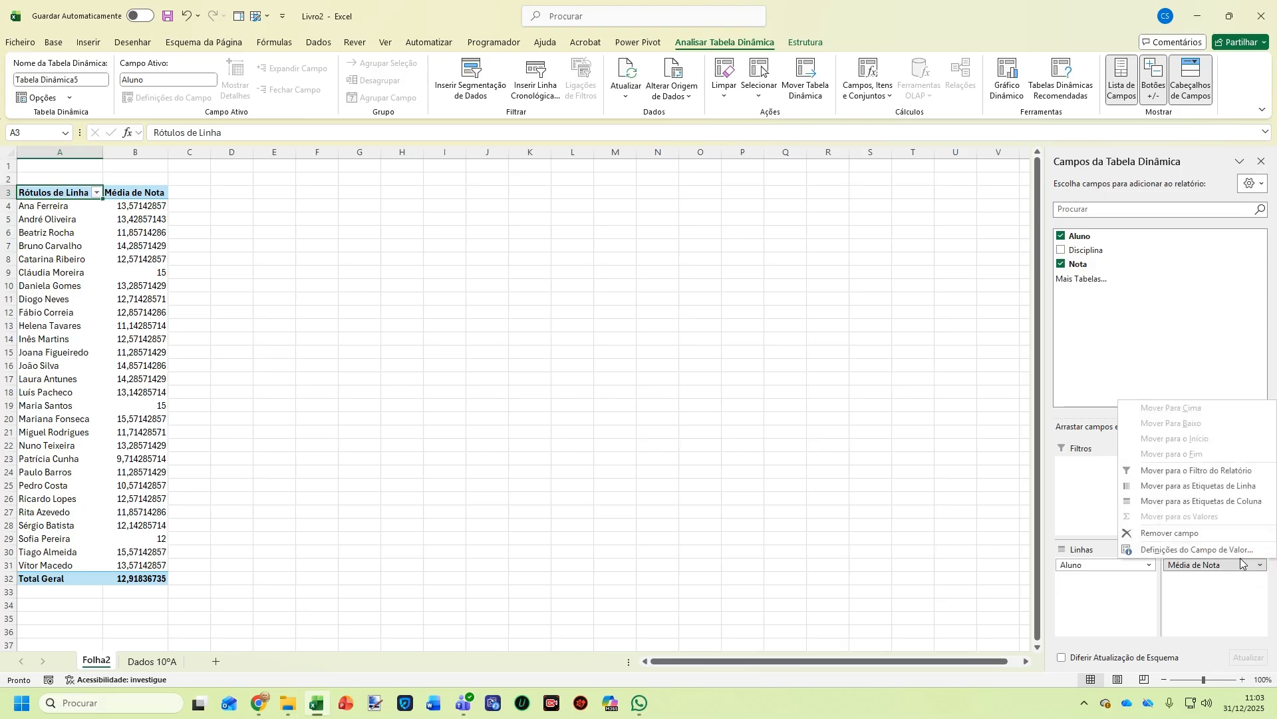
{"action": "left_click", "coordinate": [1234, 554]}
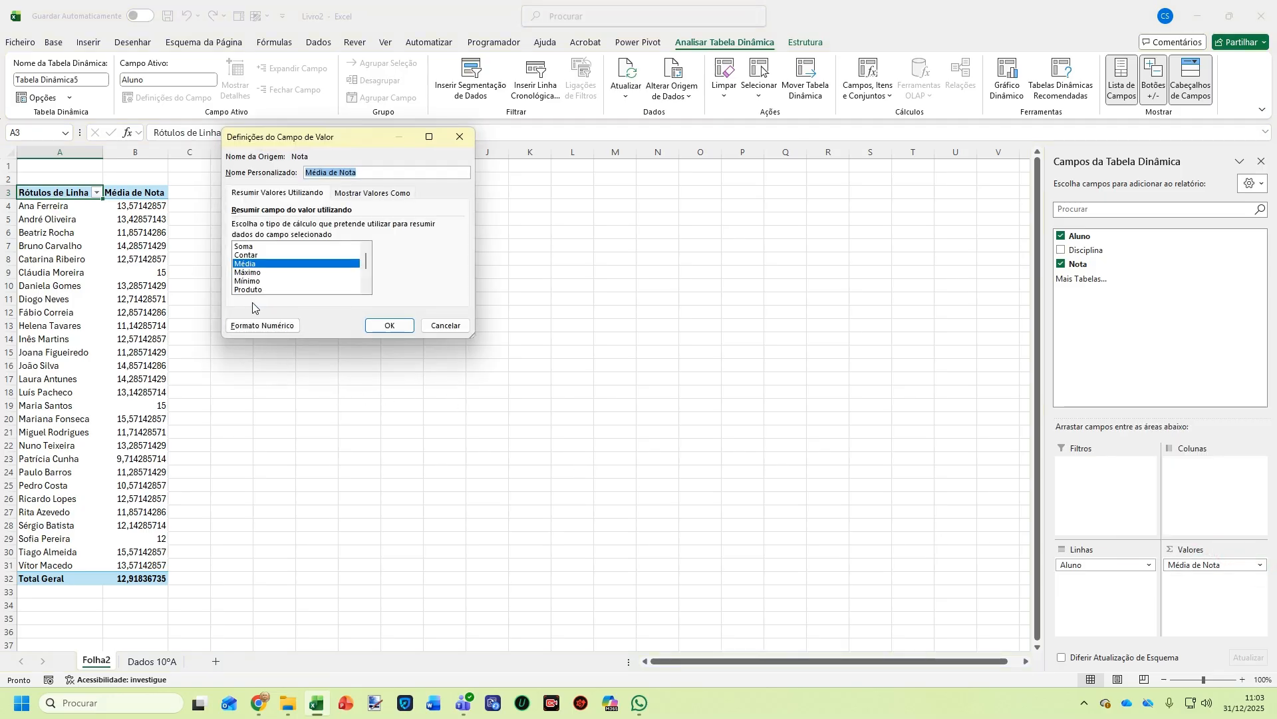
{"action": "left_click", "coordinate": [265, 326]}
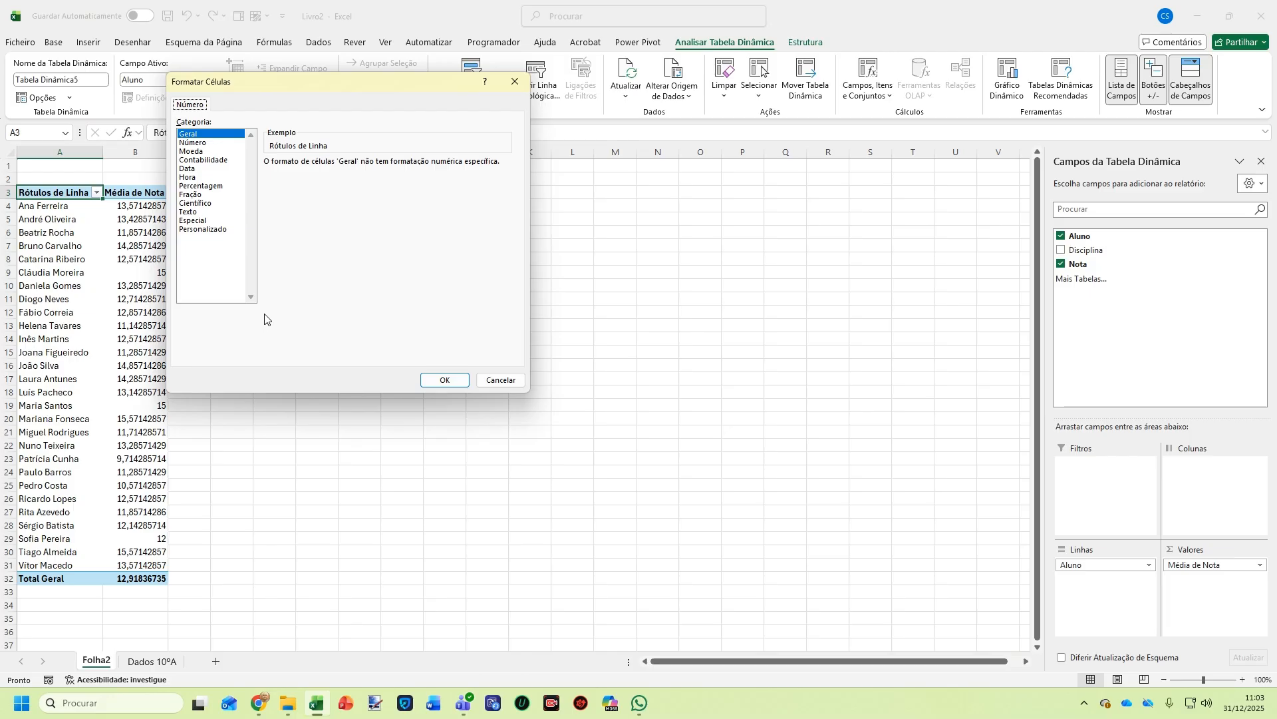
{"action": "left_click", "coordinate": [193, 143]}
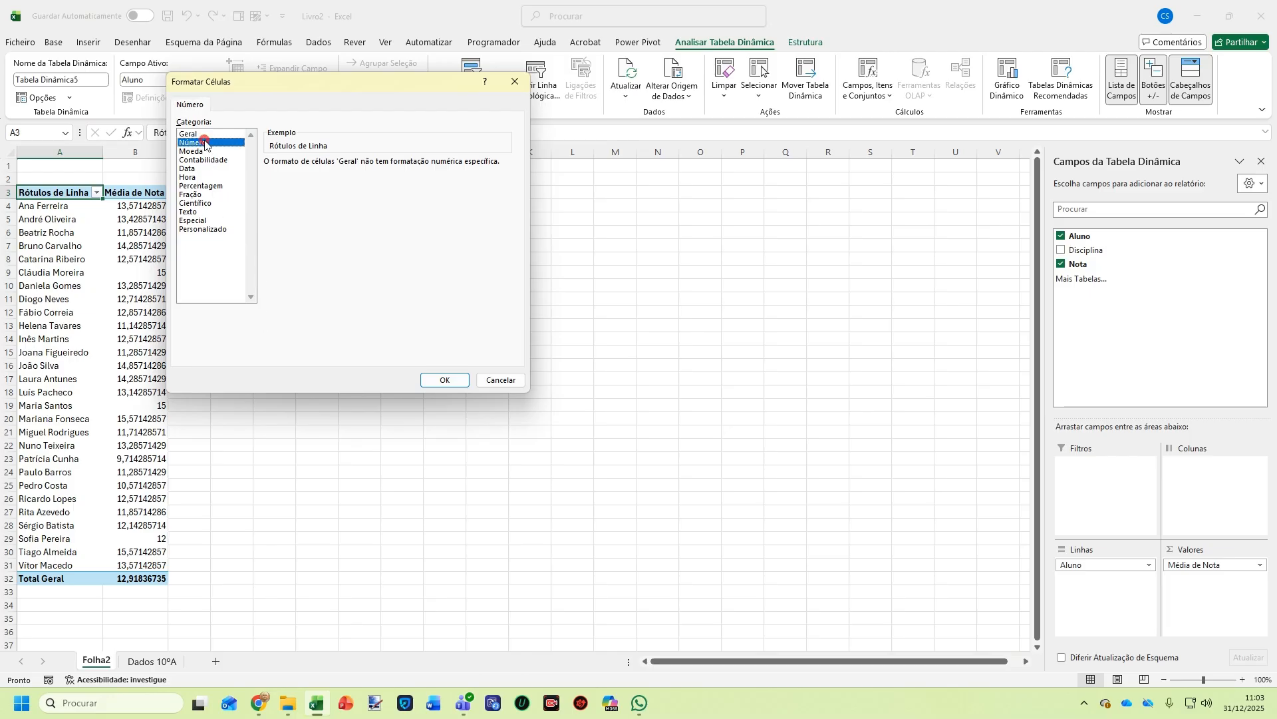
{"action": "left_click", "coordinate": [356, 167]}
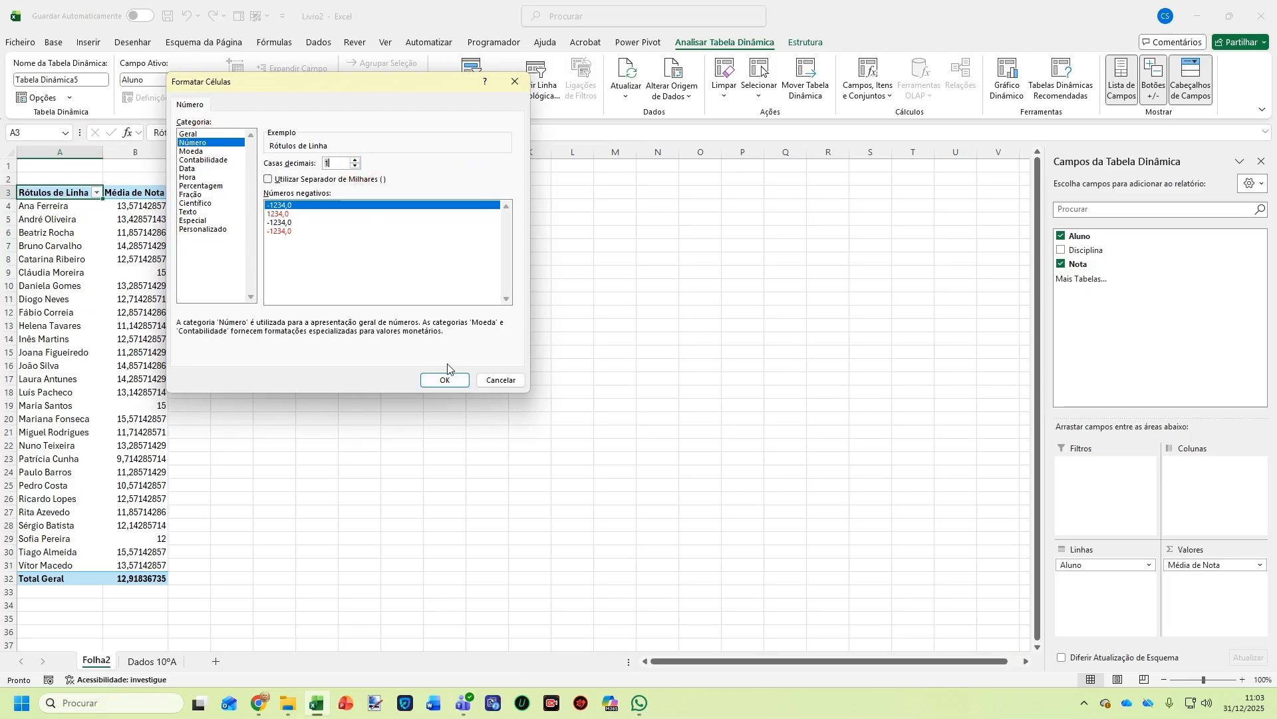
{"action": "left_click", "coordinate": [447, 381]}
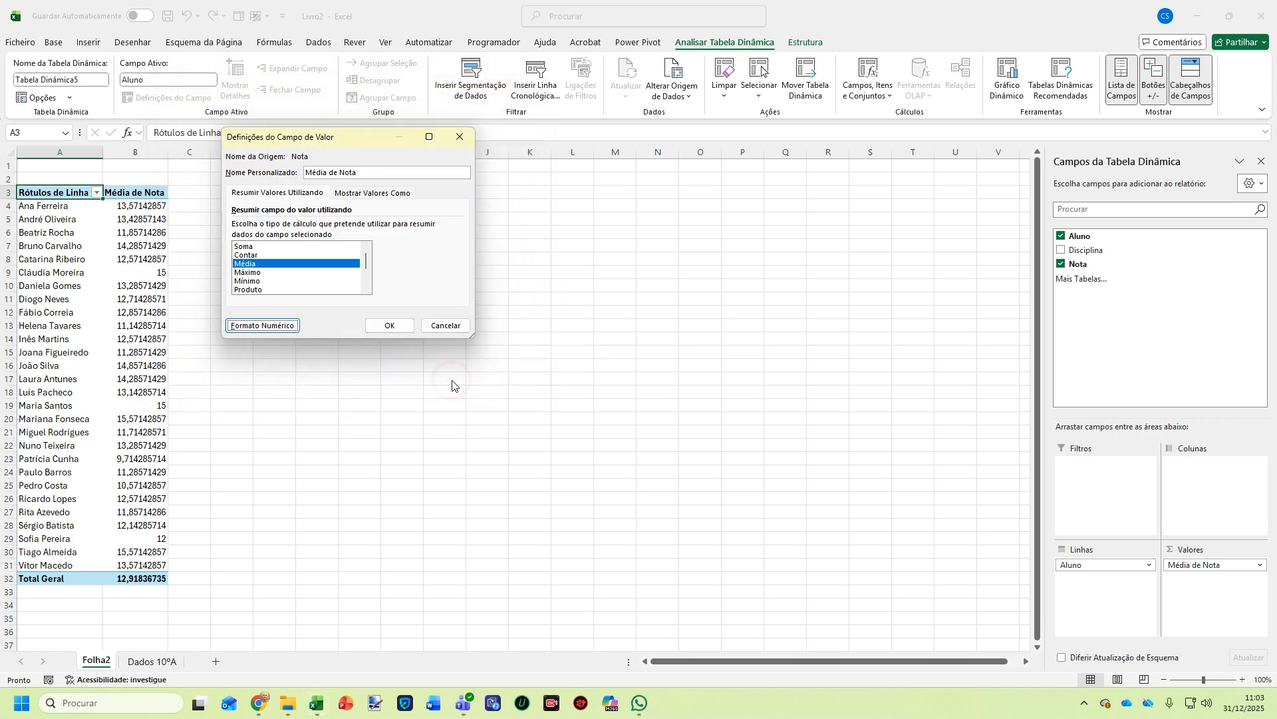
{"action": "left_click", "coordinate": [387, 326]}
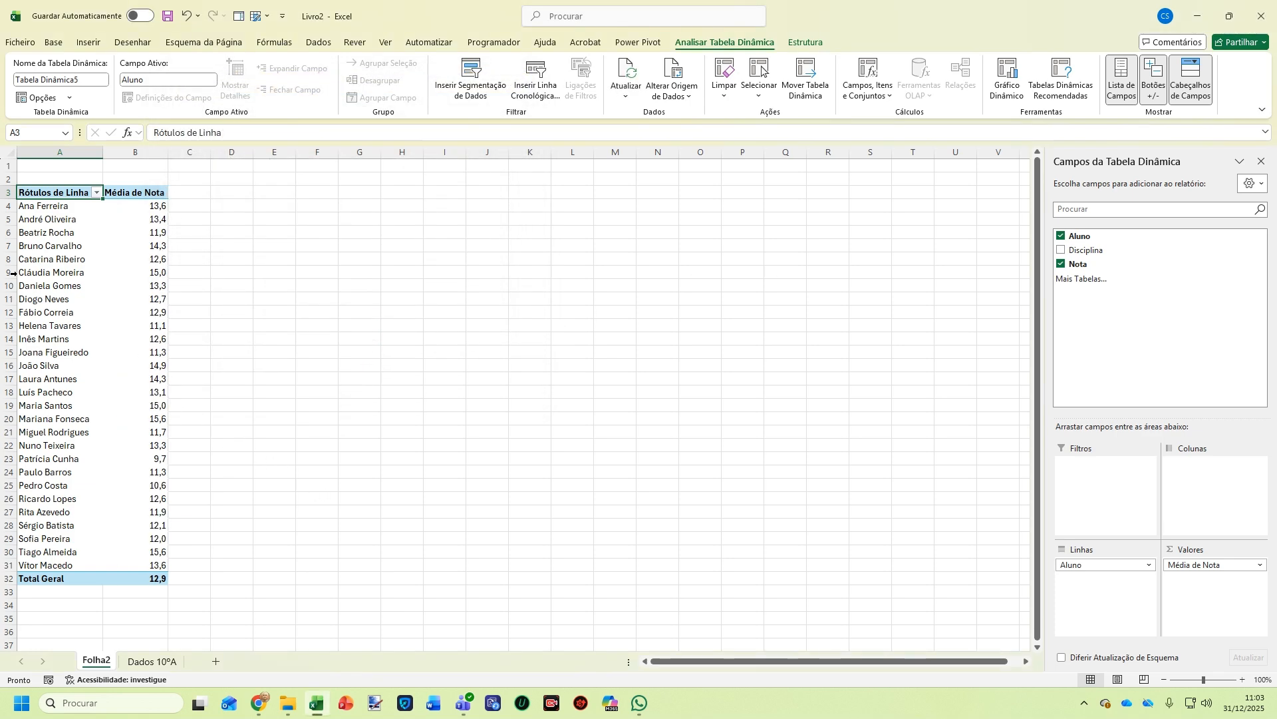
Replace the A3 header 'Rótulos de Linha' with 'Nome do Aluno'
{"action": "double_click", "coordinate": [55, 192]}
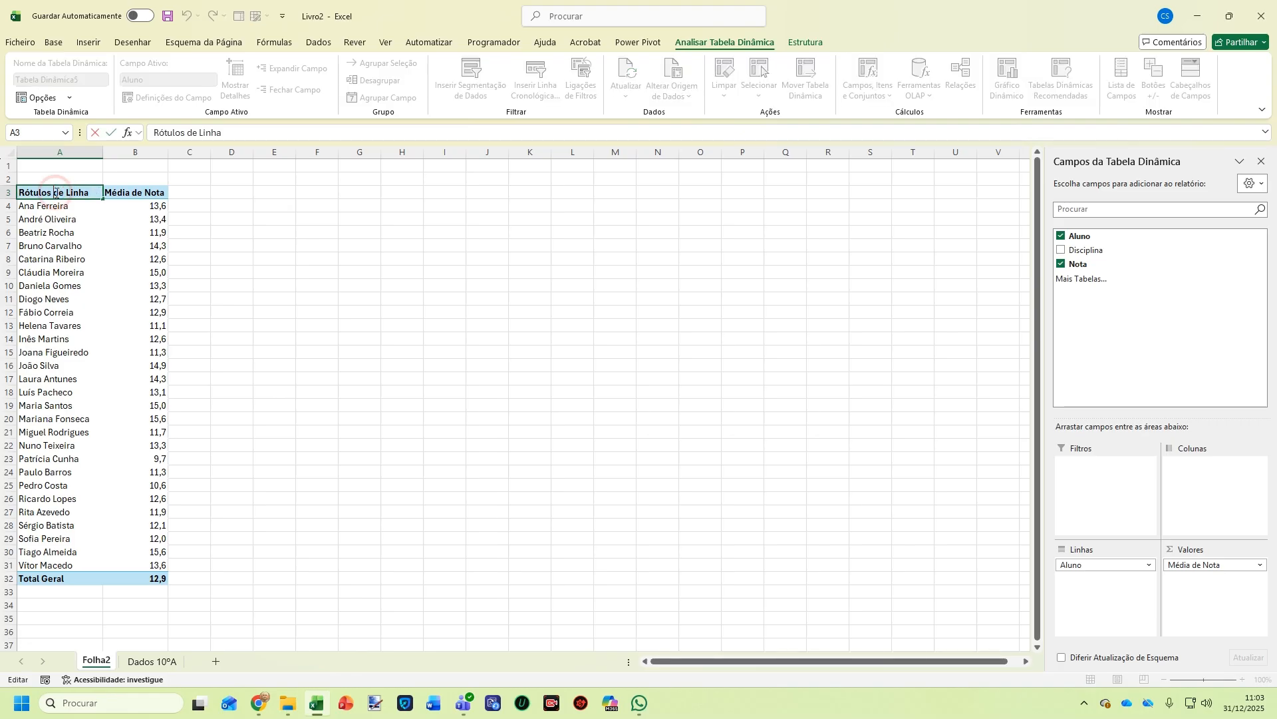
{"action": "triple_click", "coordinate": [232, 130]}
{"action": "type", "text": "N"}
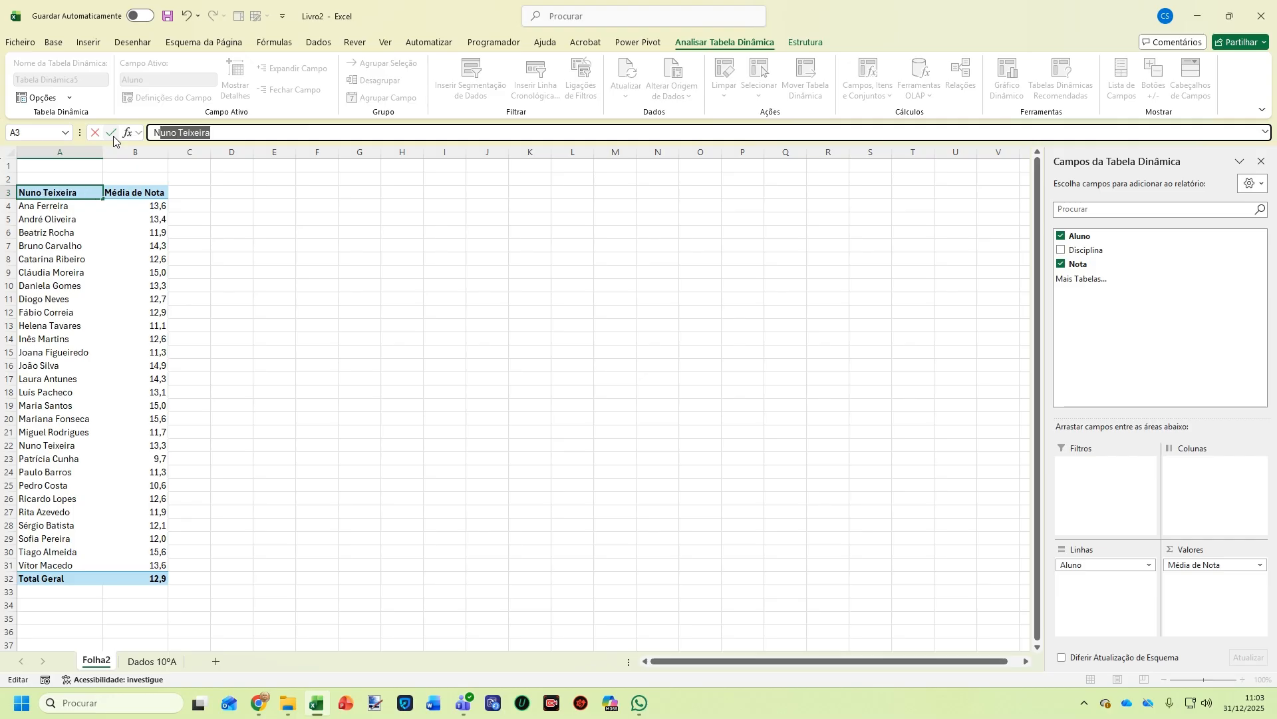
{"action": "type", "text": "ome do Aluno"}
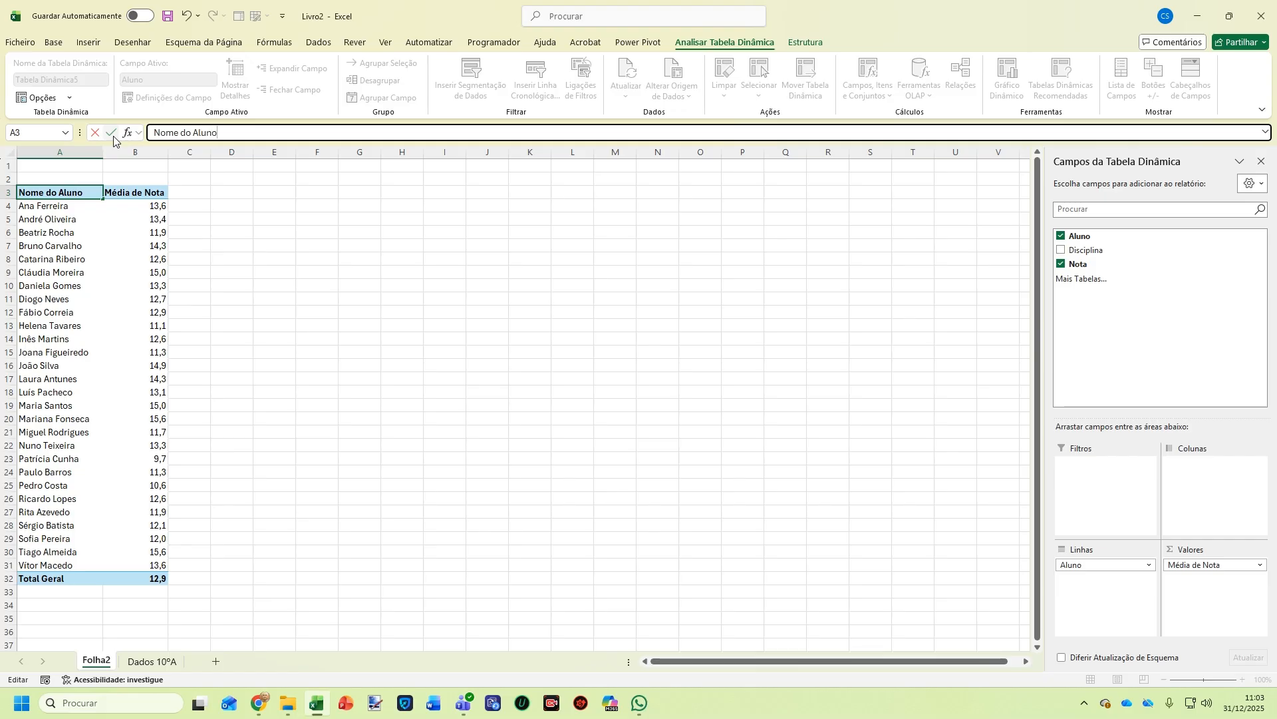
{"action": "key", "text": "Return"}
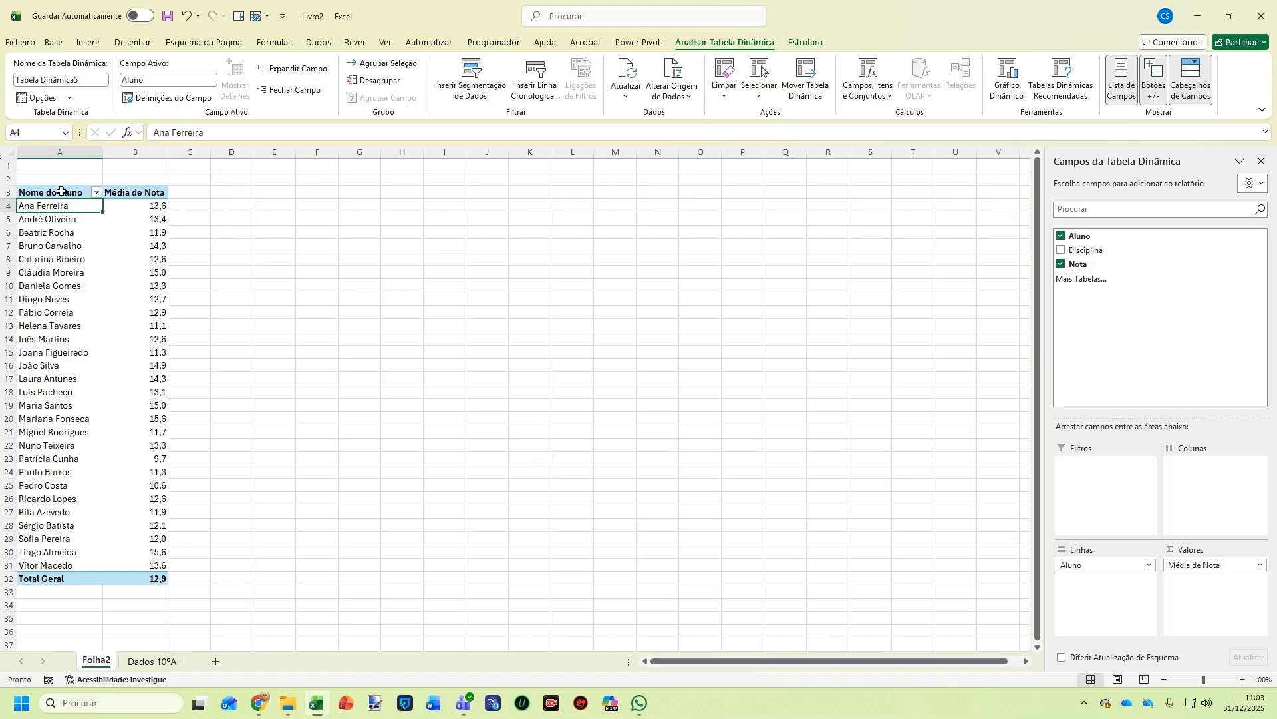
Copy the pivot table A3:B32 and paste it at D3
{"action": "left_click_drag", "start_coordinate": [86, 339], "coordinate": [143, 575]}
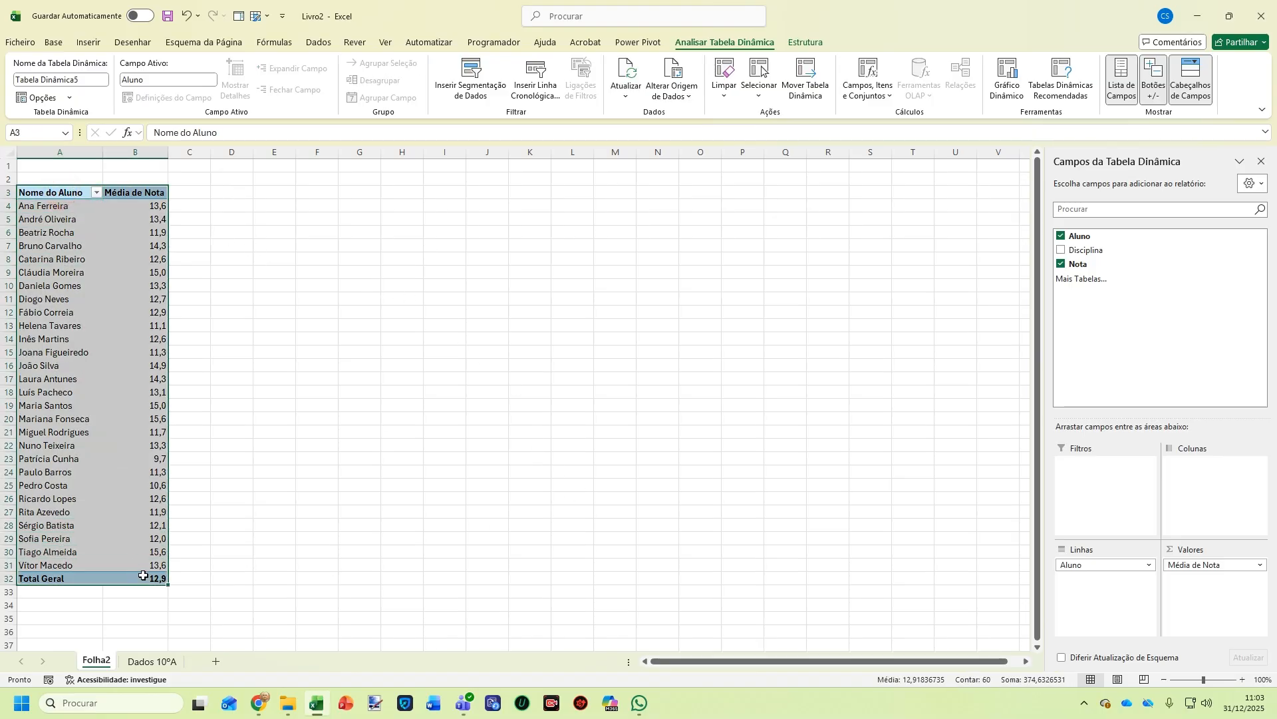
{"action": "key", "text": "ctrl+c"}
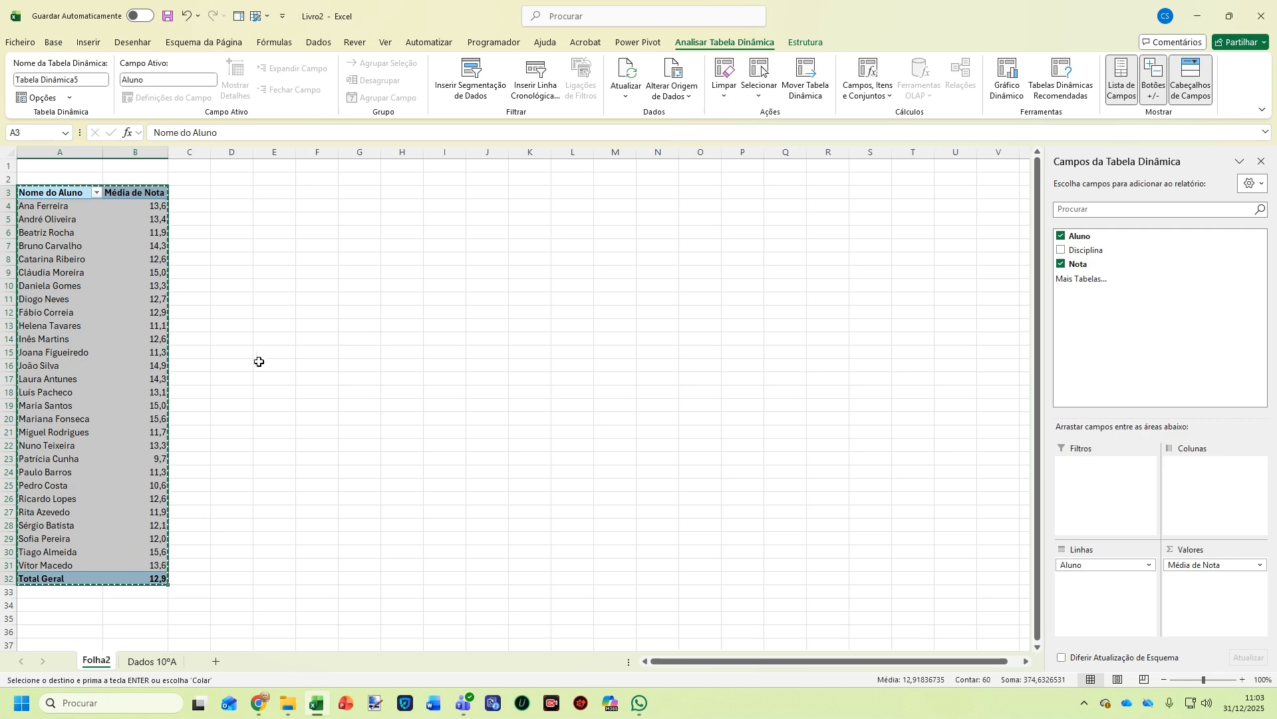
{"action": "left_click", "coordinate": [237, 192]}
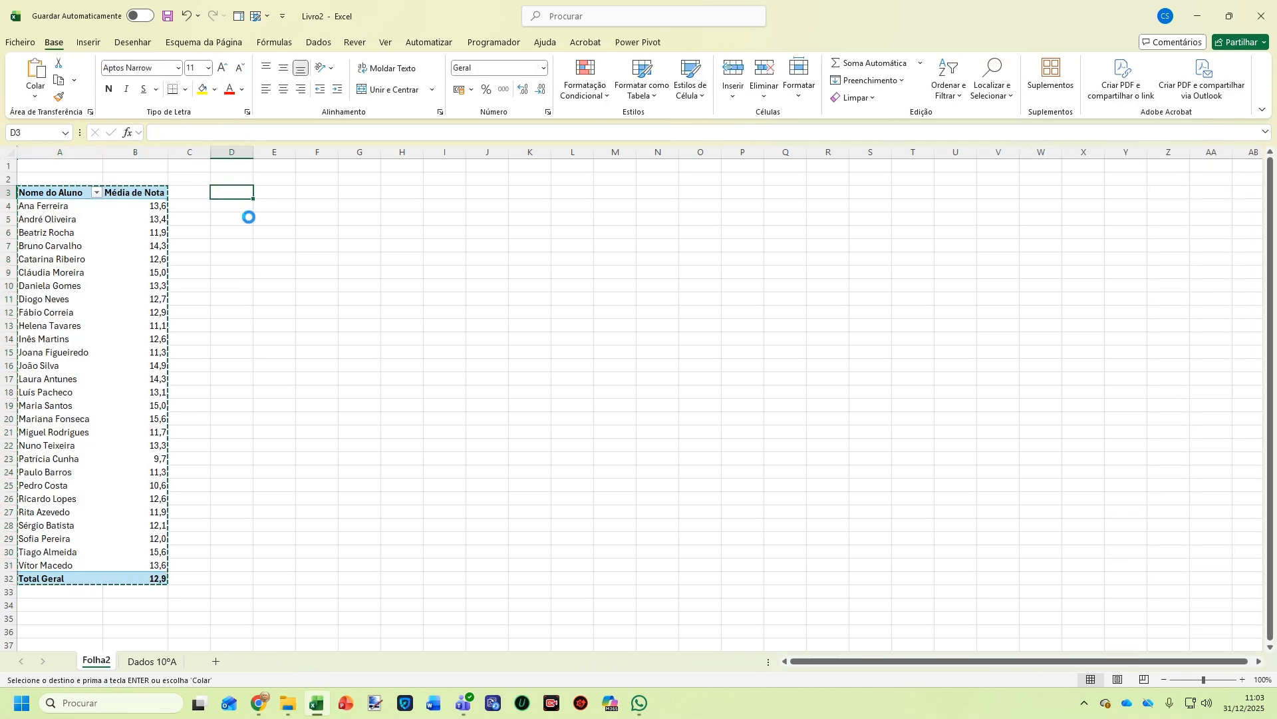
{"action": "key", "text": "ctrl+v"}
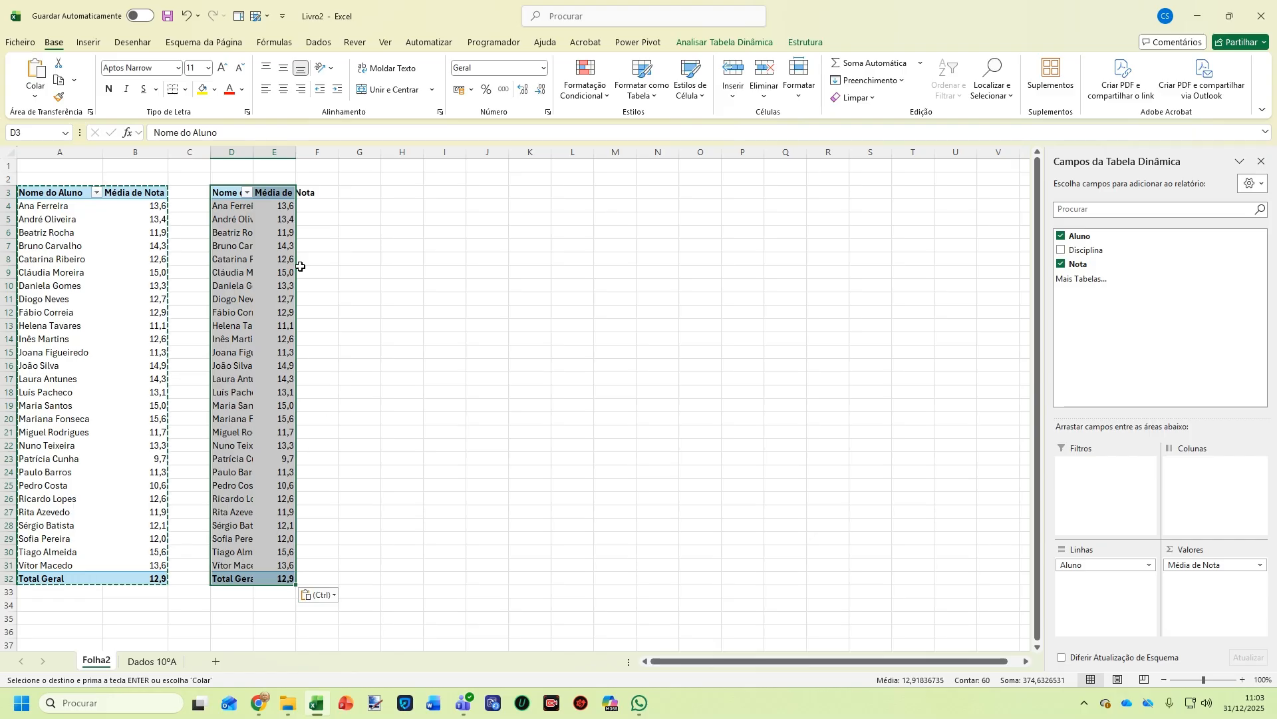
Autofit columns D and E and remove Aluno from the copied pivot's rows
{"action": "double_click", "coordinate": [253, 151]}
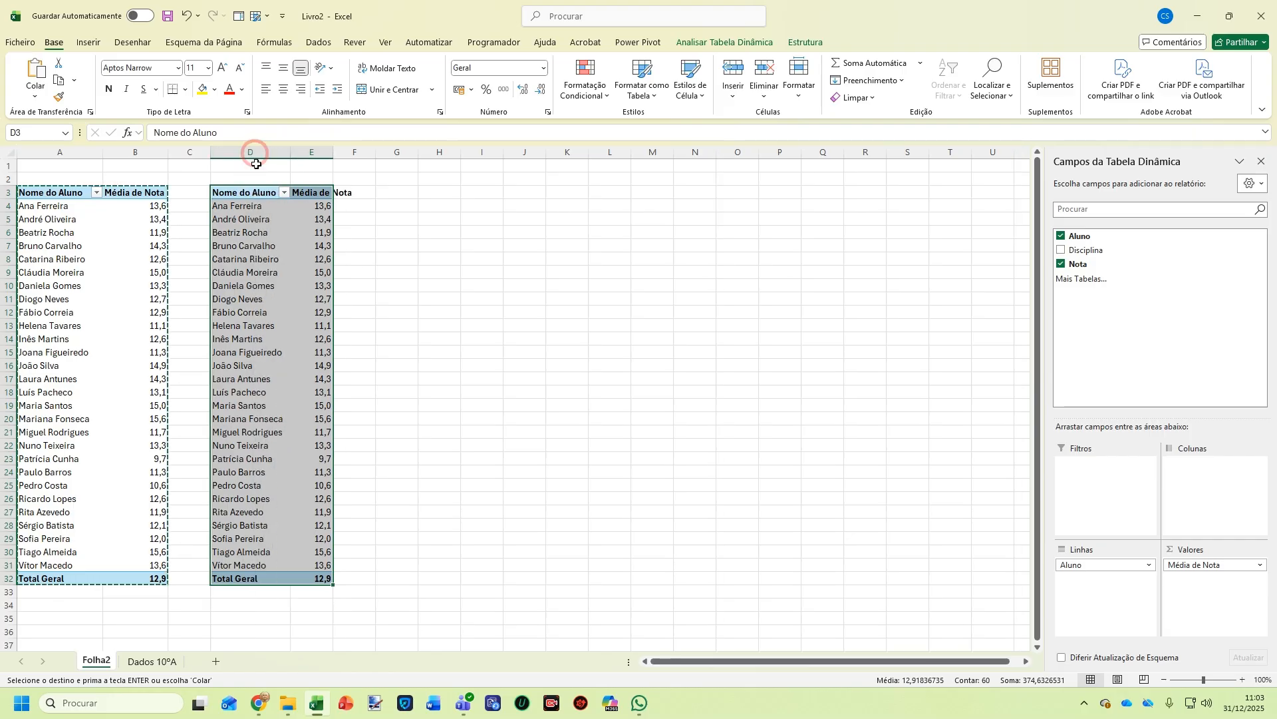
{"action": "double_click", "coordinate": [332, 151]}
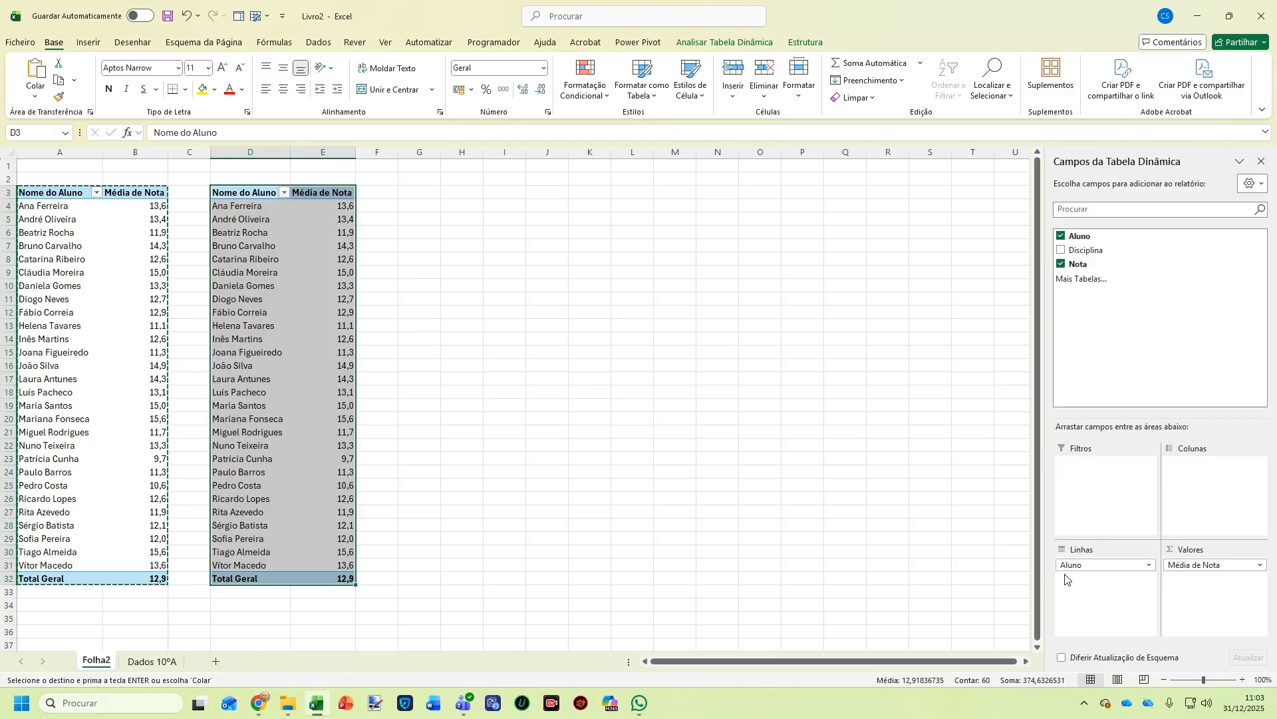
{"action": "left_click_drag", "start_coordinate": [1089, 567], "coordinate": [918, 544]}
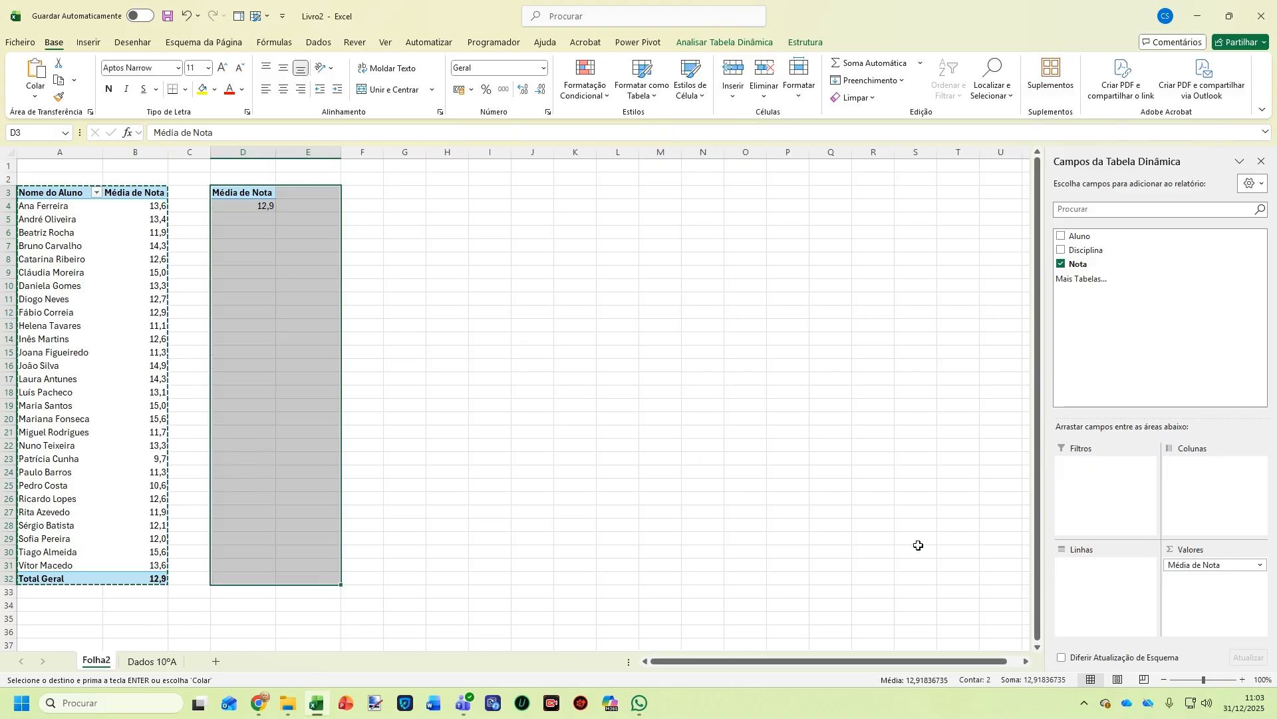
{"action": "left_click", "coordinate": [383, 424]}
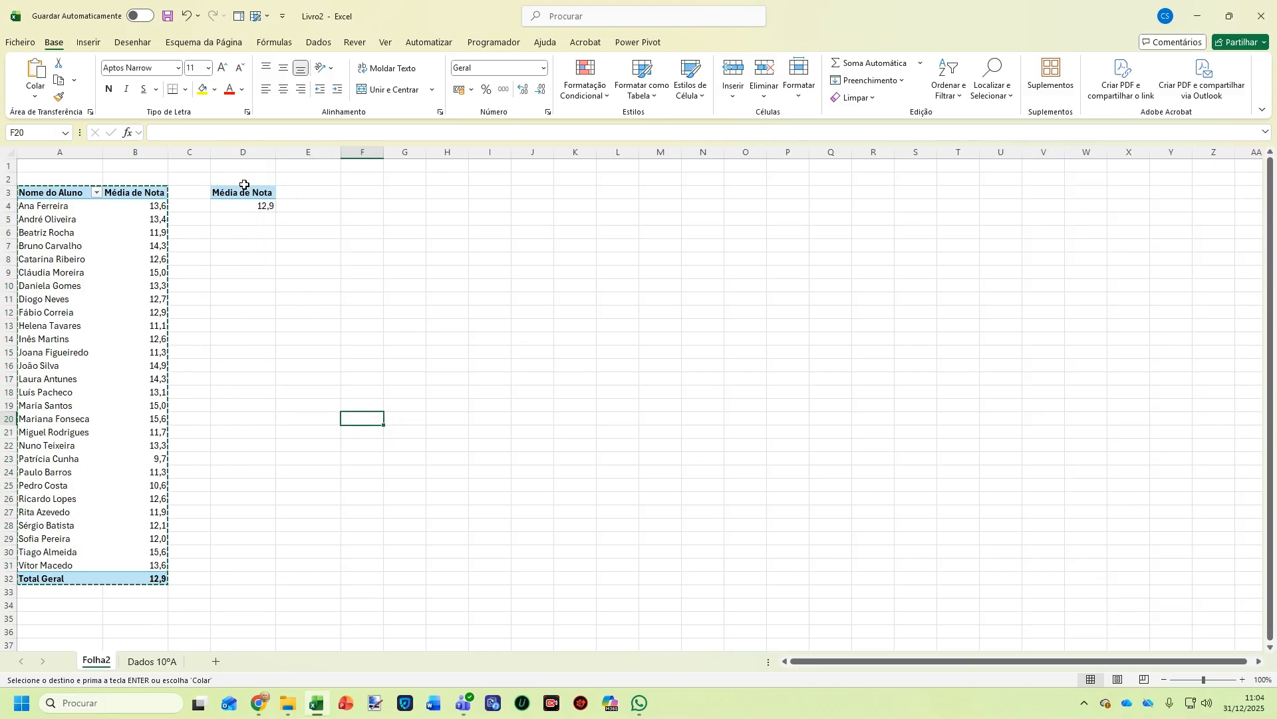
Select the overall-average pivot D3:D4 and copy it
{"action": "left_click", "coordinate": [147, 580]}
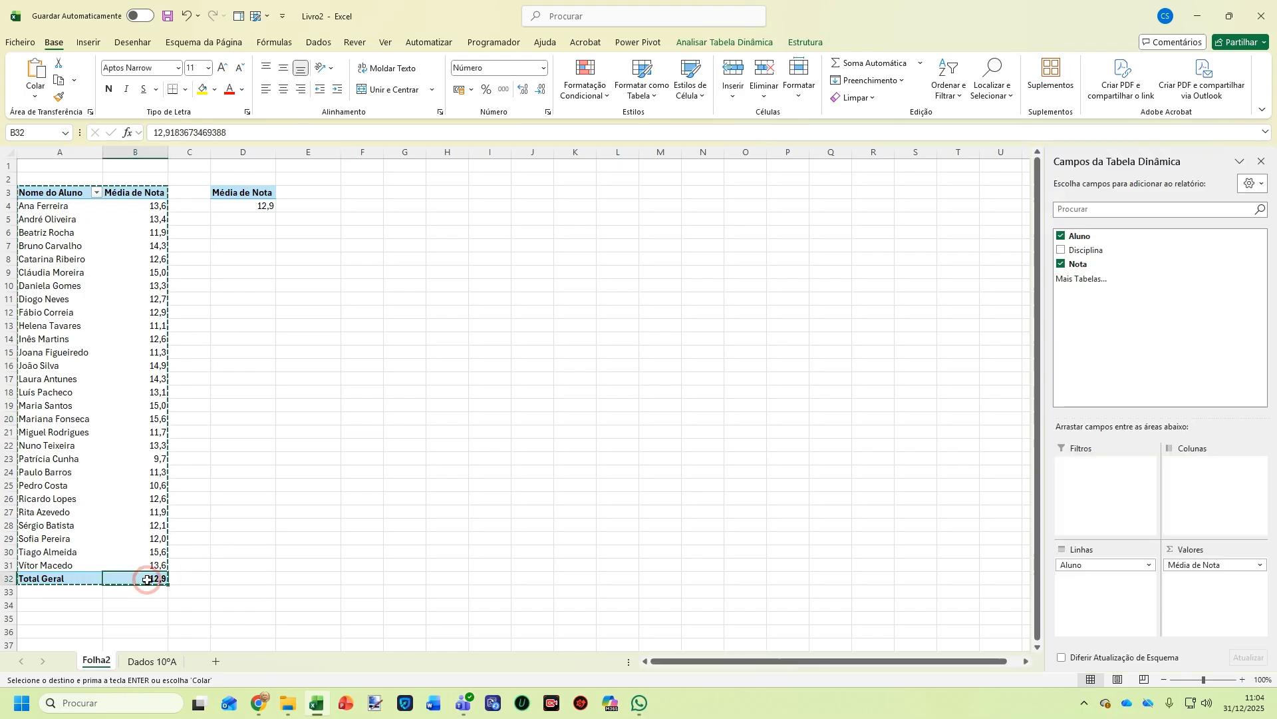
{"action": "left_click", "coordinate": [254, 193]}
{"action": "left_click_drag", "start_coordinate": [259, 286], "coordinate": [256, 274]}
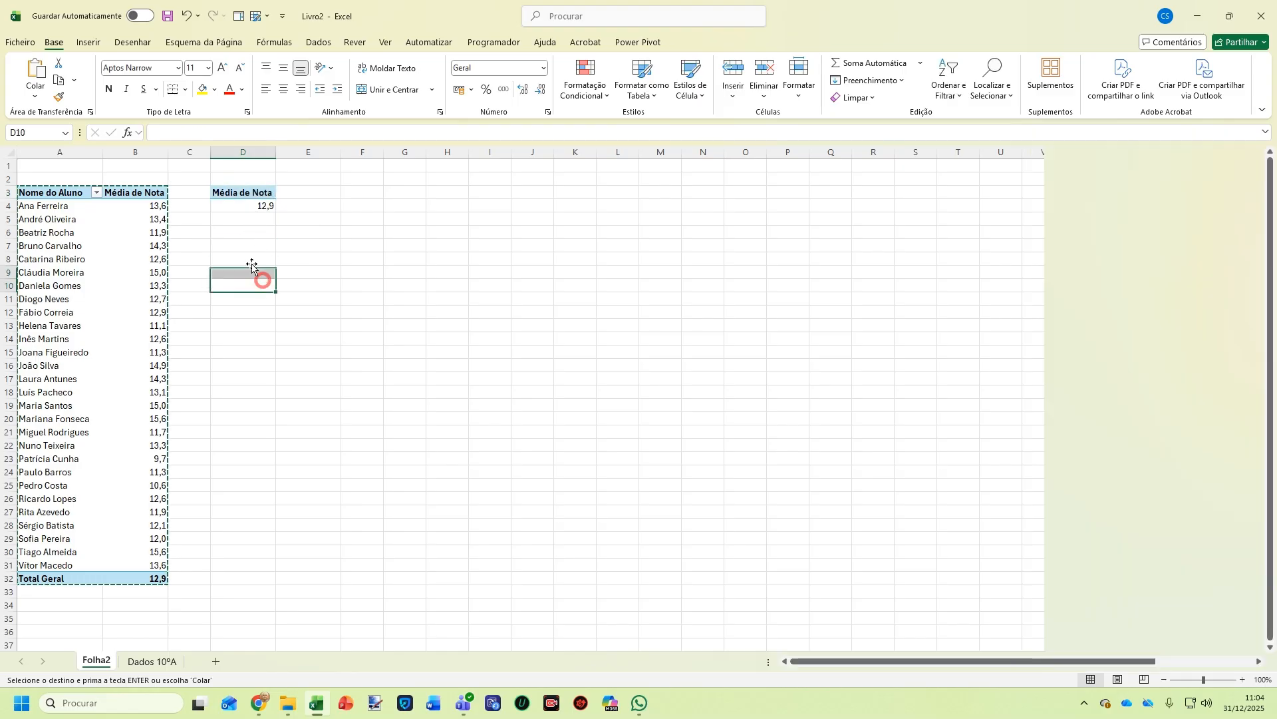
{"action": "left_click", "coordinate": [246, 189]}
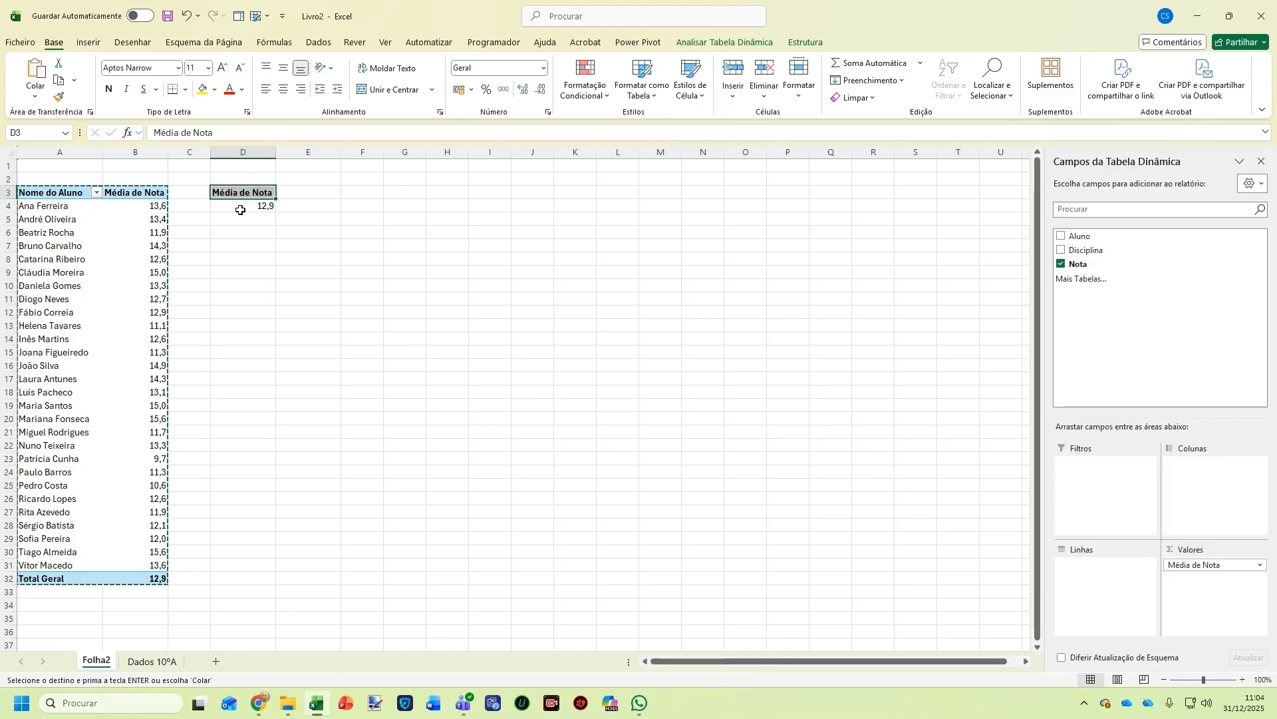
{"action": "left_click_drag", "start_coordinate": [240, 204], "coordinate": [236, 195]}
{"action": "key", "text": "ctrl+c"}
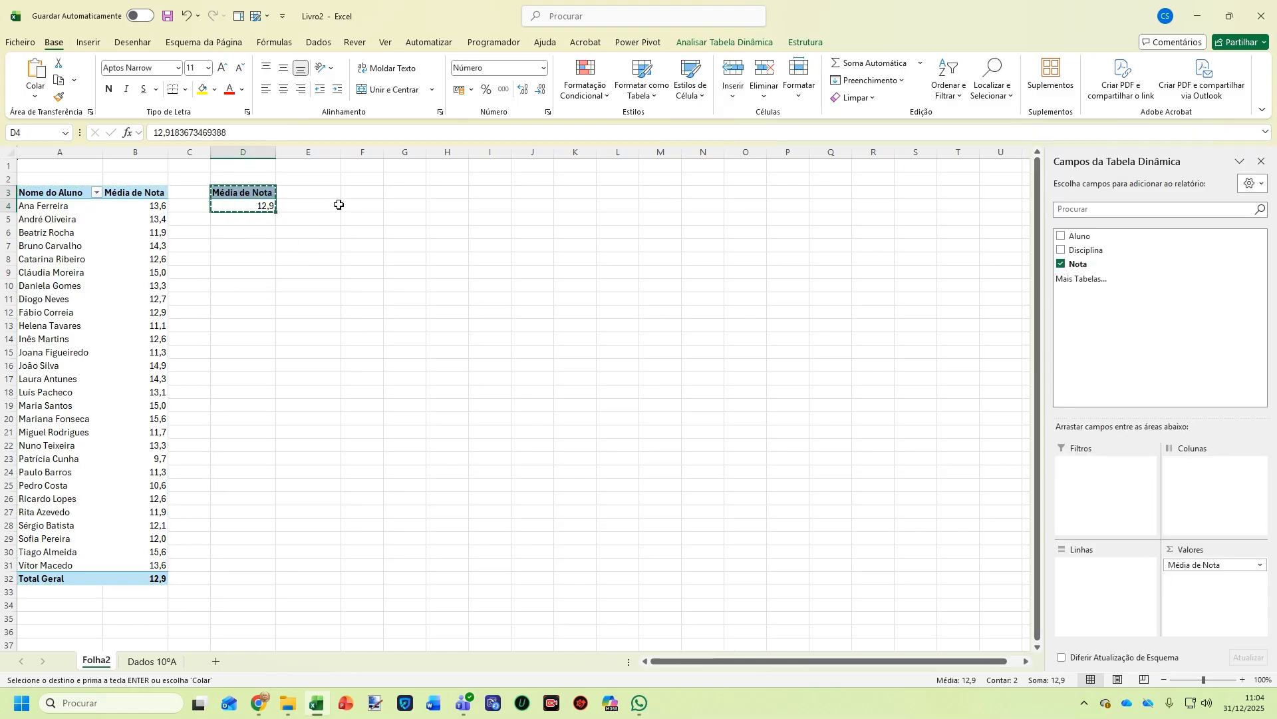
{"action": "left_click", "coordinate": [360, 193]}
Paste the small pivot at F3, add Disciplina as its rows, and select F3:G11
{"action": "key", "text": "ctrl+v"}
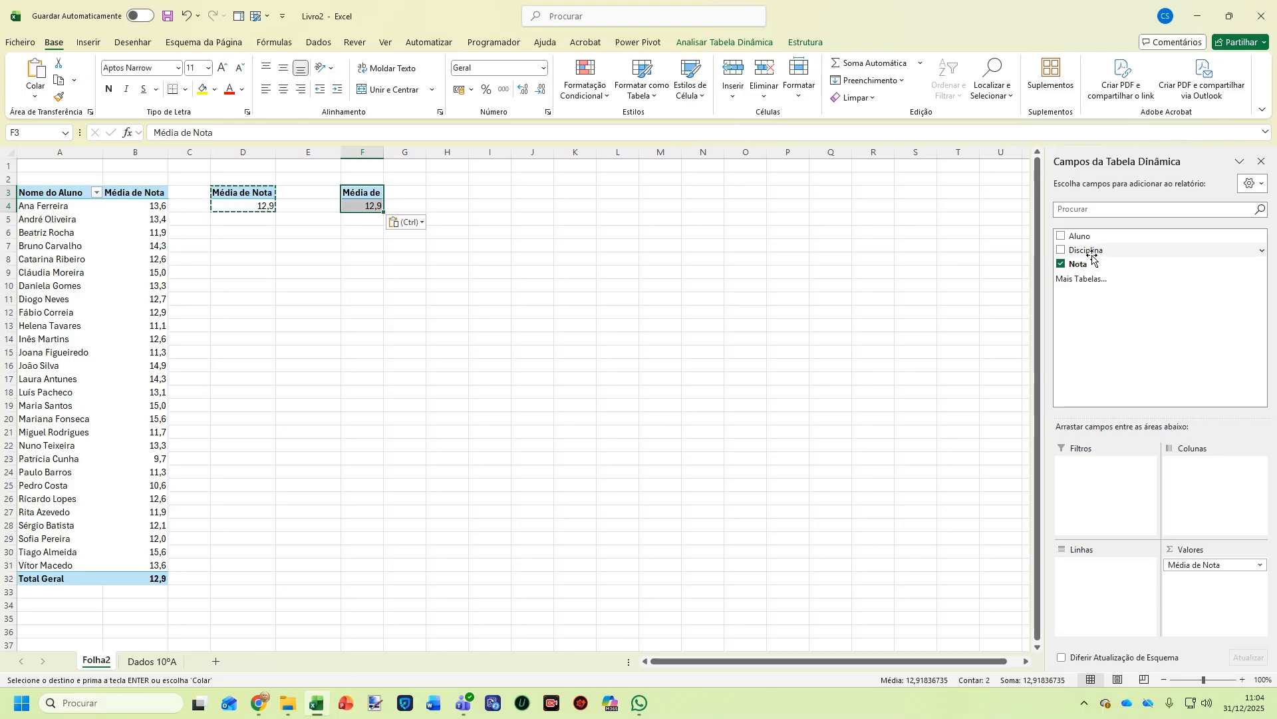
{"action": "left_click_drag", "start_coordinate": [1091, 250], "coordinate": [1099, 563]}
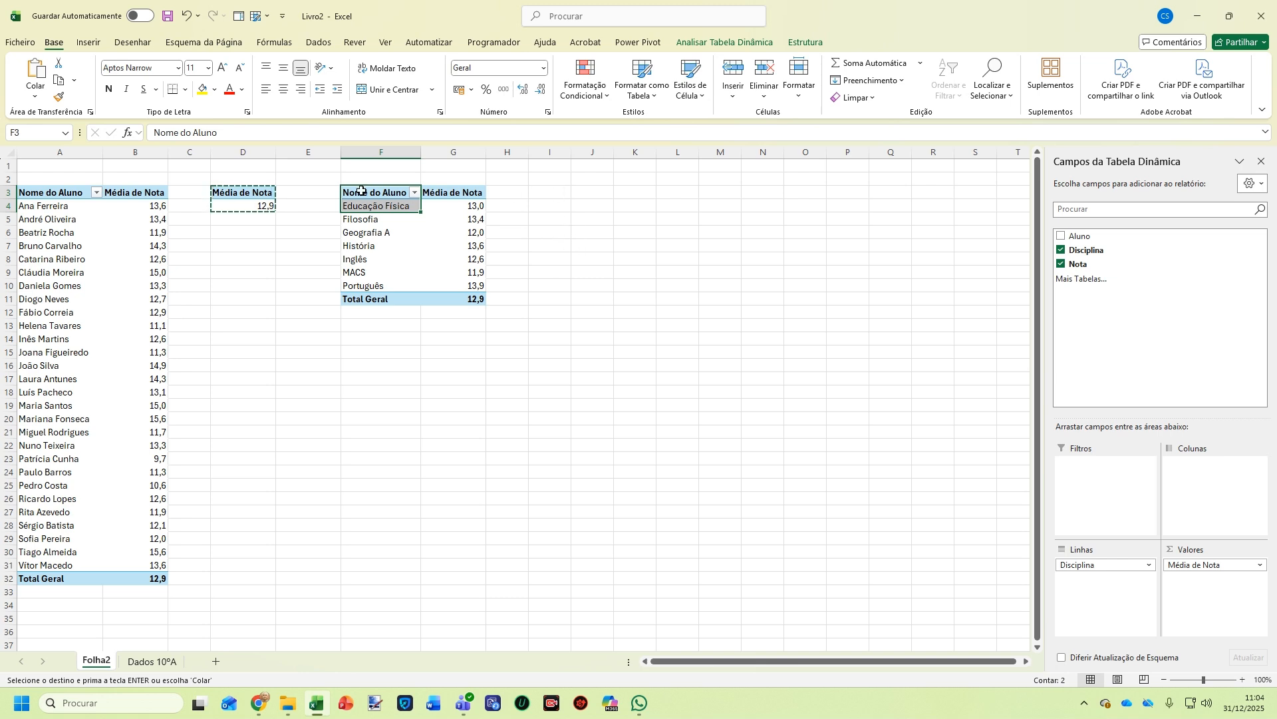
{"action": "left_click_drag", "start_coordinate": [465, 297], "coordinate": [370, 195]}
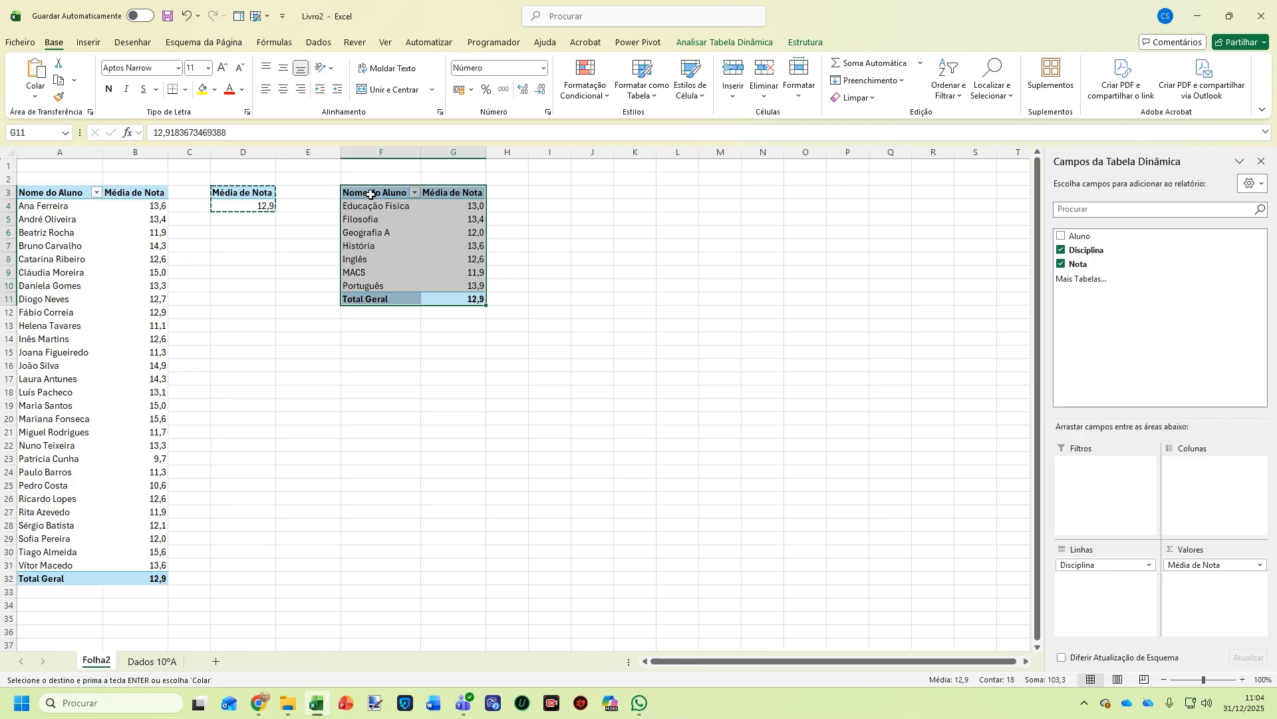
{"action": "left_click", "coordinate": [563, 191]}
Paste the subject pivot at I3, filter it by Aluno, and switch its values to Soma de Nota
{"action": "key", "text": "ctrl+v"}
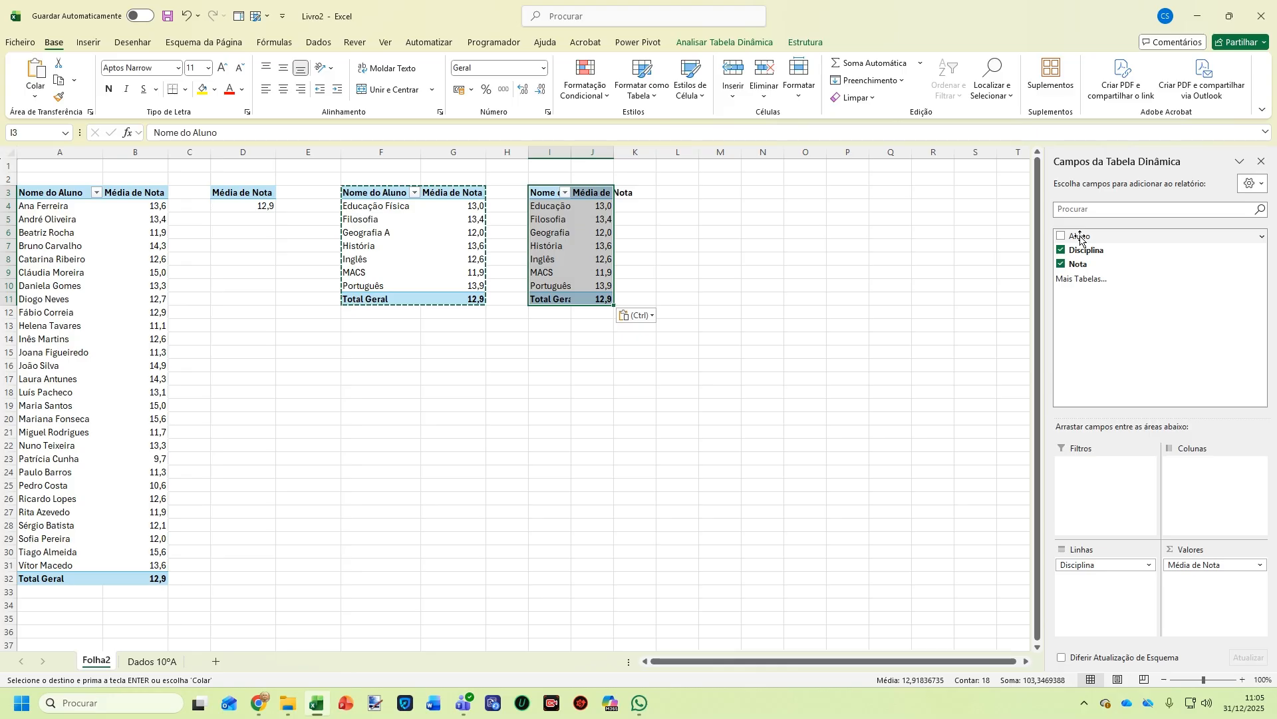
{"action": "left_click_drag", "start_coordinate": [1080, 236], "coordinate": [1084, 489]}
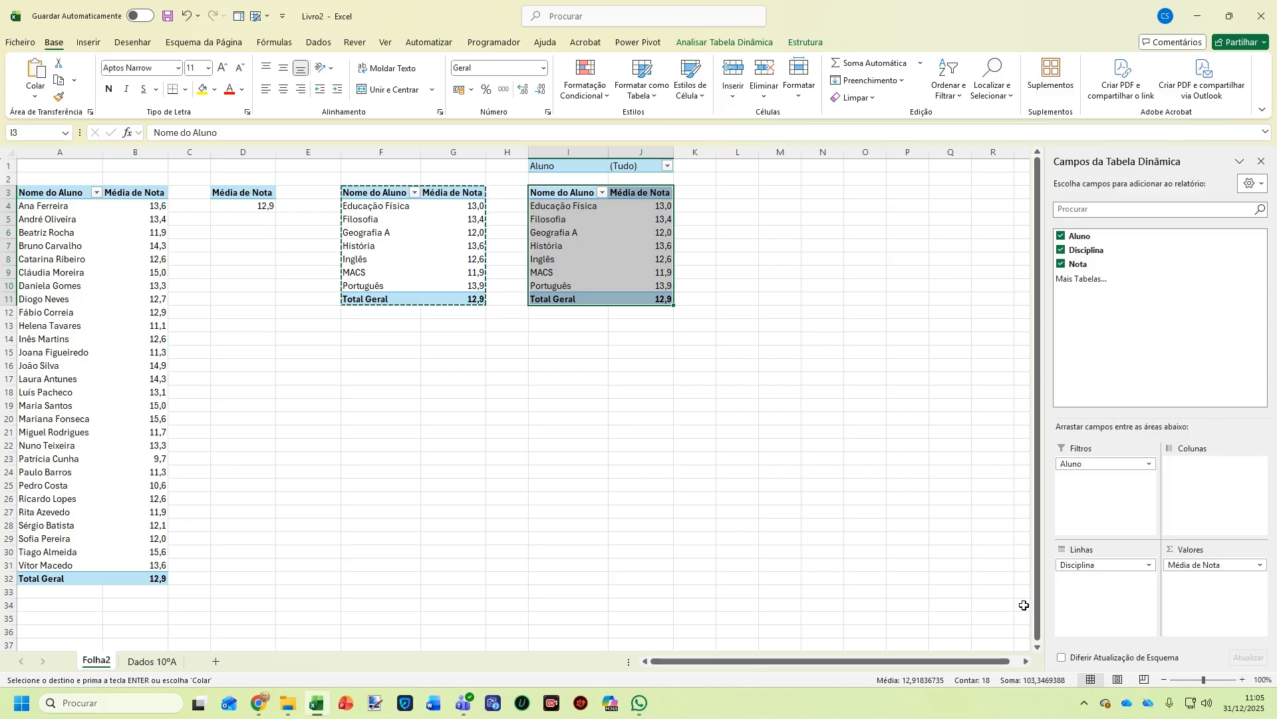
{"action": "left_click", "coordinate": [1247, 565]}
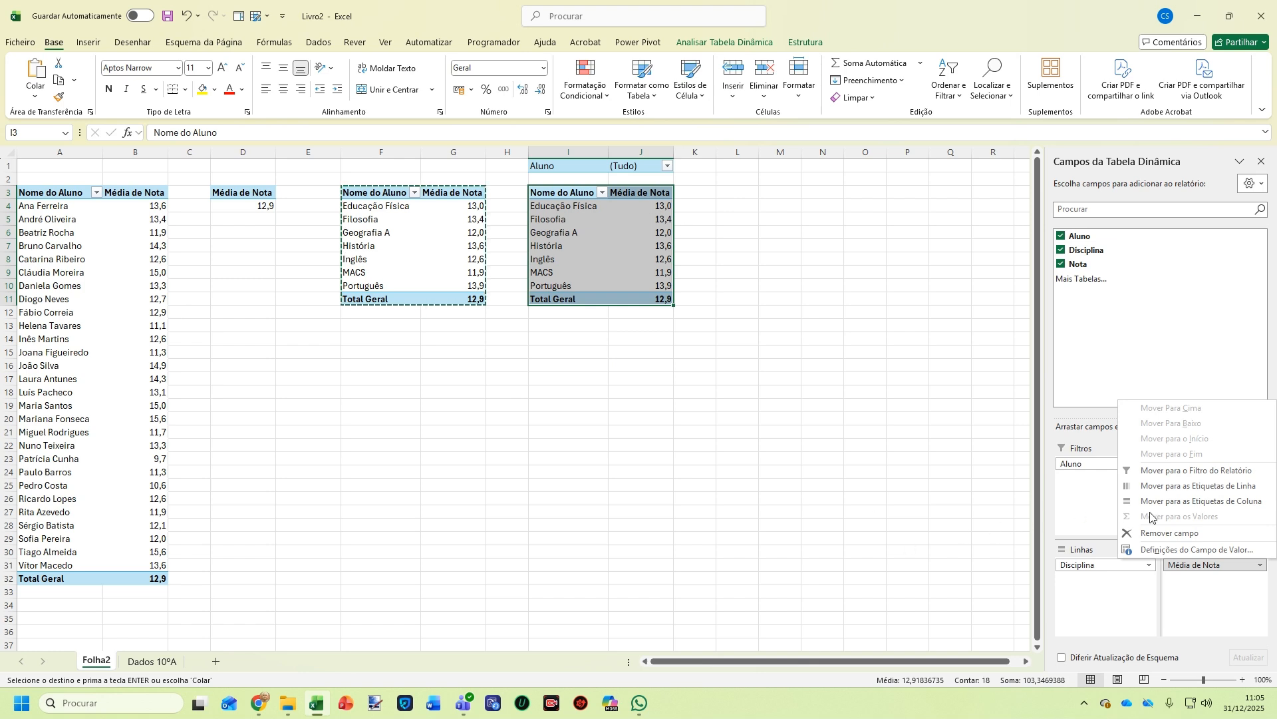
{"action": "left_click", "coordinate": [1191, 549]}
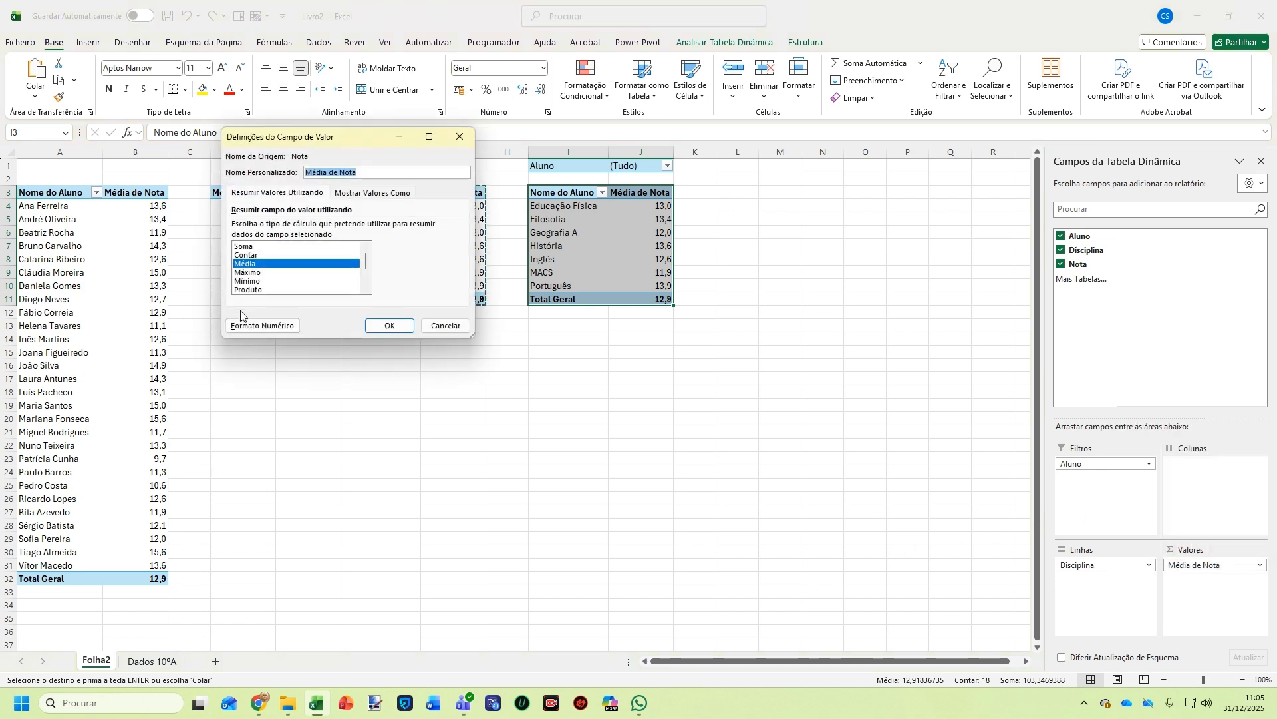
{"action": "left_click", "coordinate": [247, 246]}
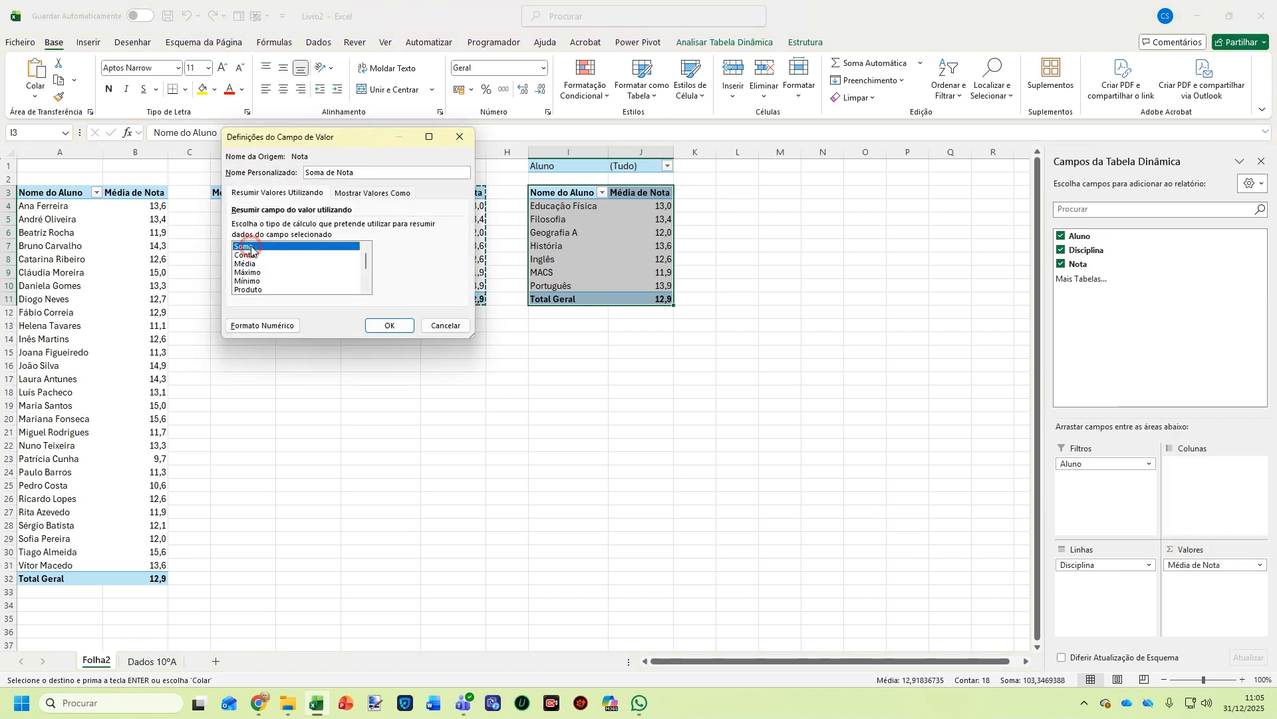
{"action": "left_click", "coordinate": [387, 324]}
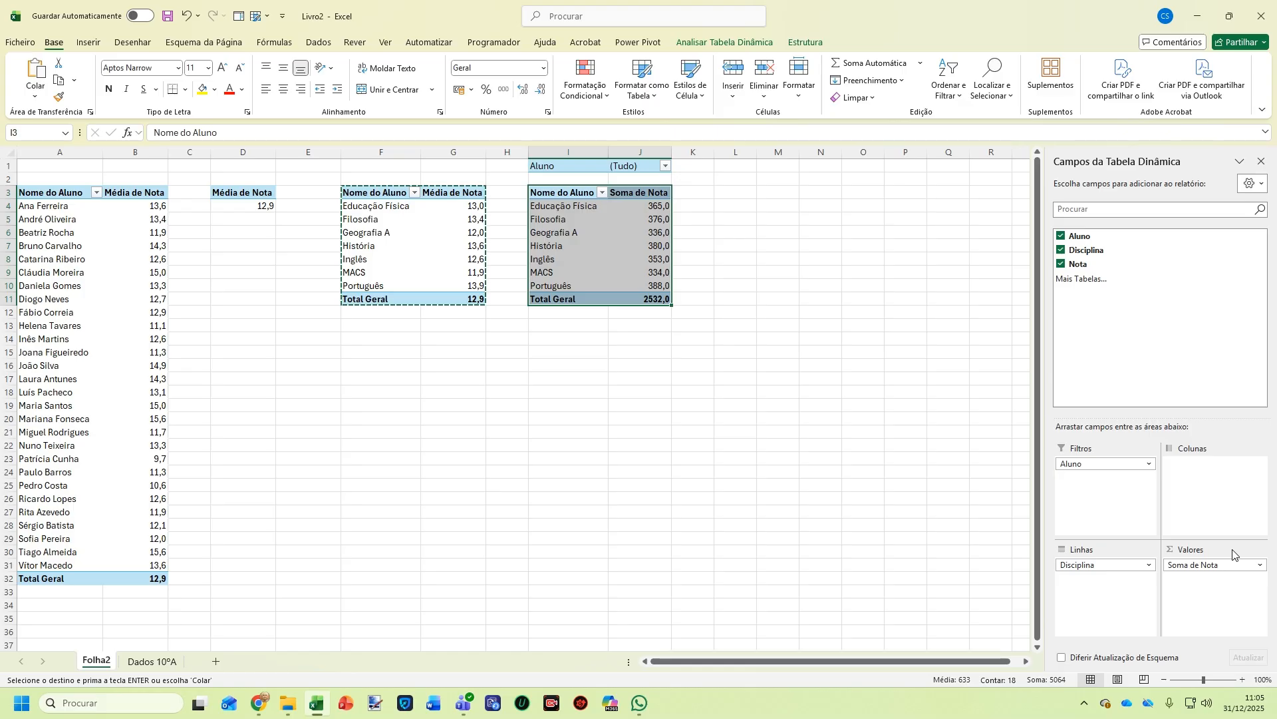
Filter the pivot's Aluno field in J1 to one student, then switch it to a different student
{"action": "left_click", "coordinate": [666, 166]}
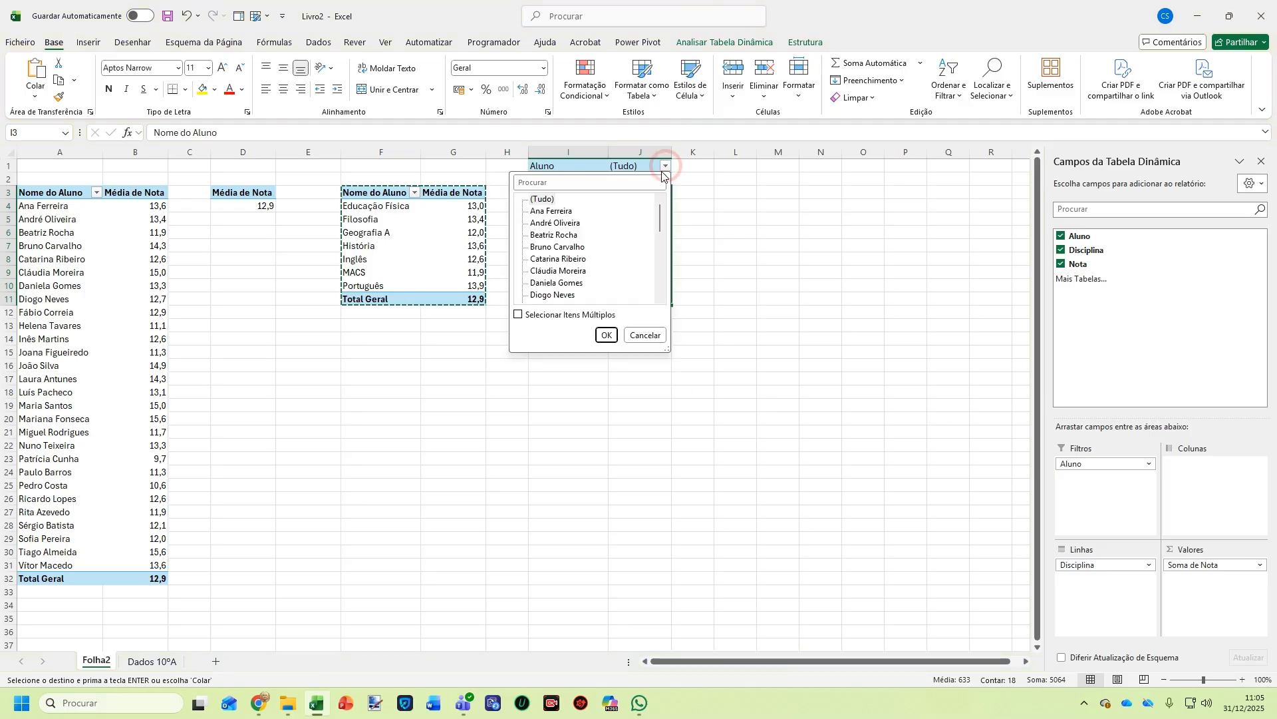
{"action": "left_click", "coordinate": [556, 211]}
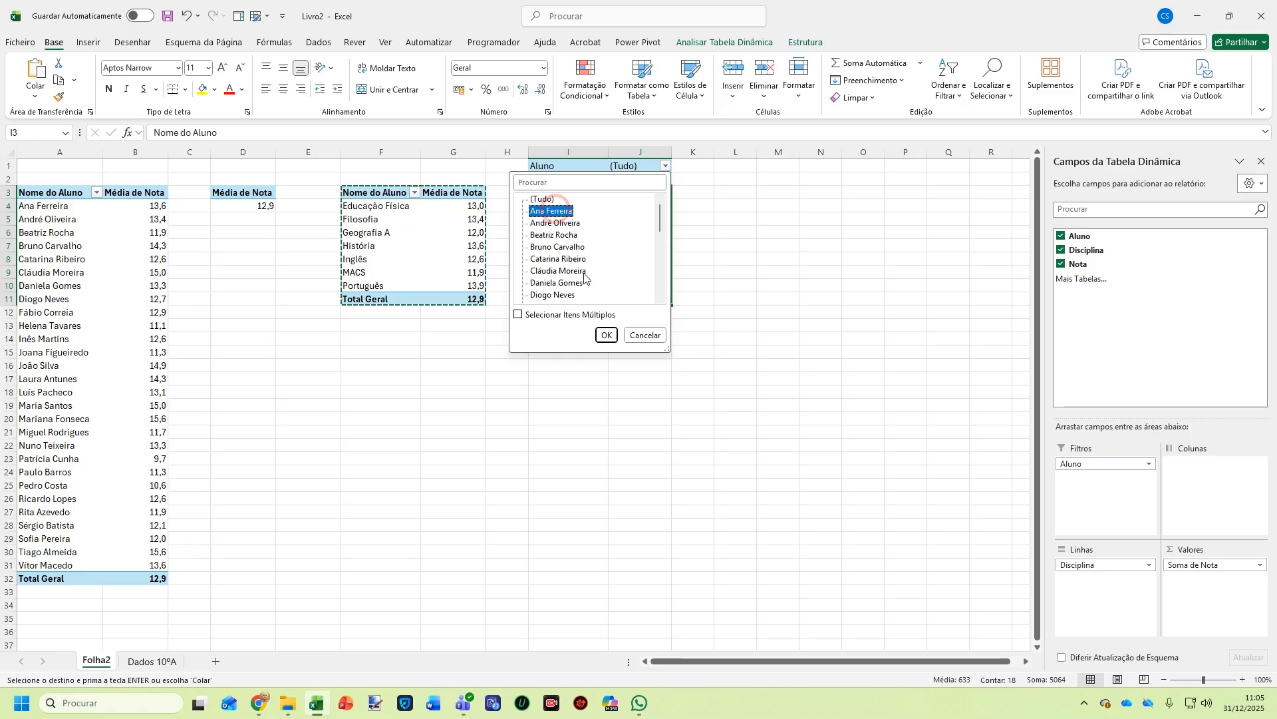
{"action": "left_click", "coordinate": [606, 336]}
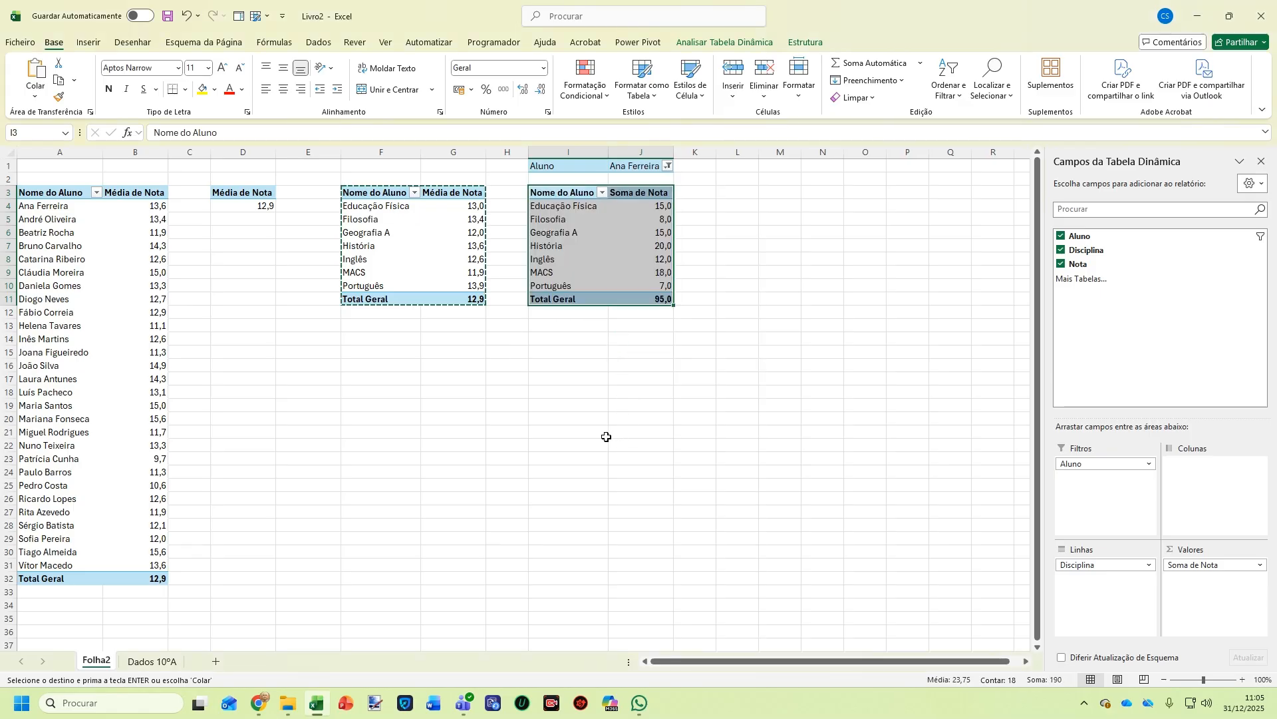
{"action": "left_click", "coordinate": [669, 166]}
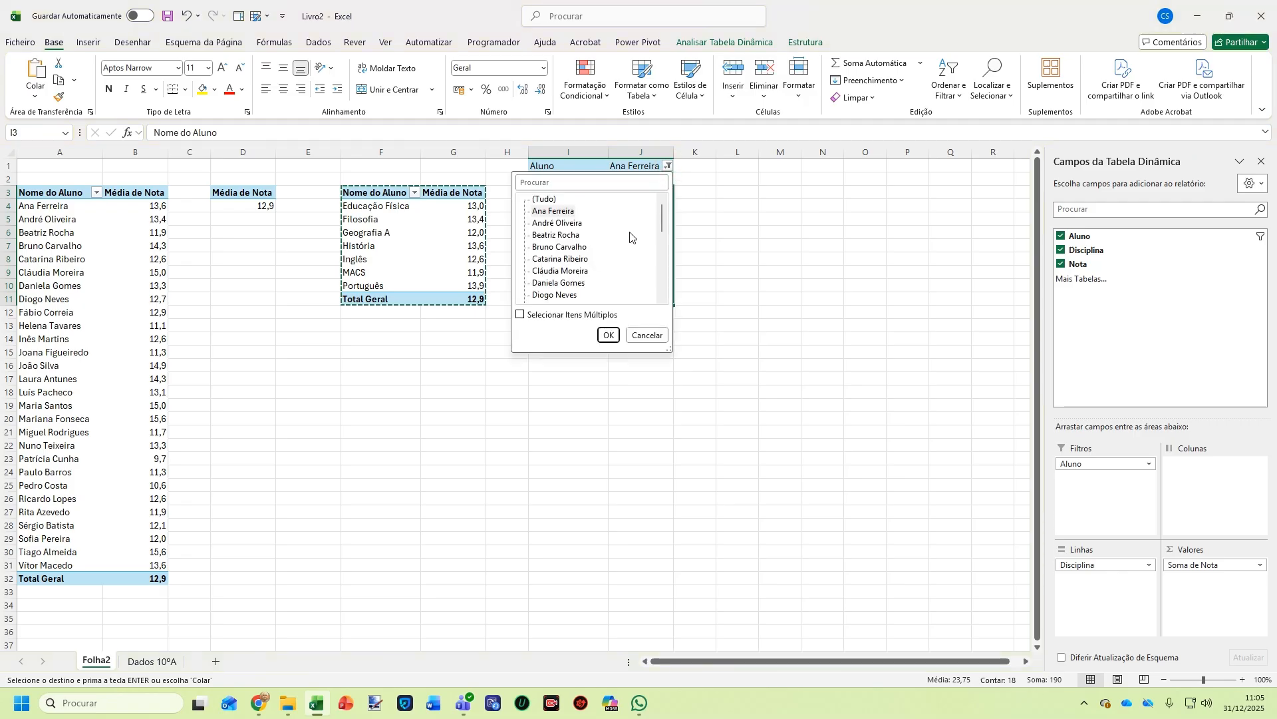
{"action": "left_click", "coordinate": [586, 271]}
{"action": "left_click", "coordinate": [608, 334]}
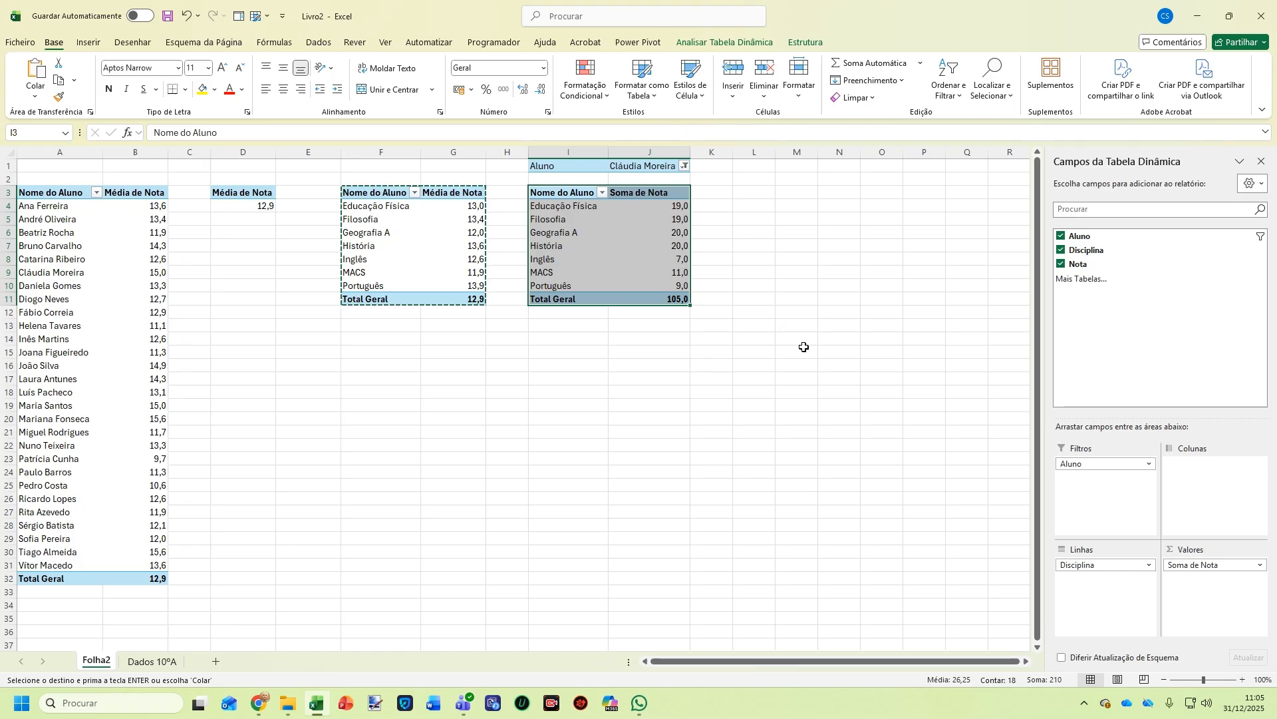
Change the Soma de Nota value field to Média, showing per-subject averages with overall 15,0
{"action": "left_click", "coordinate": [1262, 566]}
{"action": "left_click", "coordinate": [1174, 550]}
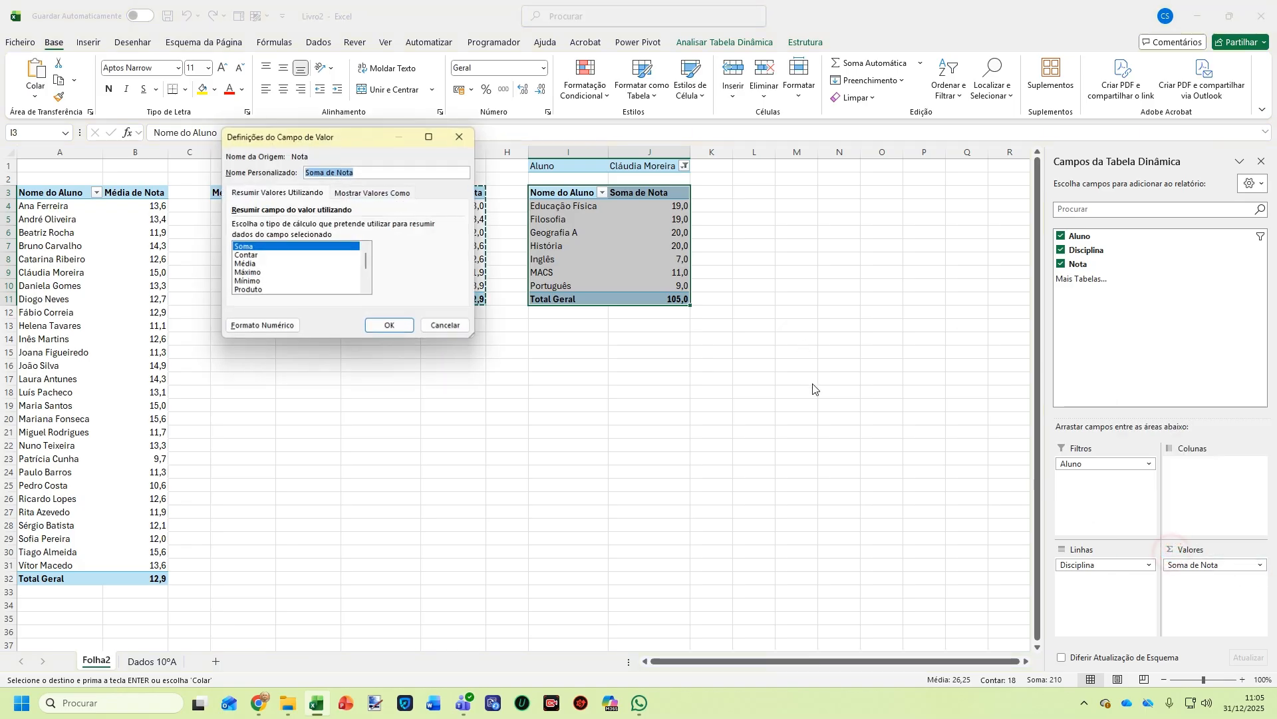
{"action": "left_click", "coordinate": [247, 265]}
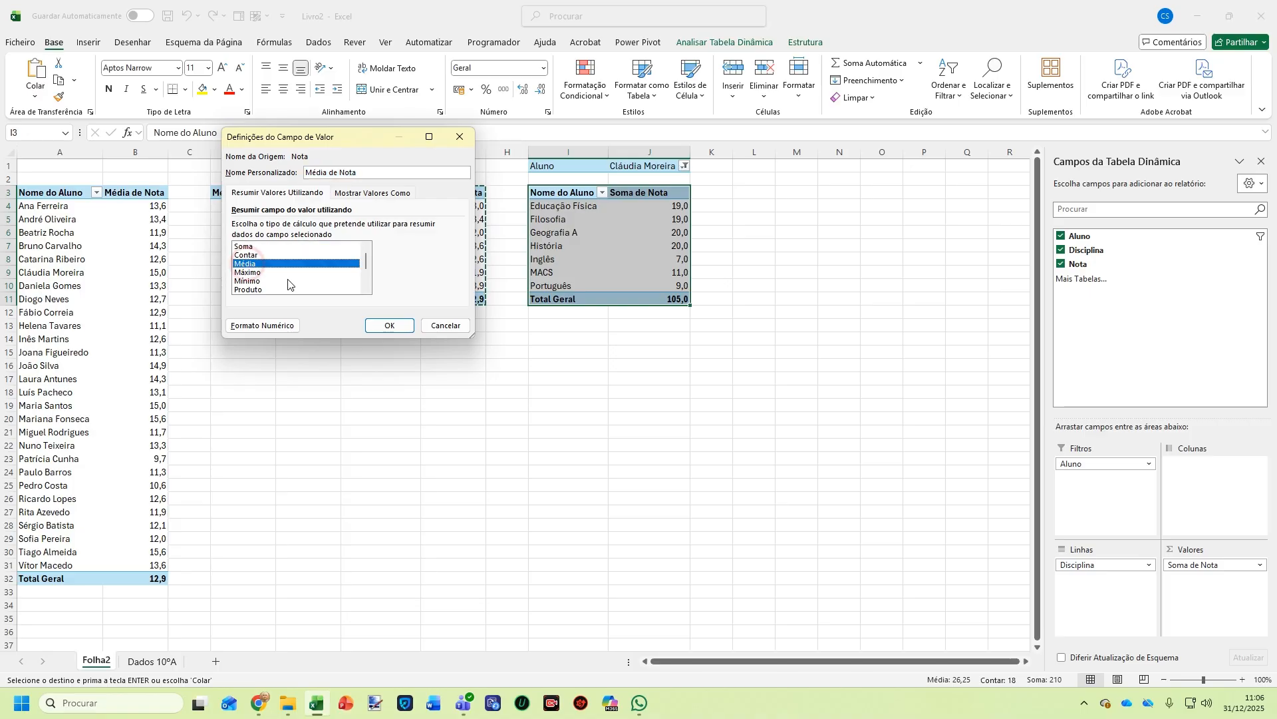
{"action": "left_click", "coordinate": [392, 326]}
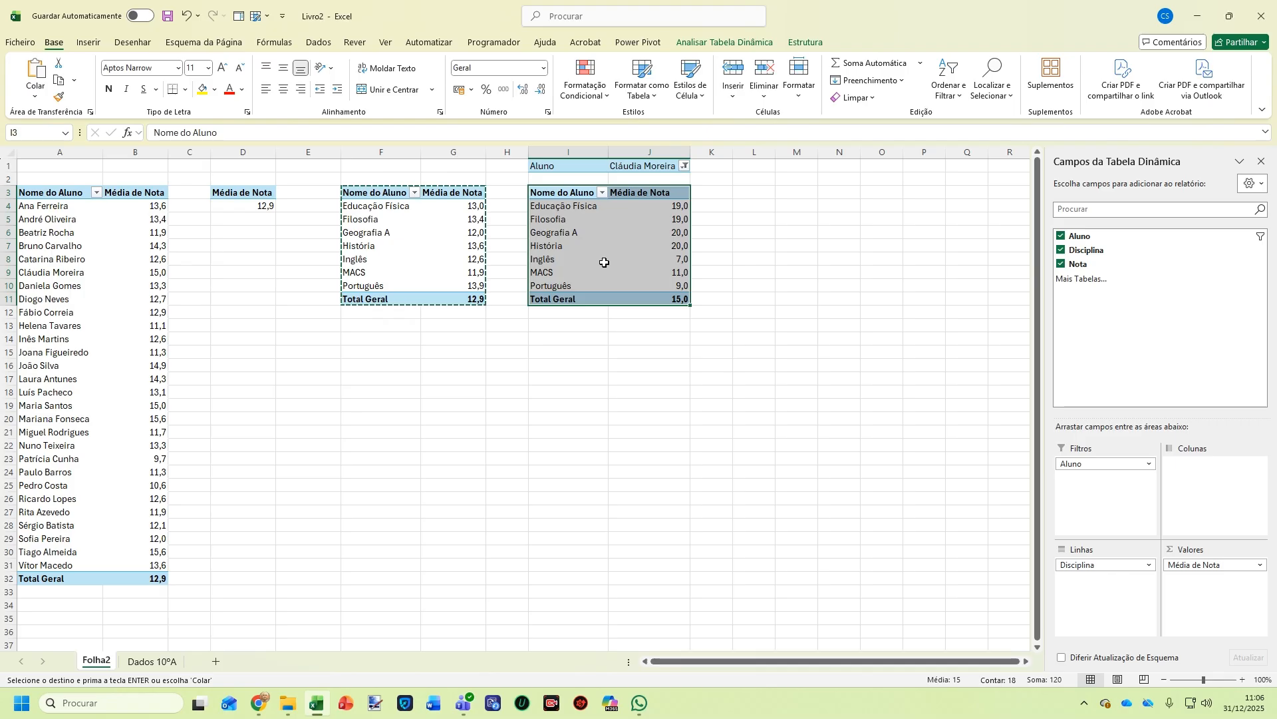
{"action": "mouse_move", "coordinate": [614, 264]}
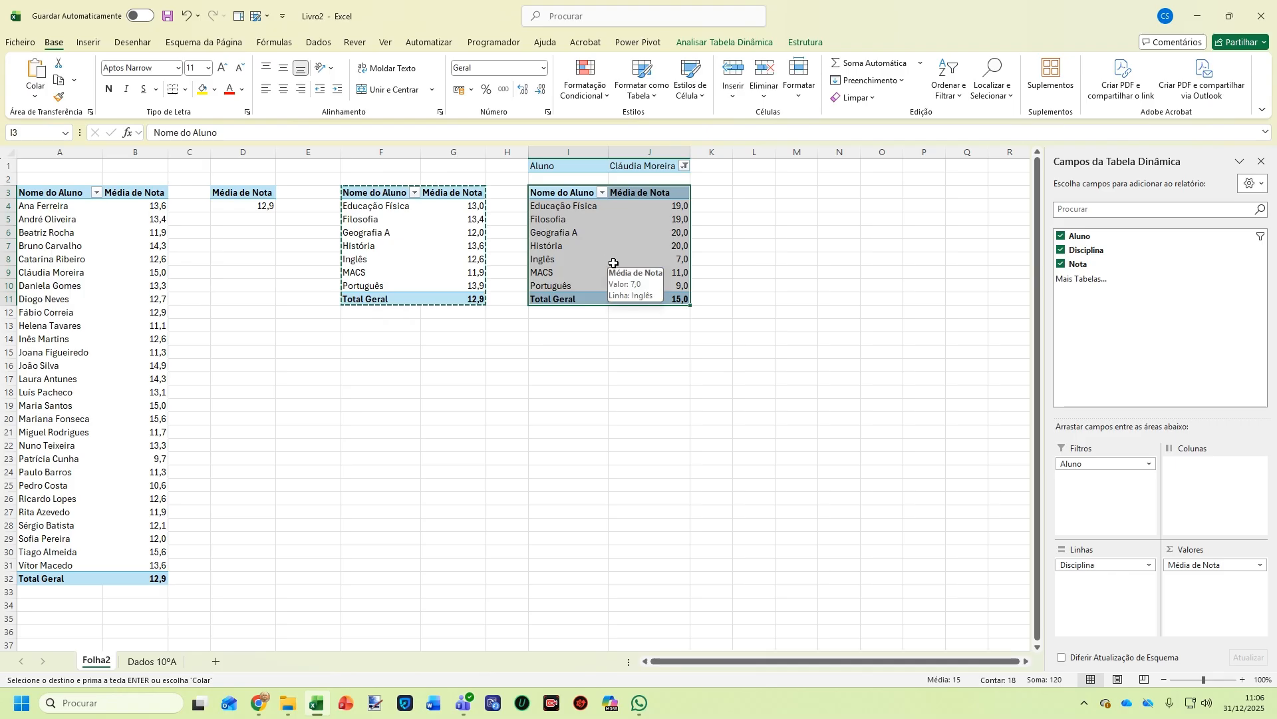
{"action": "left_click", "coordinate": [591, 387]}
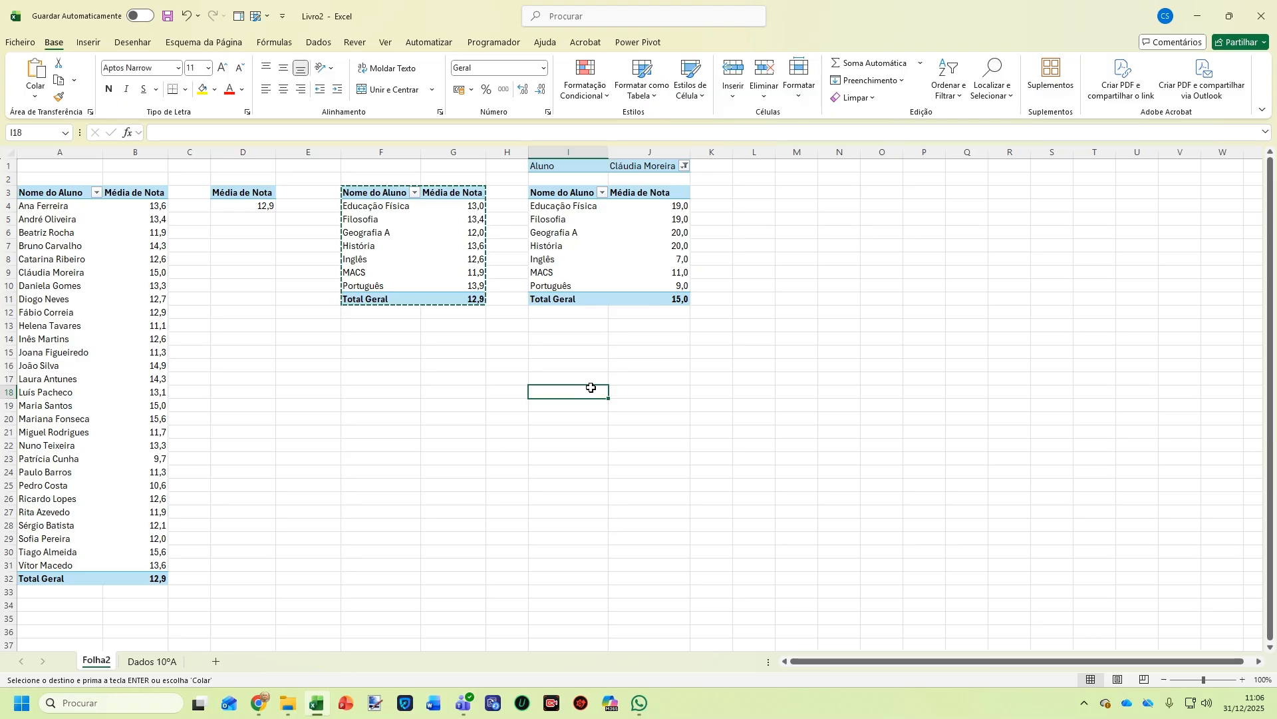
Rename the Folha2 sheet to 'Análise de Dados'
{"action": "double_click", "coordinate": [97, 661]}
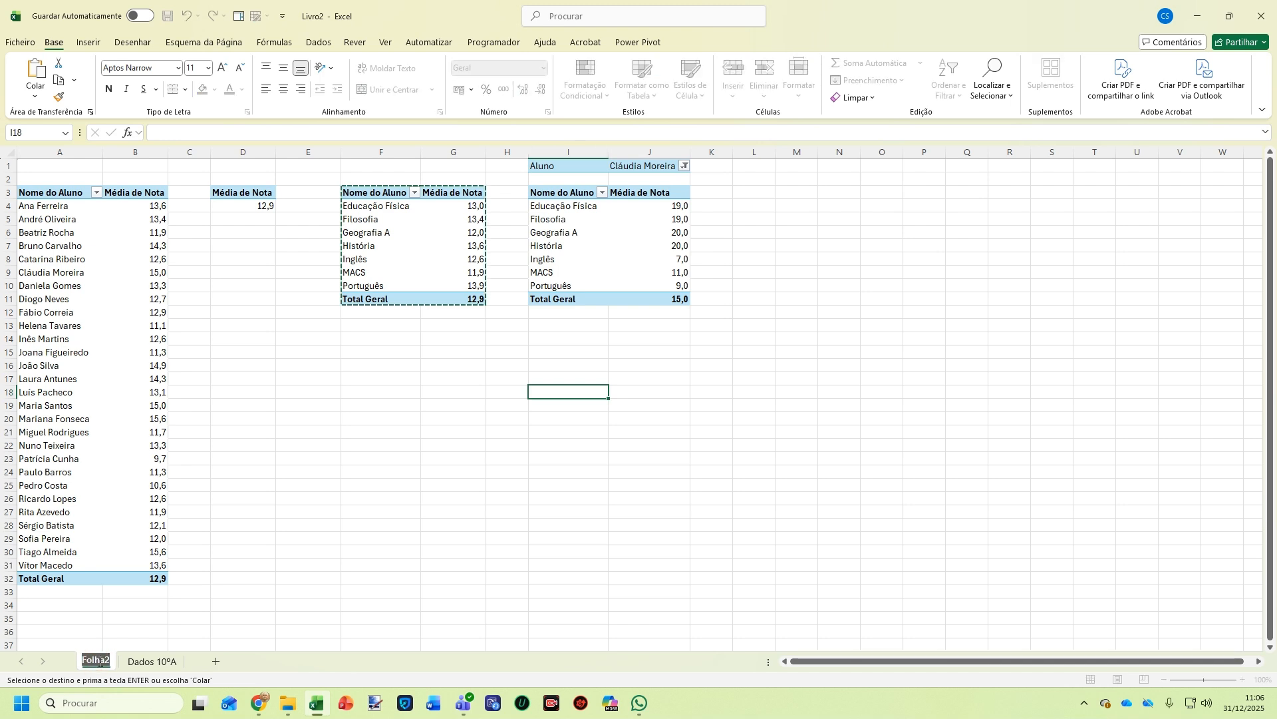
{"action": "type", "text": "An"}
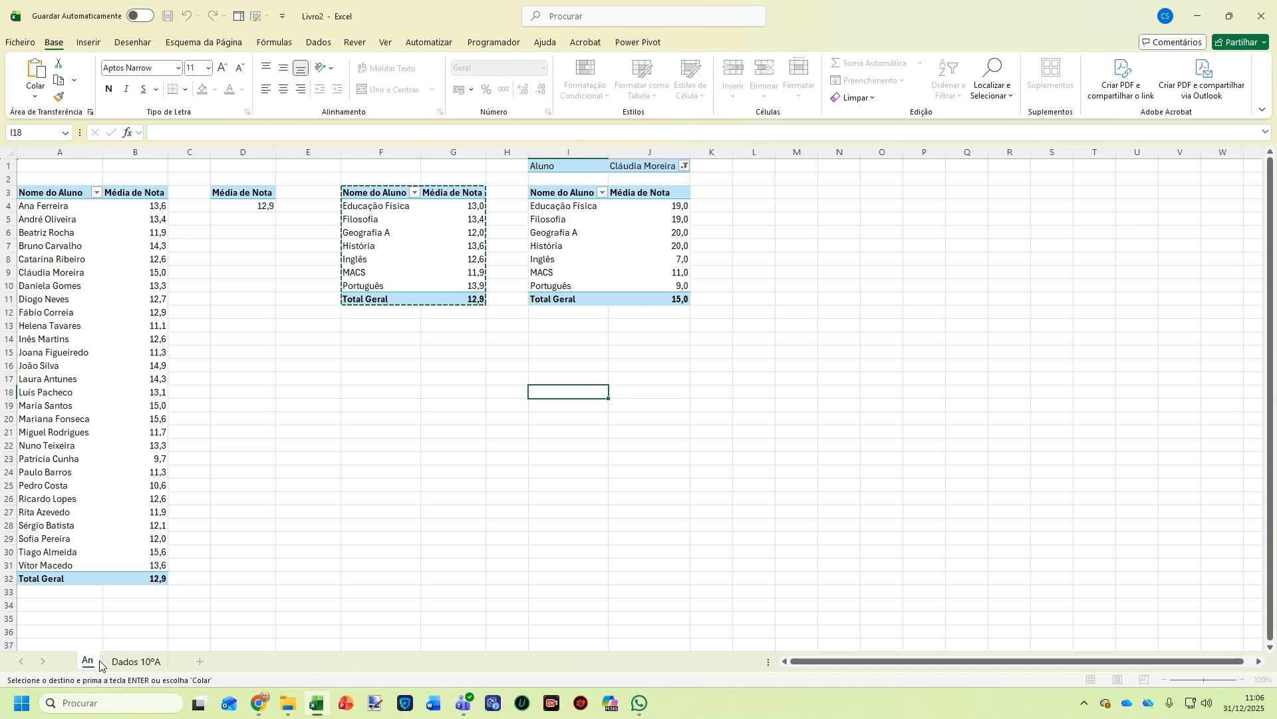
{"action": "type", "text": "álise de"}
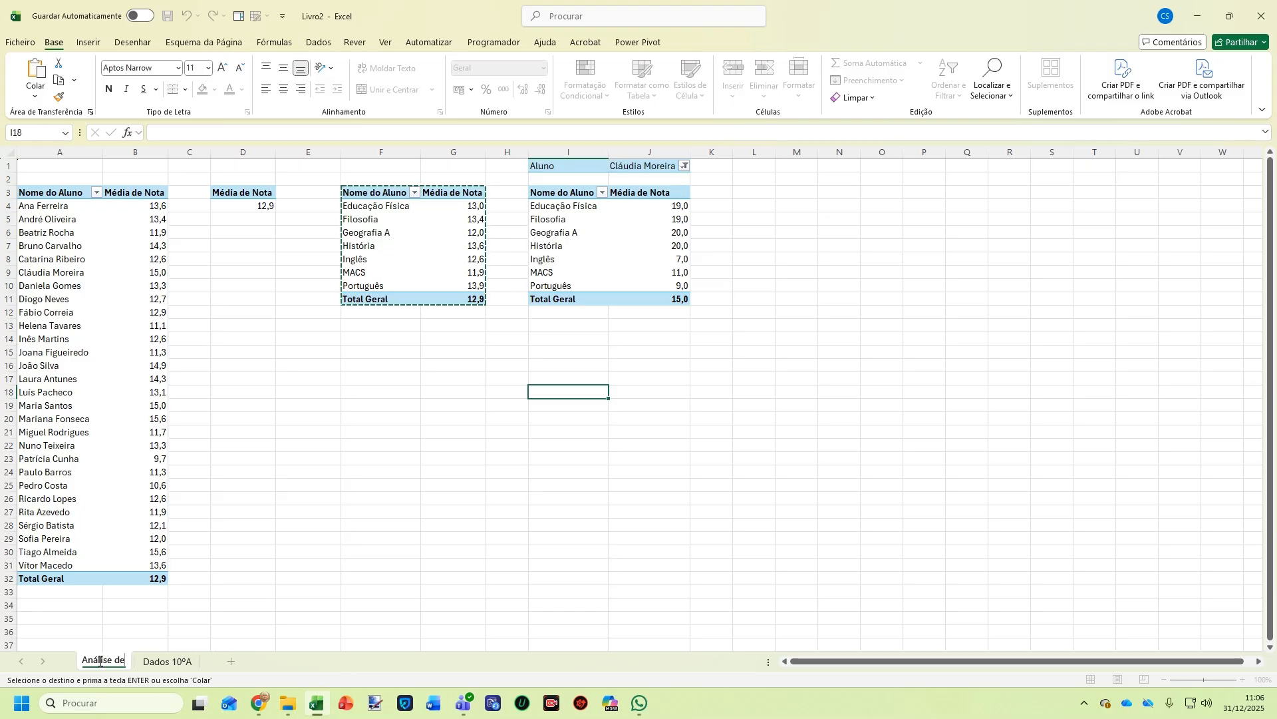
{"action": "type", "text": " Dados"}
{"action": "key", "text": "Return"}
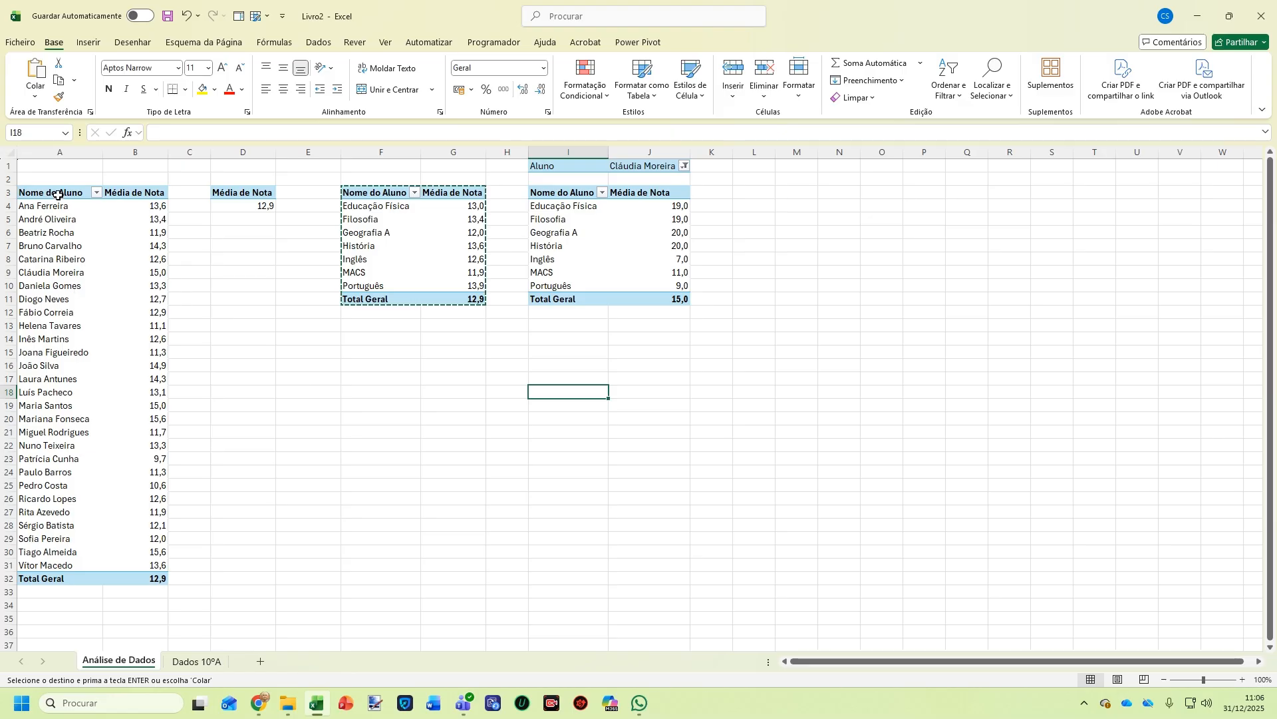
{"action": "left_click_drag", "start_coordinate": [57, 195], "coordinate": [160, 581]}
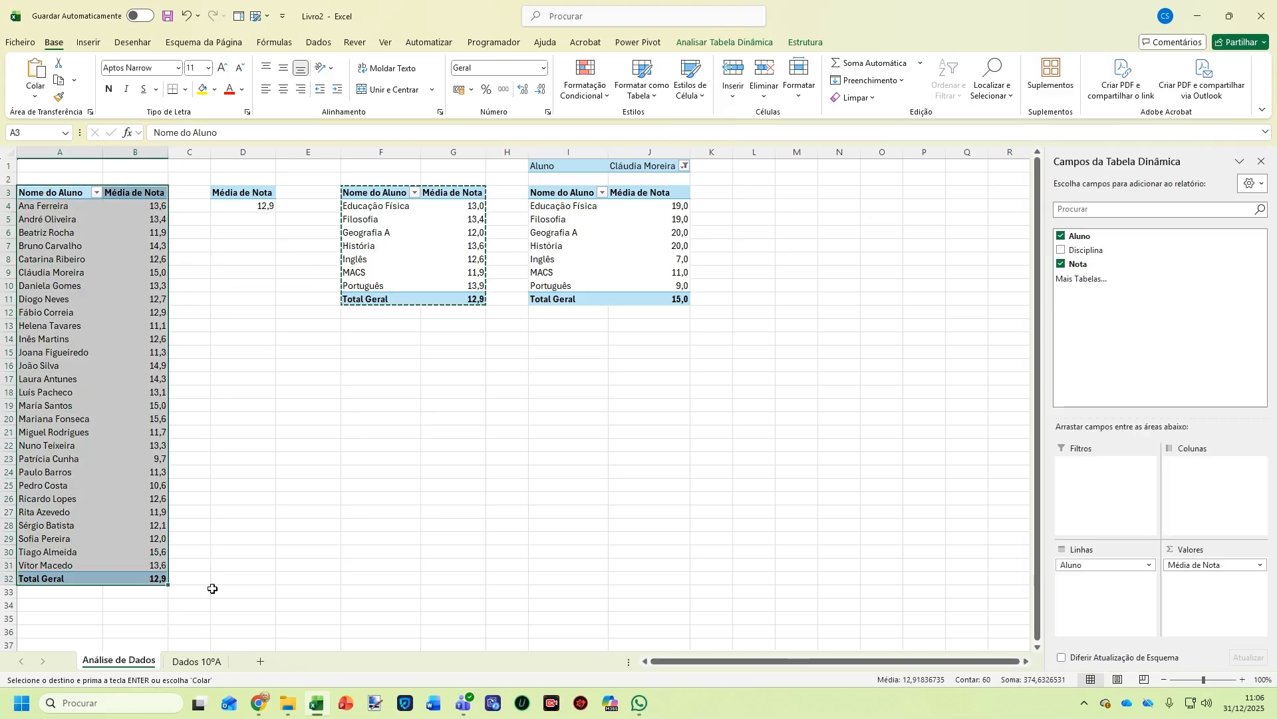
Insert a Barras Agrupadas PivotChart of the student averages in A3:B32
{"action": "left_click", "coordinate": [89, 42]}
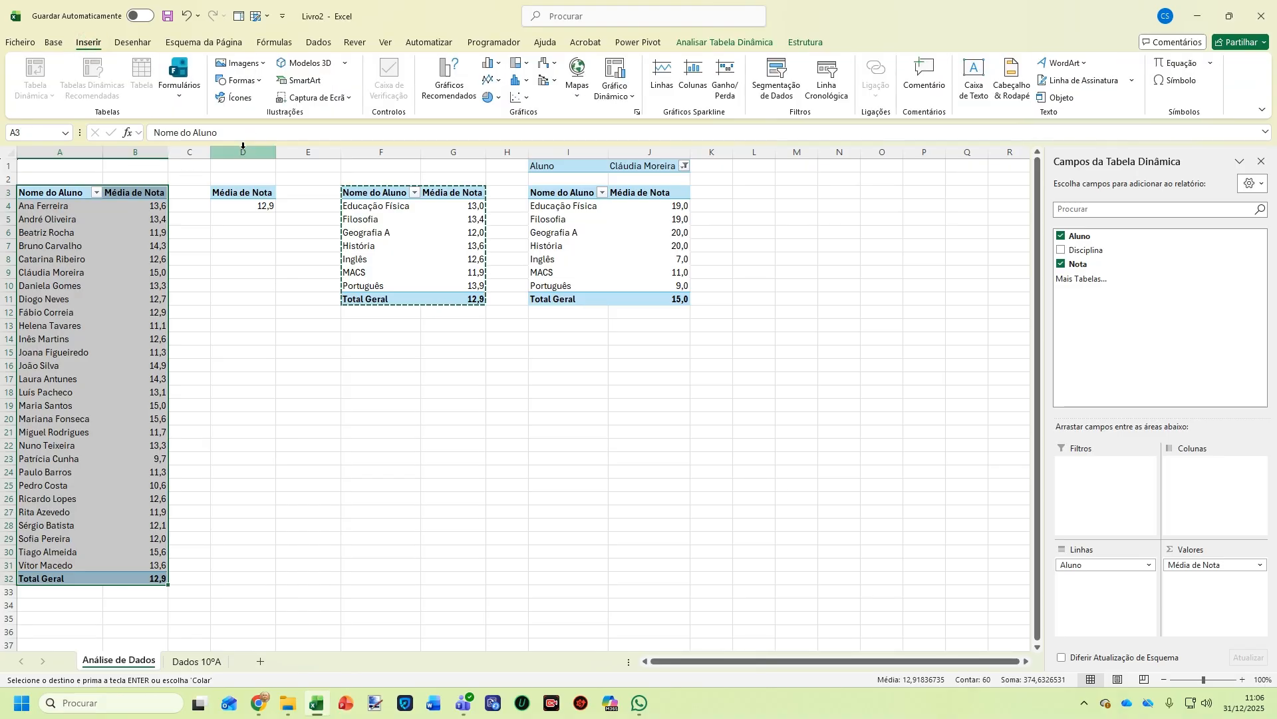
{"action": "left_click", "coordinate": [624, 71]}
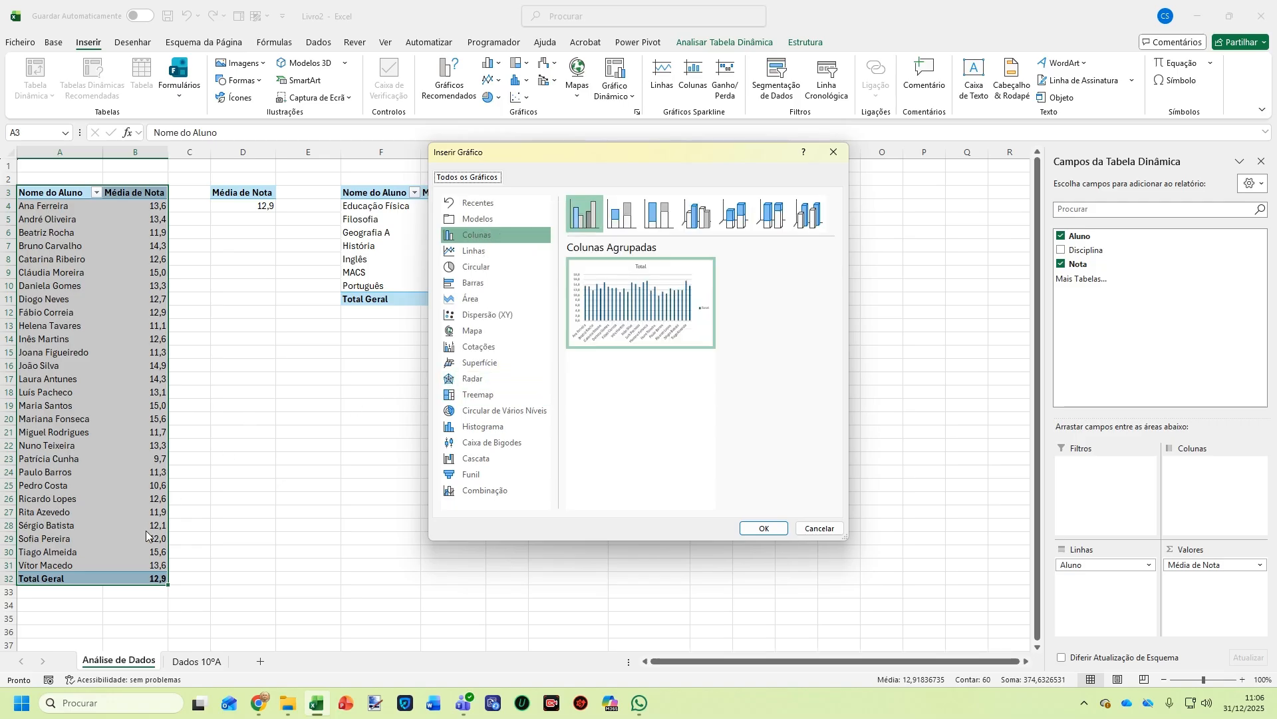
{"action": "mouse_move", "coordinate": [696, 273]}
{"action": "left_click", "coordinate": [474, 285]}
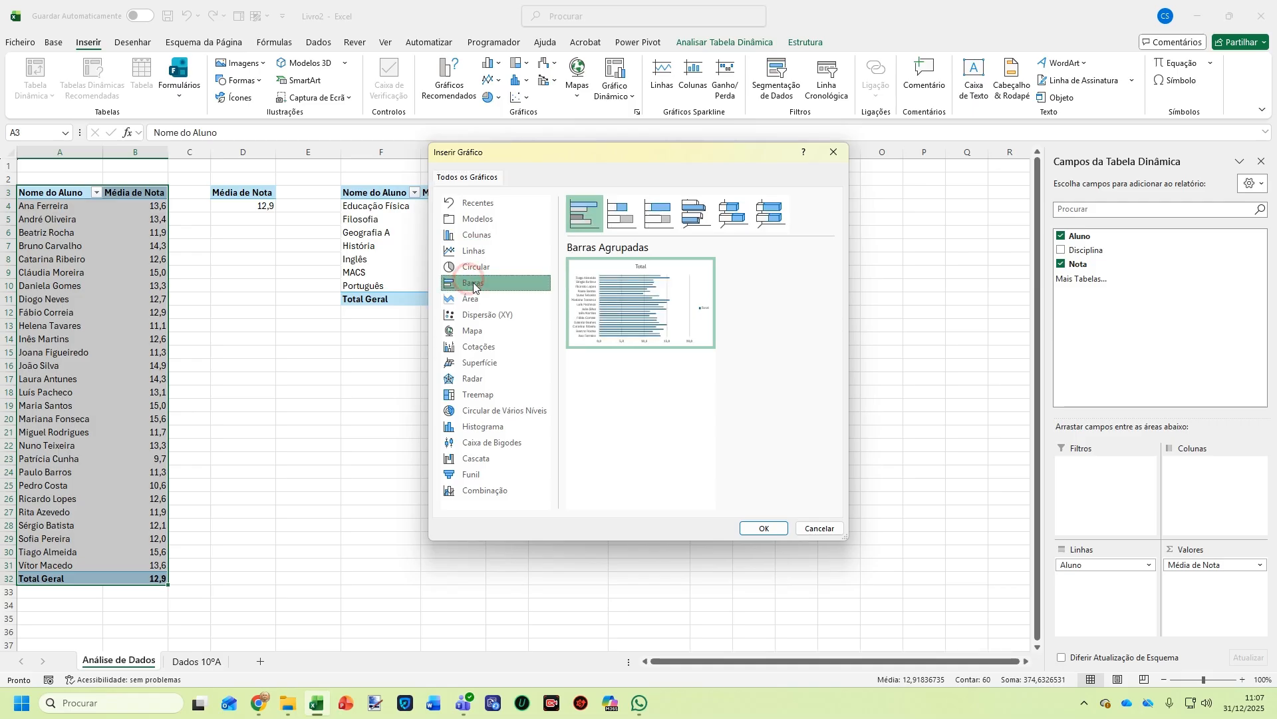
{"action": "left_click", "coordinate": [751, 533]}
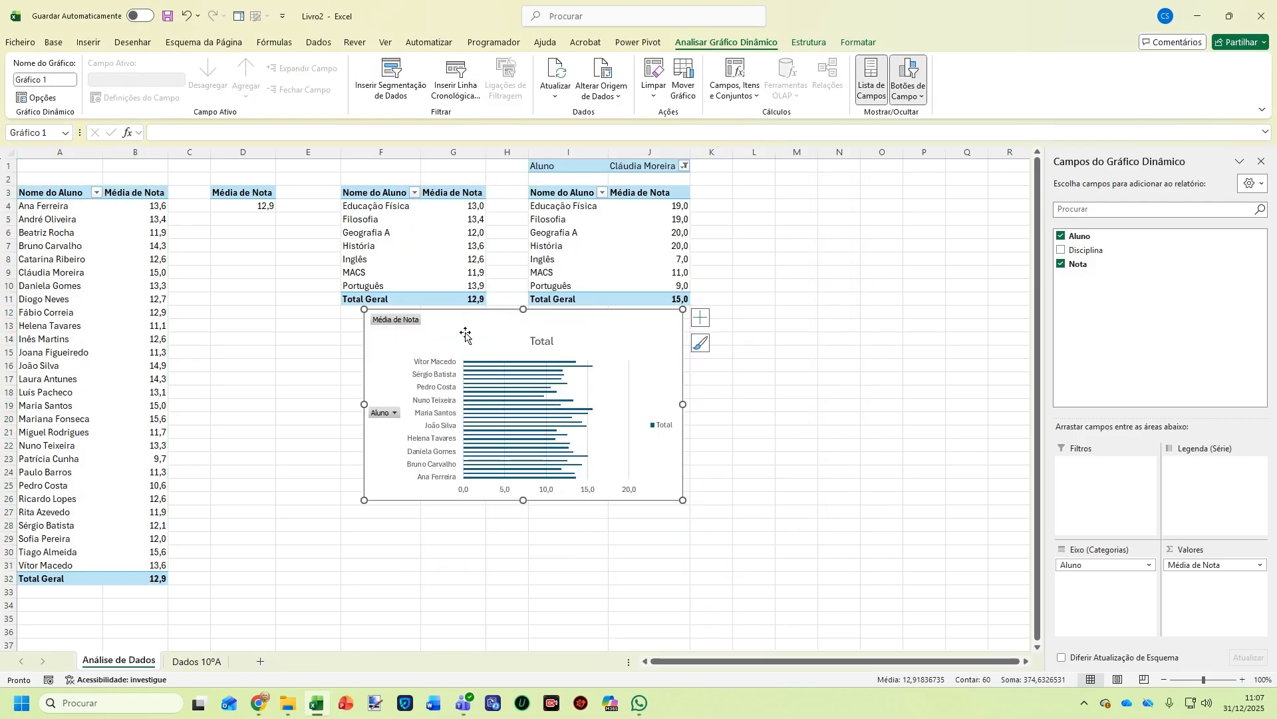
Resize the bar PivotChart so it spans roughly rows 1 to 32
{"action": "right_click", "coordinate": [396, 322]}
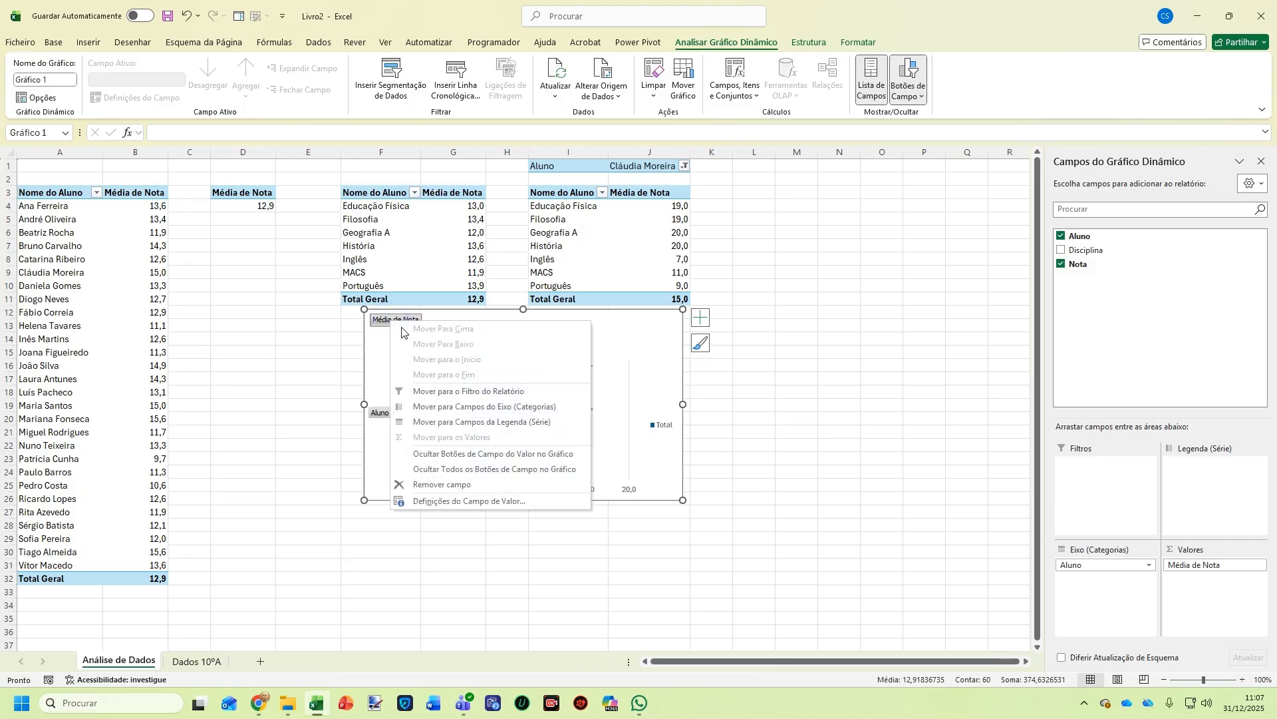
{"action": "left_click_drag", "start_coordinate": [724, 402], "coordinate": [717, 394]}
{"action": "left_click", "coordinate": [518, 337]}
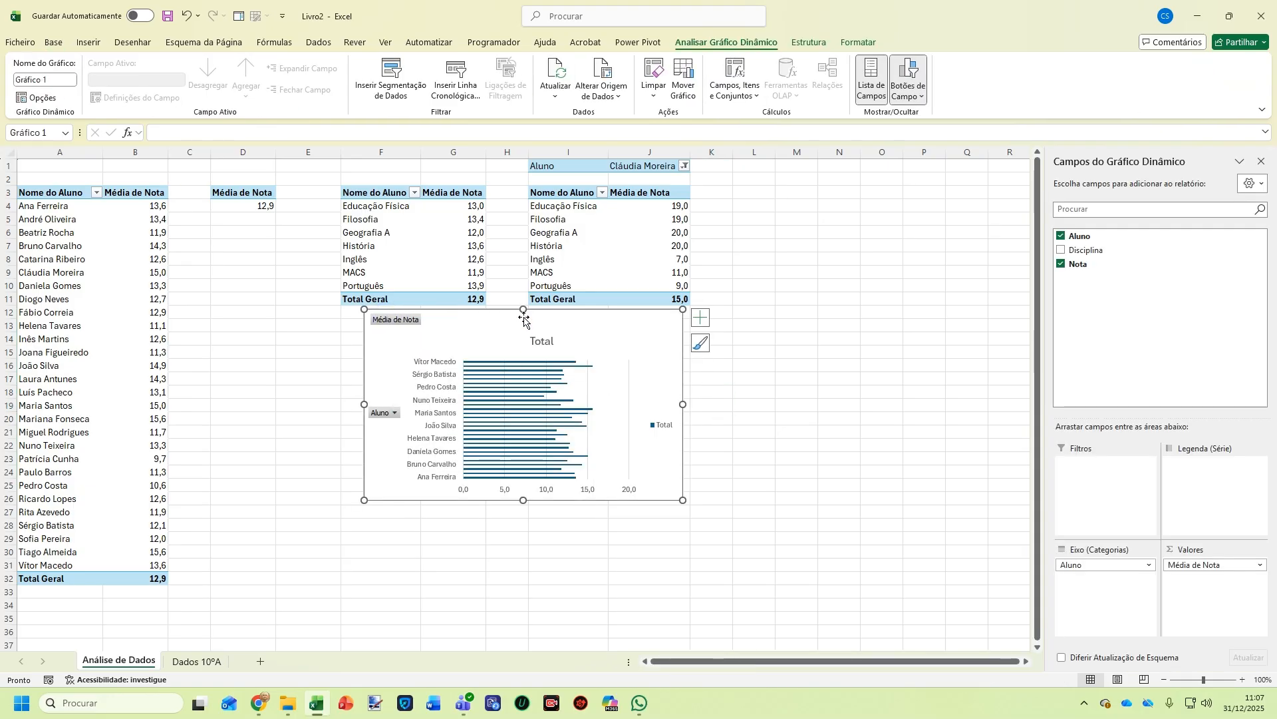
{"action": "left_click_drag", "start_coordinate": [524, 308], "coordinate": [523, 190]}
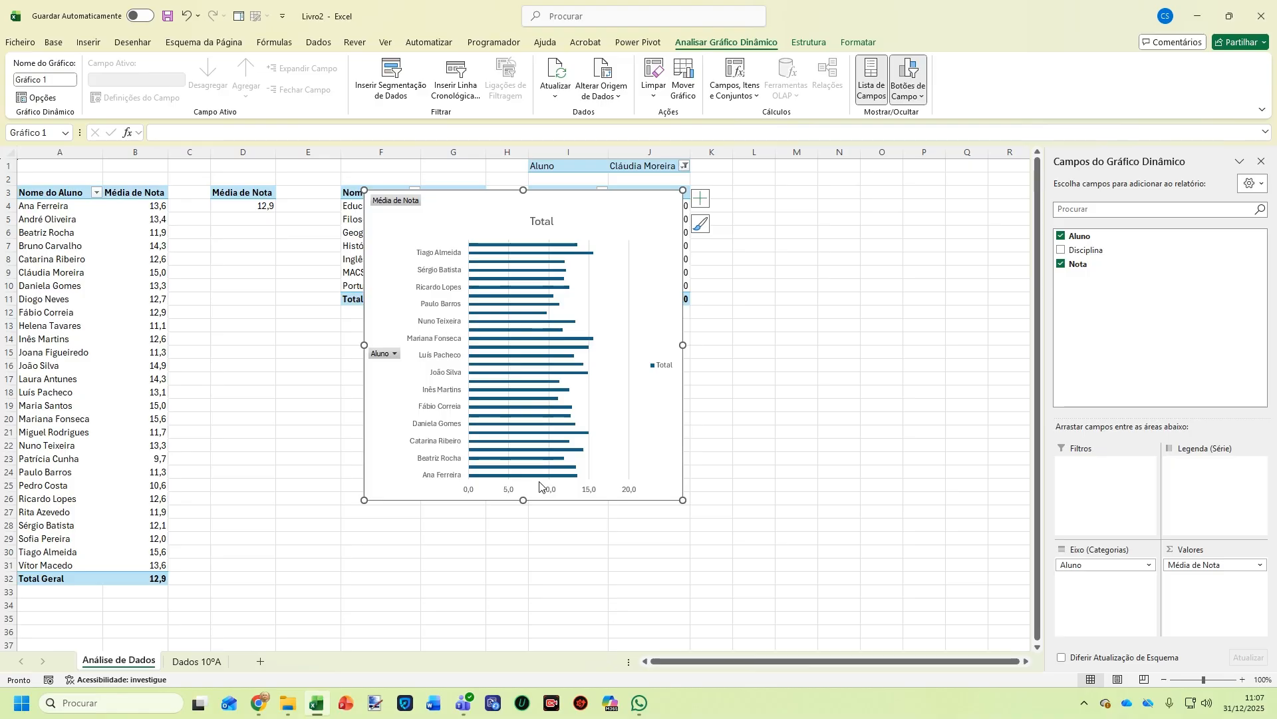
{"action": "left_click_drag", "start_coordinate": [524, 501], "coordinate": [522, 585]}
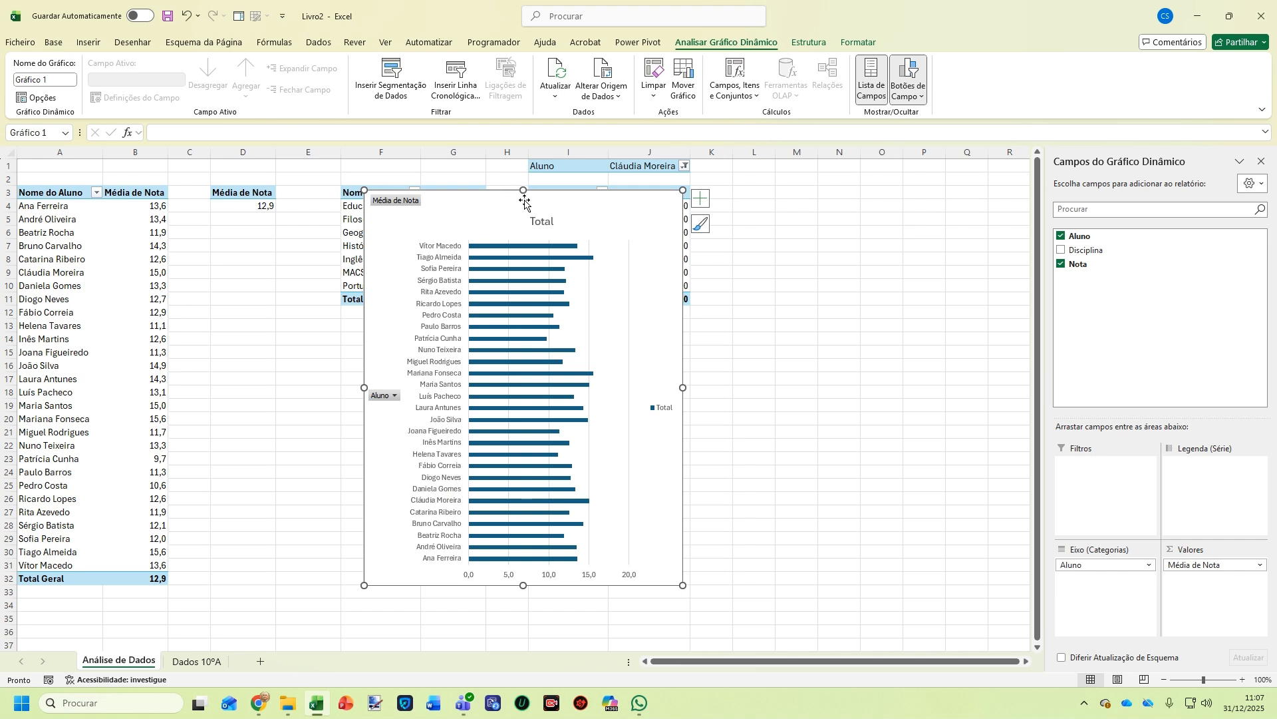
{"action": "left_click_drag", "start_coordinate": [524, 192], "coordinate": [522, 169]}
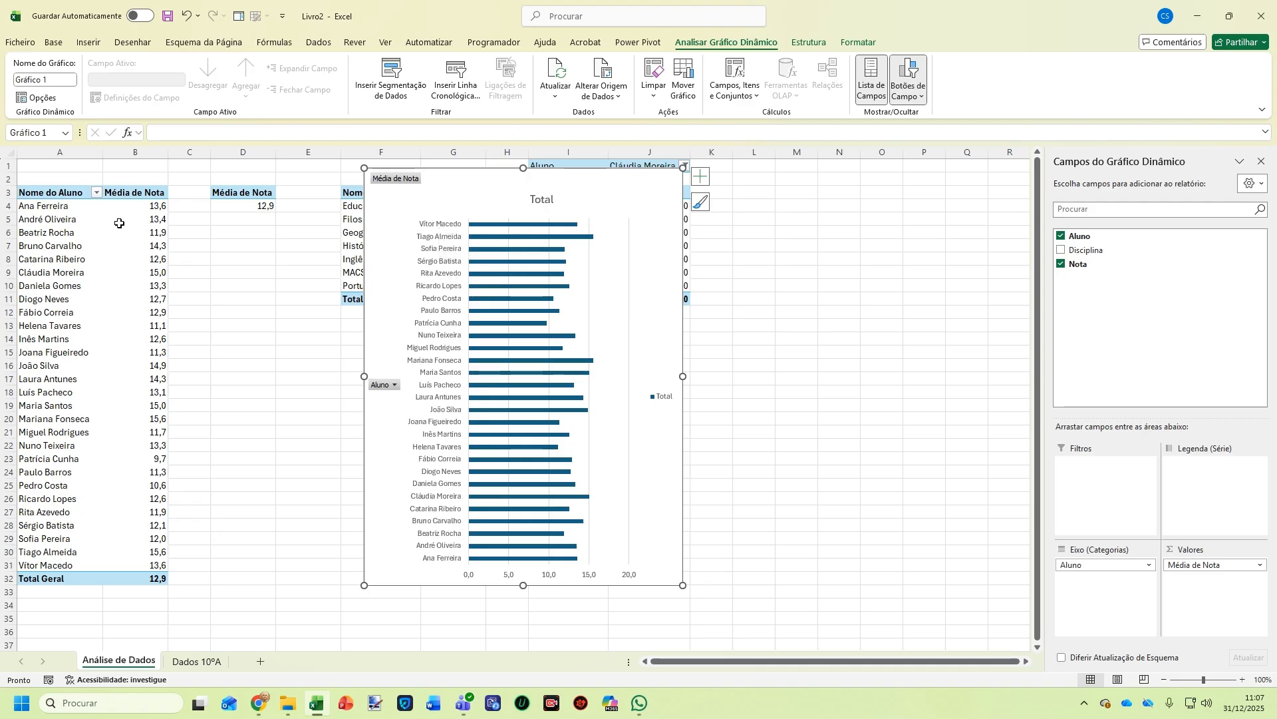
Sort the Nome do Aluno pivot field from Z to A
{"action": "left_click", "coordinate": [96, 194]}
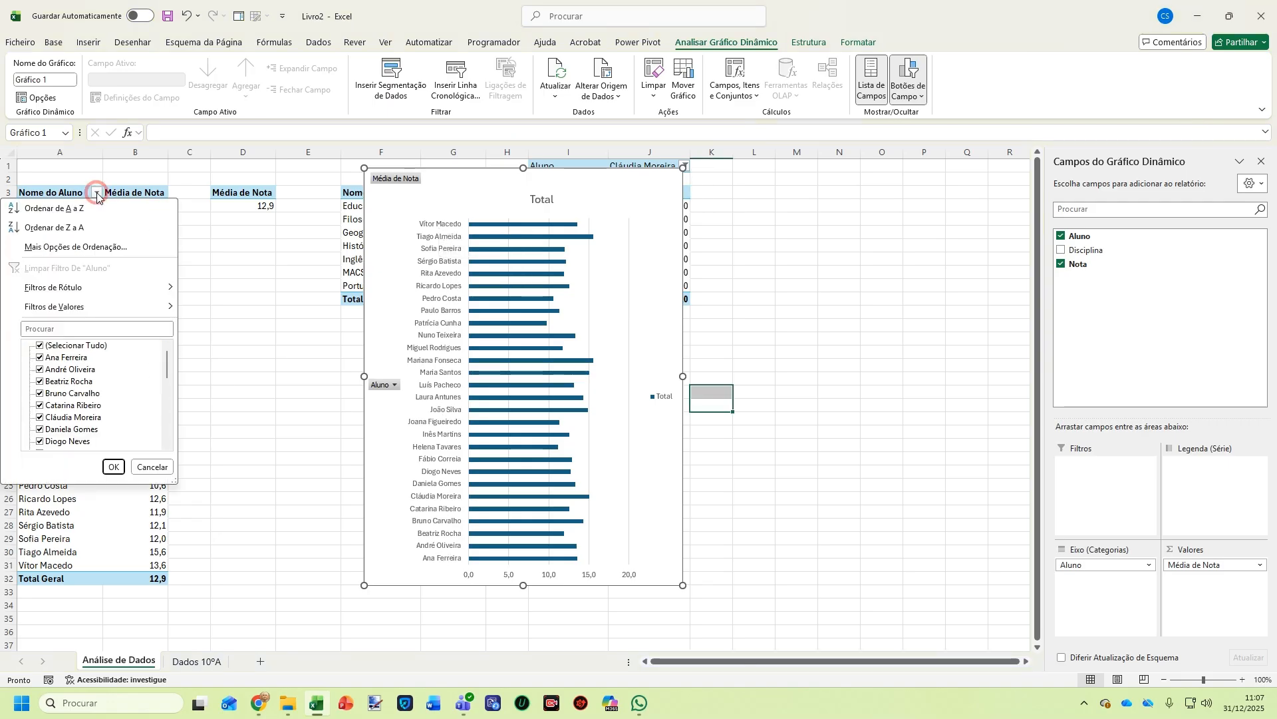
{"action": "left_click", "coordinate": [80, 229]}
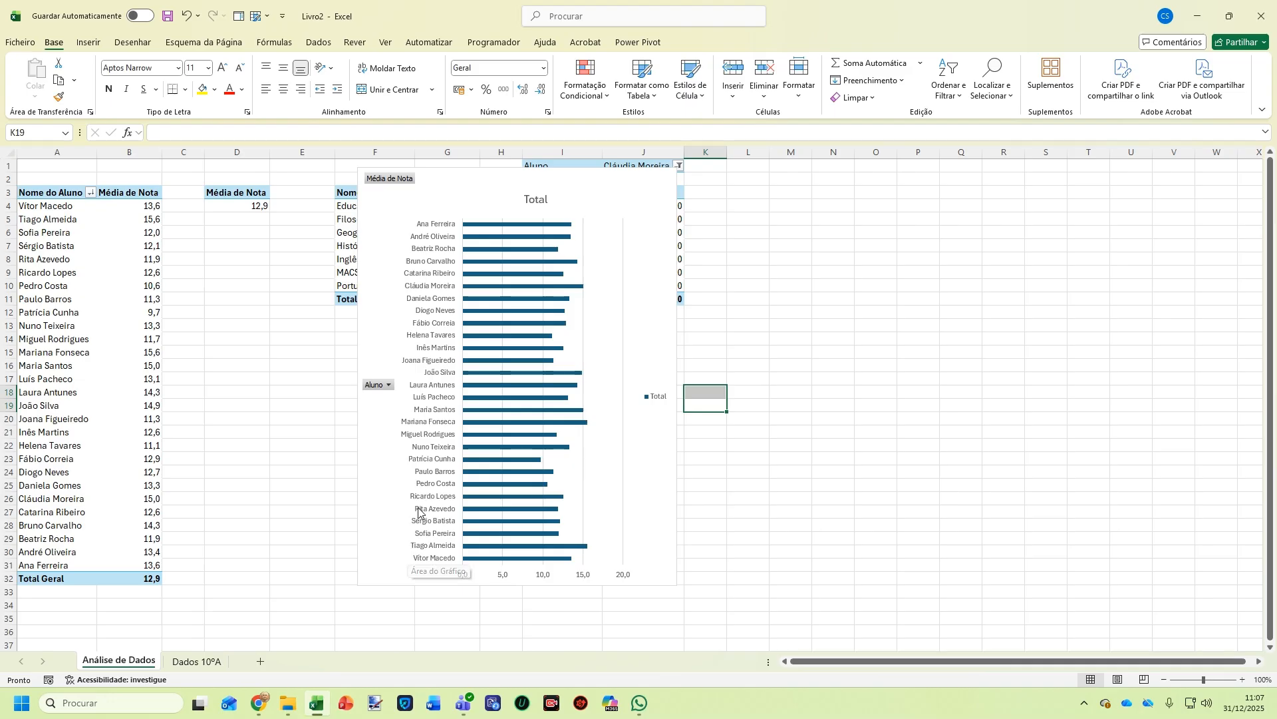
{"action": "right_click", "coordinate": [390, 386]}
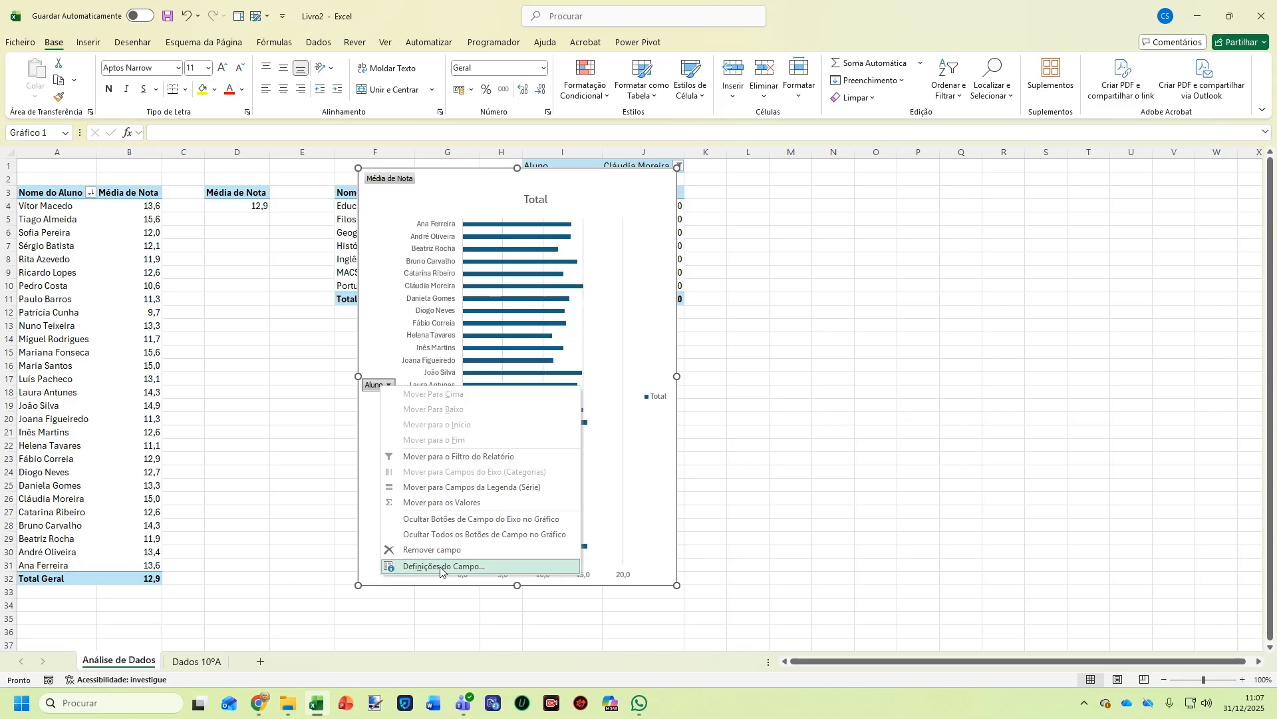
Hide the chart's field buttons and retitle it 'Média das notas dos alunos do 10A'
{"action": "left_click", "coordinate": [451, 536]}
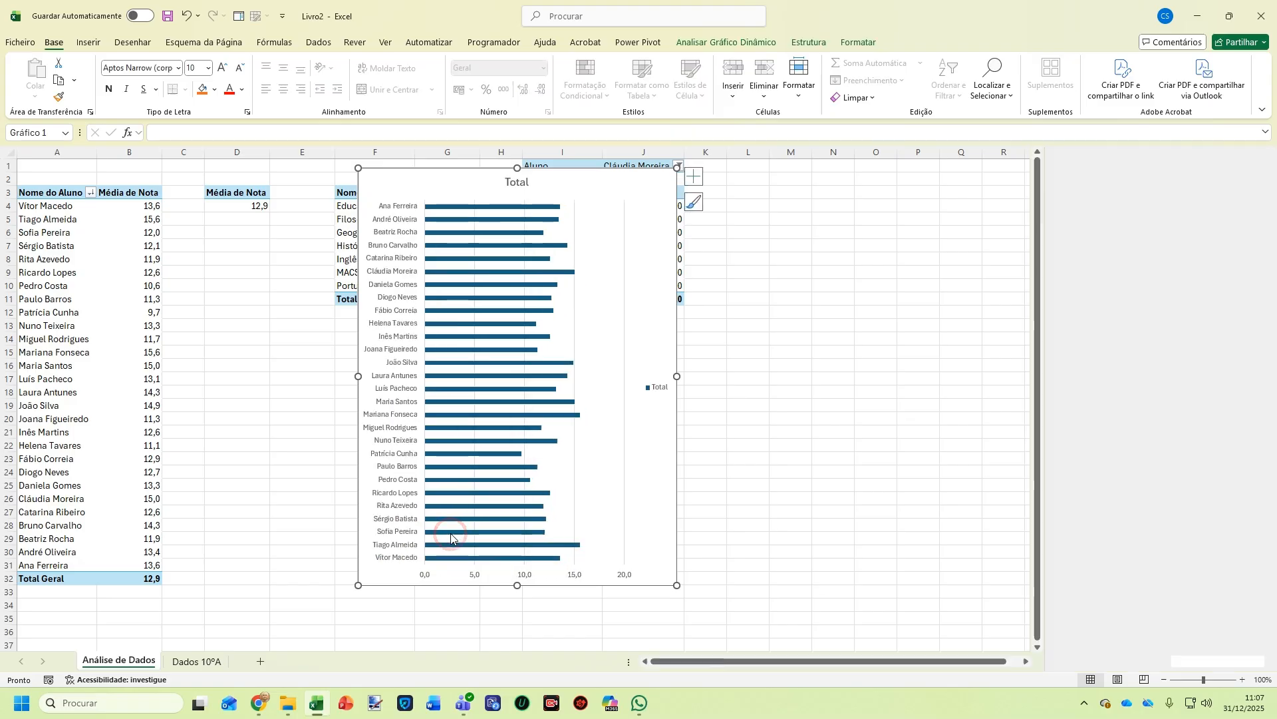
{"action": "left_click", "coordinate": [511, 181]}
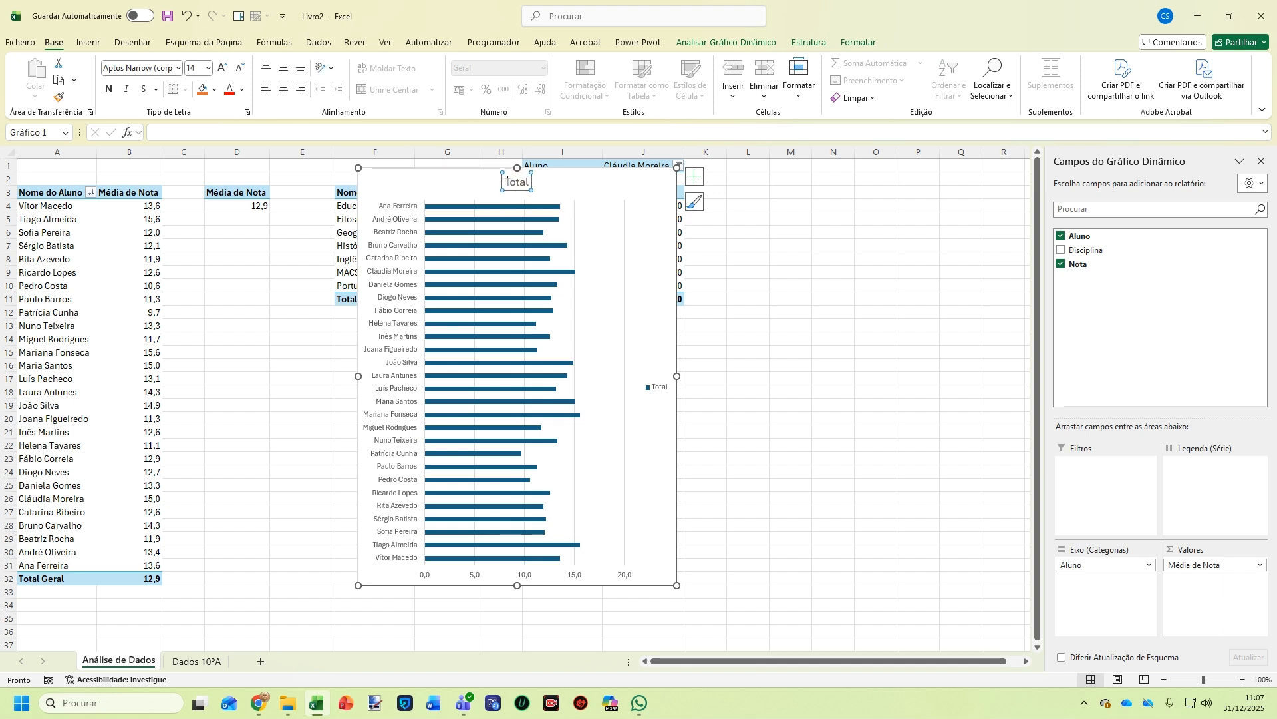
{"action": "double_click", "coordinate": [507, 181]}
{"action": "key", "text": "Delete"}
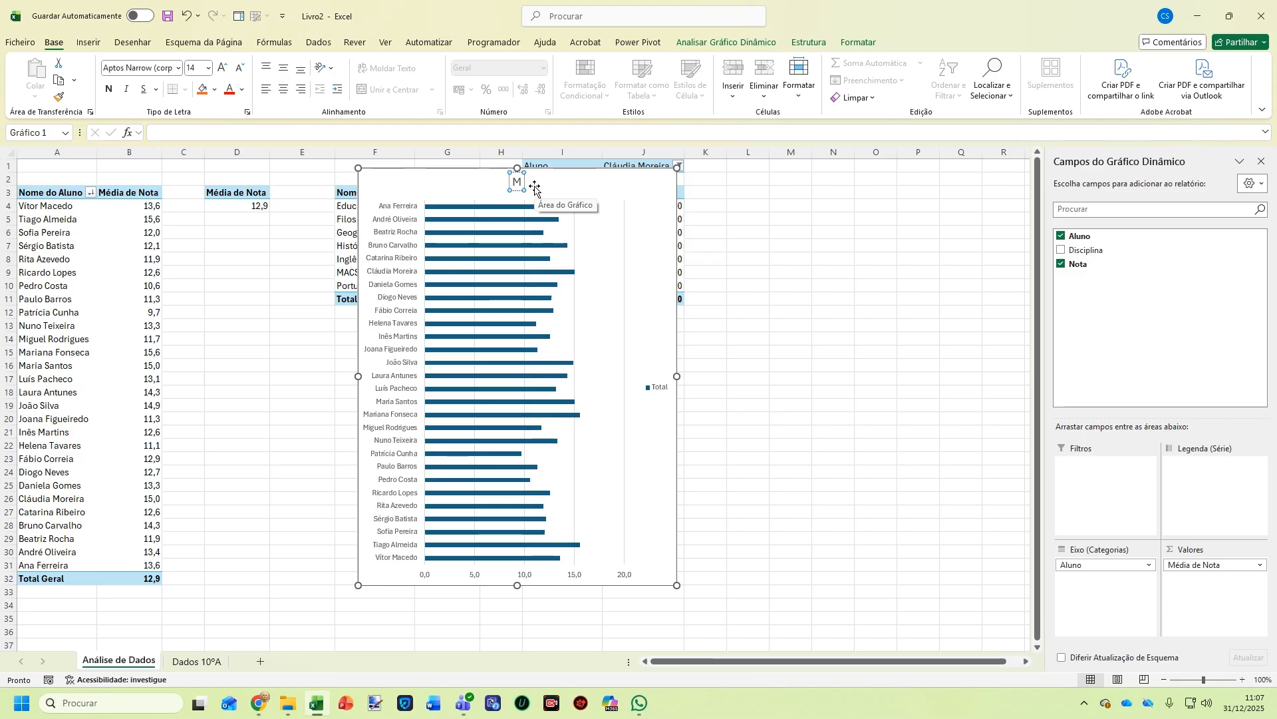
{"action": "type", "text": "Média d"}
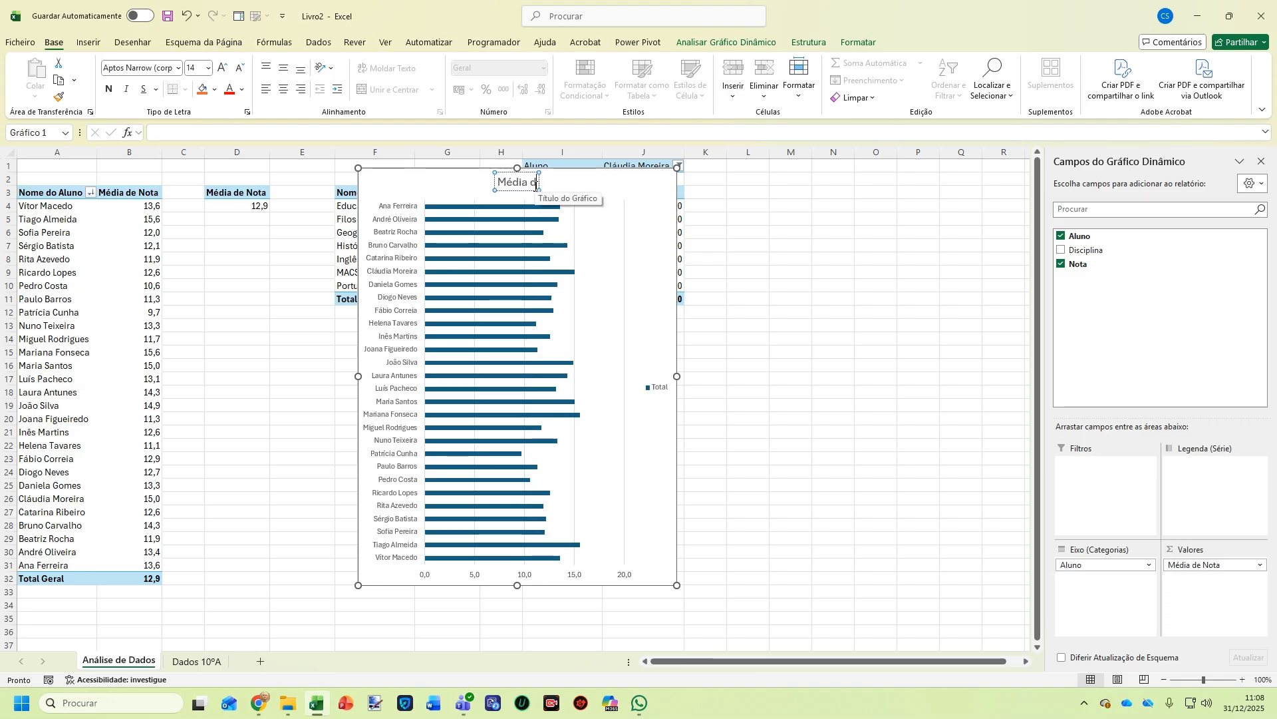
{"action": "type", "text": "as"}
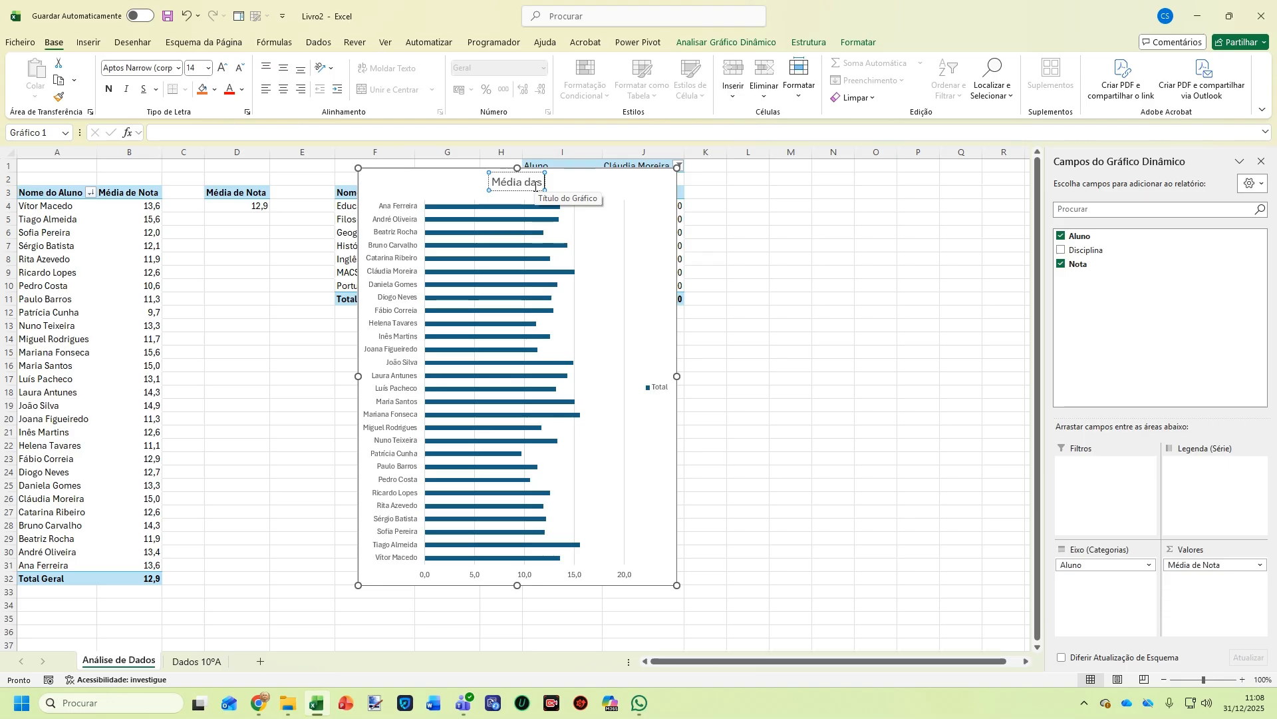
{"action": "type", "text": " notas dos"}
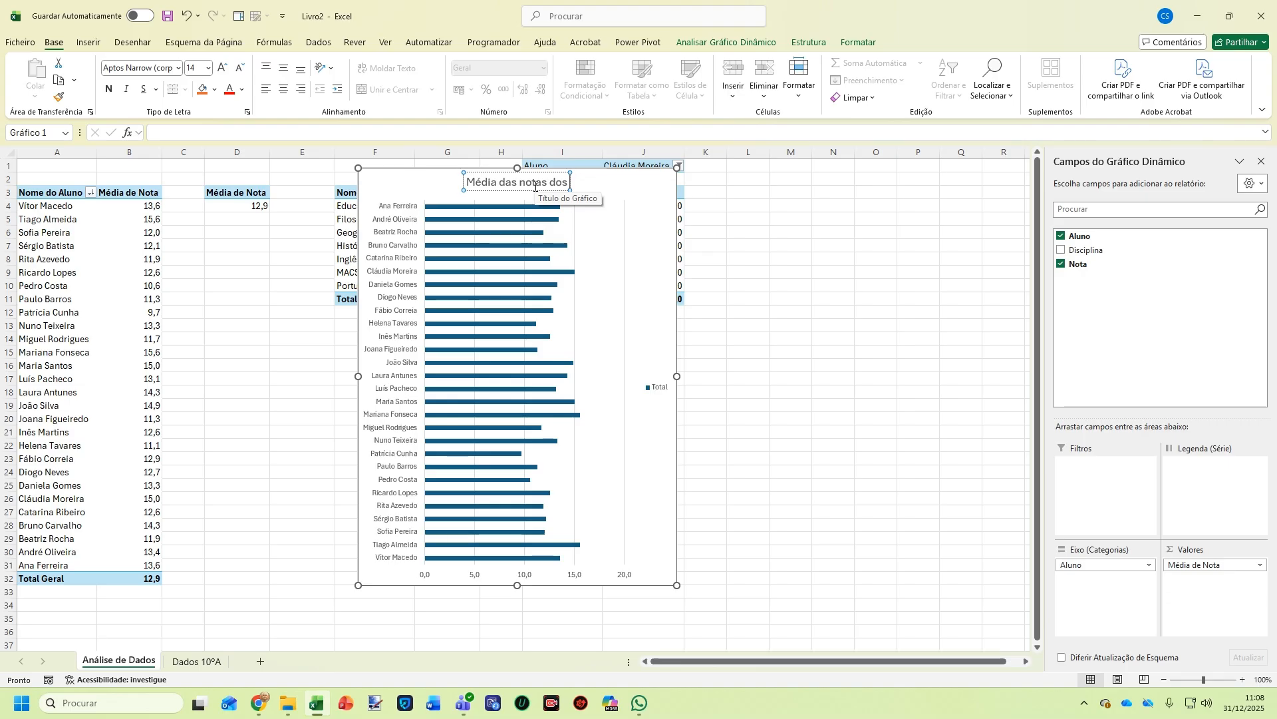
{"action": "type", "text": " alunos do"}
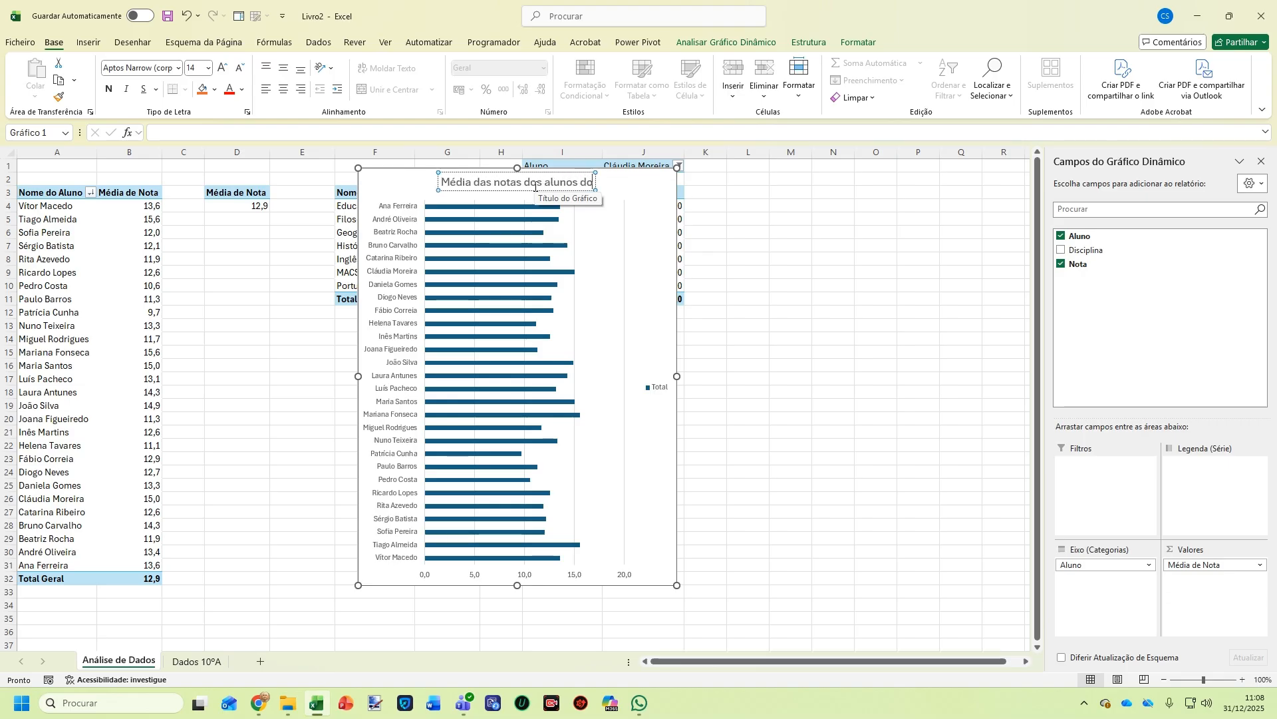
{"action": "type", "text": " 10A"}
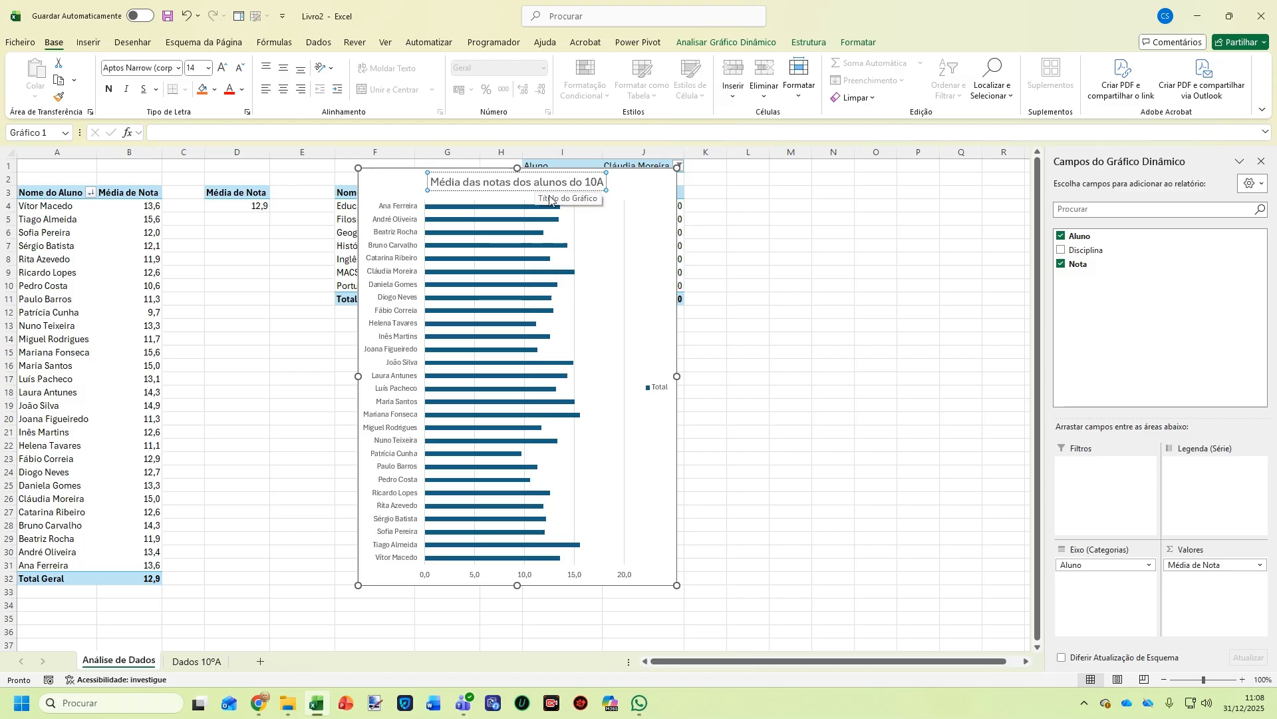
Delete the chart's Total legend and vertical gridlines
{"action": "left_click", "coordinate": [647, 388]}
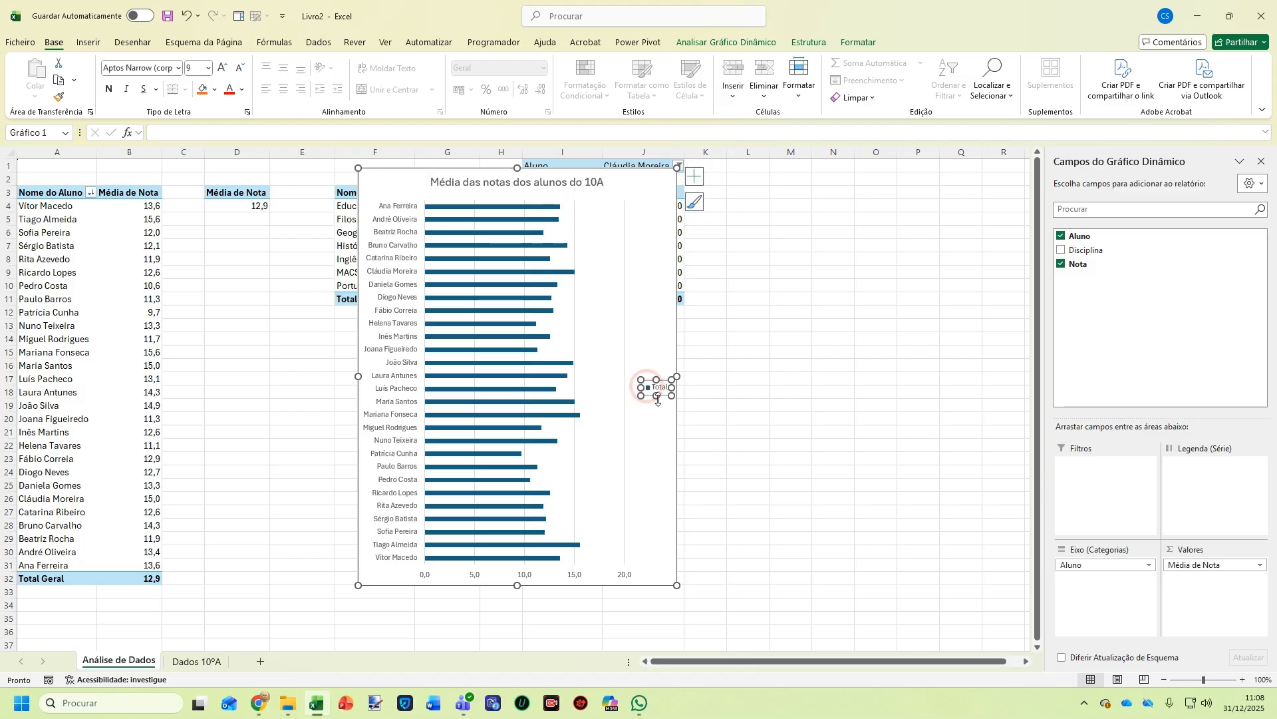
{"action": "key", "text": "Delete"}
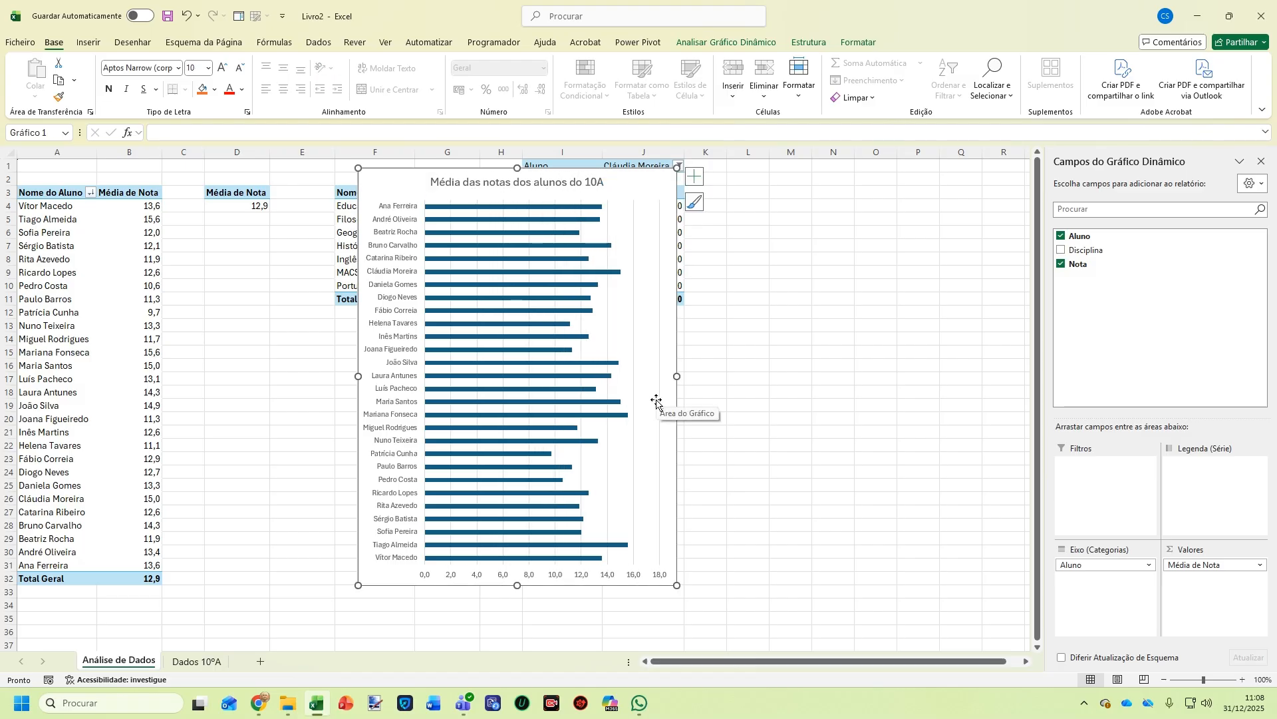
{"action": "left_click", "coordinate": [633, 349]}
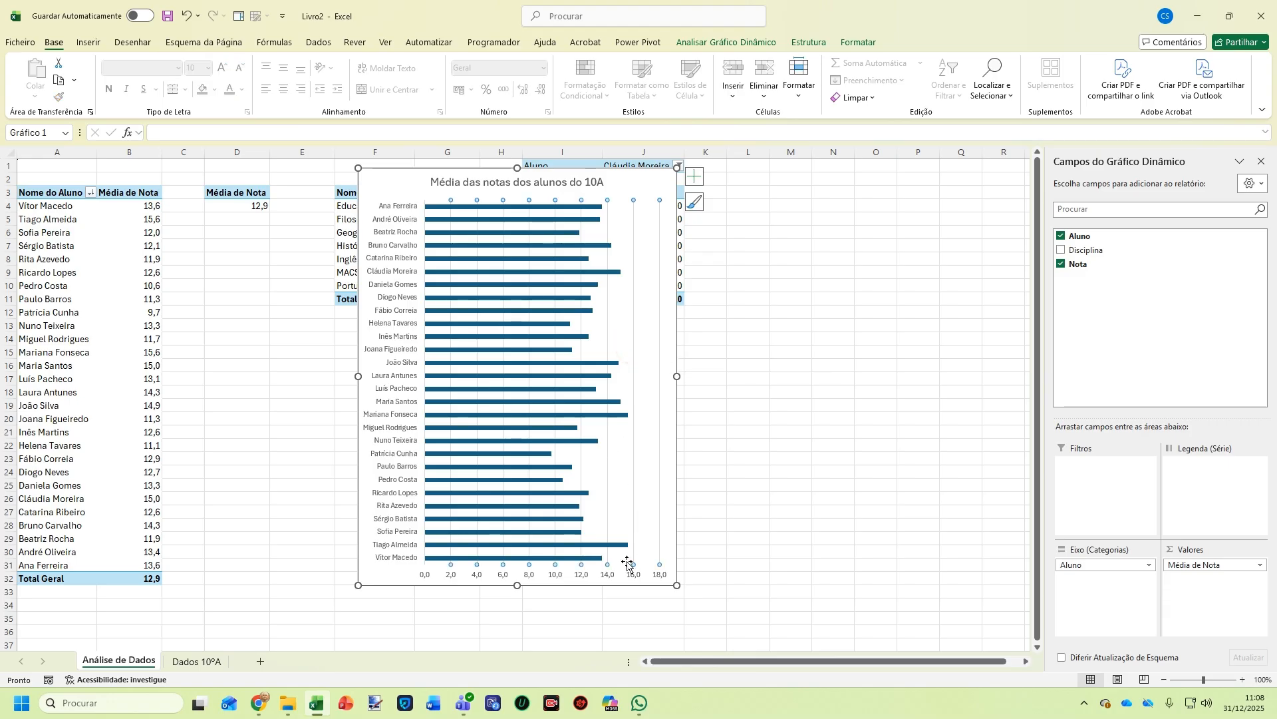
{"action": "key", "text": "Delete"}
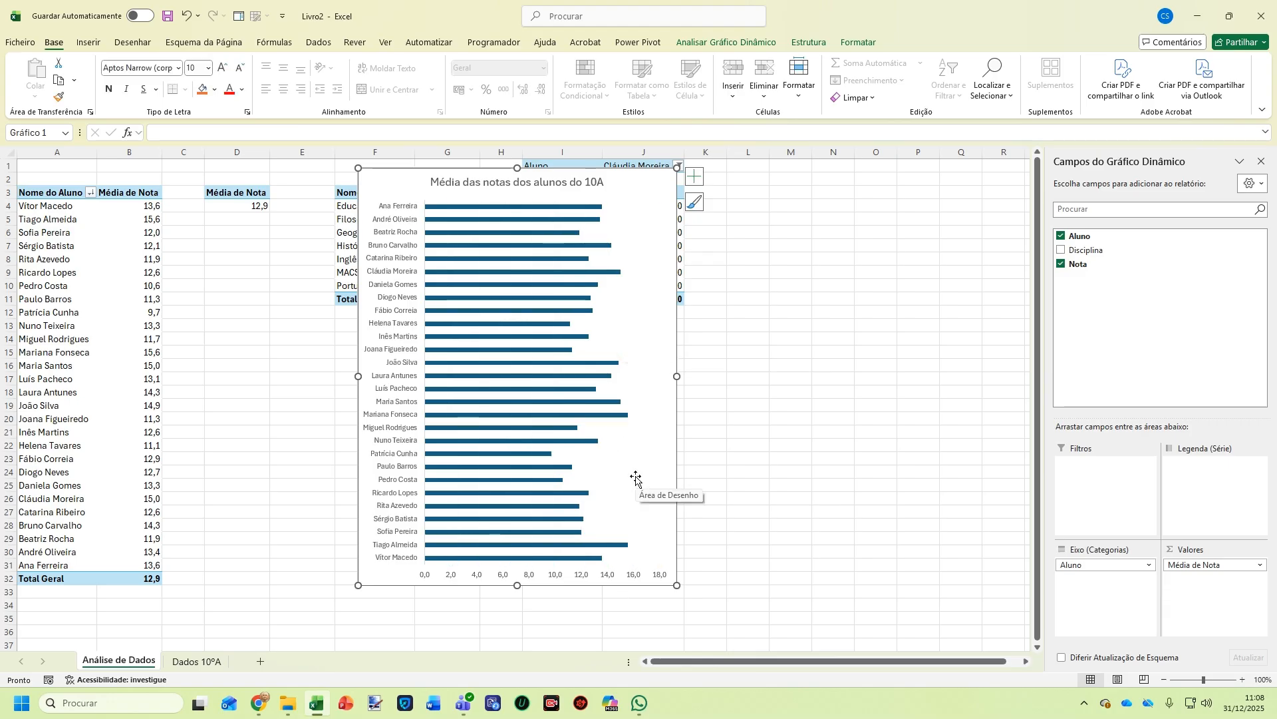
Set the bar series gap width to 50% and add data labels showing each average
{"action": "left_click", "coordinate": [515, 257]}
{"action": "right_click", "coordinate": [516, 257]}
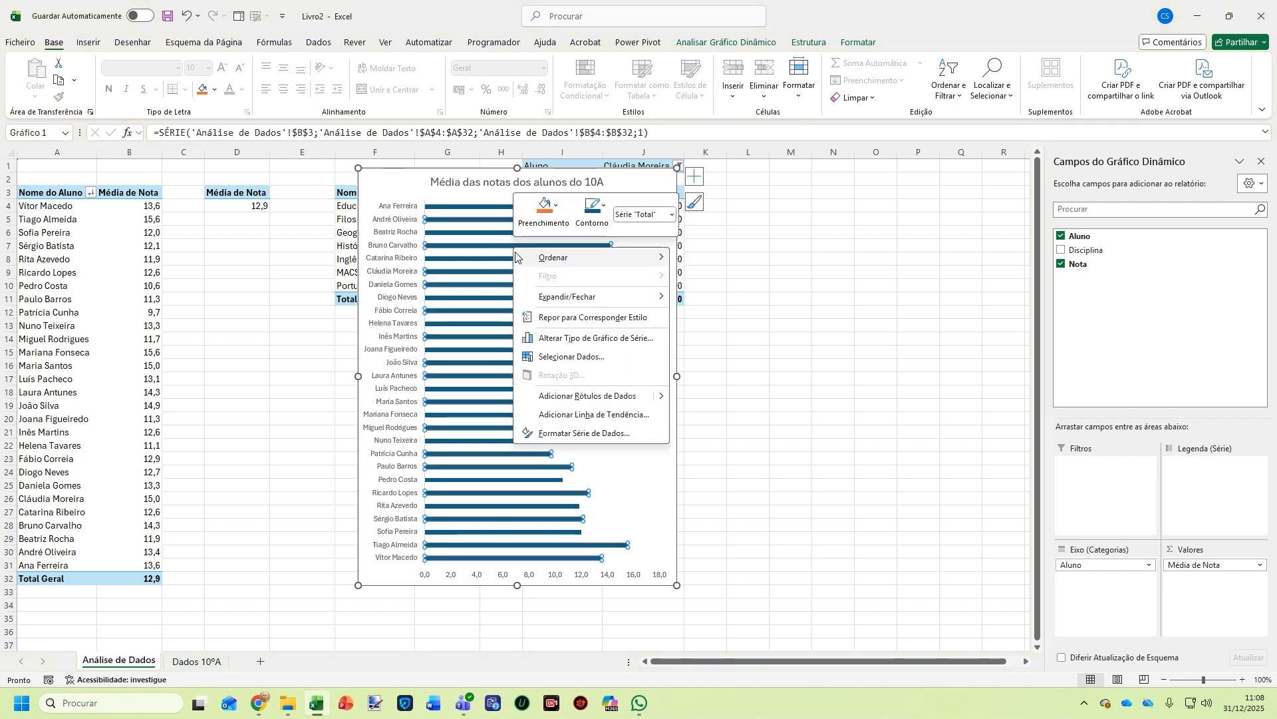
{"action": "left_click", "coordinate": [575, 436]}
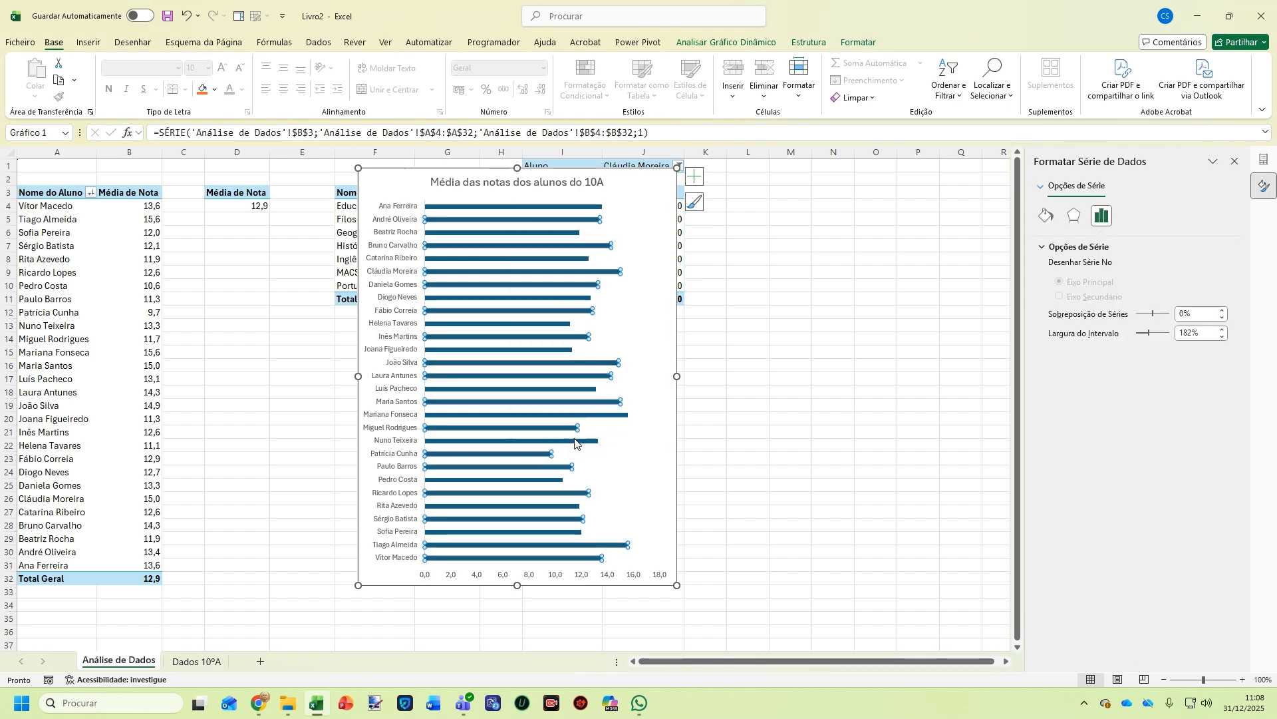
{"action": "left_click", "coordinate": [1199, 335]}
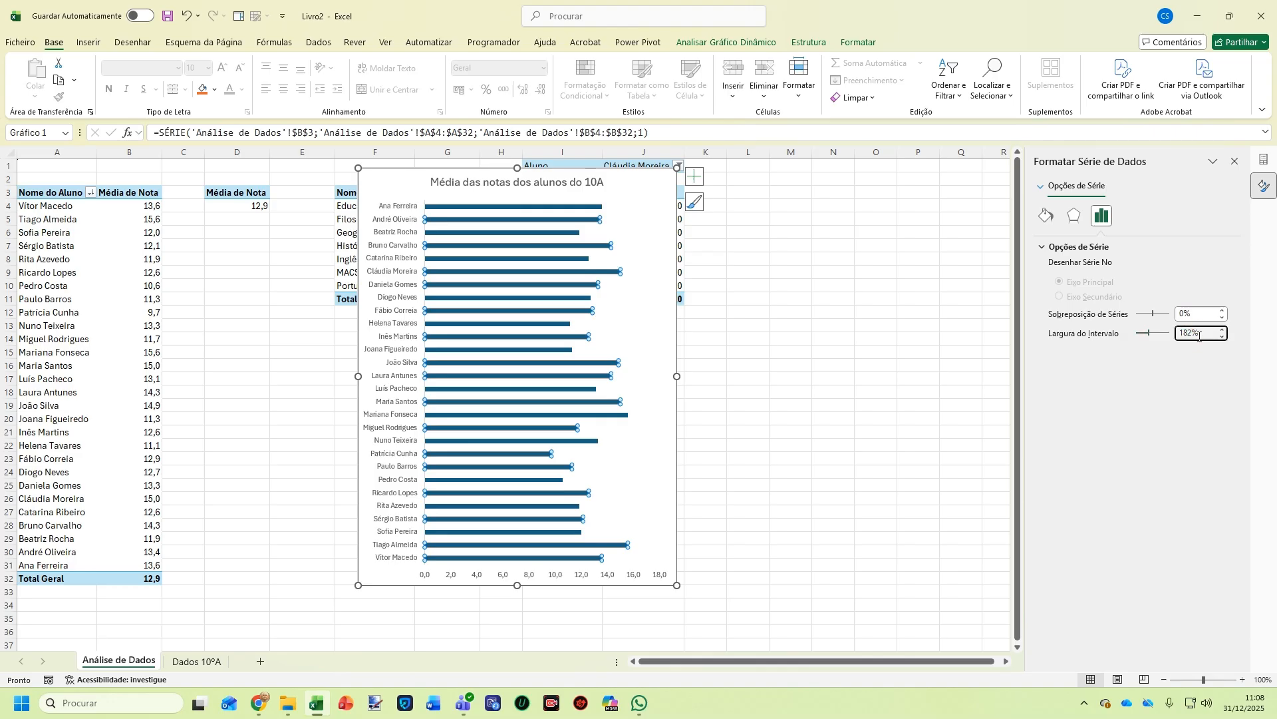
{"action": "double_click", "coordinate": [1199, 334]}
{"action": "type", "text": "50"}
{"action": "key", "text": "Return"}
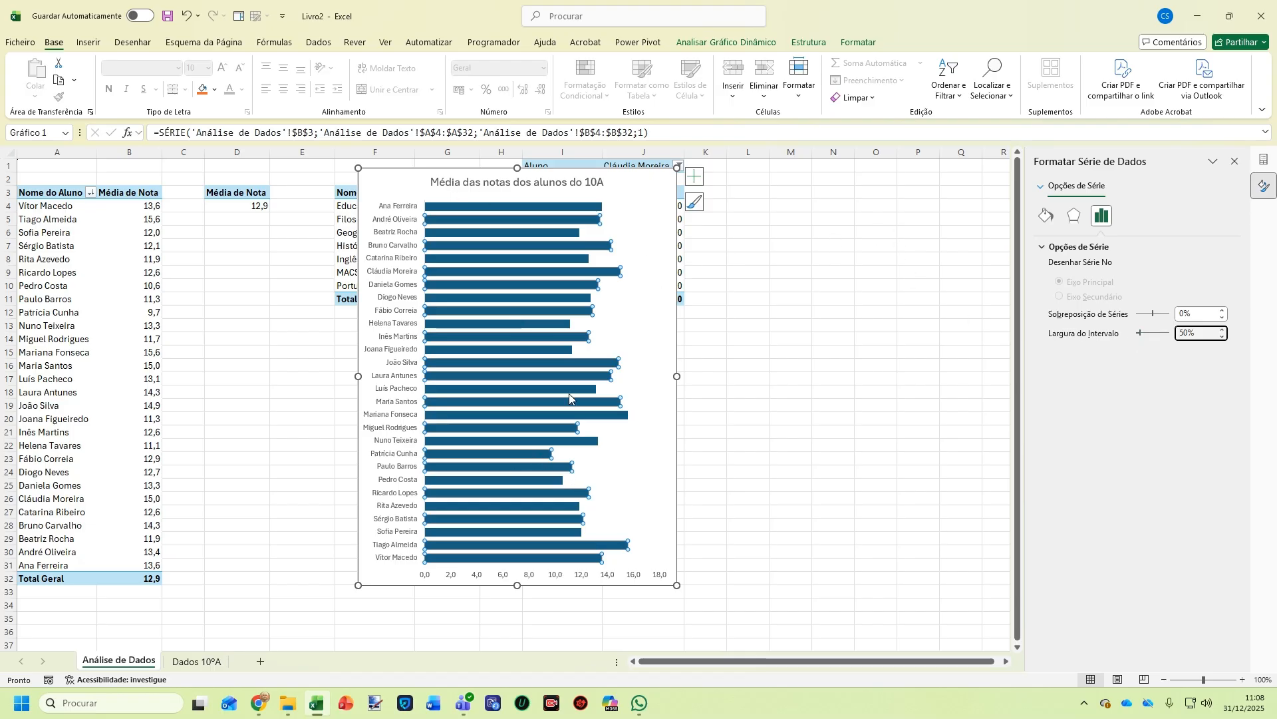
{"action": "right_click", "coordinate": [531, 244]}
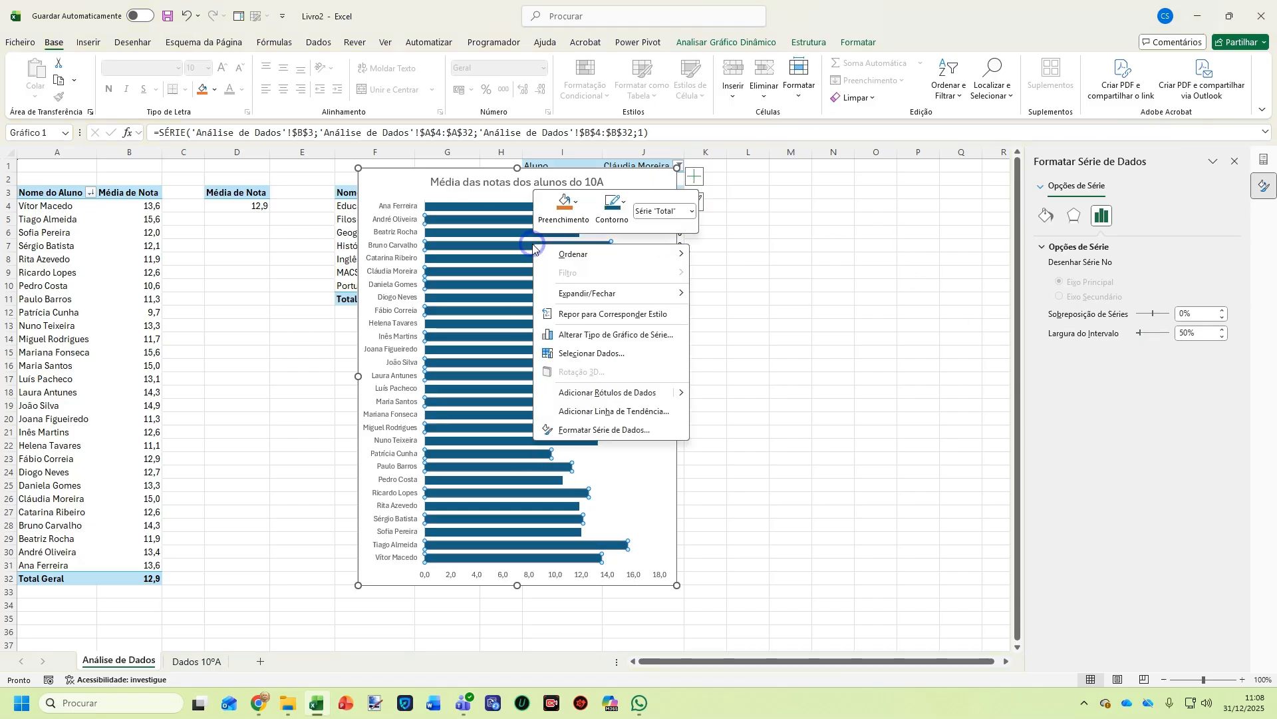
{"action": "left_click", "coordinate": [615, 397]}
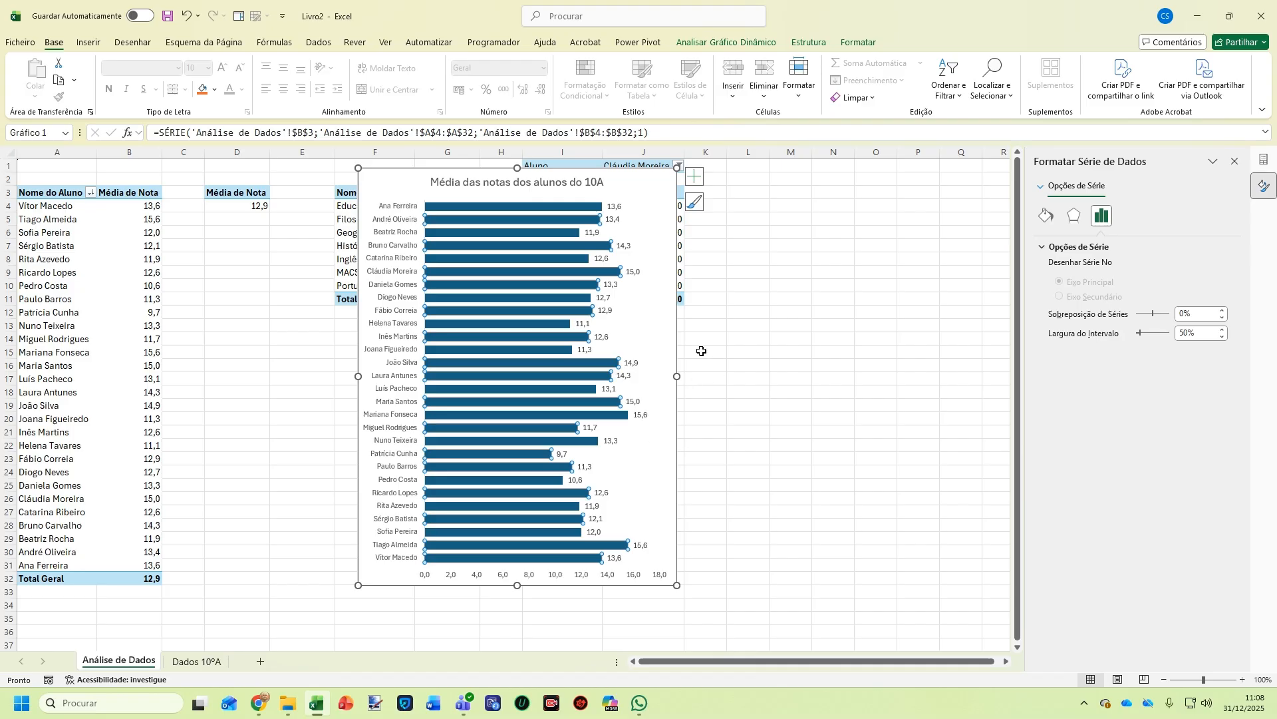
Set the chart area's border to Sem linha
{"action": "left_click", "coordinate": [694, 176]}
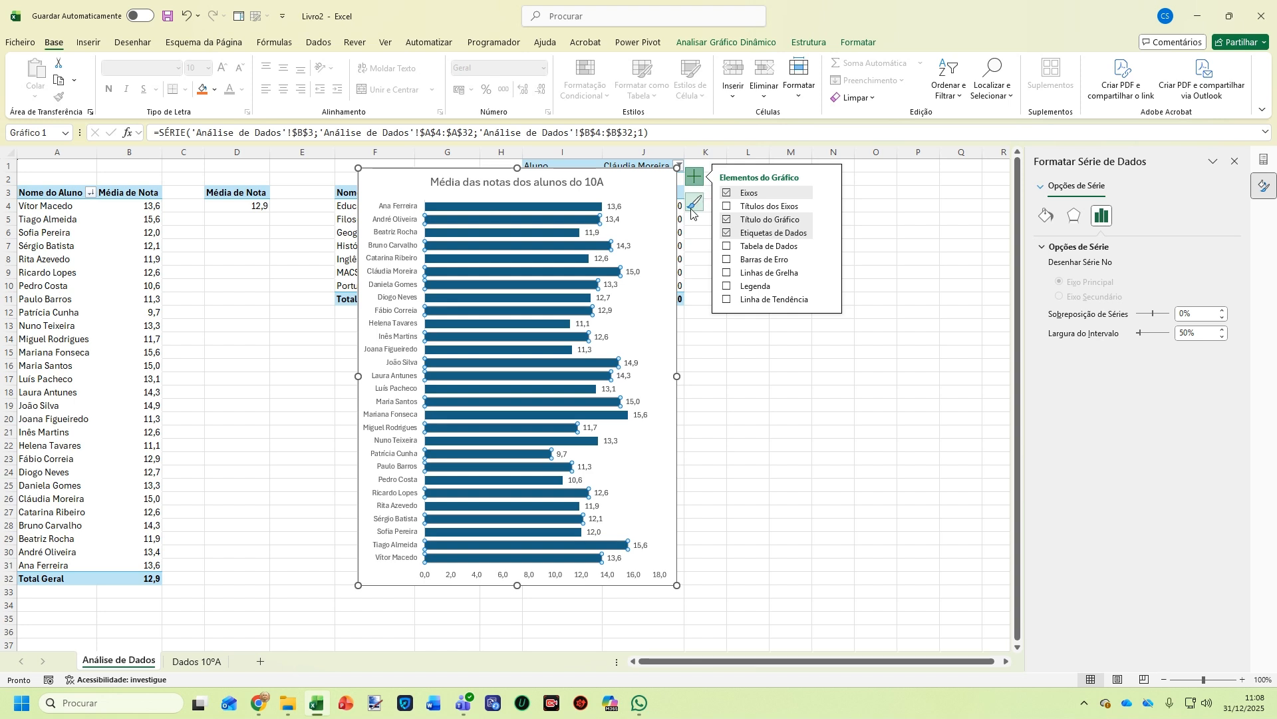
{"action": "left_click", "coordinate": [693, 208]}
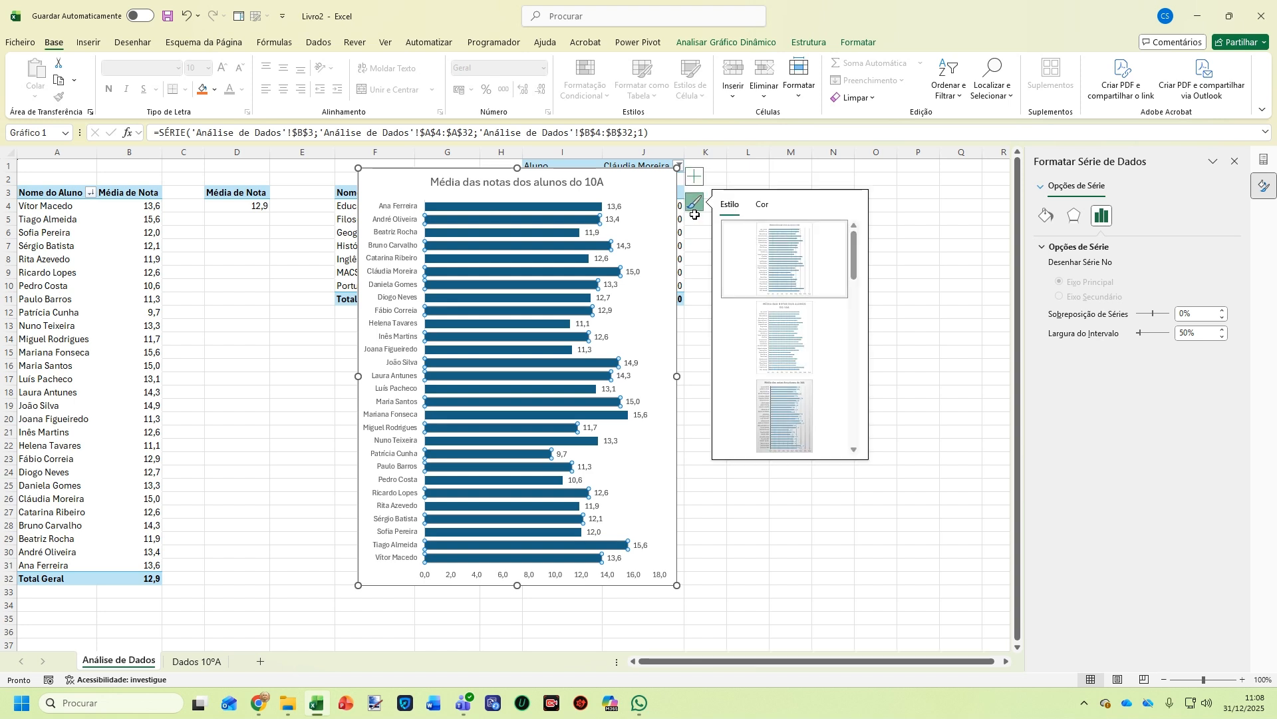
{"action": "left_click", "coordinate": [368, 185]}
{"action": "right_click", "coordinate": [370, 185]}
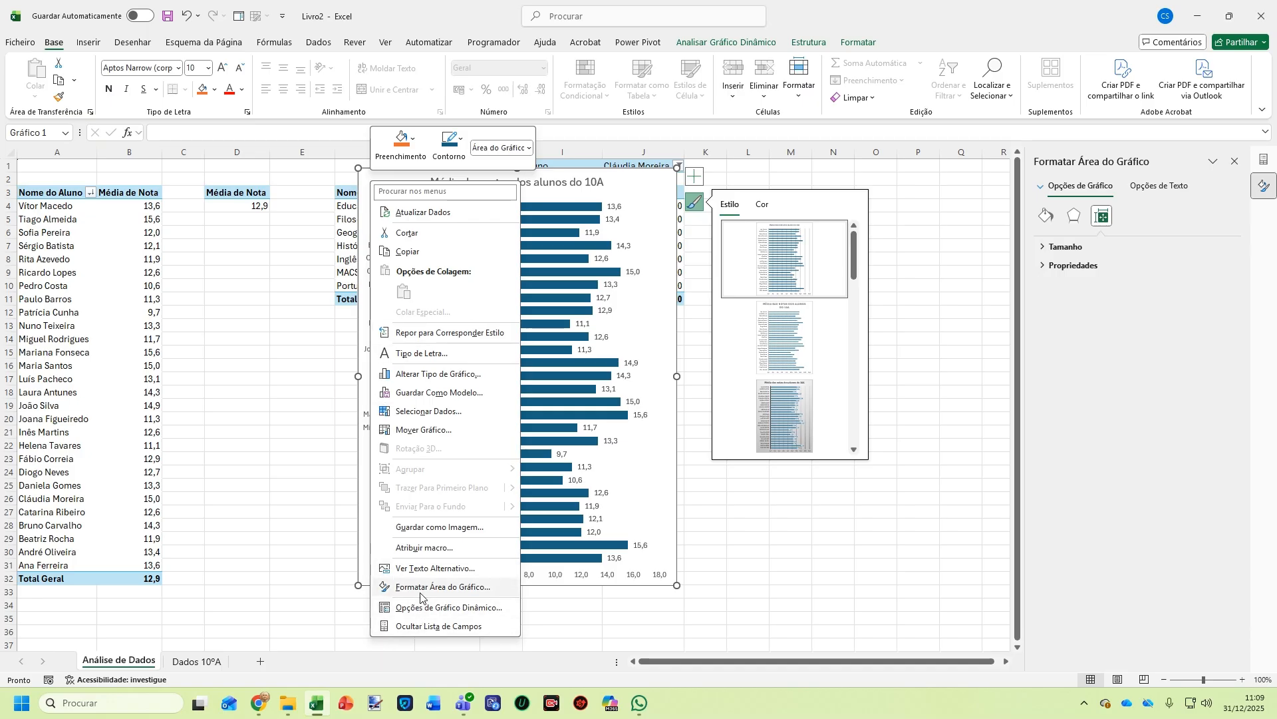
{"action": "left_click", "coordinate": [423, 587]}
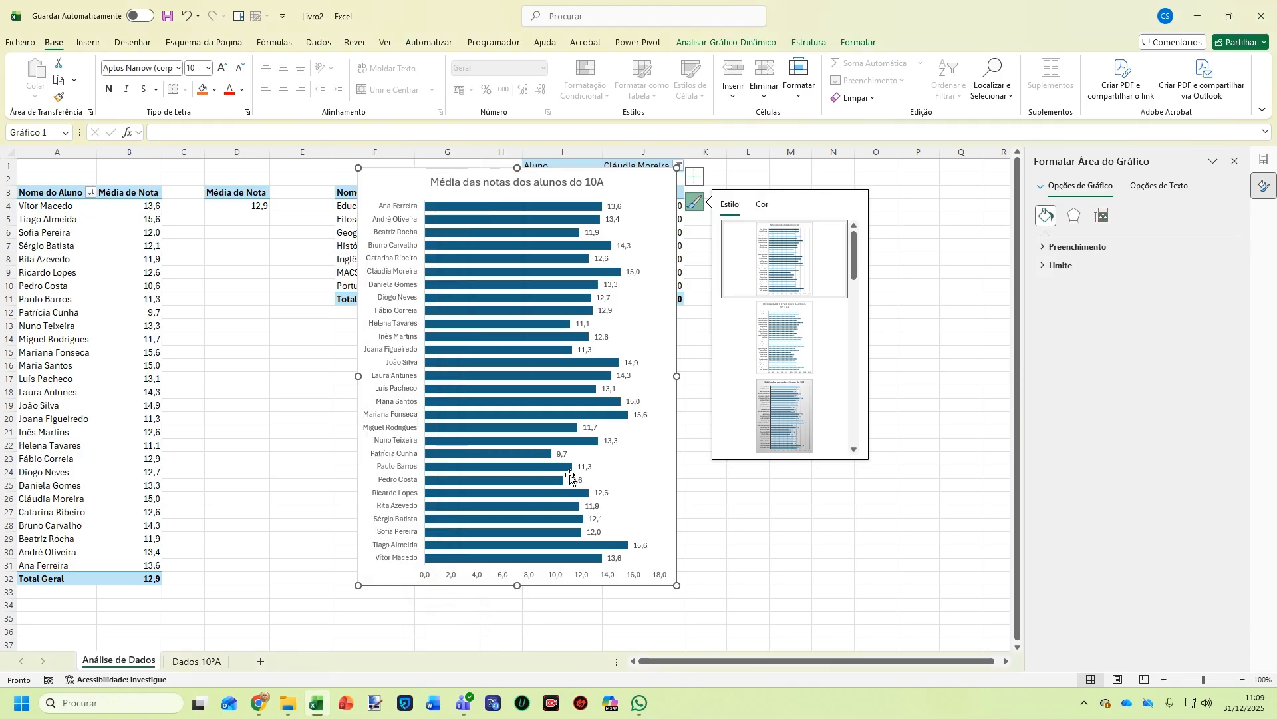
{"action": "left_click", "coordinate": [1054, 265]}
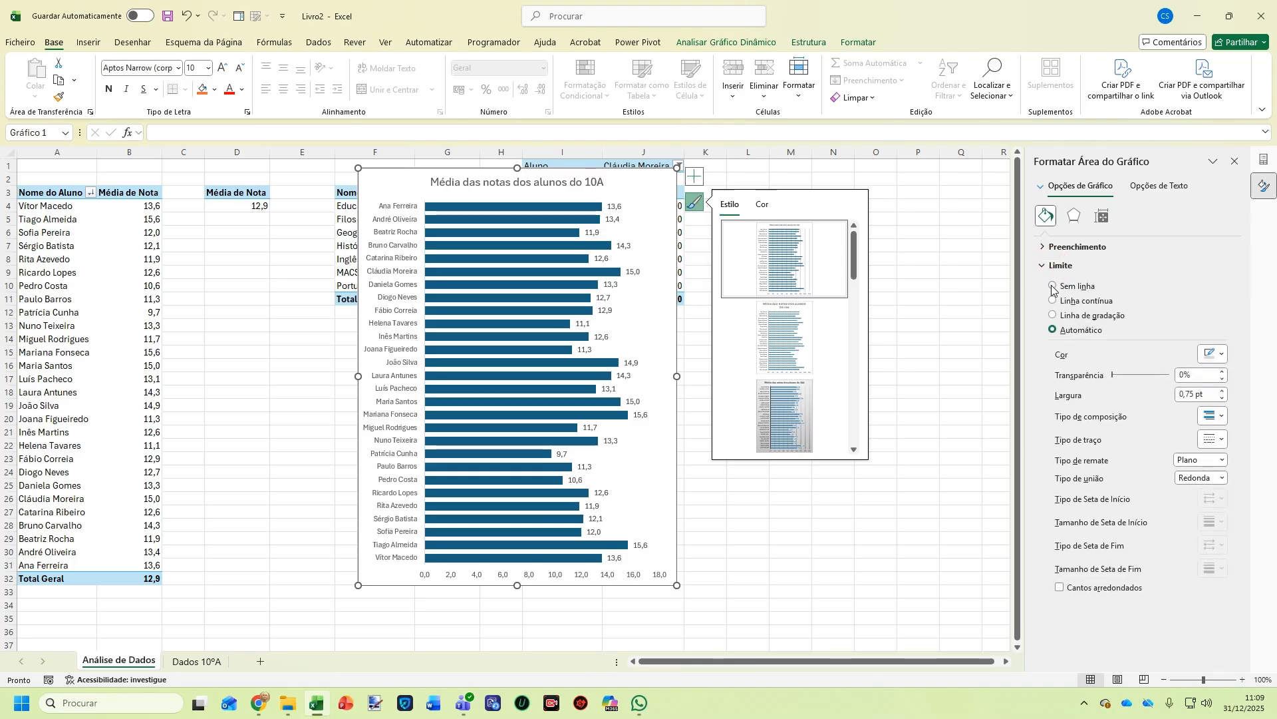
{"action": "left_click", "coordinate": [1052, 286]}
Reselect the chart and add a new blank worksheet, Folha3
{"action": "left_click", "coordinate": [945, 421]}
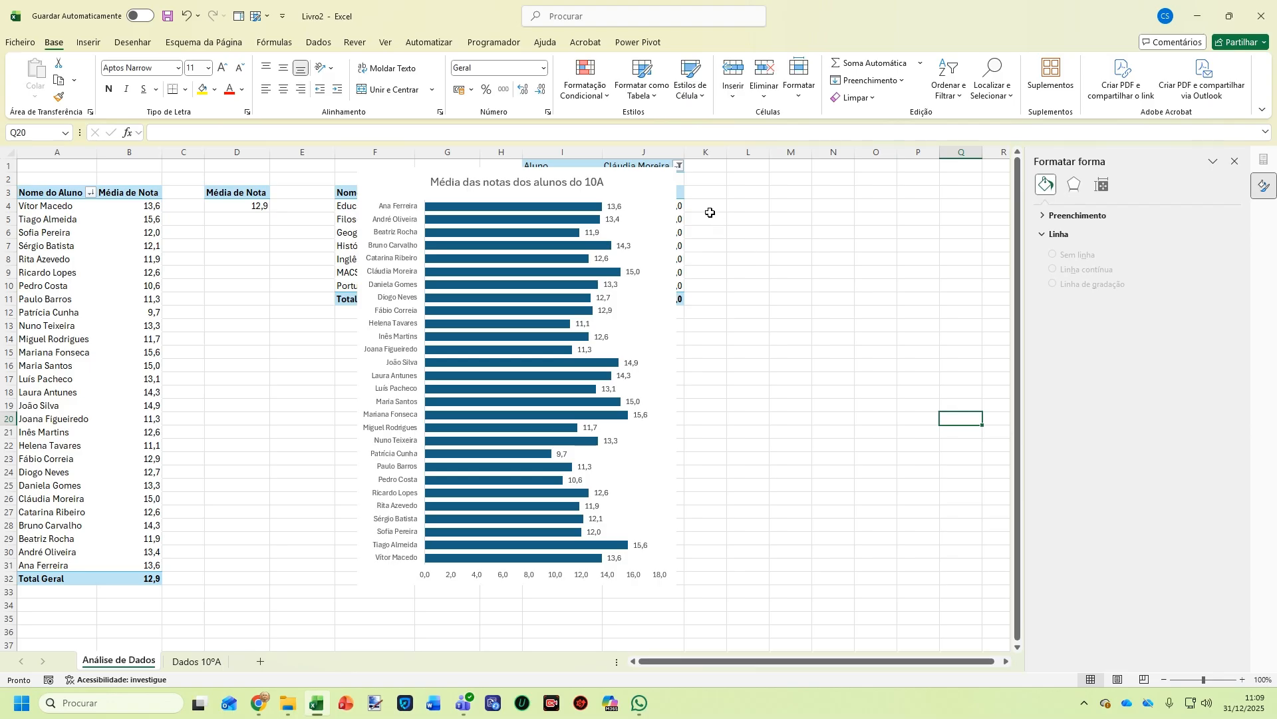
{"action": "left_click", "coordinate": [659, 208]}
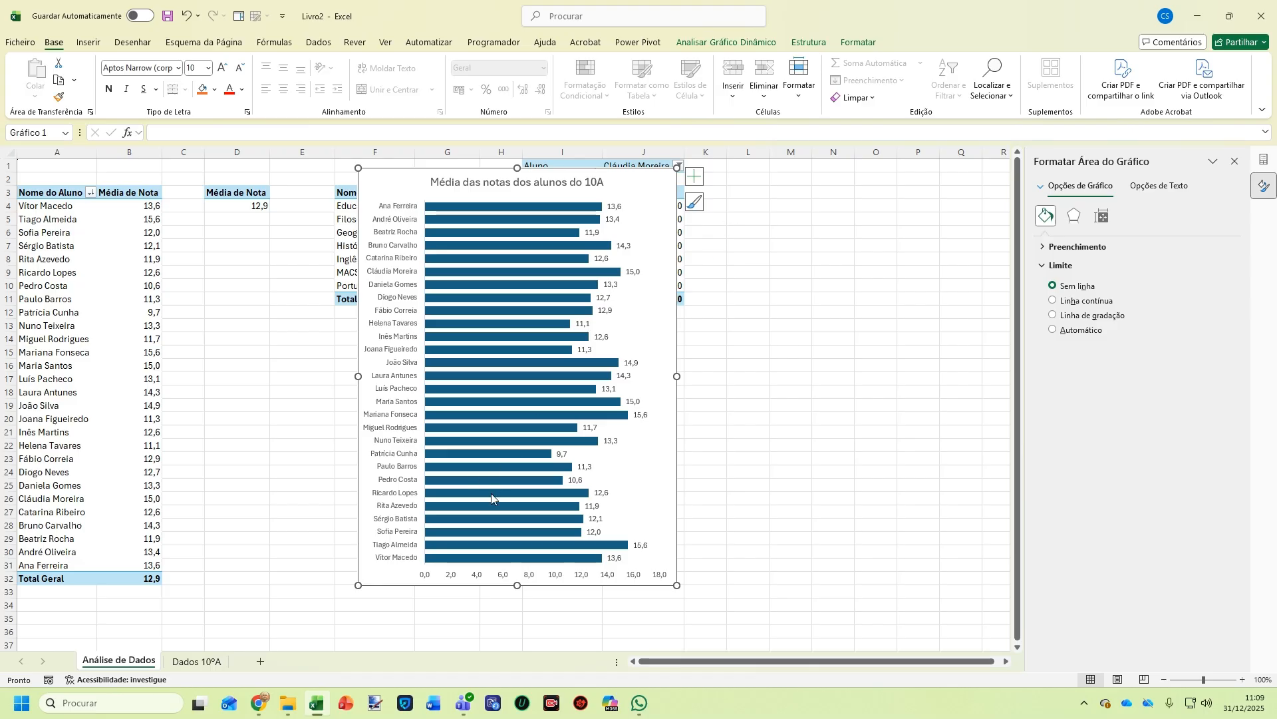
{"action": "left_click", "coordinate": [261, 661]}
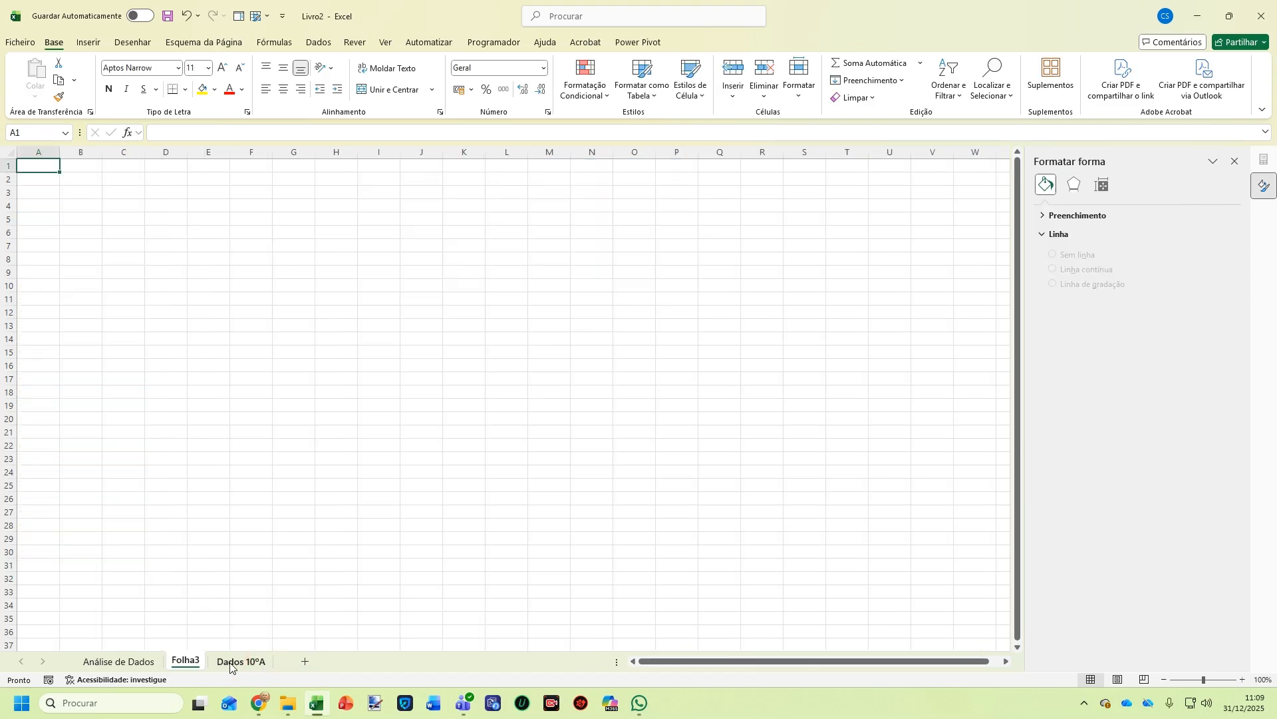
Rename the new Folha3 sheet to 'Dashboard'
{"action": "double_click", "coordinate": [187, 660]}
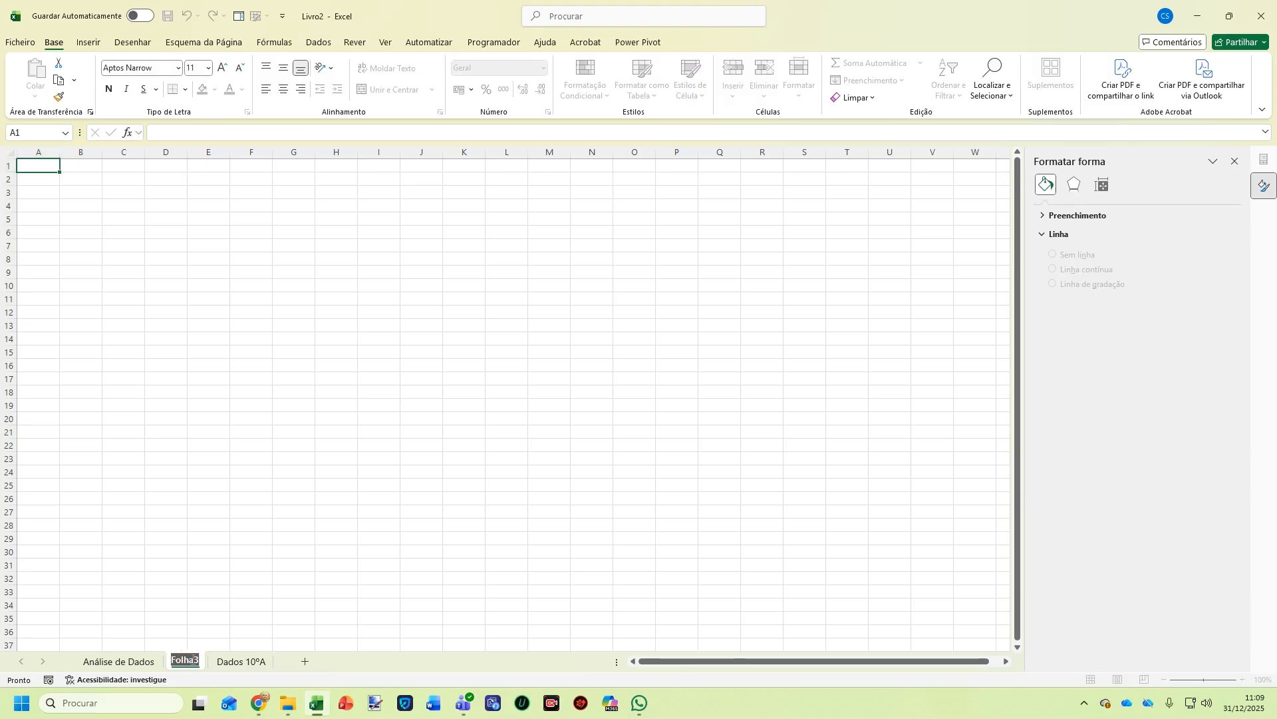
{"action": "type", "text": "Dash"}
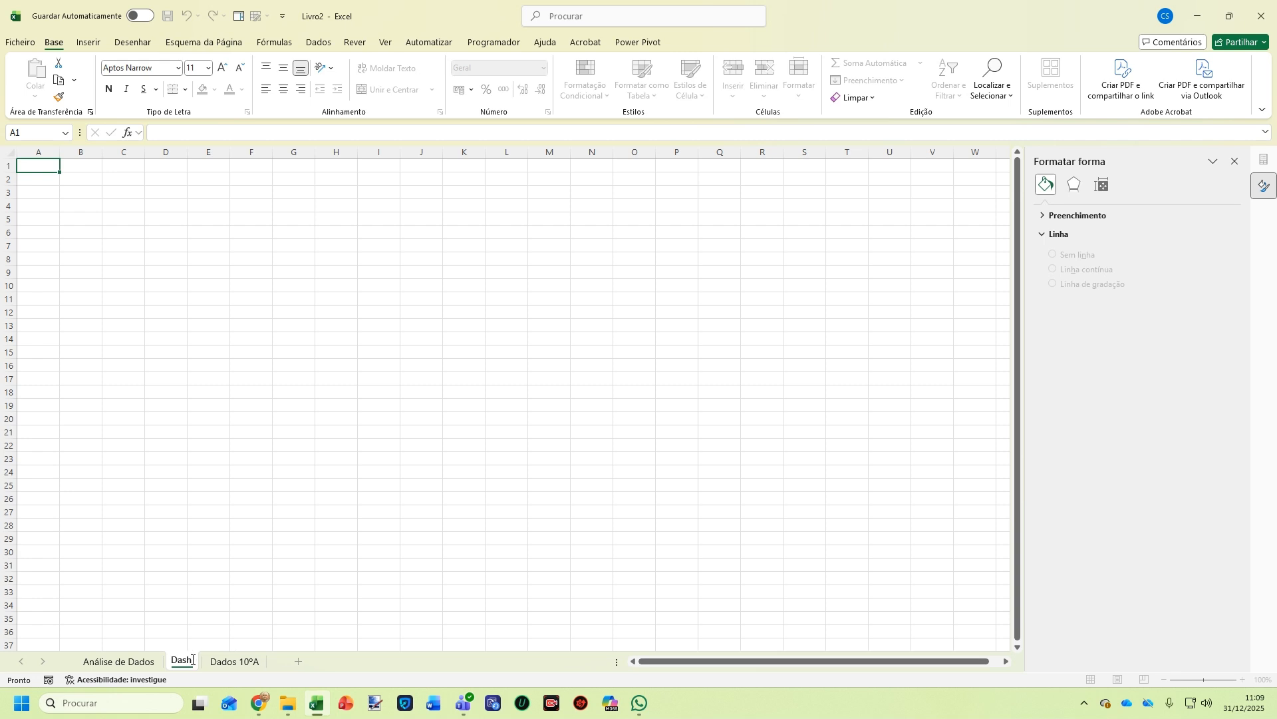
{"action": "type", "text": "board"}
{"action": "key", "text": "Return"}
Move the student bar chart from Análise de Dados onto Dashboard, around cell E4
{"action": "left_click", "coordinate": [135, 663]}
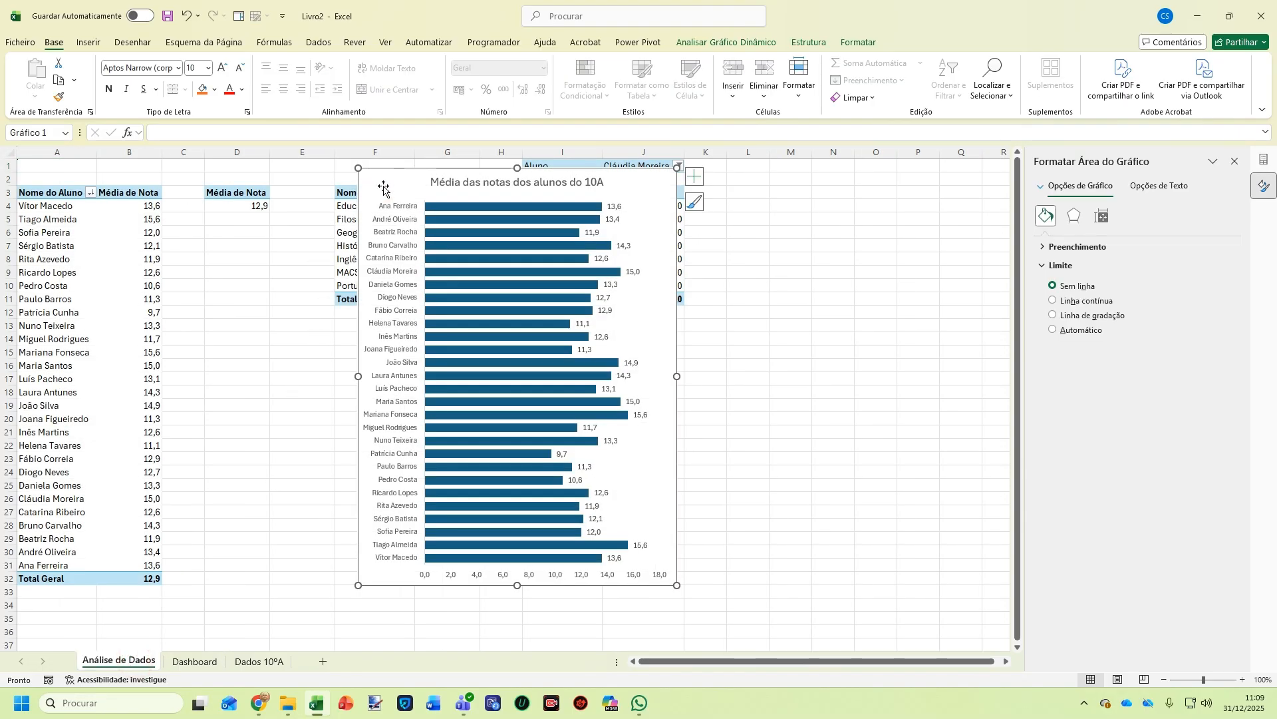
{"action": "key", "text": "ctrl+x"}
{"action": "left_click", "coordinate": [194, 660]}
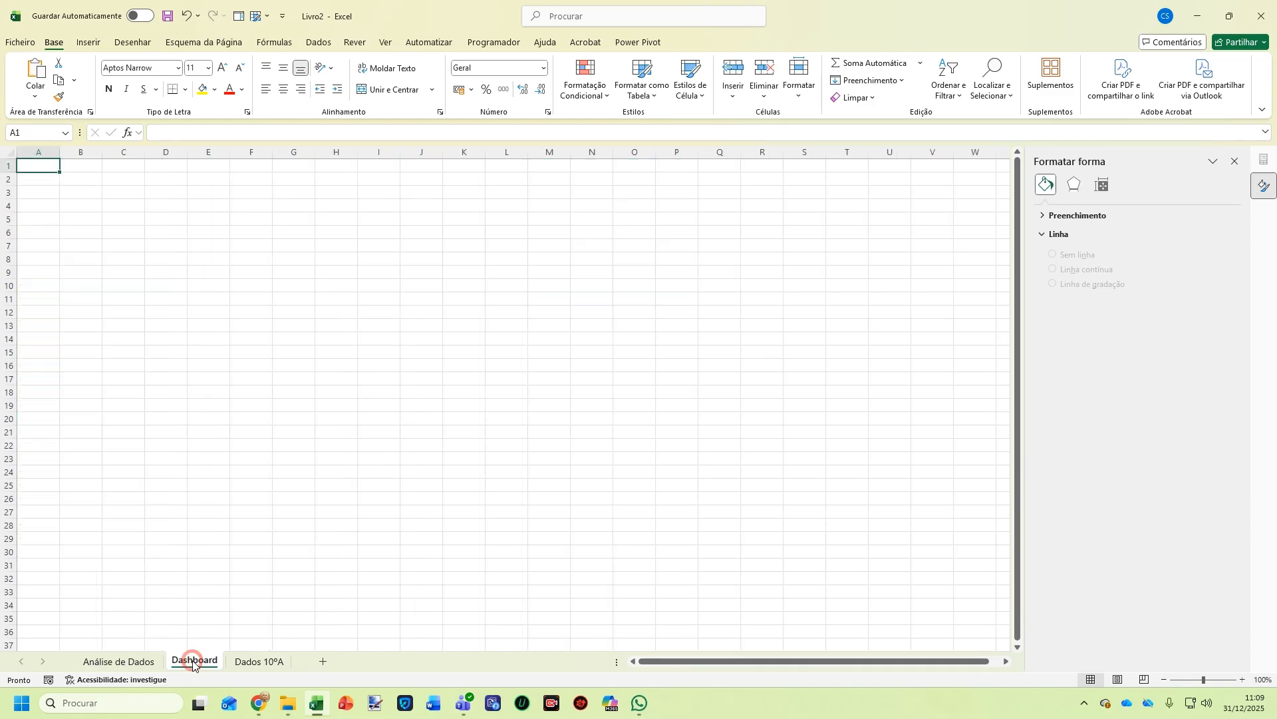
{"action": "left_click", "coordinate": [354, 411]}
{"action": "key", "text": "ctrl+v"}
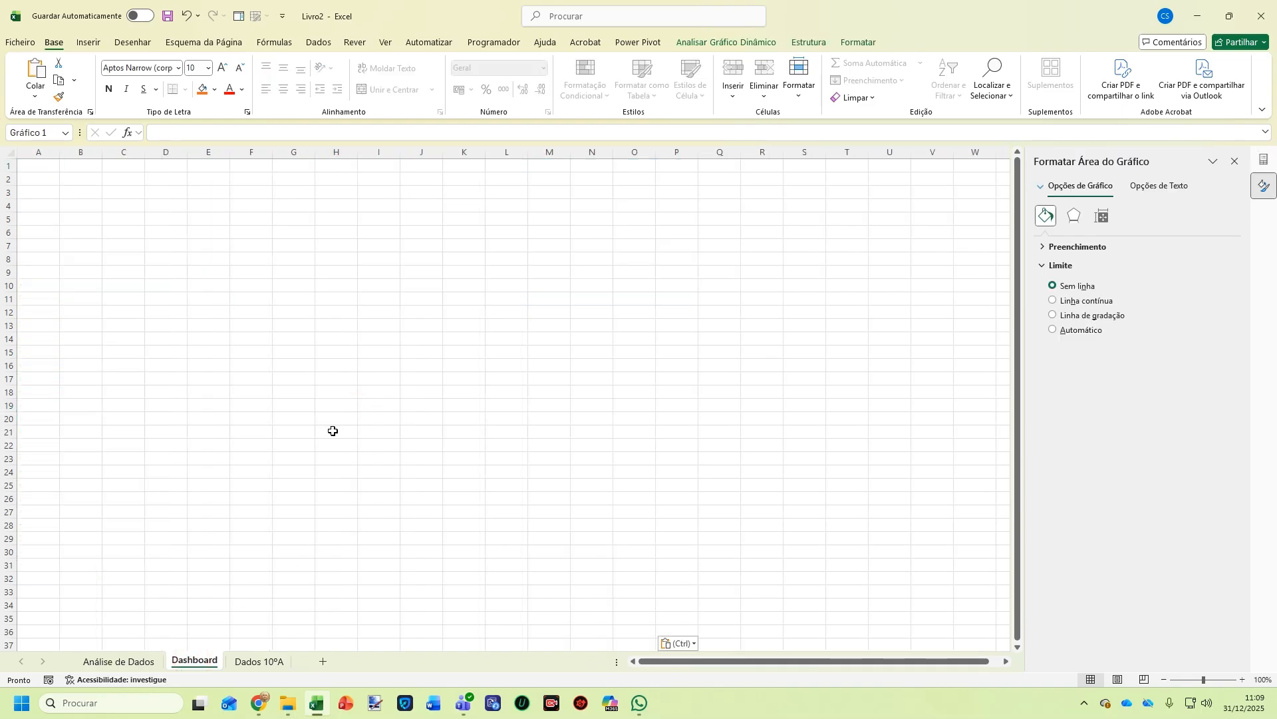
{"action": "left_click_drag", "start_coordinate": [357, 414], "coordinate": [229, 214]}
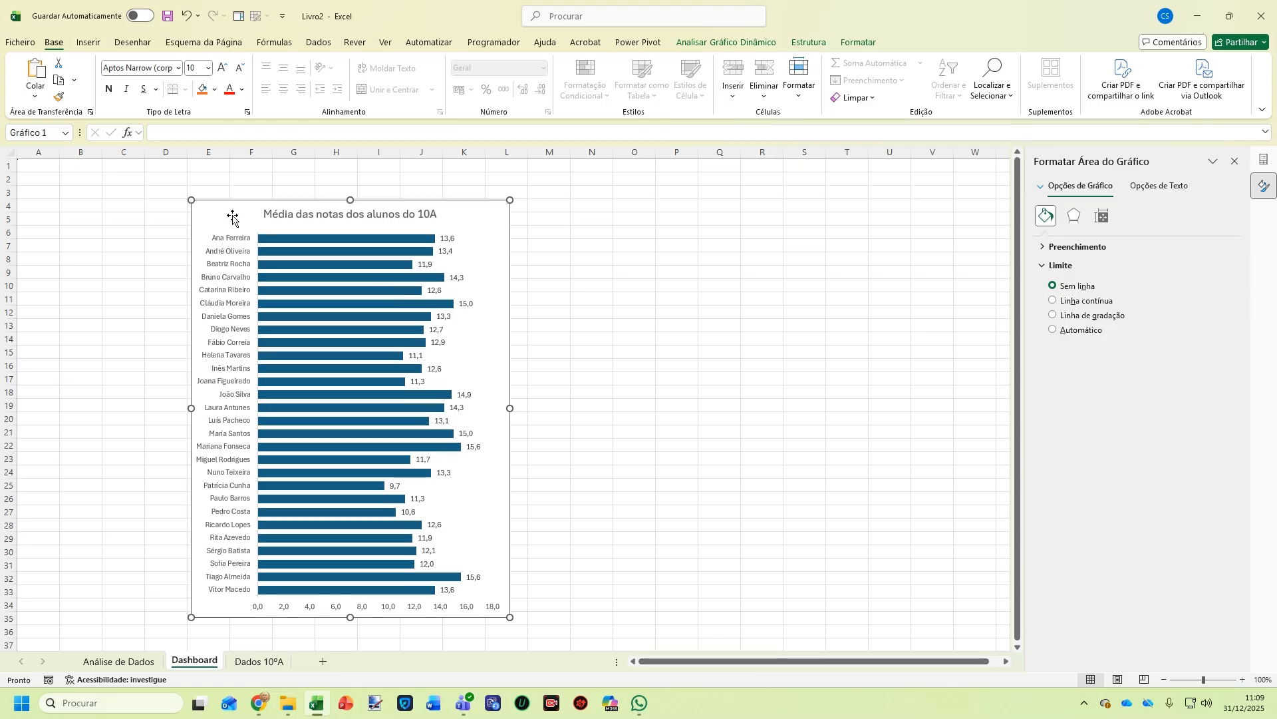
{"action": "left_click", "coordinate": [574, 298]}
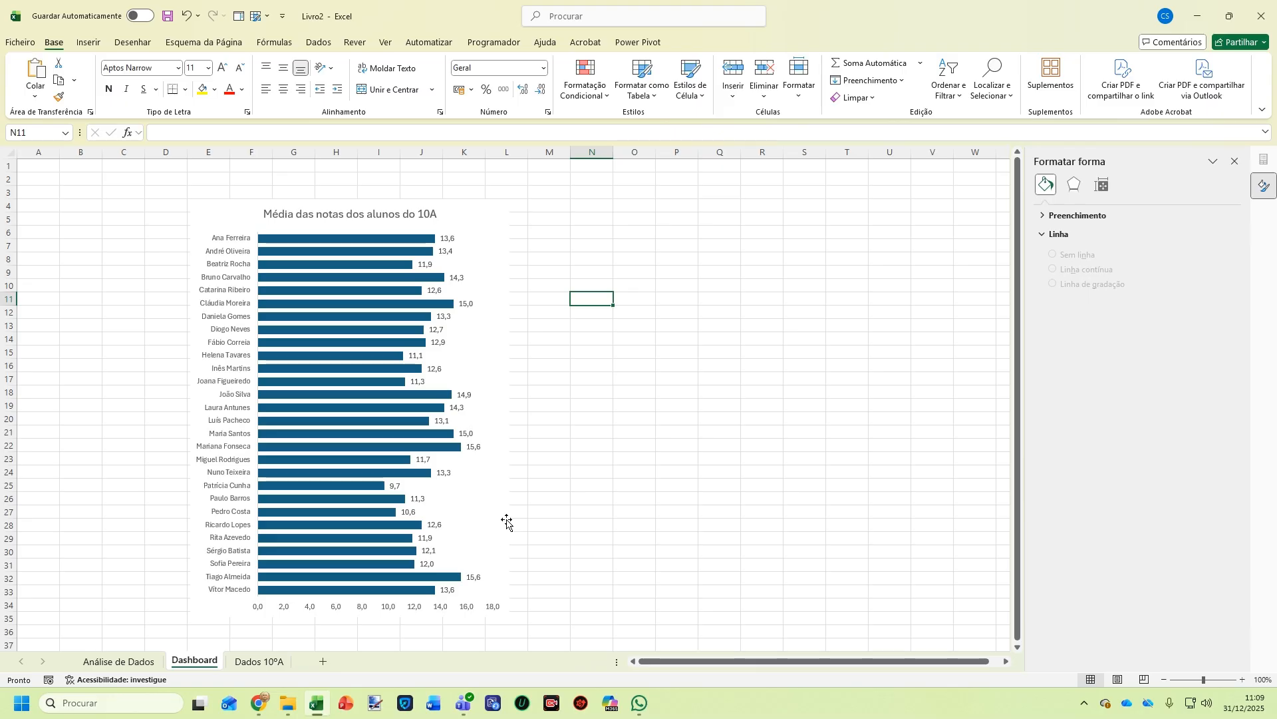
{"action": "key", "text": "alt+Tab"}
{"action": "key", "text": "alt+Tab"}
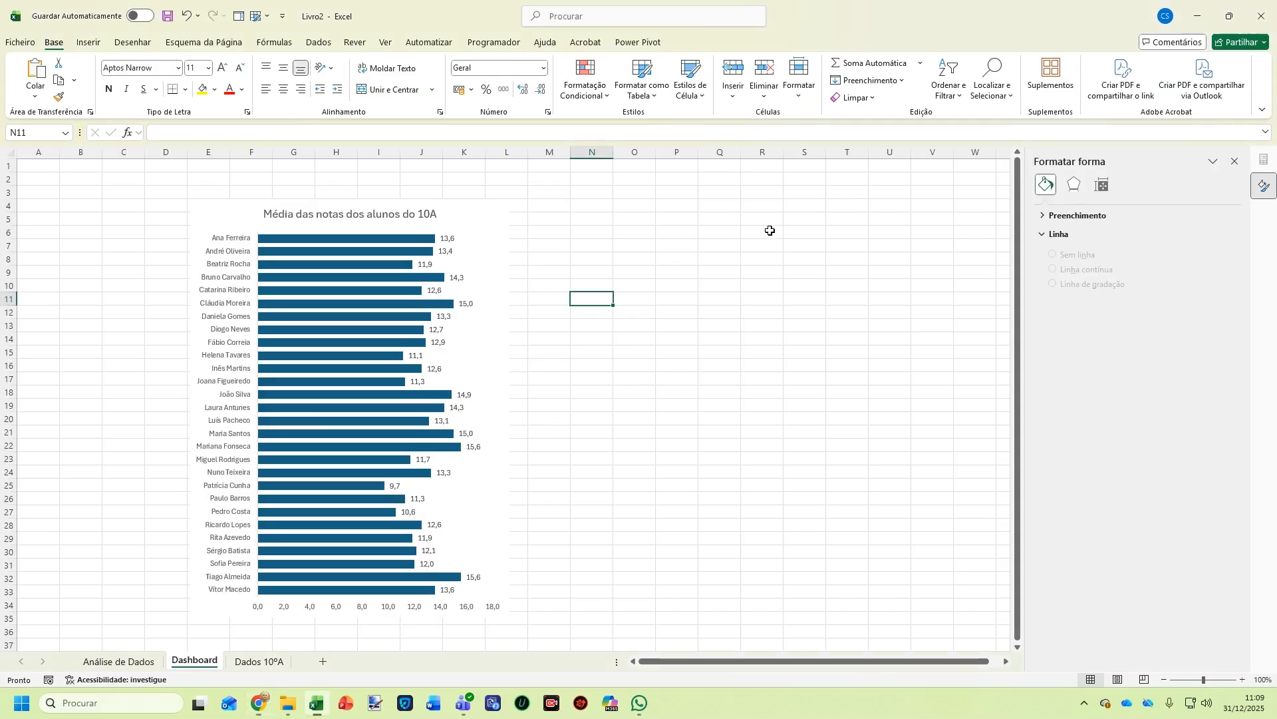
Insert a clustered column pivot chart from the subject-averages pivot table F3:G11
{"action": "left_click", "coordinate": [142, 661]}
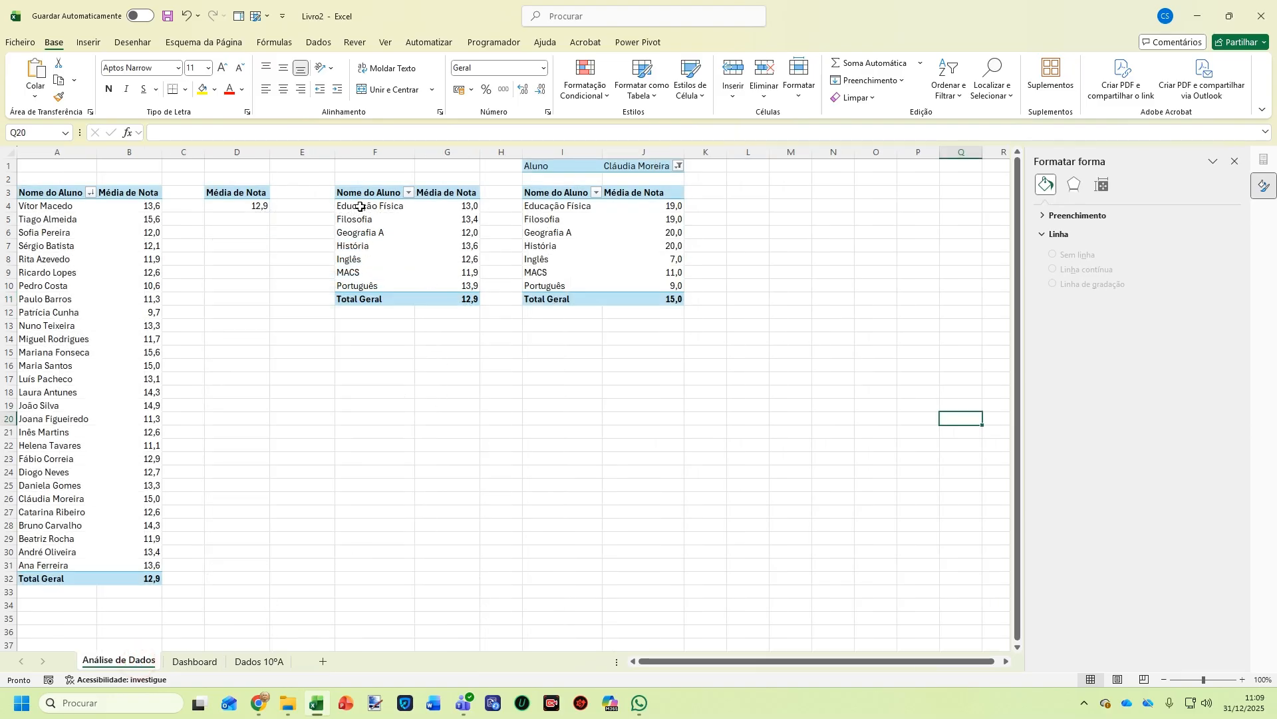
{"action": "left_click_drag", "start_coordinate": [358, 193], "coordinate": [439, 298]}
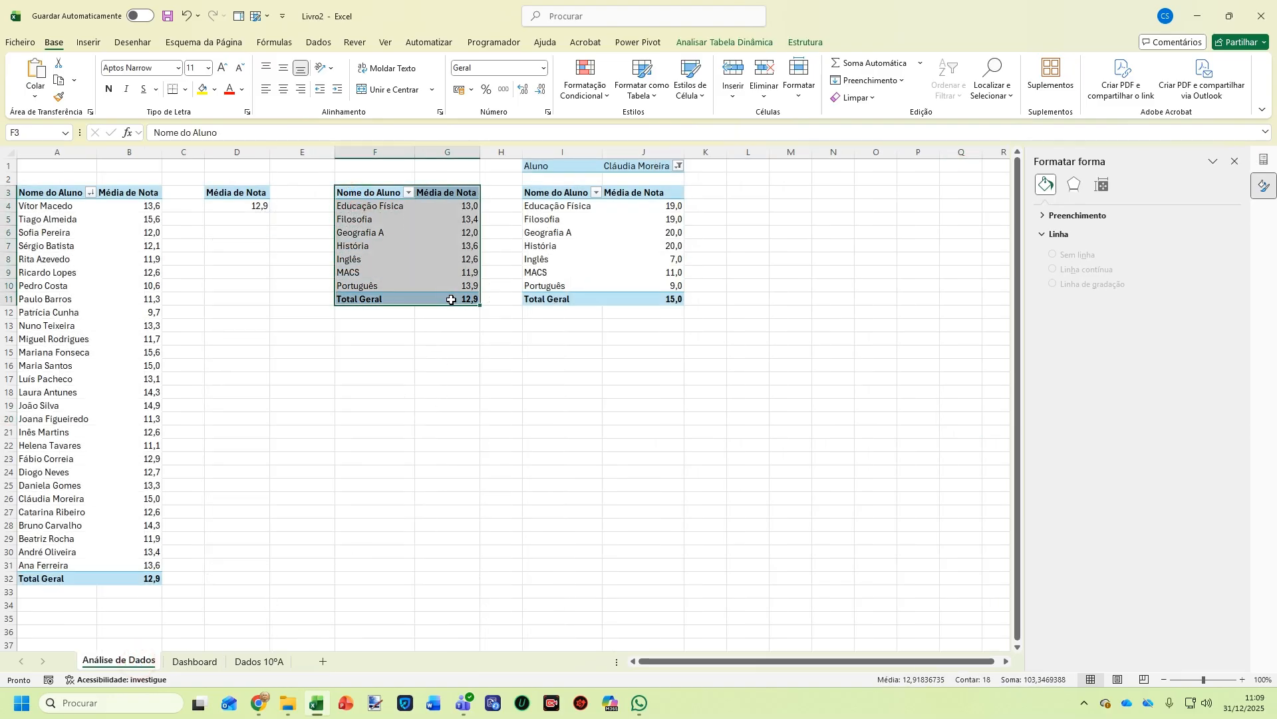
{"action": "left_click", "coordinate": [87, 43]}
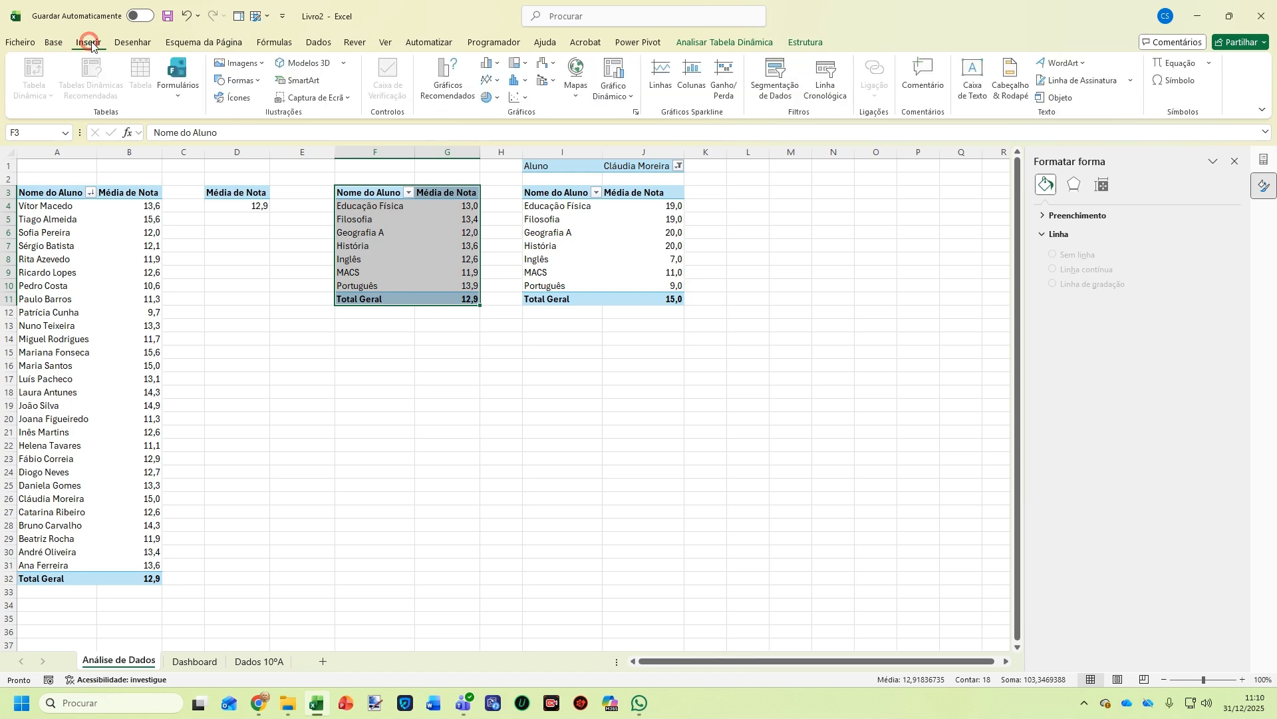
{"action": "left_click", "coordinate": [618, 73]}
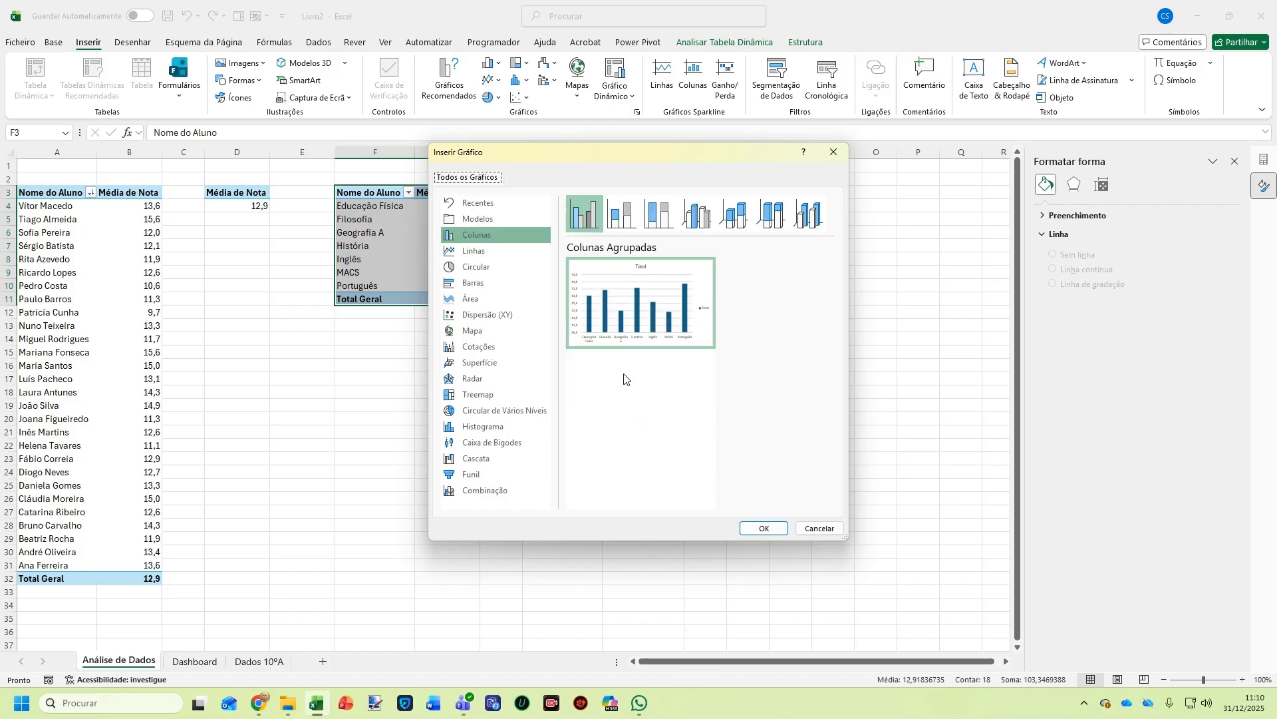
{"action": "left_click", "coordinate": [763, 528]}
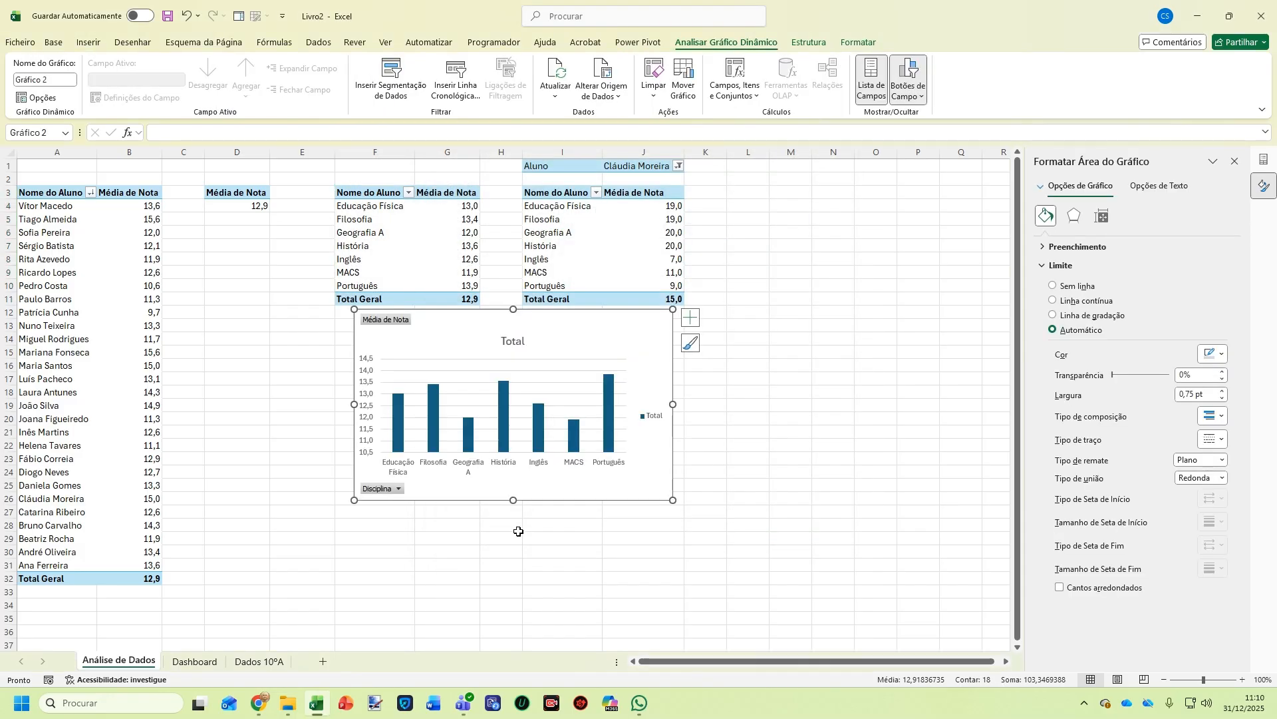
Delete the chart's legend and gridlines, keep the title, and hide all field buttons
{"action": "left_click", "coordinate": [650, 417]}
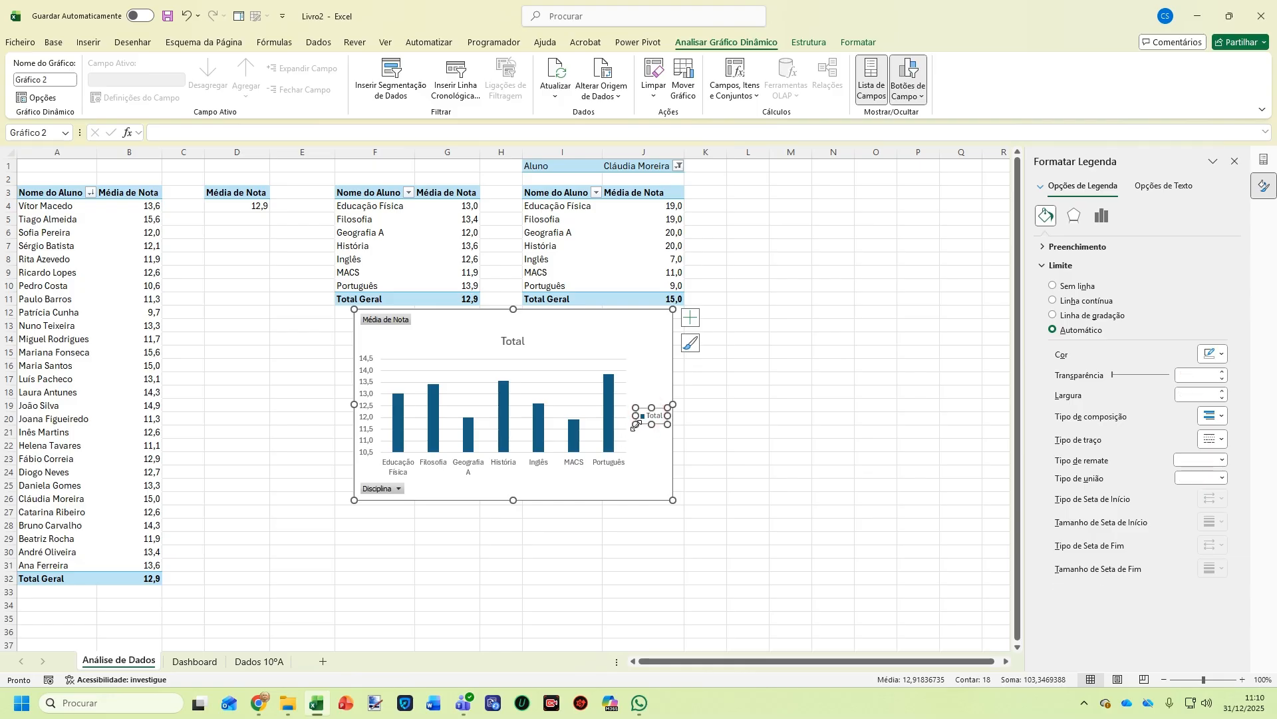
{"action": "key", "text": "Delete"}
{"action": "left_click", "coordinate": [550, 370]}
{"action": "key", "text": "Delete"}
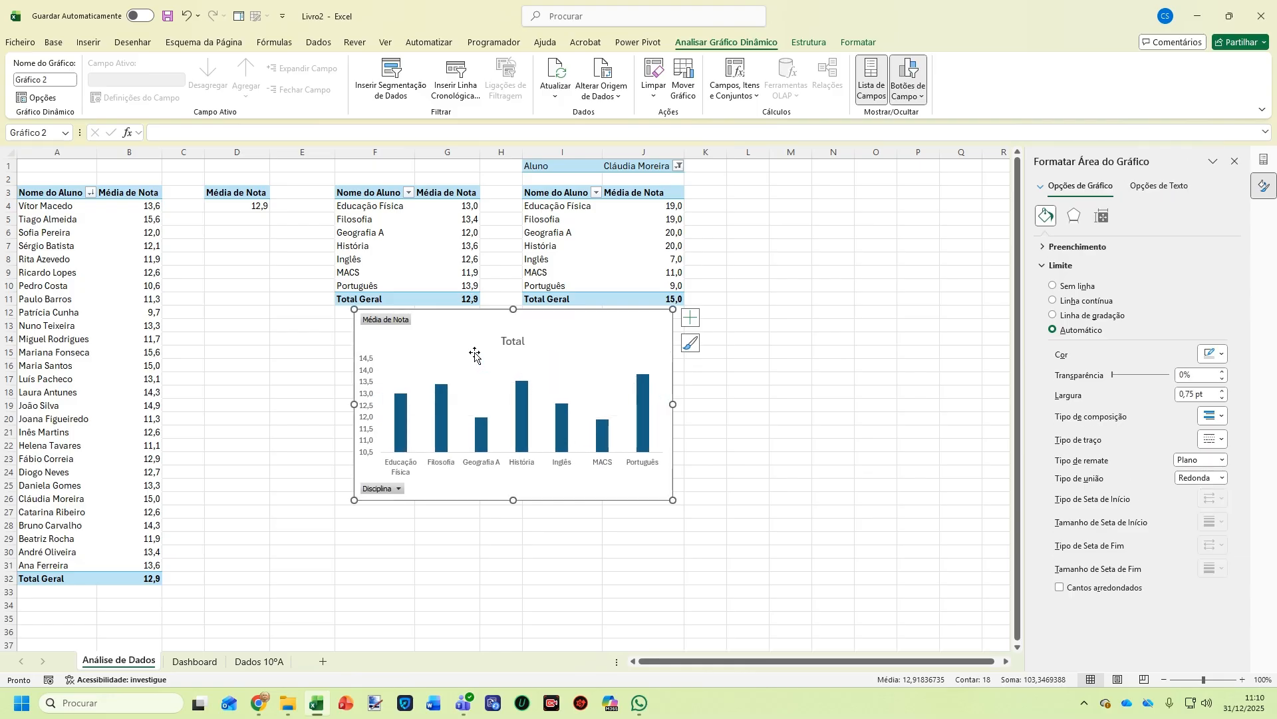
{"action": "left_click", "coordinate": [513, 345]}
{"action": "key", "text": "Delete"}
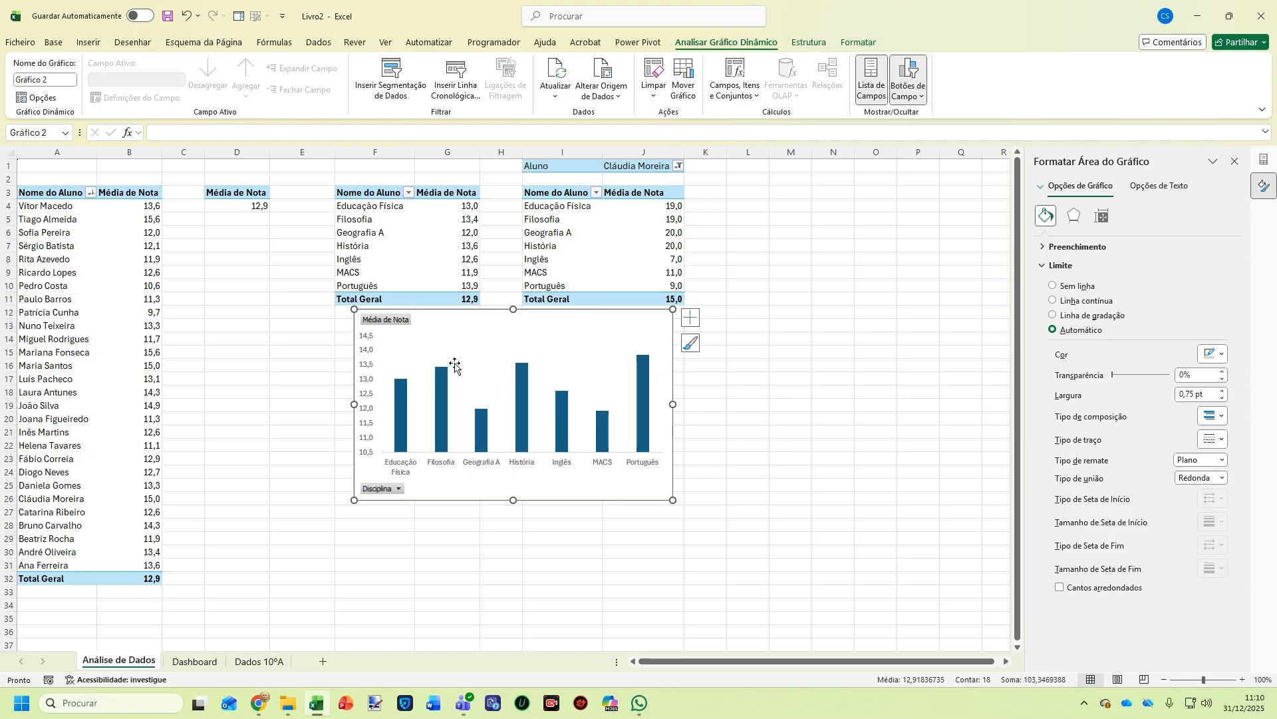
{"action": "key", "text": "ctrl+z"}
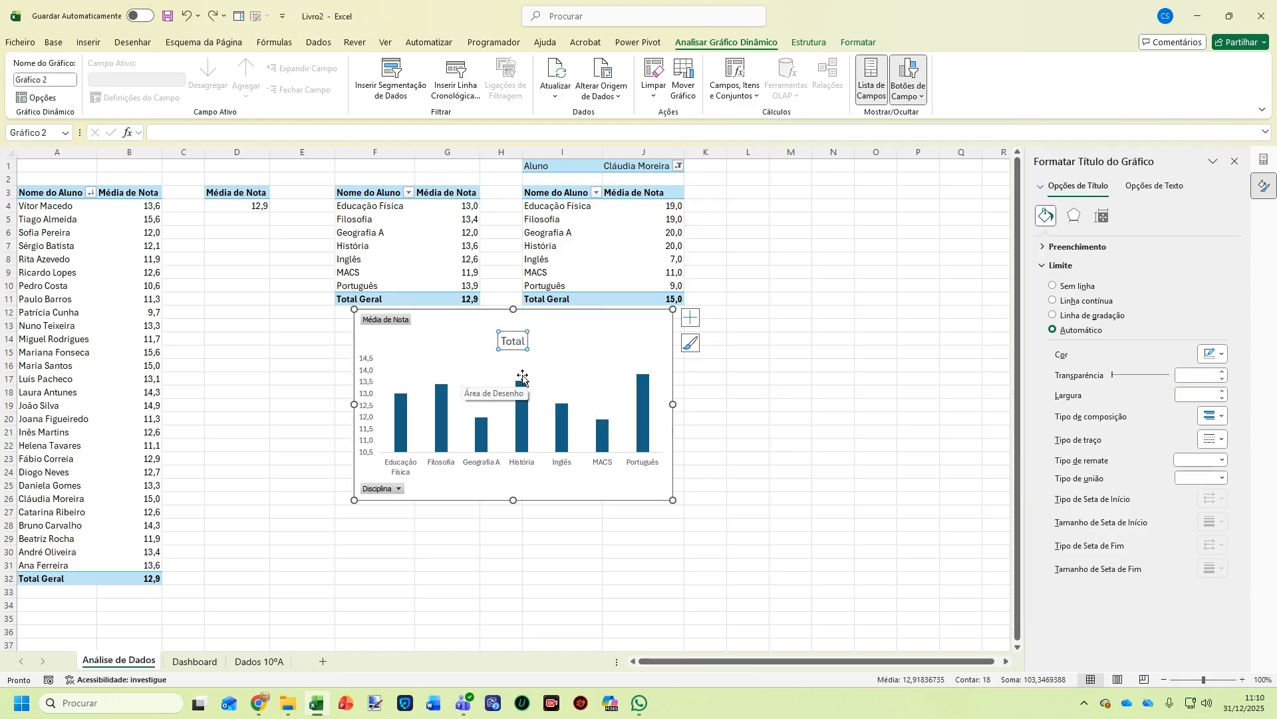
{"action": "right_click", "coordinate": [383, 321]}
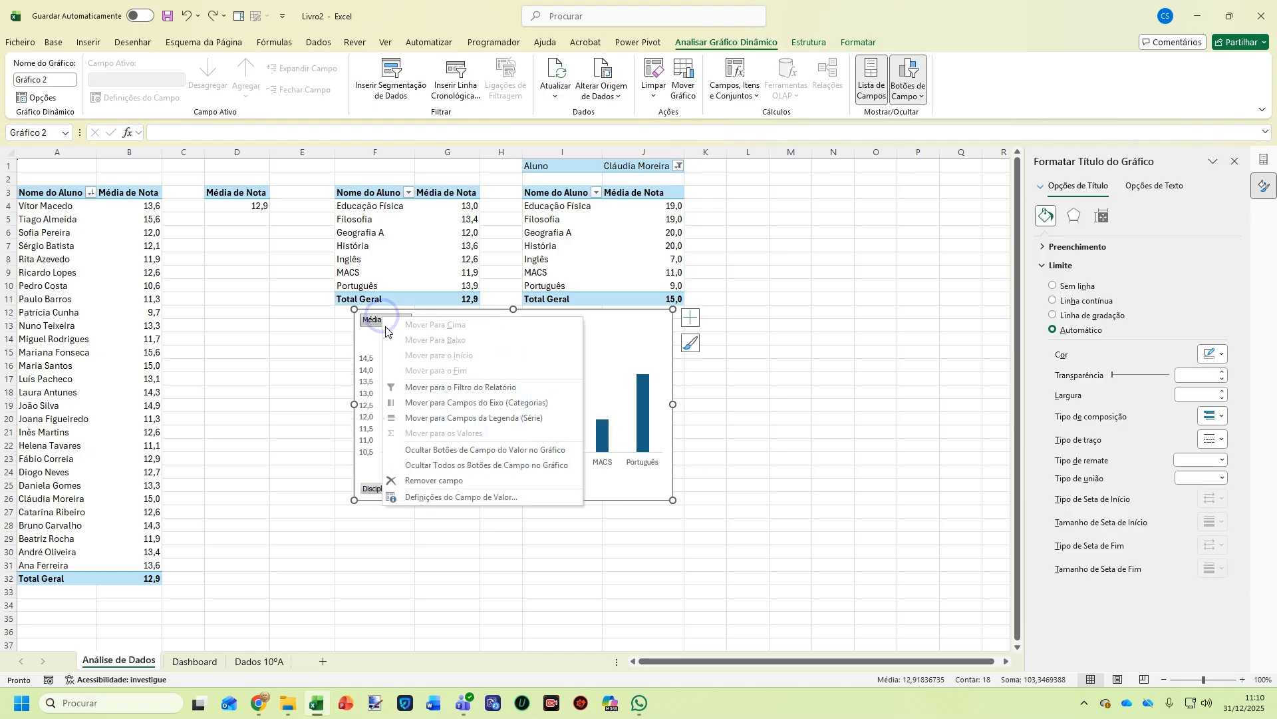
{"action": "left_click", "coordinate": [446, 464]}
Set the data series gap width from 219% to 50%
{"action": "right_click", "coordinate": [481, 454]}
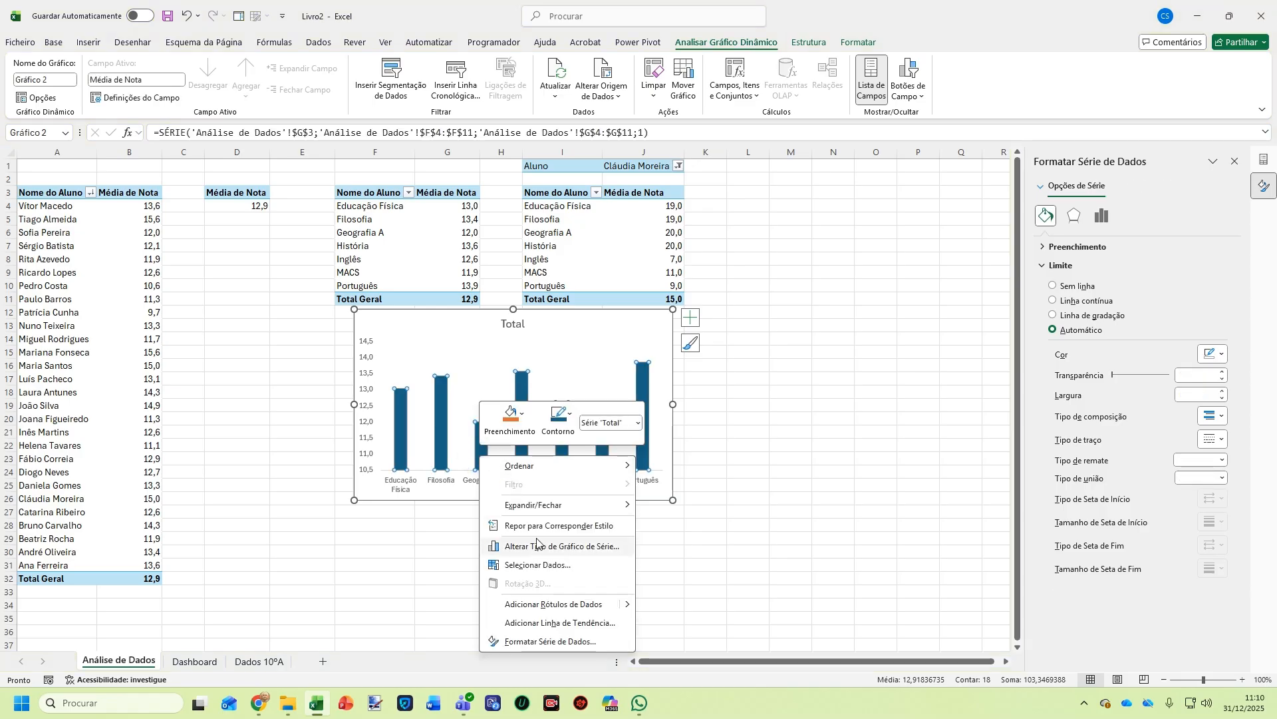
{"action": "left_click", "coordinate": [566, 643]}
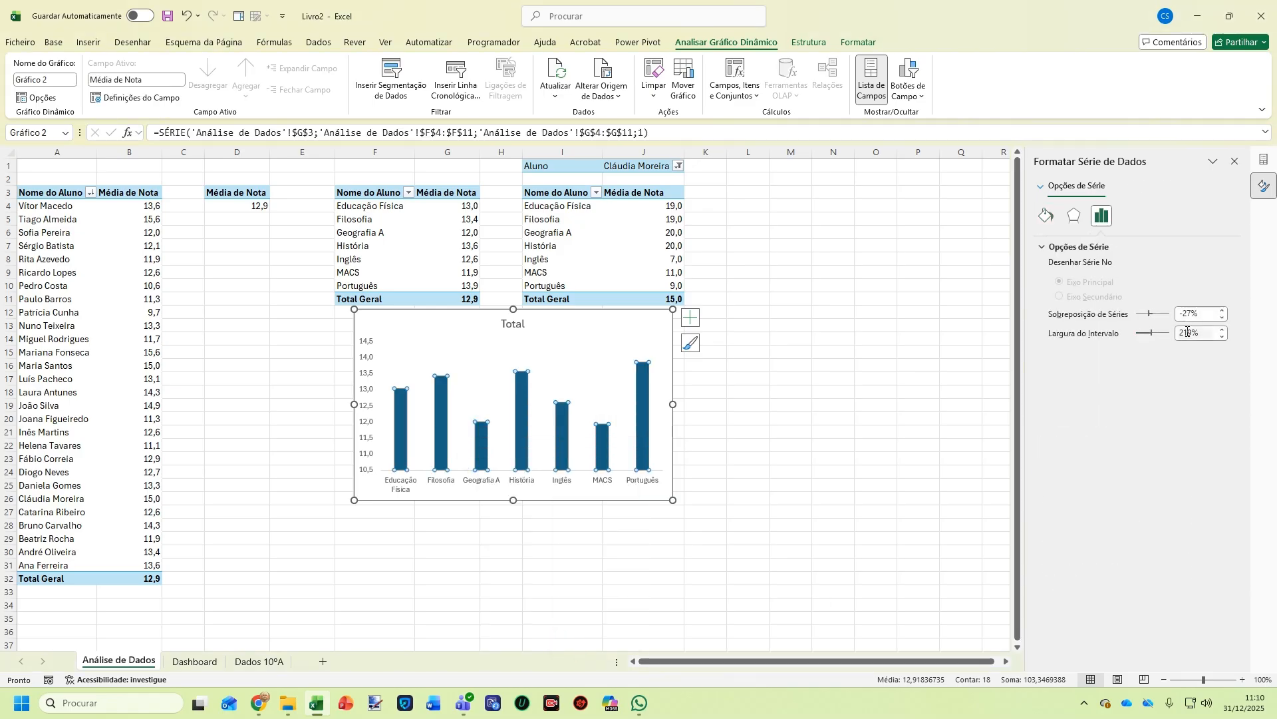
{"action": "left_click", "coordinate": [1188, 332]}
{"action": "left_click_drag", "start_coordinate": [1199, 334], "coordinate": [1108, 333]}
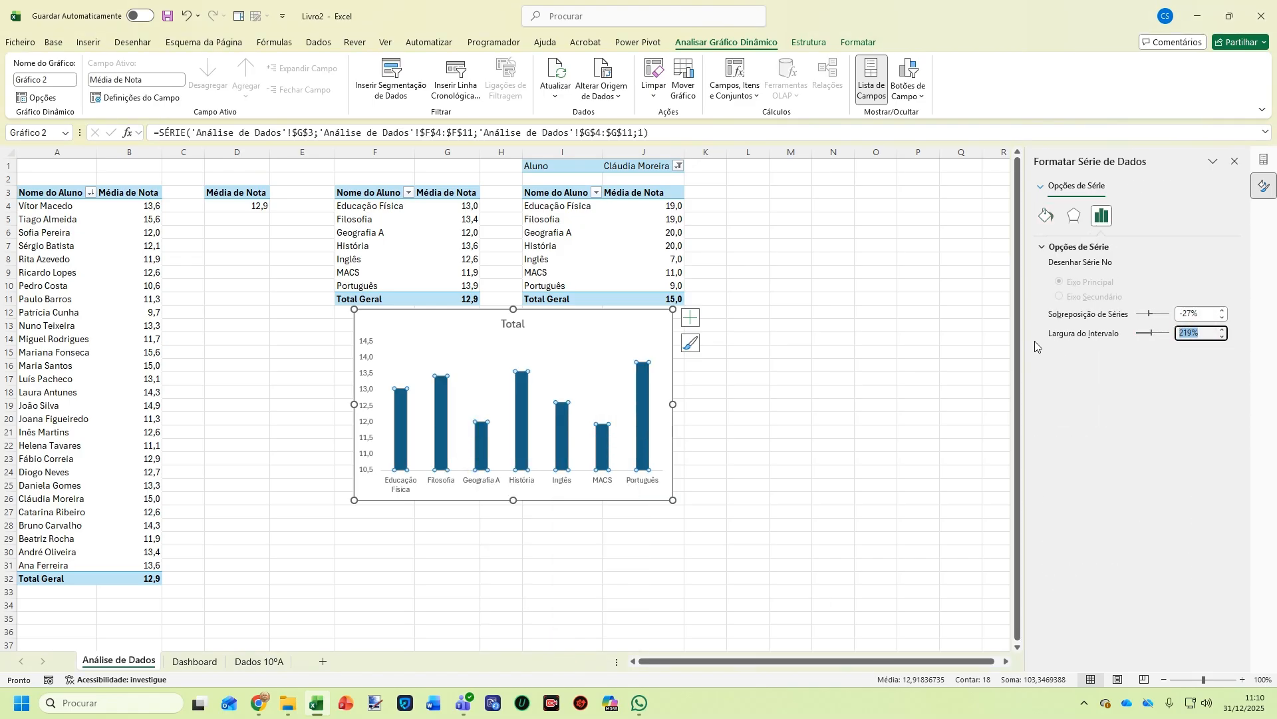
{"action": "type", "text": "50"}
{"action": "key", "text": "Return"}
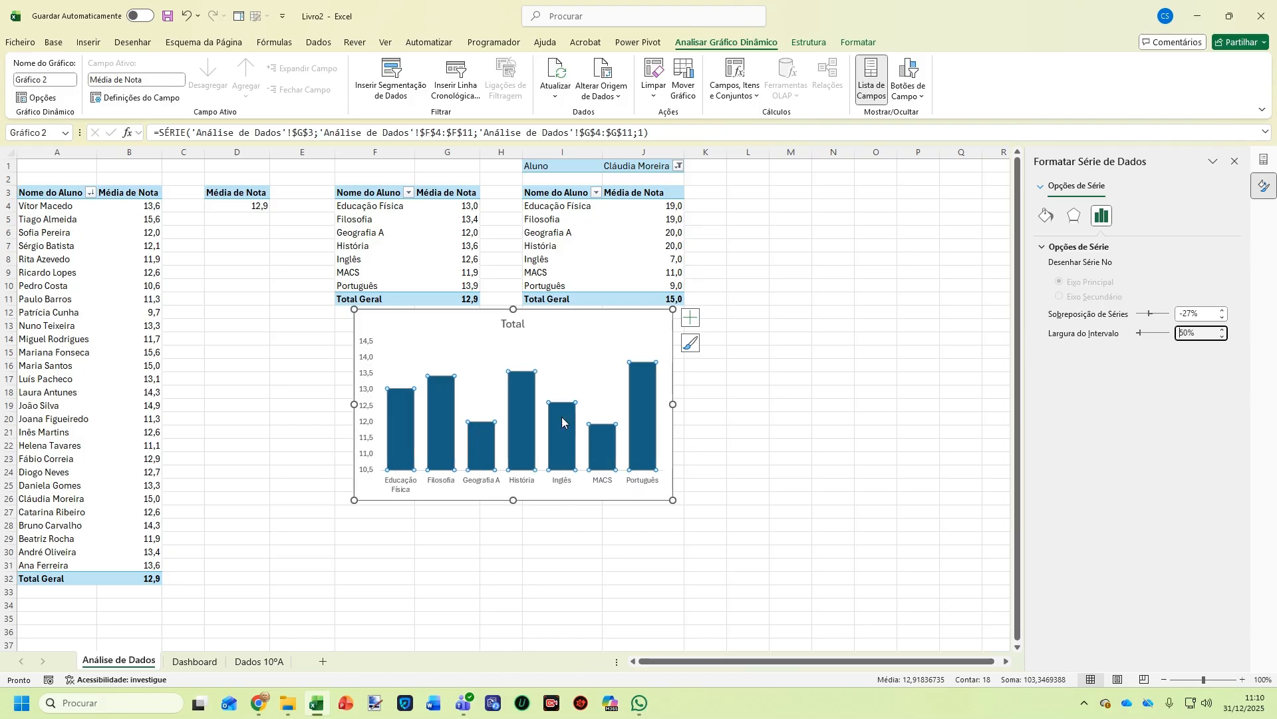
Add data labels showing each bar's value, such as 13,0 and 13,9
{"action": "right_click", "coordinate": [529, 406]}
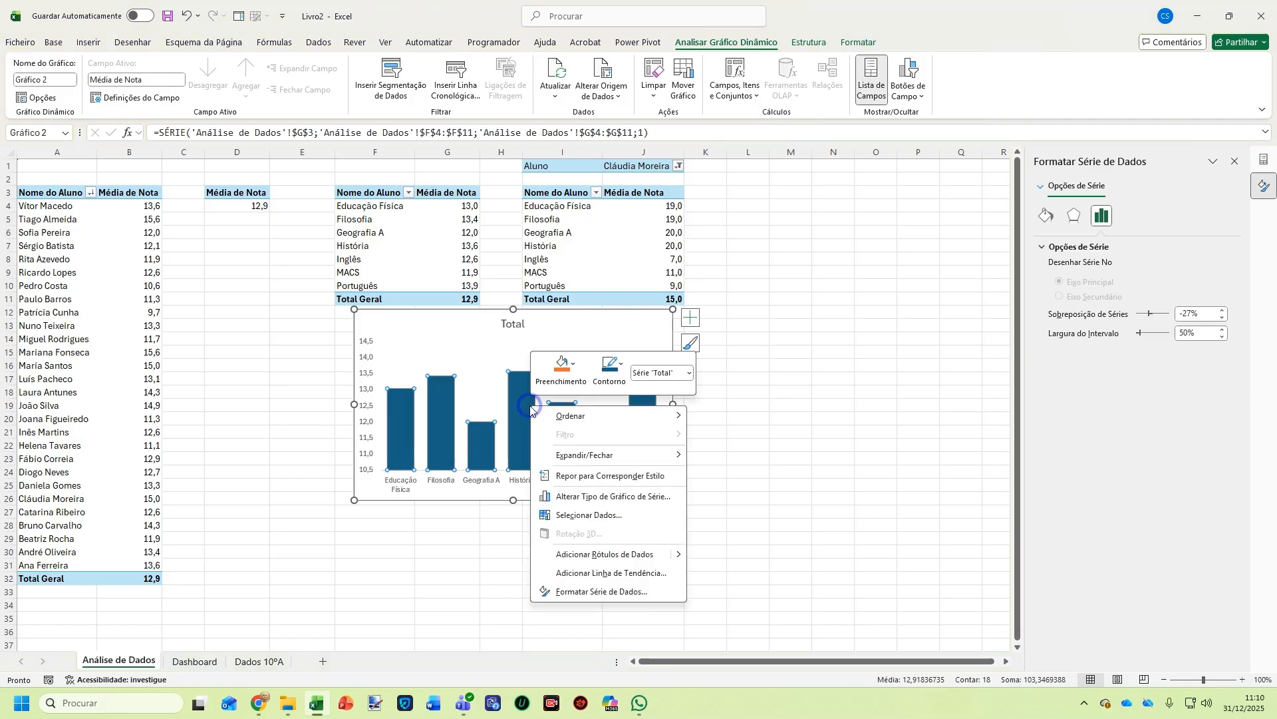
{"action": "left_click", "coordinate": [590, 558]}
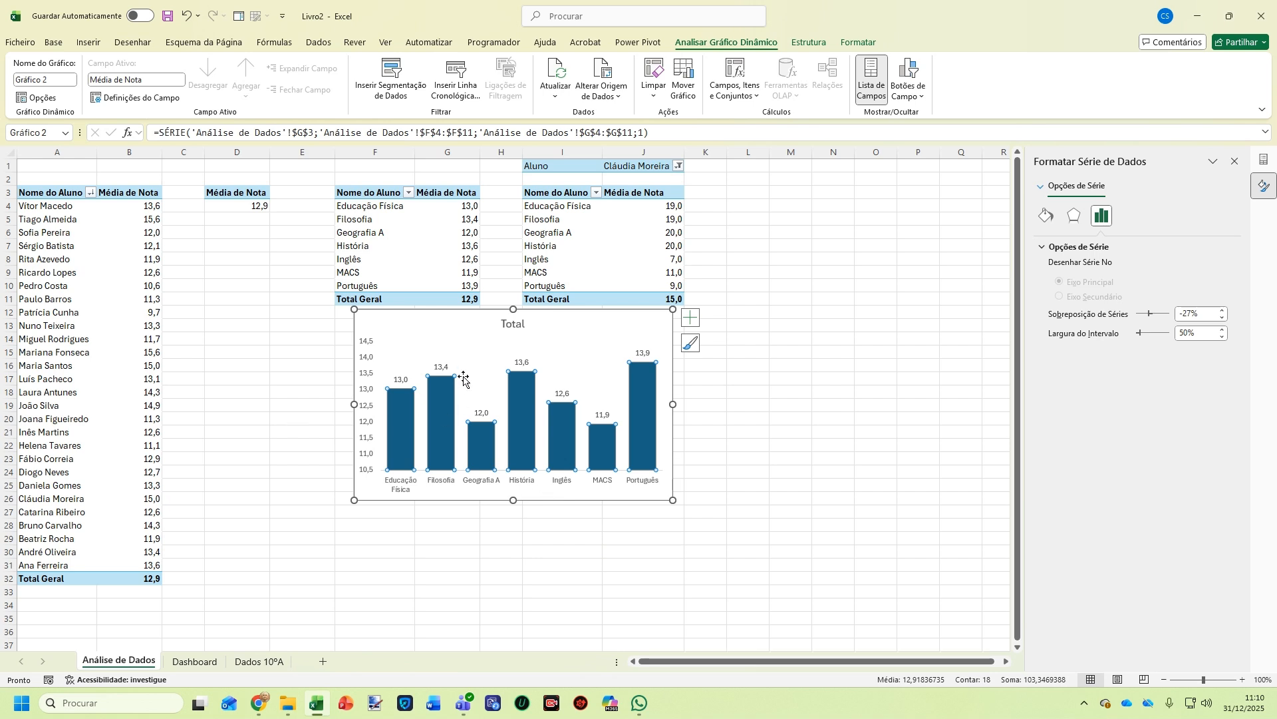
{"action": "left_click", "coordinate": [368, 406]}
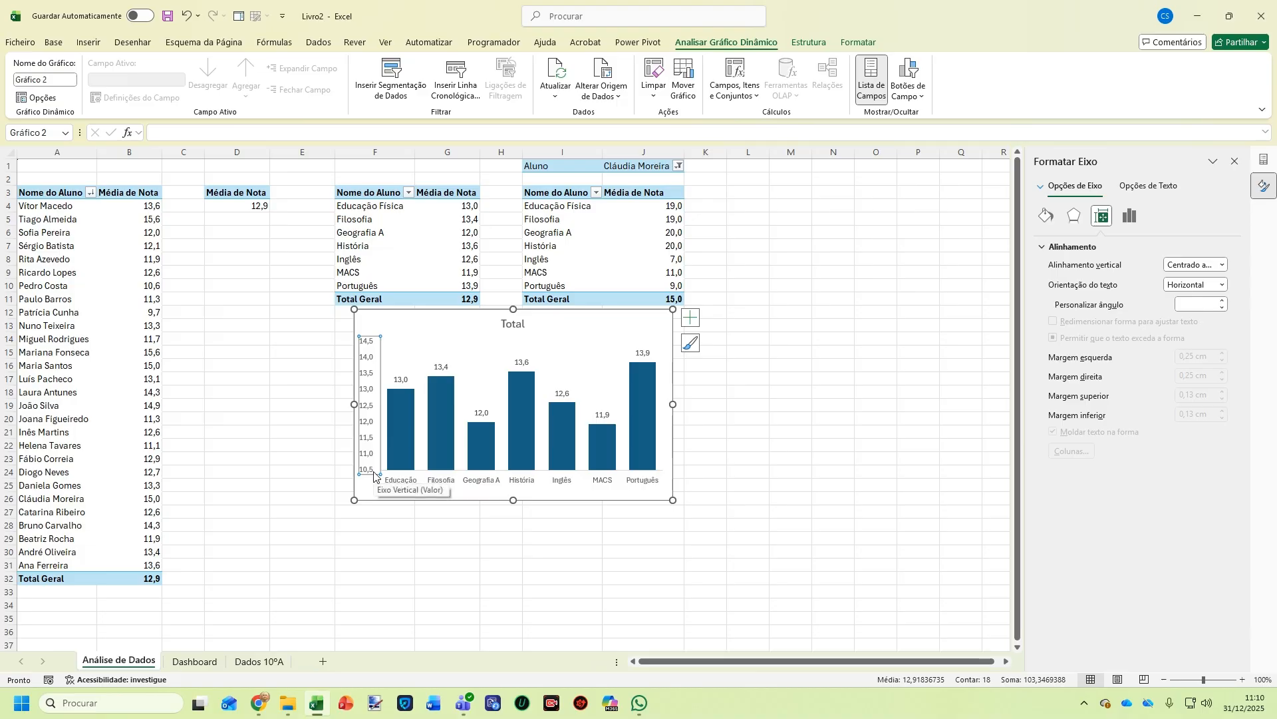
Delete the vertical value axis and retitle the chart 'Média das Disciplinas'
{"action": "key", "text": "Delete"}
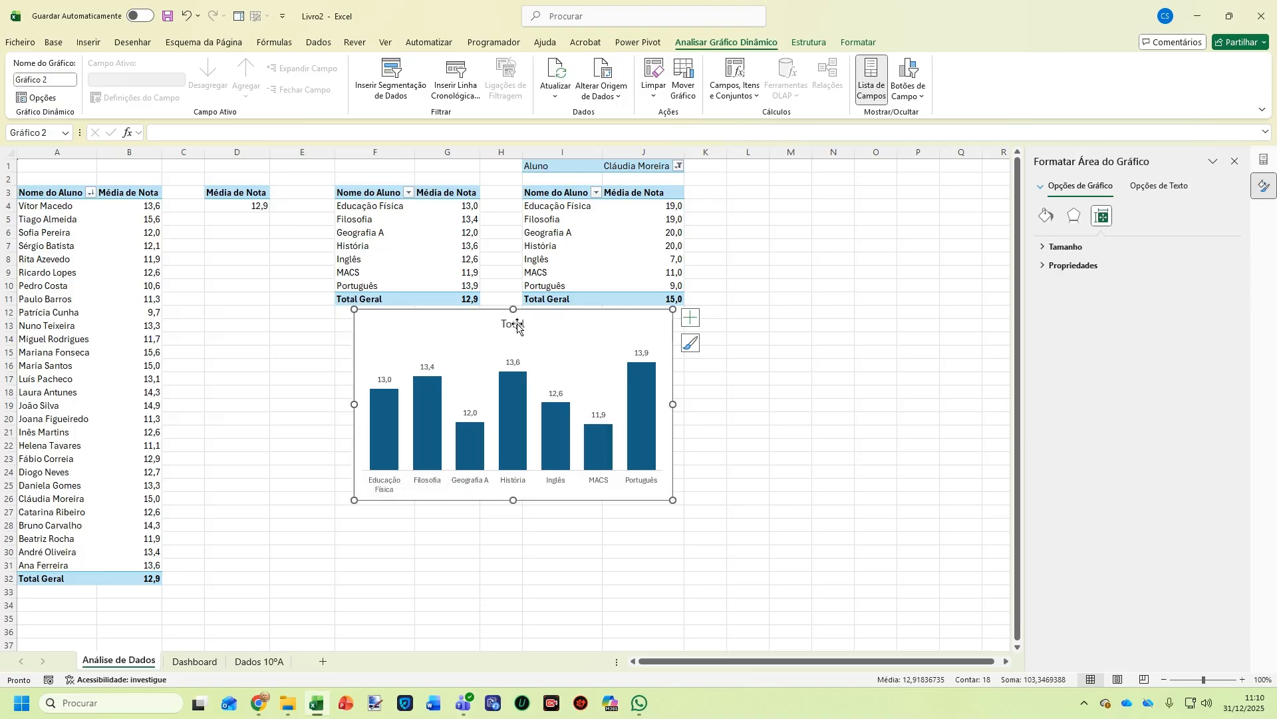
{"action": "left_click", "coordinate": [518, 326]}
{"action": "double_click", "coordinate": [523, 327]}
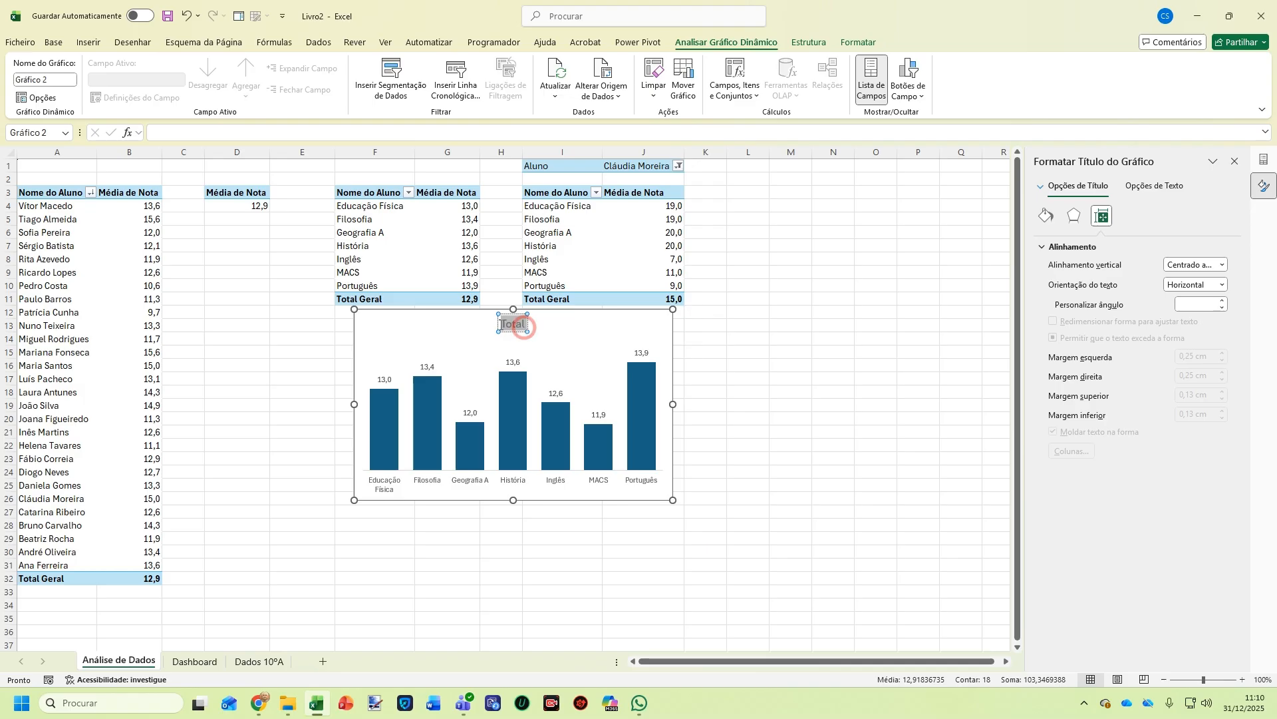
{"action": "type", "text": "M"}
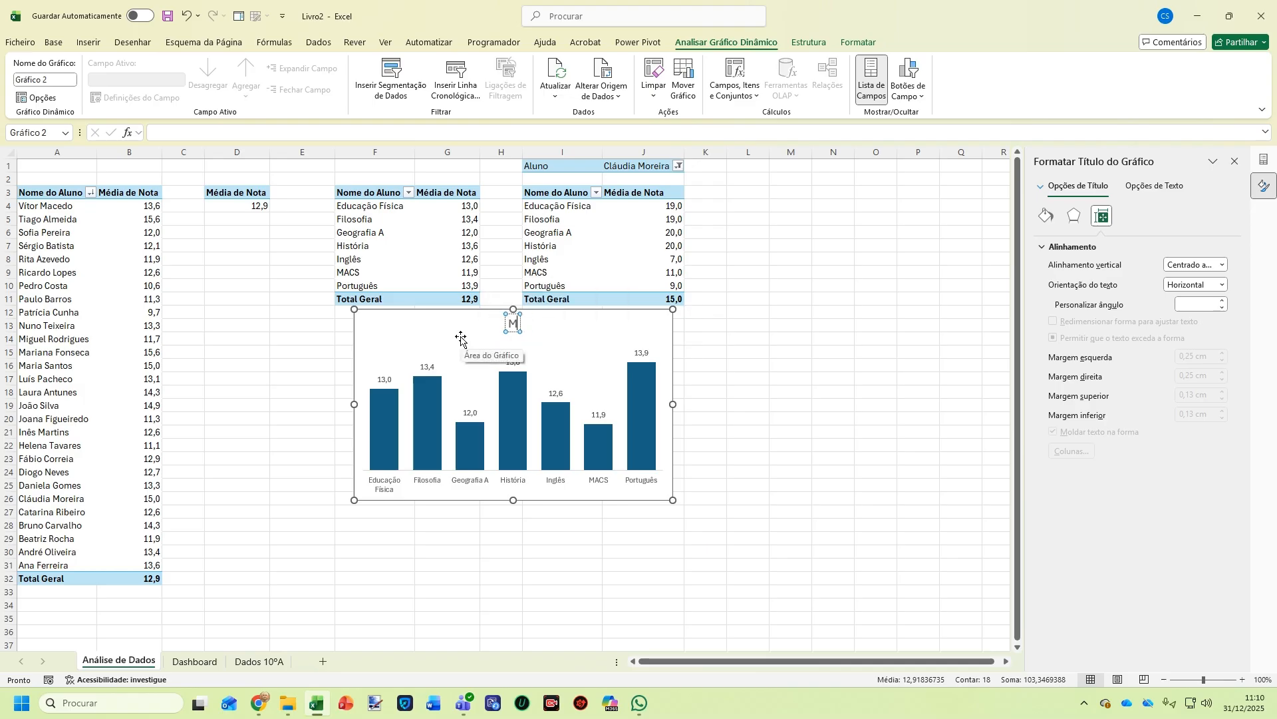
{"action": "type", "text": "édia das D"}
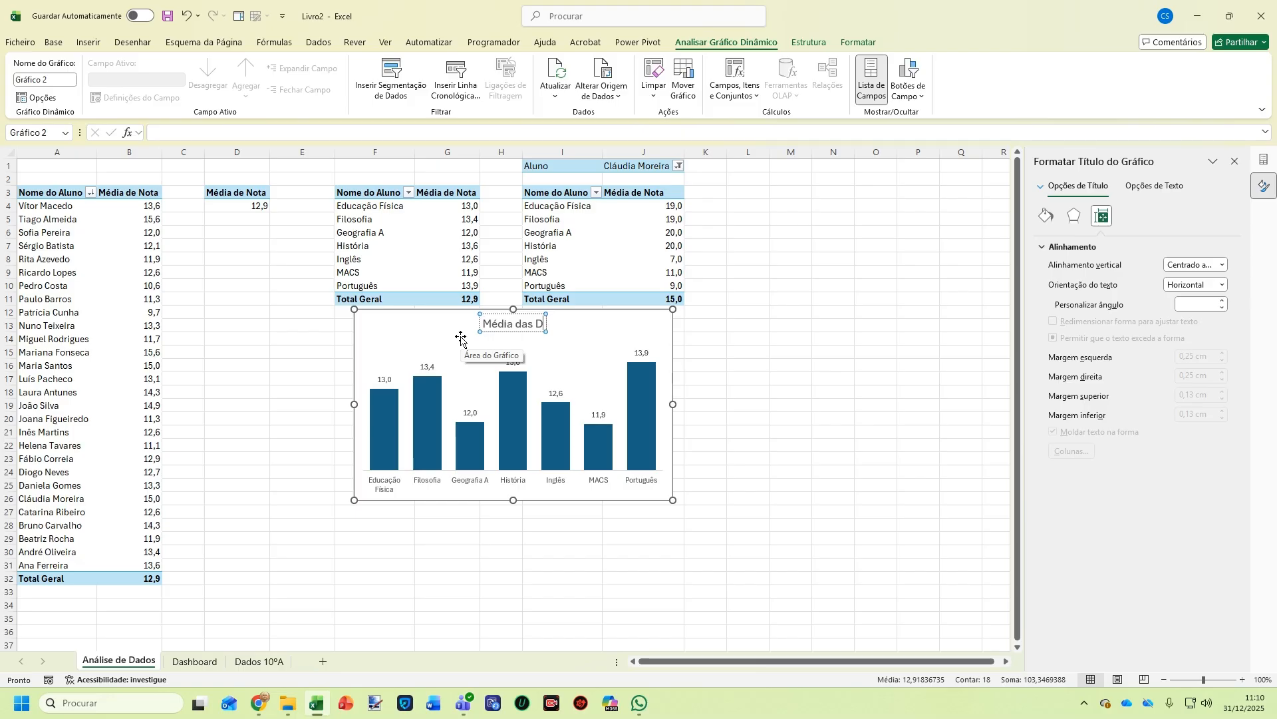
{"action": "type", "text": "isciplina"}
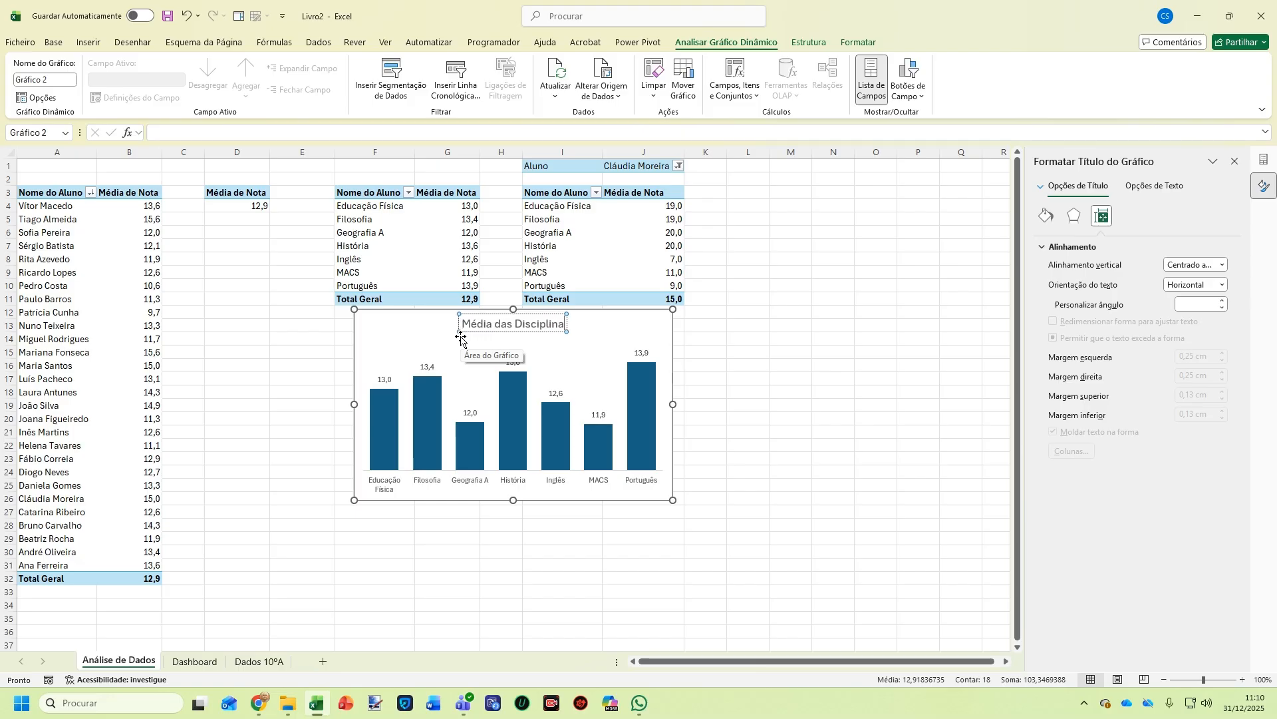
{"action": "type", "text": "s"}
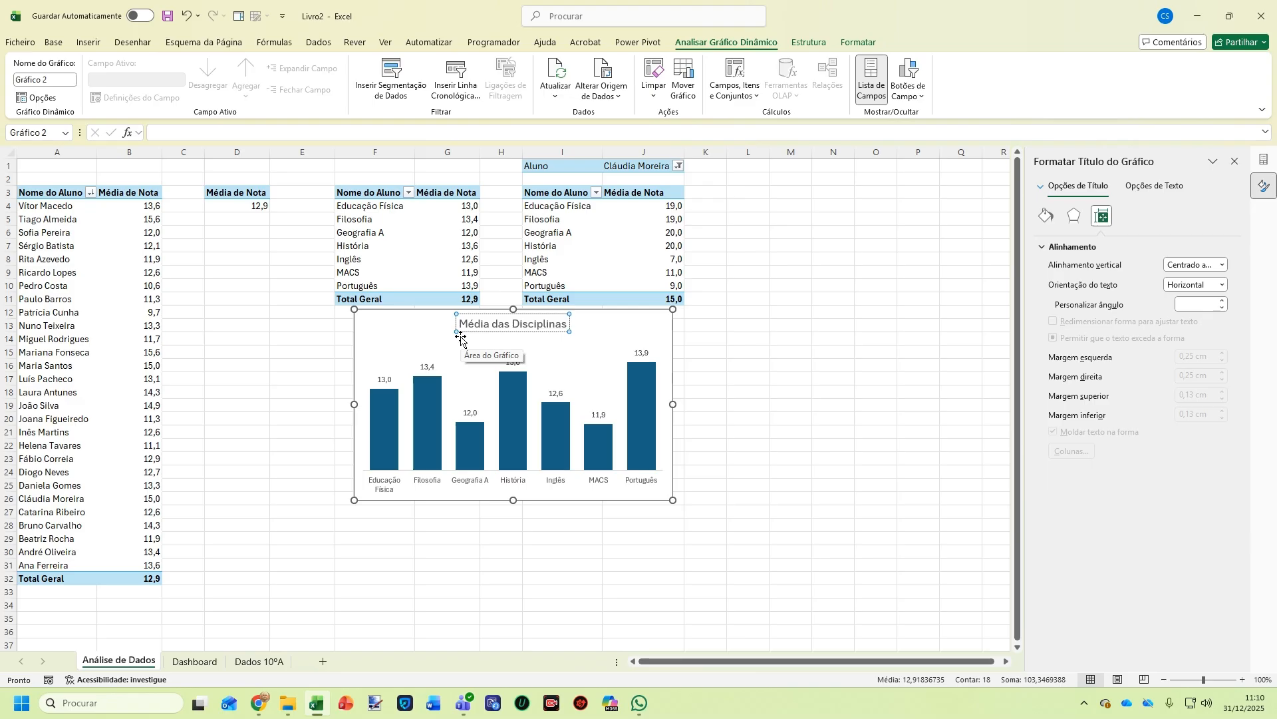
{"action": "left_click", "coordinate": [661, 324]}
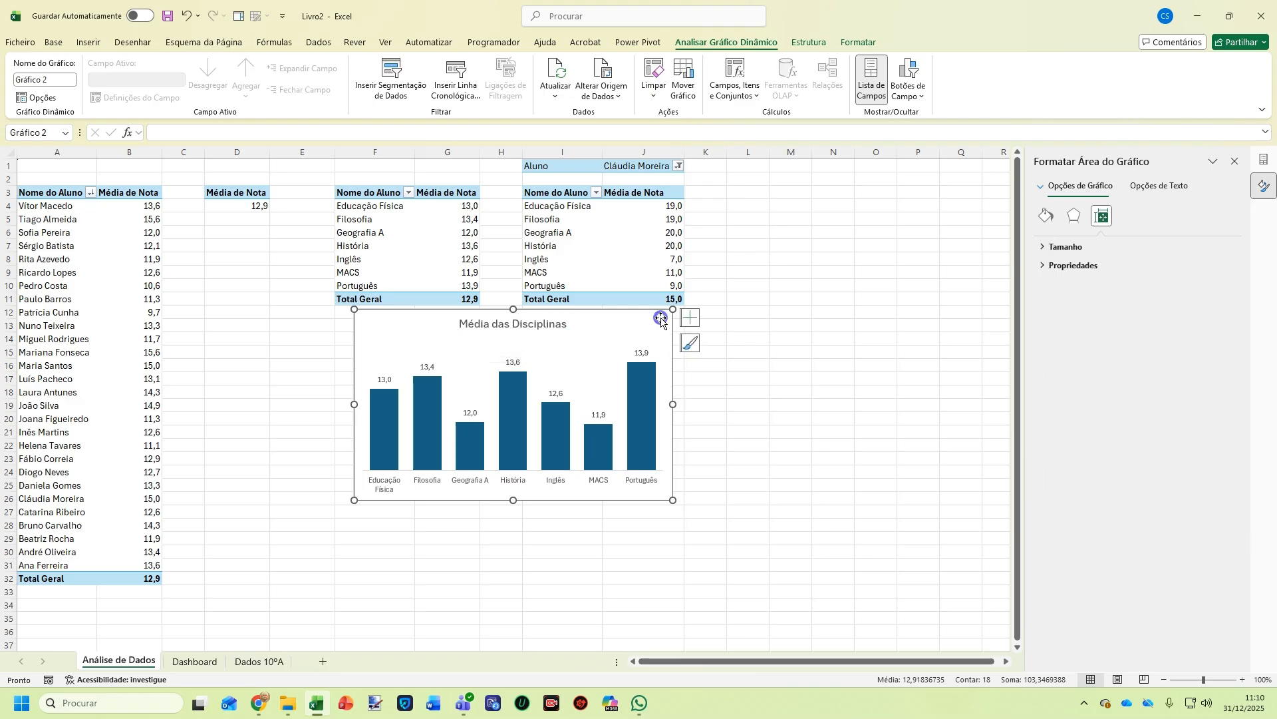
Set the chart area border to No line
{"action": "left_click", "coordinate": [1047, 216]}
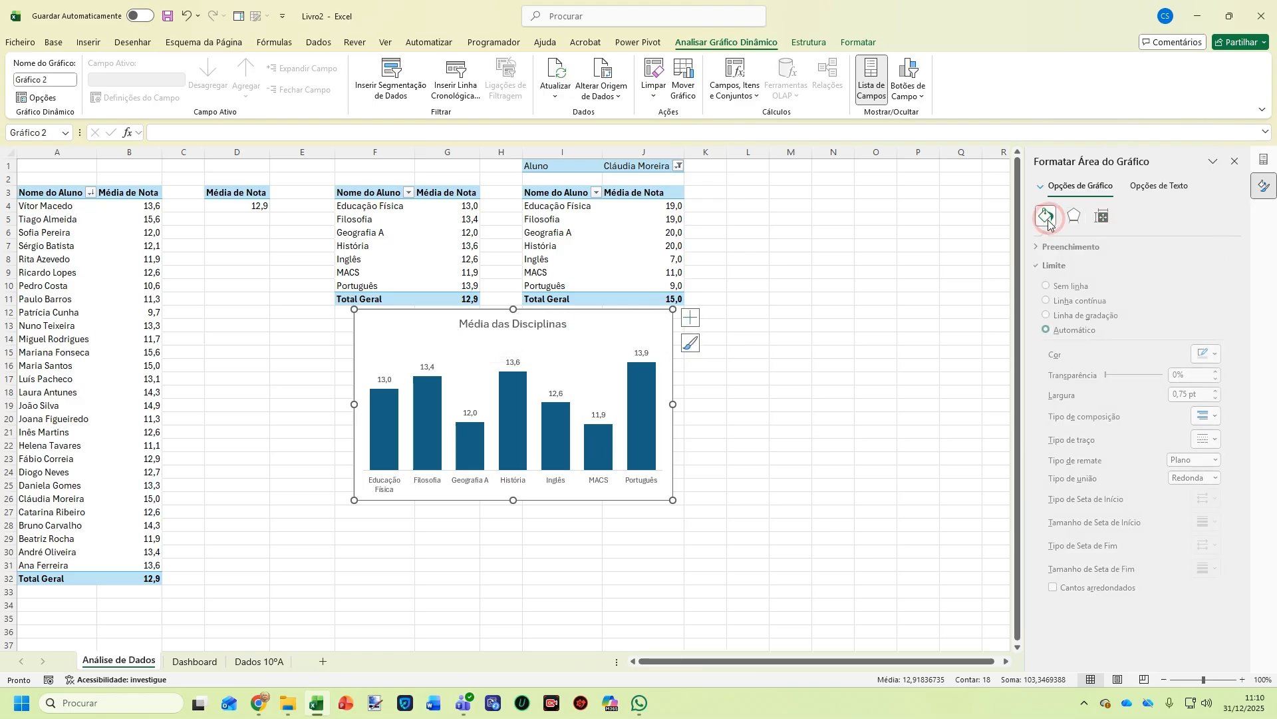
{"action": "left_click", "coordinate": [1073, 288]}
{"action": "left_click", "coordinate": [733, 494]}
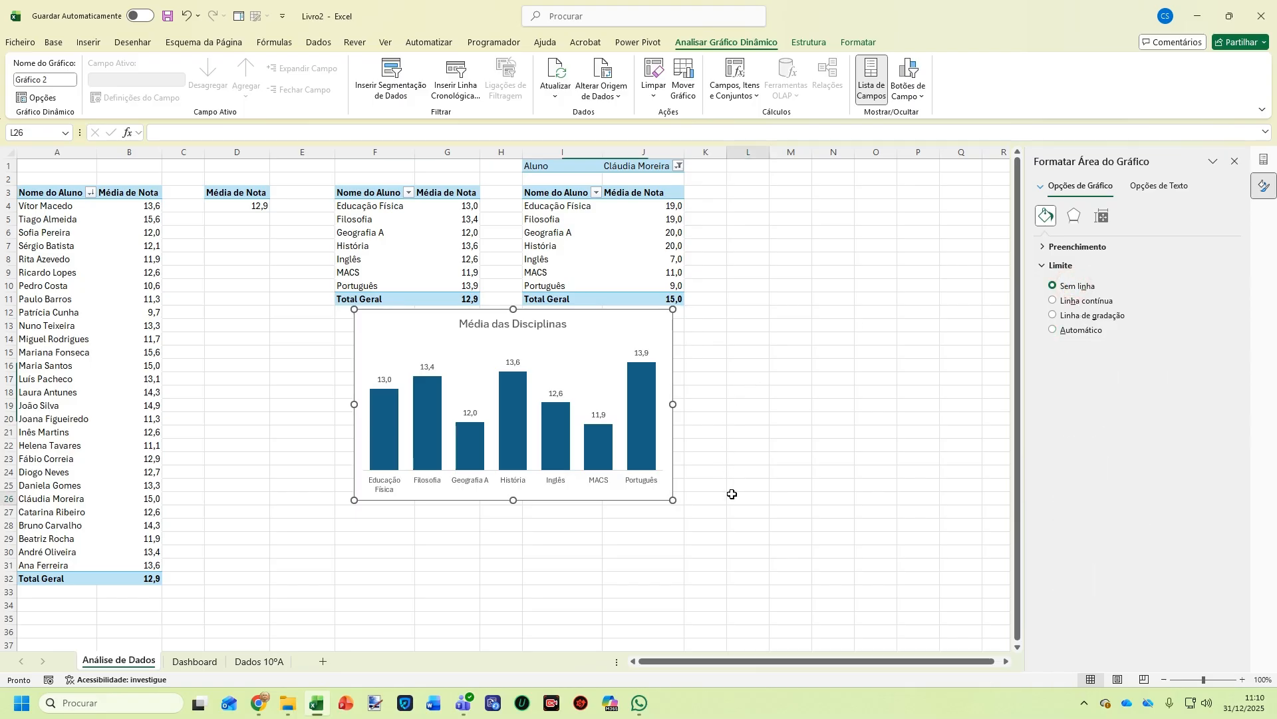
{"action": "left_click", "coordinate": [662, 326]}
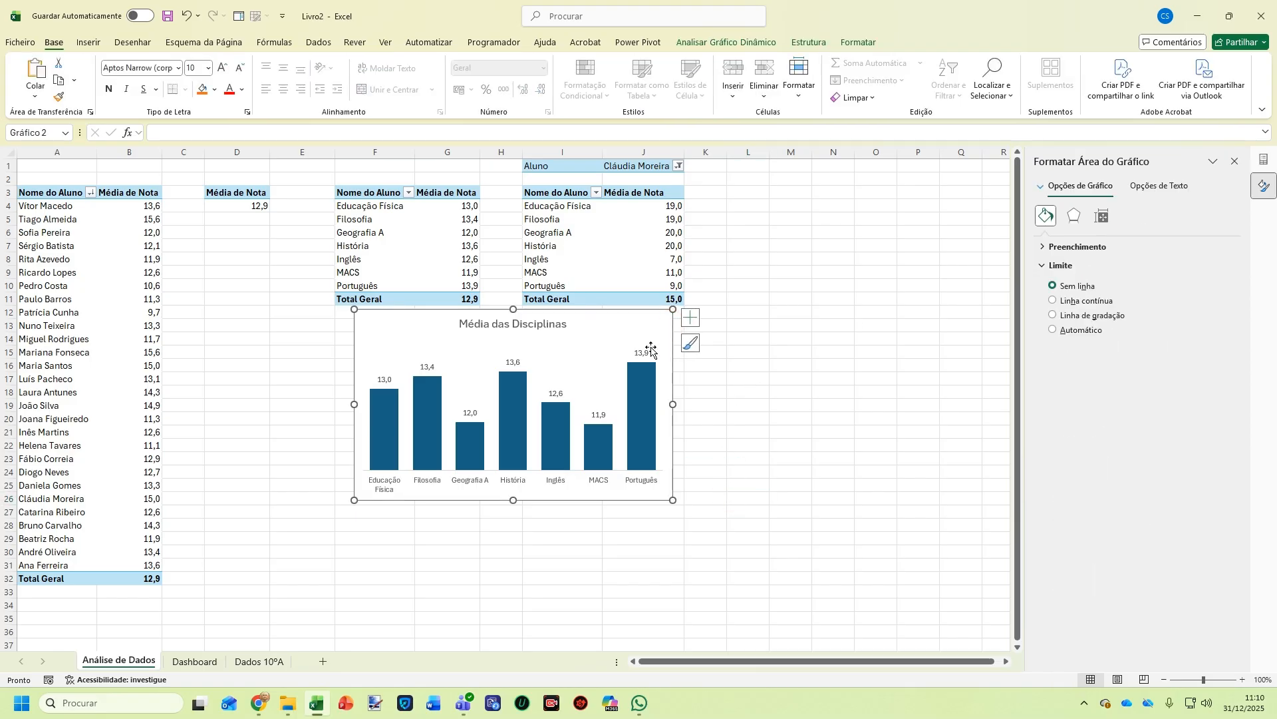
Move the Média das Disciplinas chart to the Dashboard beside the bar chart and widen it rightward
{"action": "key", "text": "Delete"}
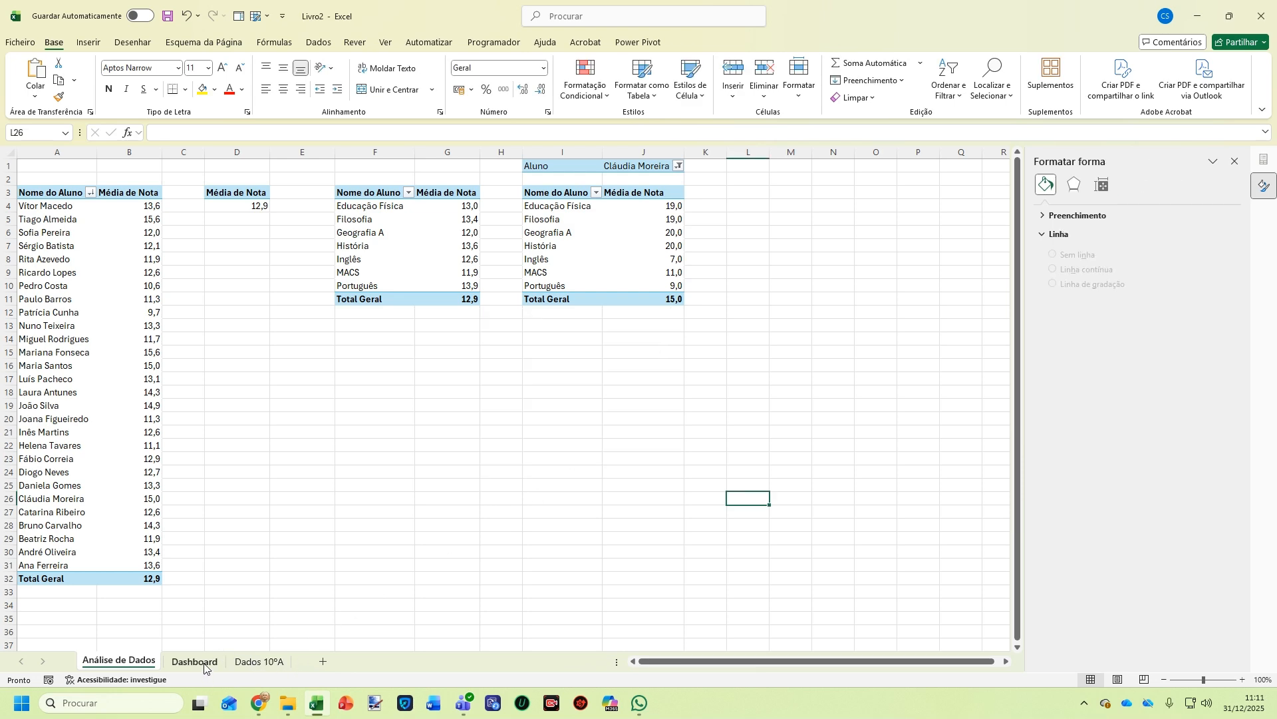
{"action": "left_click", "coordinate": [195, 661]}
{"action": "left_click", "coordinate": [723, 464]}
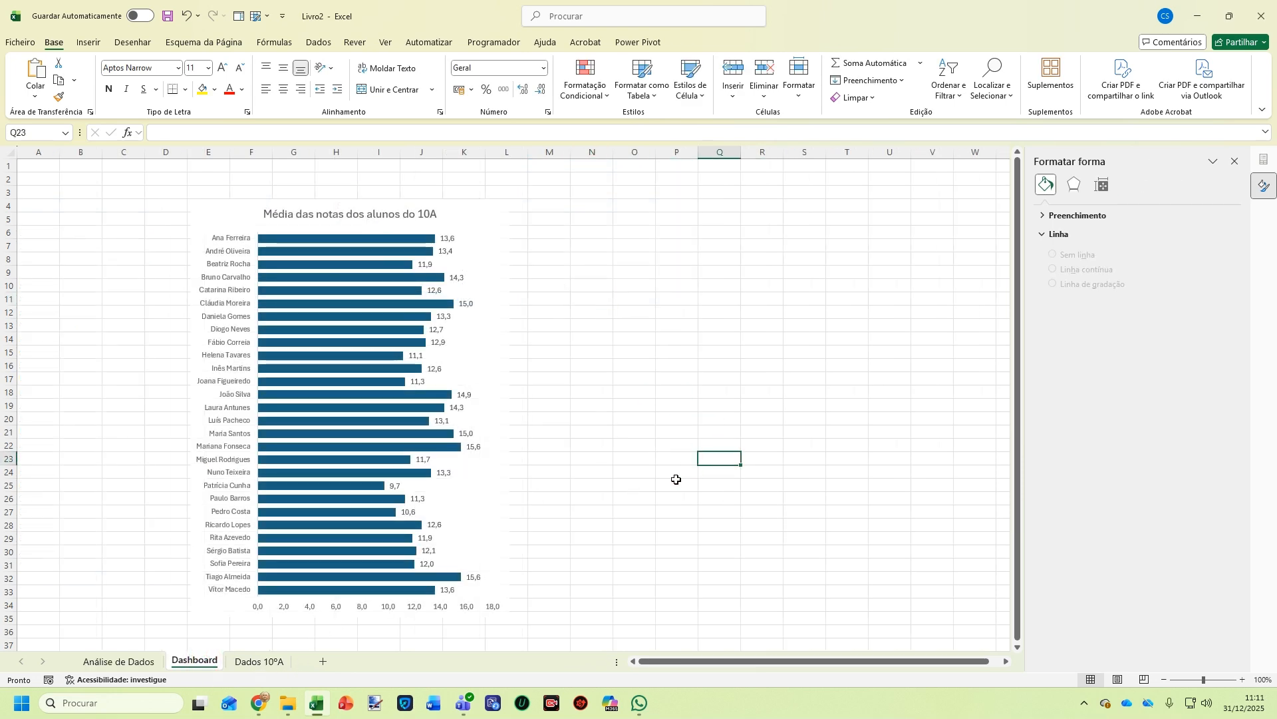
{"action": "key", "text": "ctrl+v"}
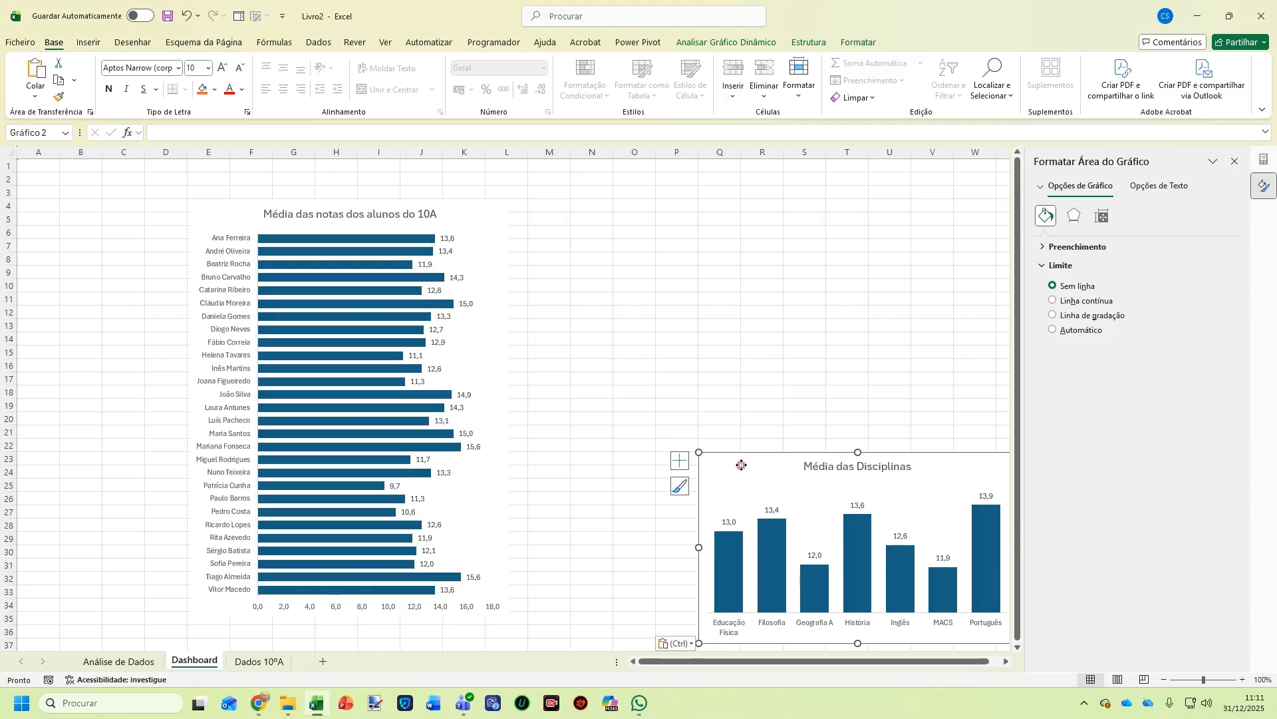
{"action": "left_click_drag", "start_coordinate": [742, 465], "coordinate": [573, 445]}
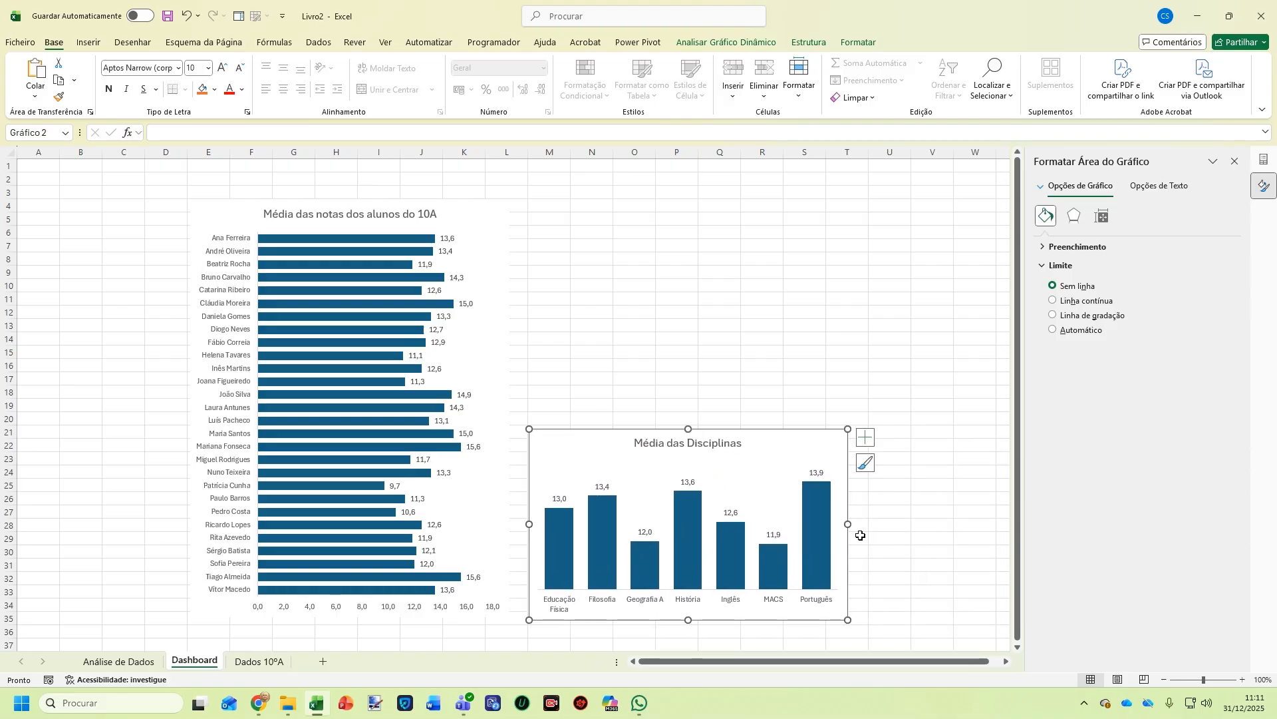
{"action": "left_click_drag", "start_coordinate": [847, 524], "coordinate": [994, 521]}
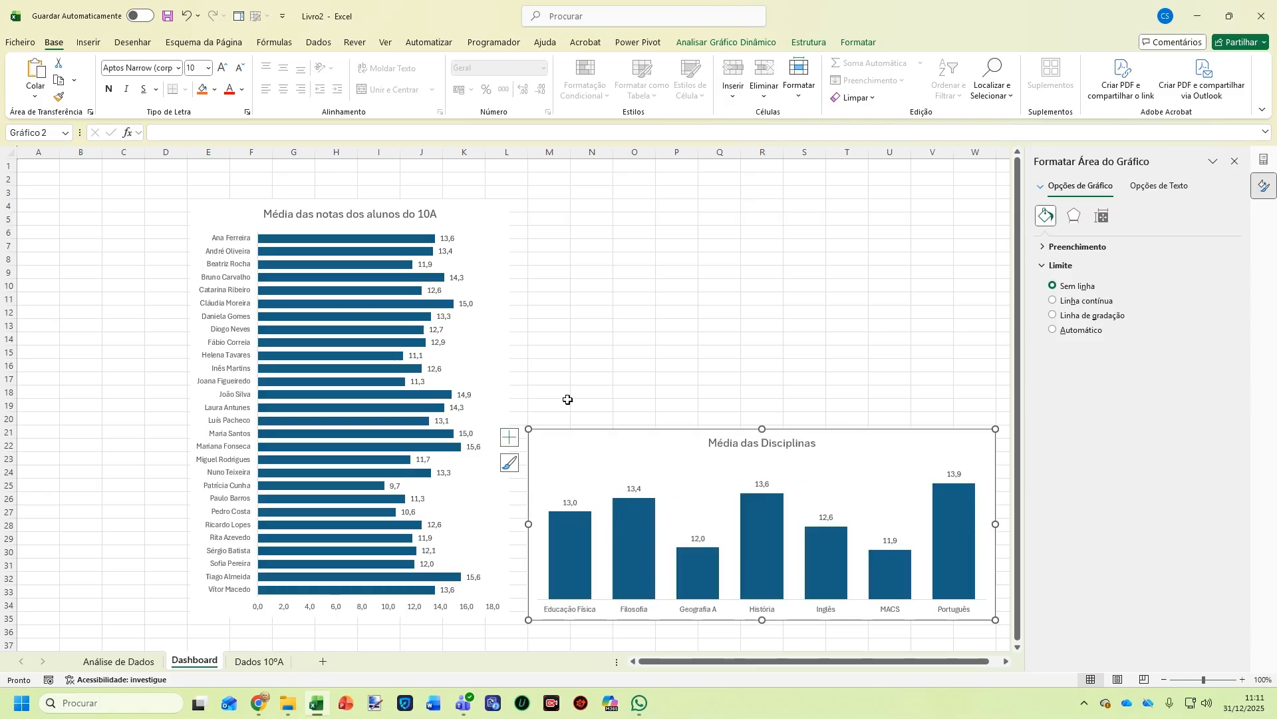
{"action": "left_click", "coordinate": [779, 444]}
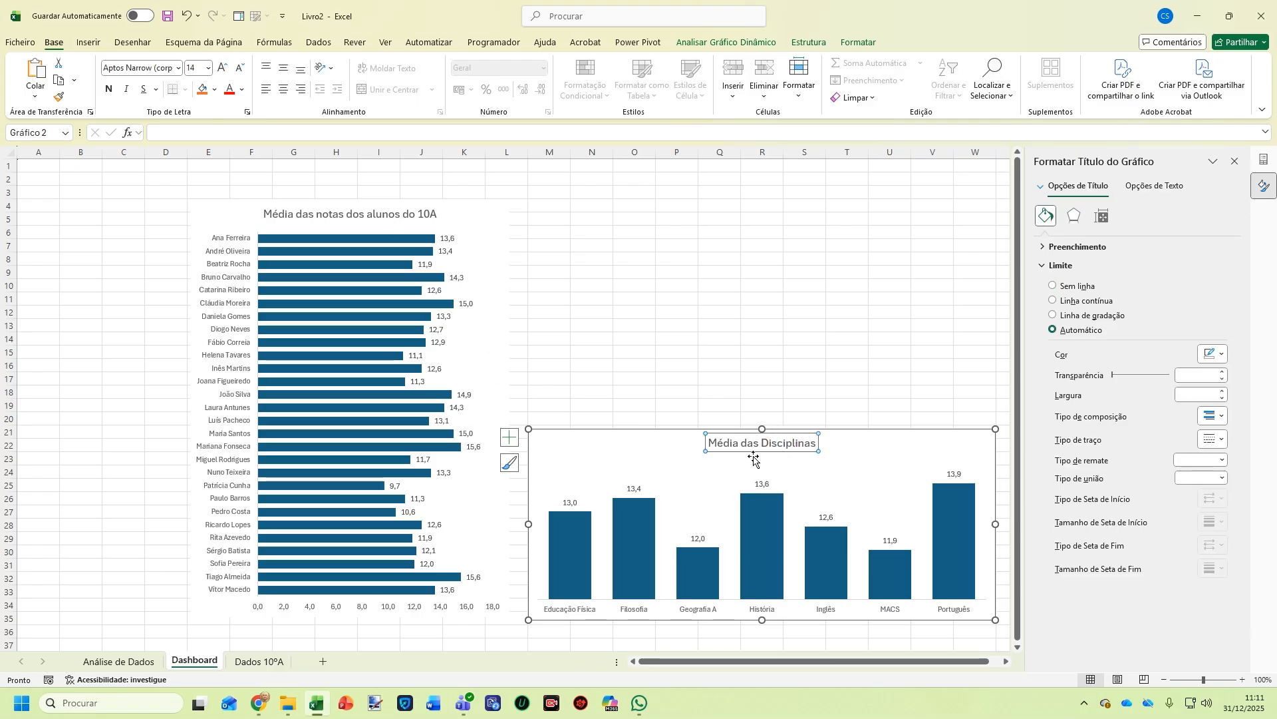
Make the Média das Disciplinas and student bar chart titles bold at size 18
{"action": "left_click", "coordinate": [221, 68]}
{"action": "left_click", "coordinate": [220, 68]}
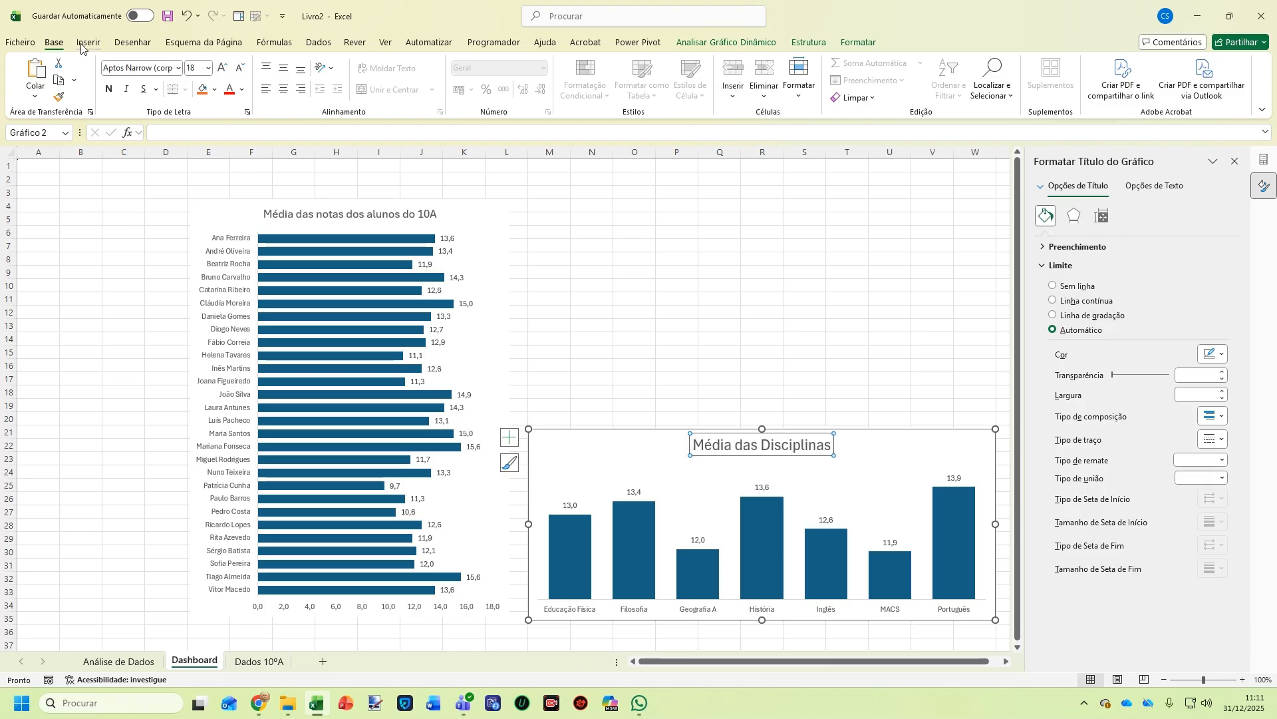
{"action": "left_click", "coordinate": [109, 89]}
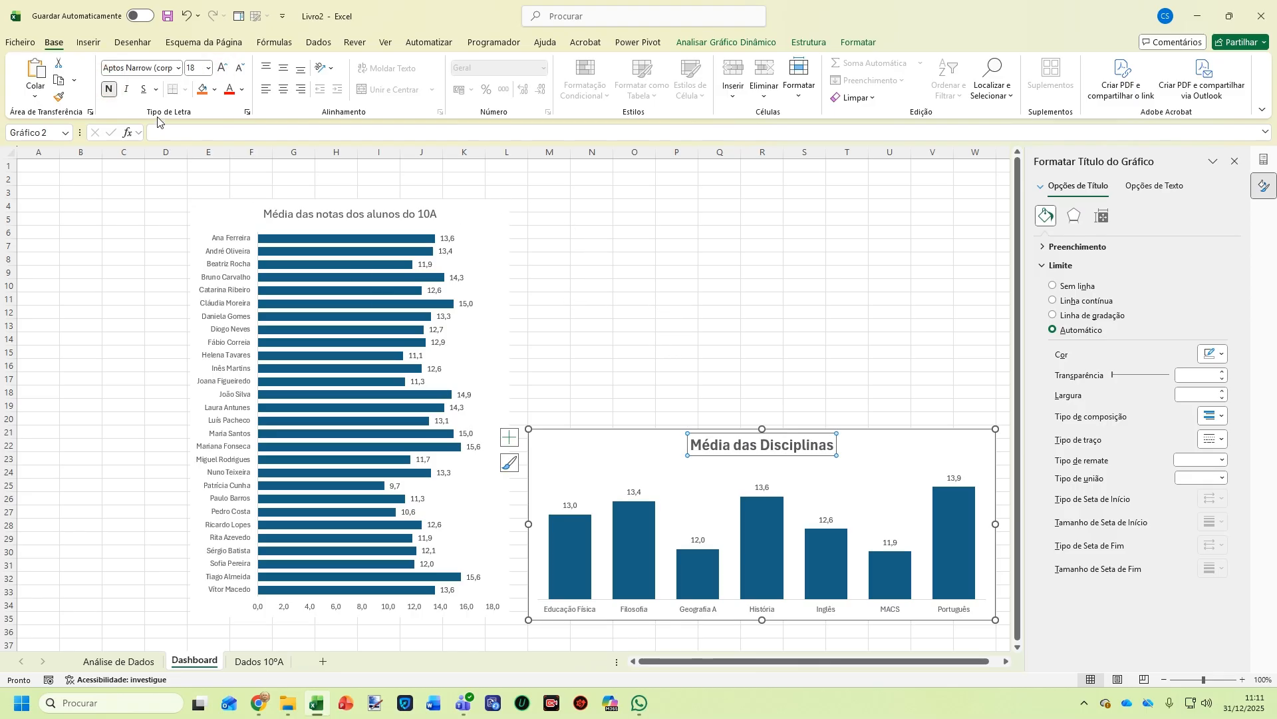
{"action": "left_click", "coordinate": [328, 209]}
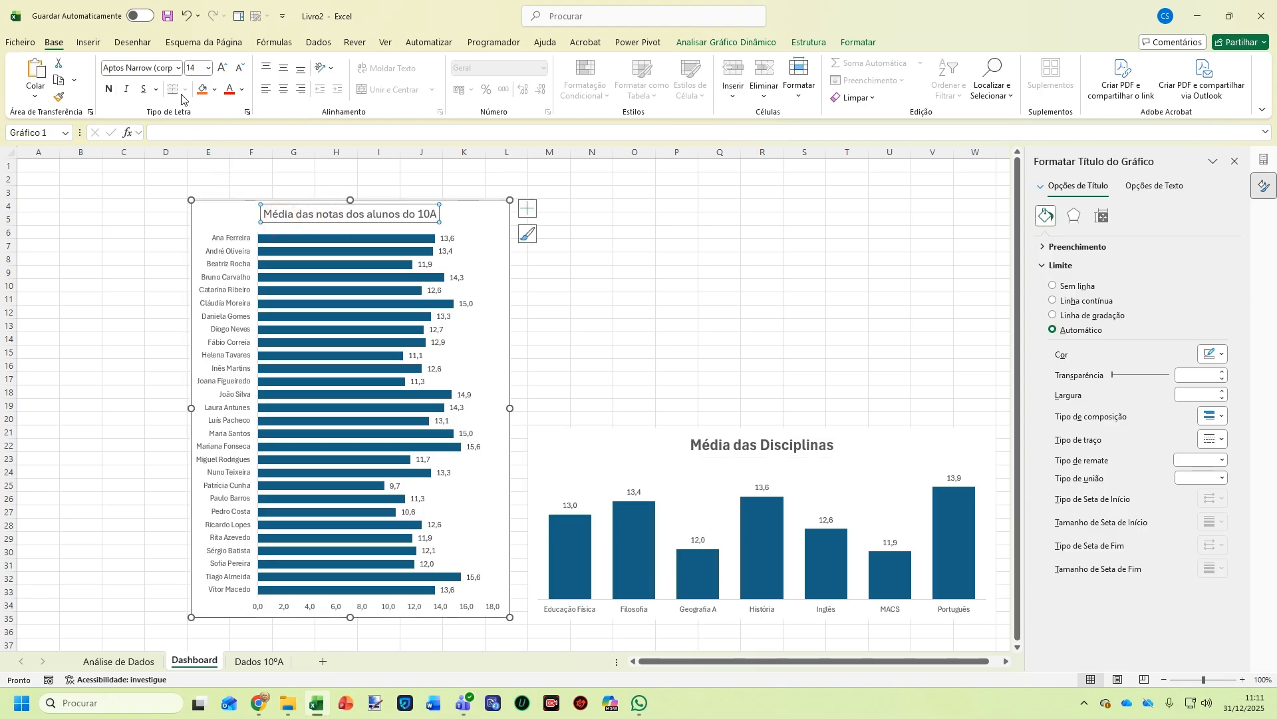
{"action": "left_click", "coordinate": [208, 68]}
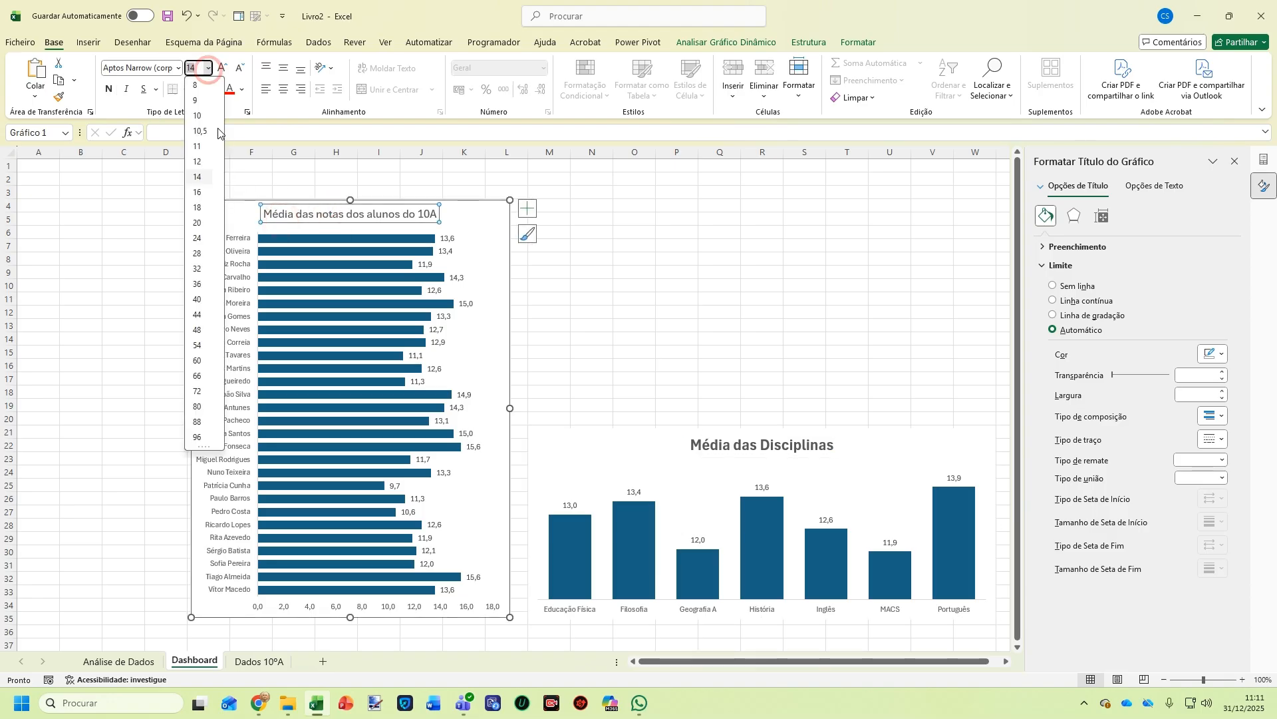
{"action": "left_click", "coordinate": [202, 205]}
{"action": "left_click", "coordinate": [109, 89]}
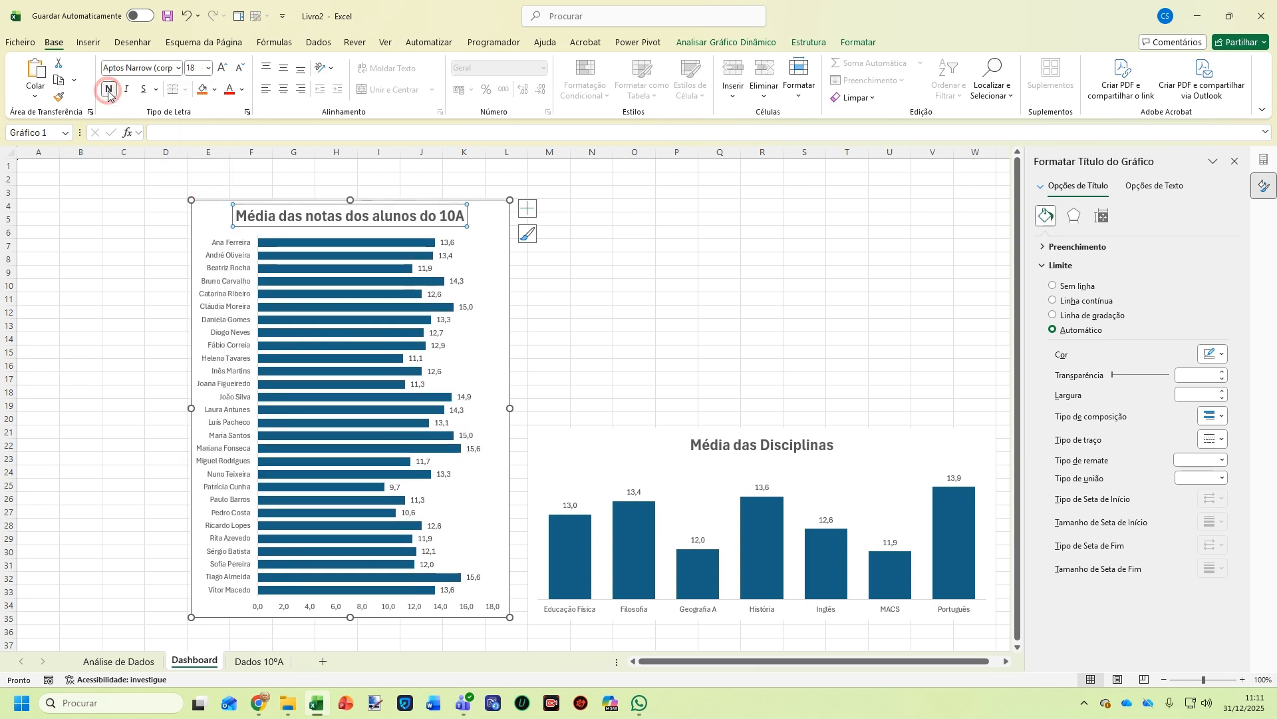
{"action": "left_click_drag", "start_coordinate": [772, 334], "coordinate": [772, 329]}
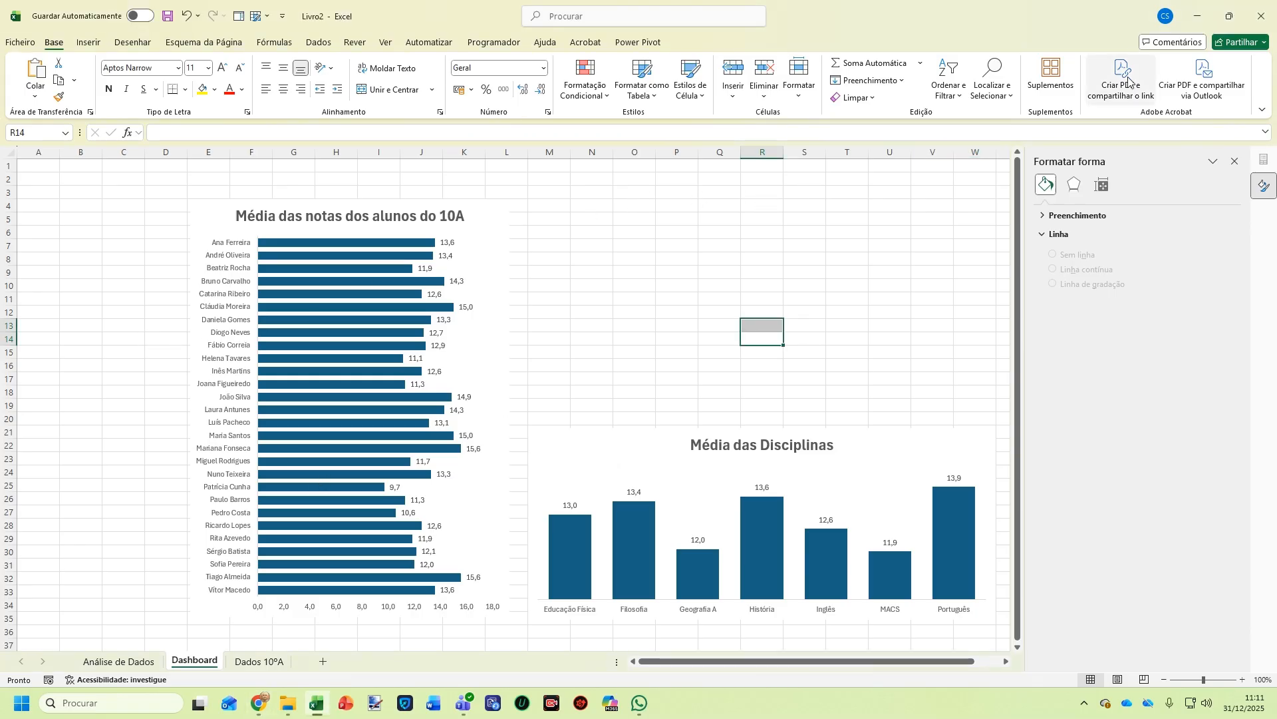
Insert a clustered column pivot chart from the single-student pivot table on Análise de Dados
{"action": "left_click", "coordinate": [119, 661]}
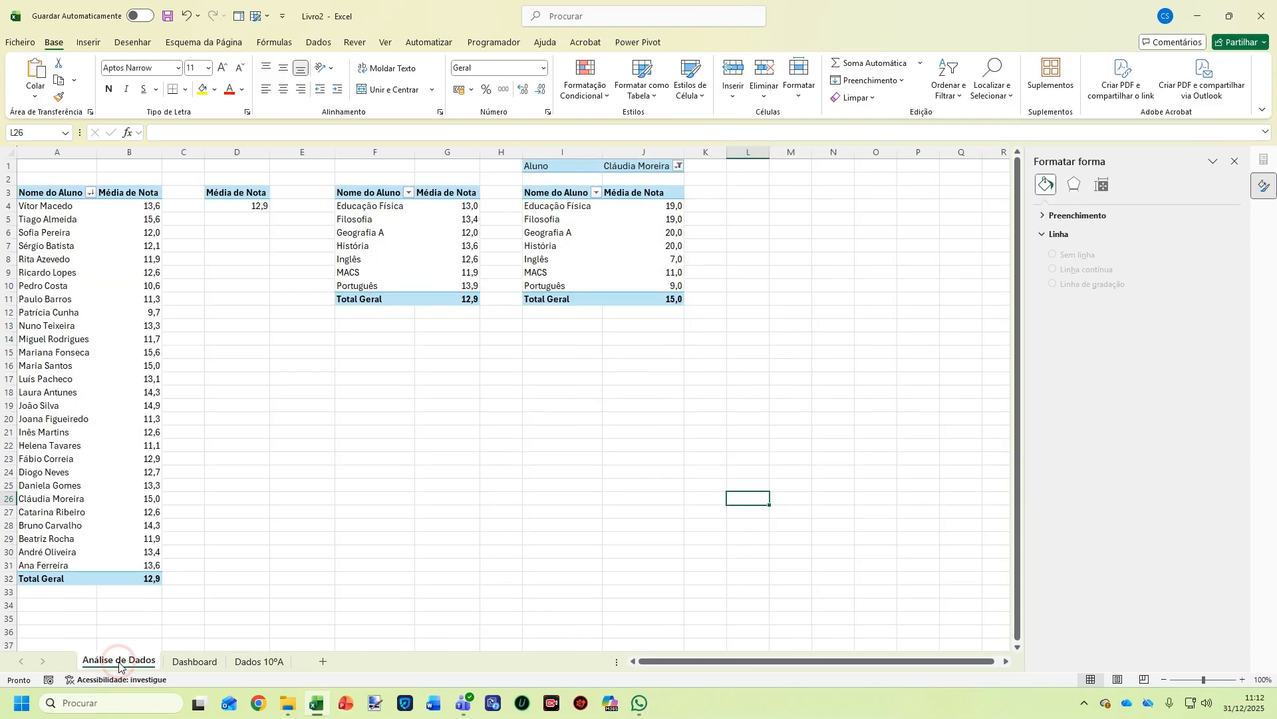
{"action": "left_click_drag", "start_coordinate": [557, 197], "coordinate": [650, 296]}
{"action": "left_click", "coordinate": [650, 296]}
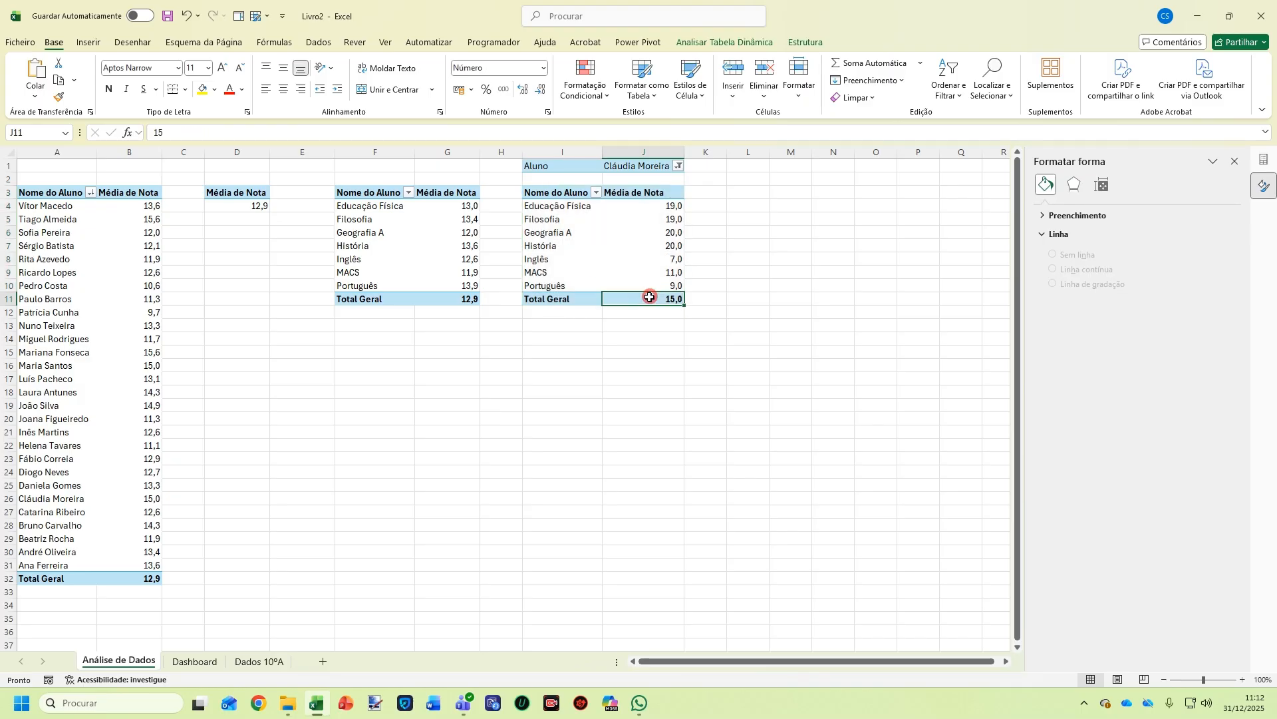
{"action": "left_click", "coordinate": [566, 230]}
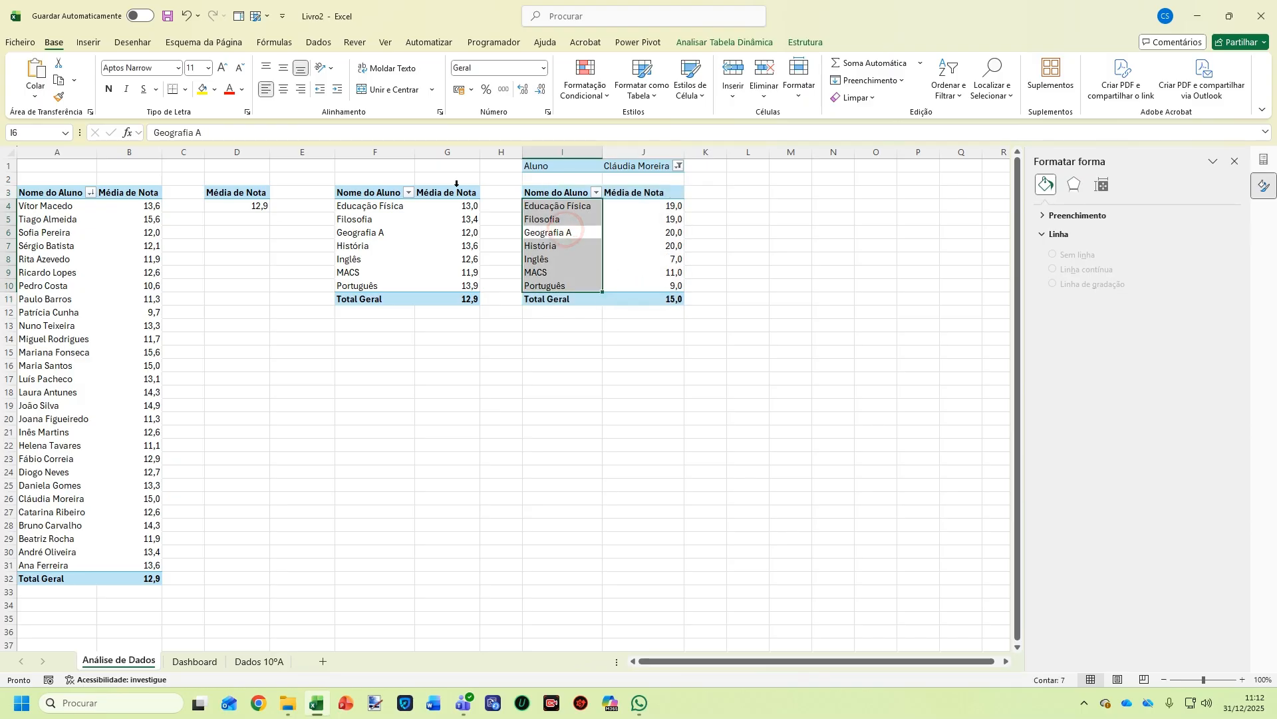
{"action": "left_click", "coordinate": [80, 44]}
{"action": "left_click", "coordinate": [615, 73]}
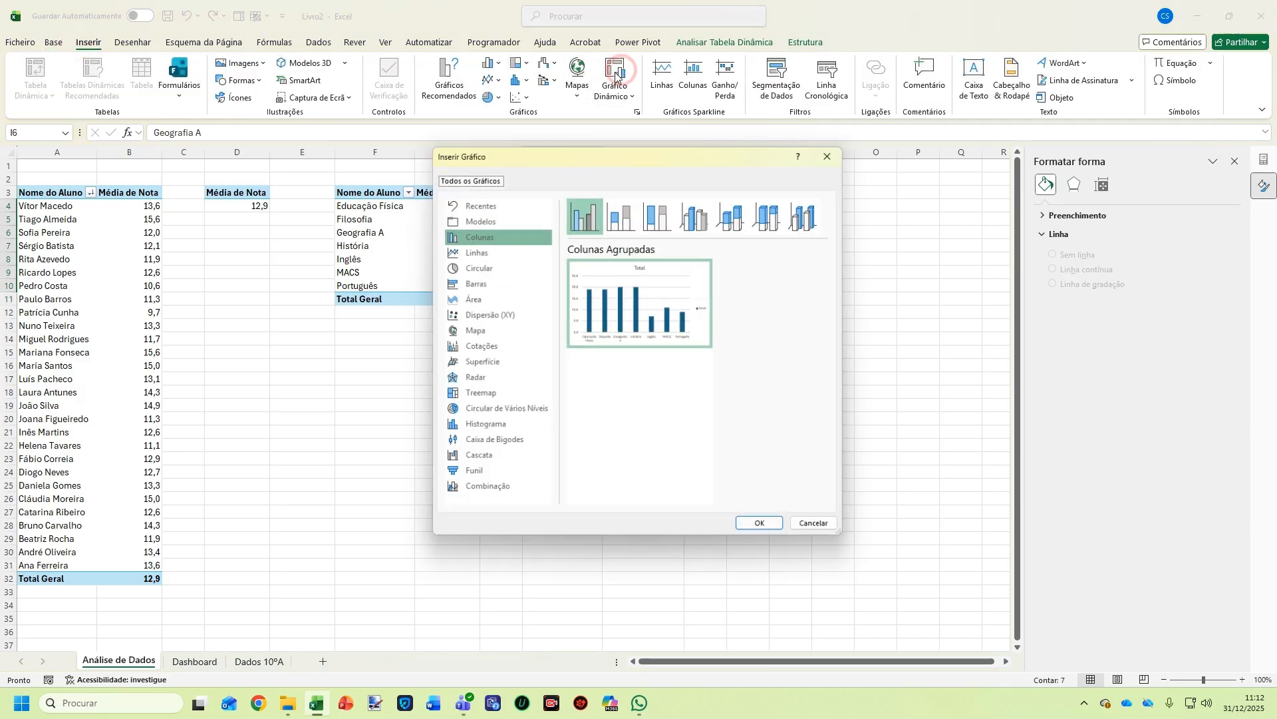
{"action": "mouse_move", "coordinate": [613, 326]}
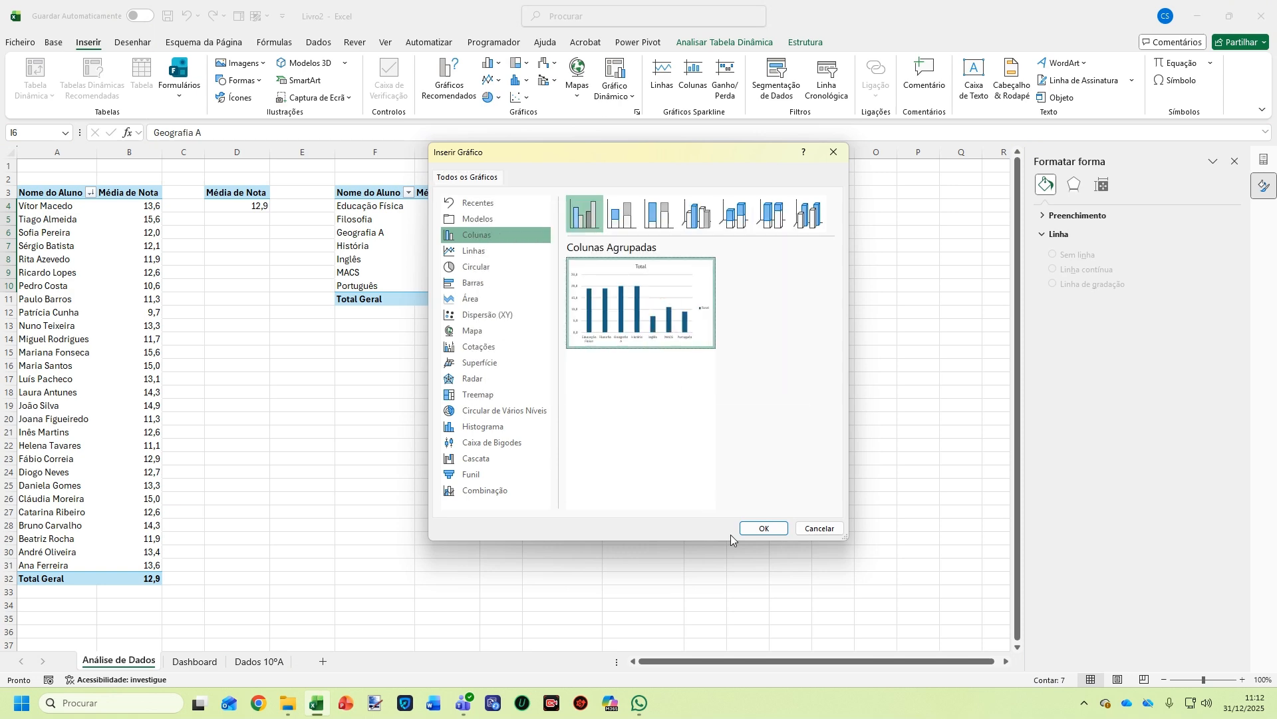
{"action": "left_click", "coordinate": [763, 529]}
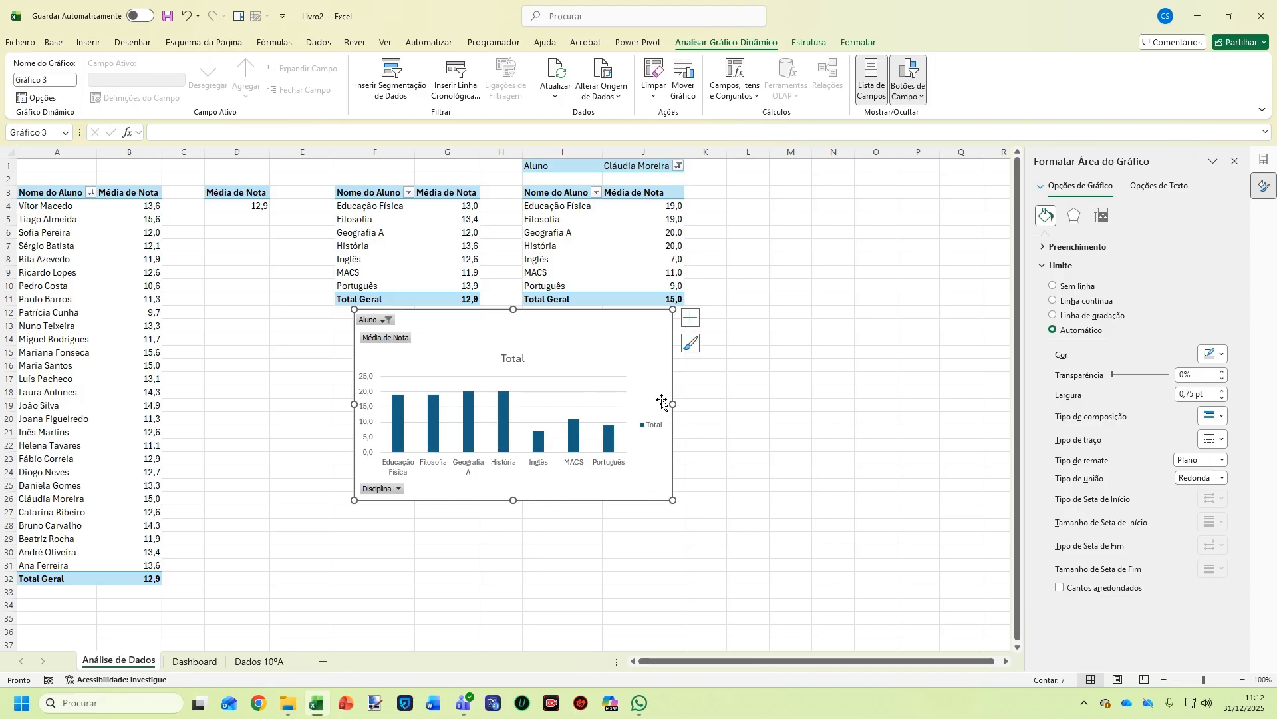
Widen the new chart to the right and delete its horizontal gridlines
{"action": "left_click_drag", "start_coordinate": [674, 406], "coordinate": [791, 405]}
{"action": "right_click", "coordinate": [575, 423]}
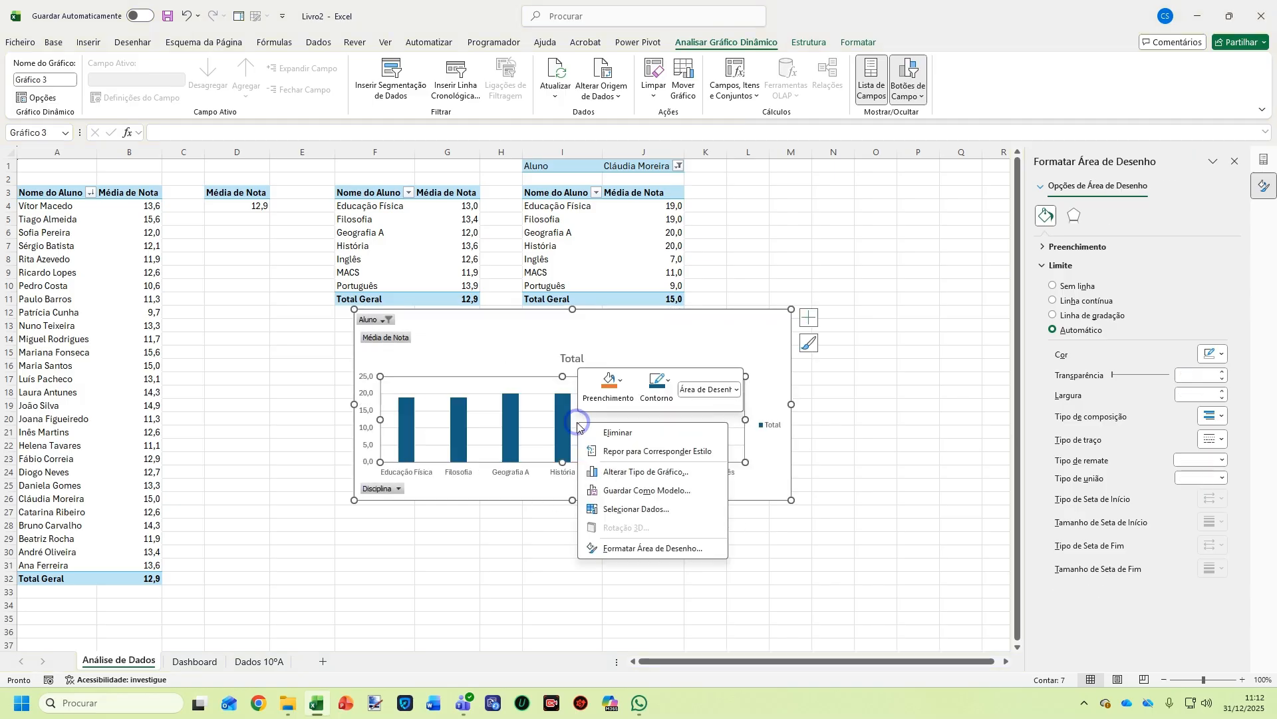
{"action": "left_click", "coordinate": [589, 408]}
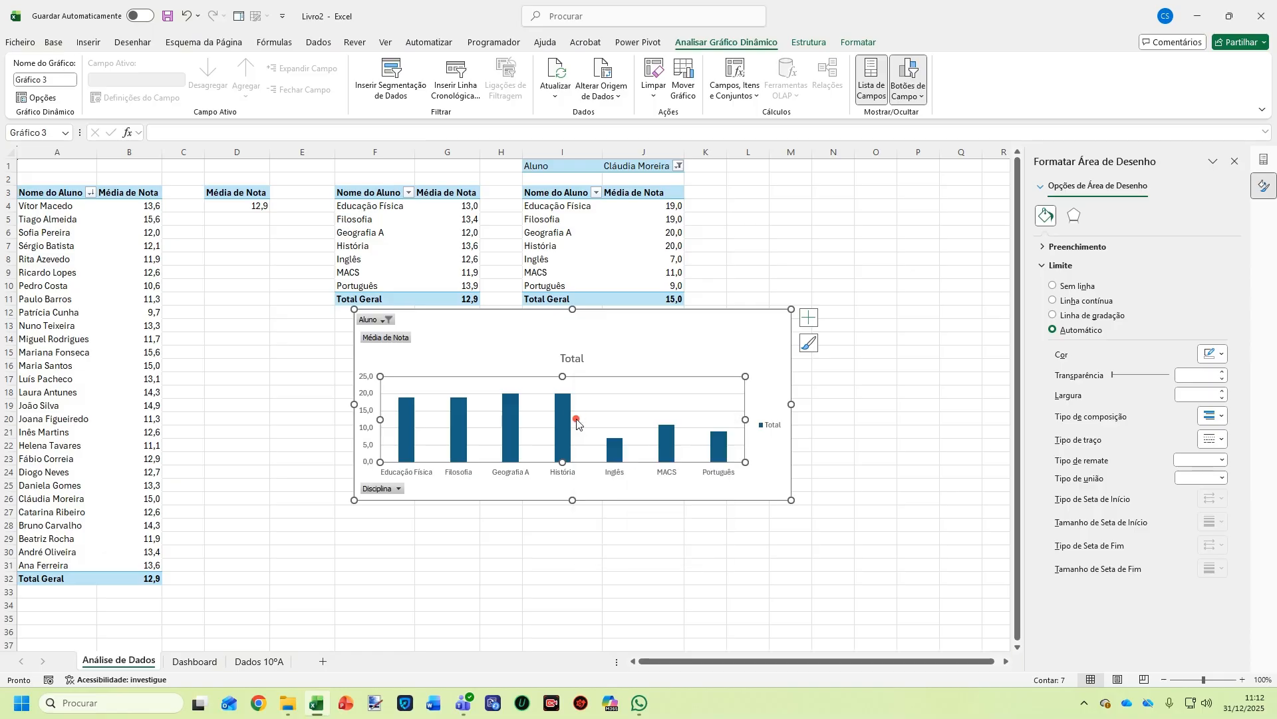
{"action": "left_click", "coordinate": [588, 409]}
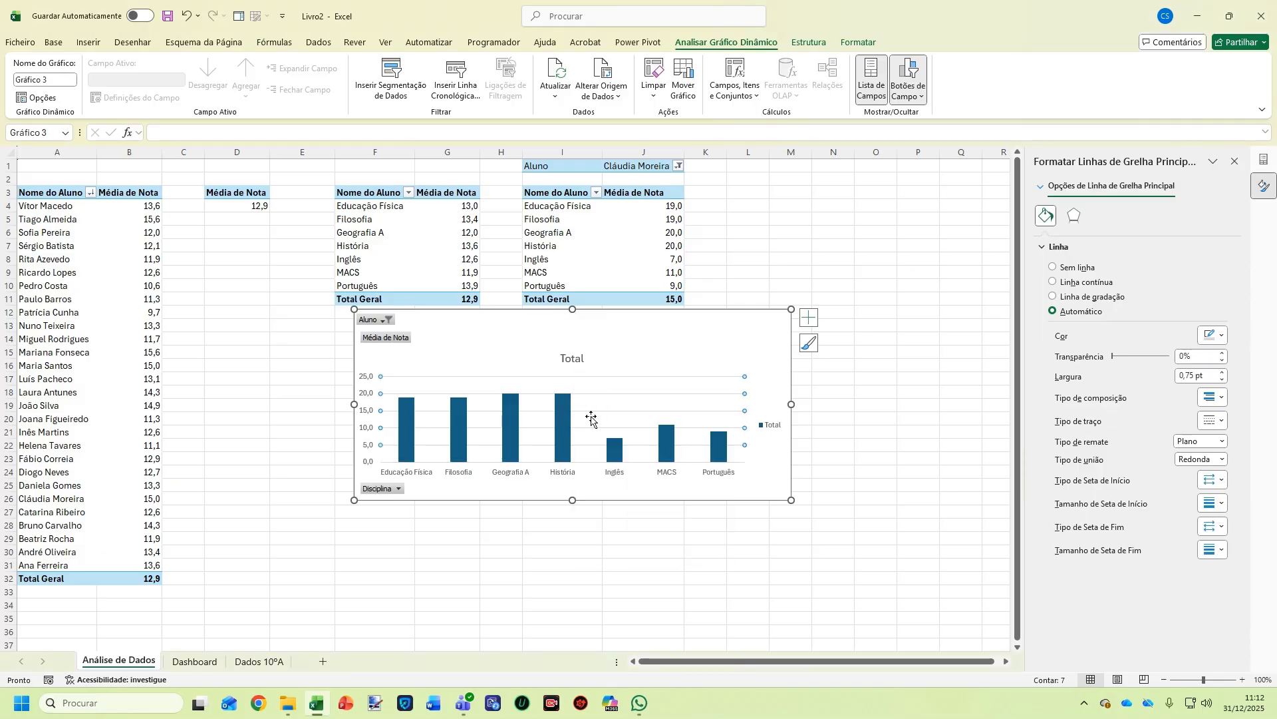
{"action": "key", "text": "Delete"}
Set the bars' gap width to 50% and add value labels like 19,0 and 7,0
{"action": "right_click", "coordinate": [619, 454]}
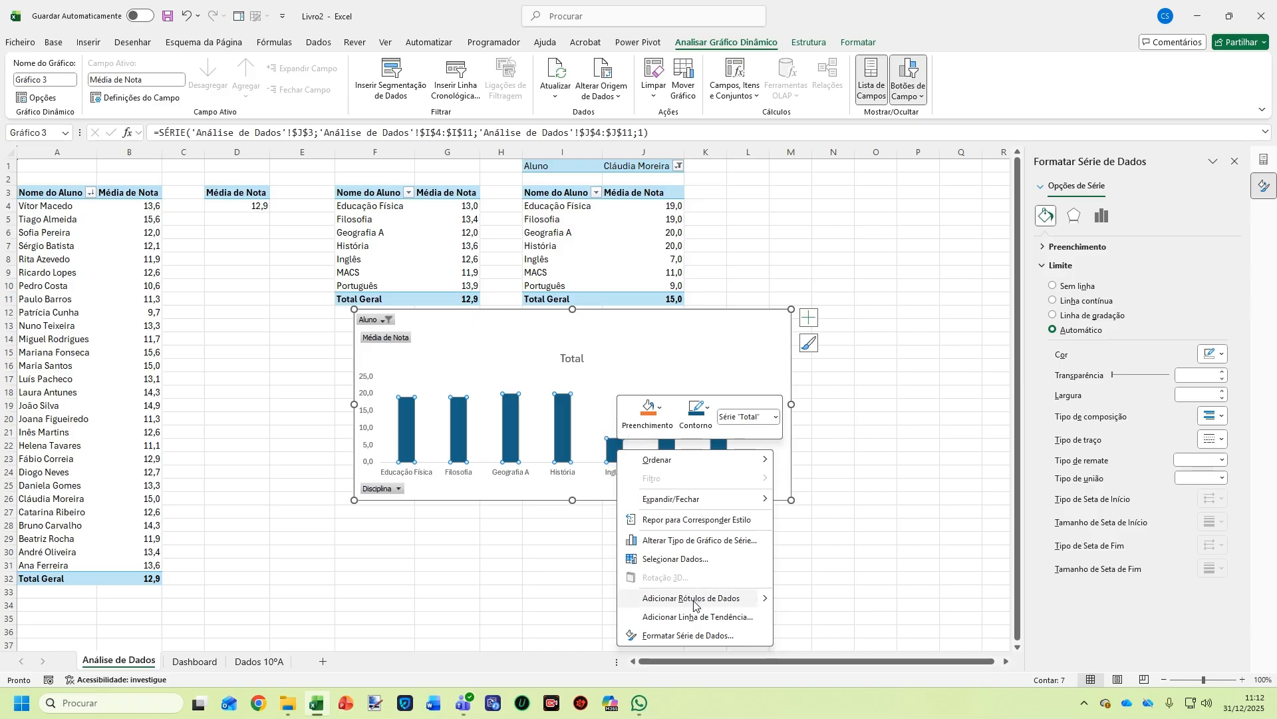
{"action": "left_click", "coordinate": [737, 634]}
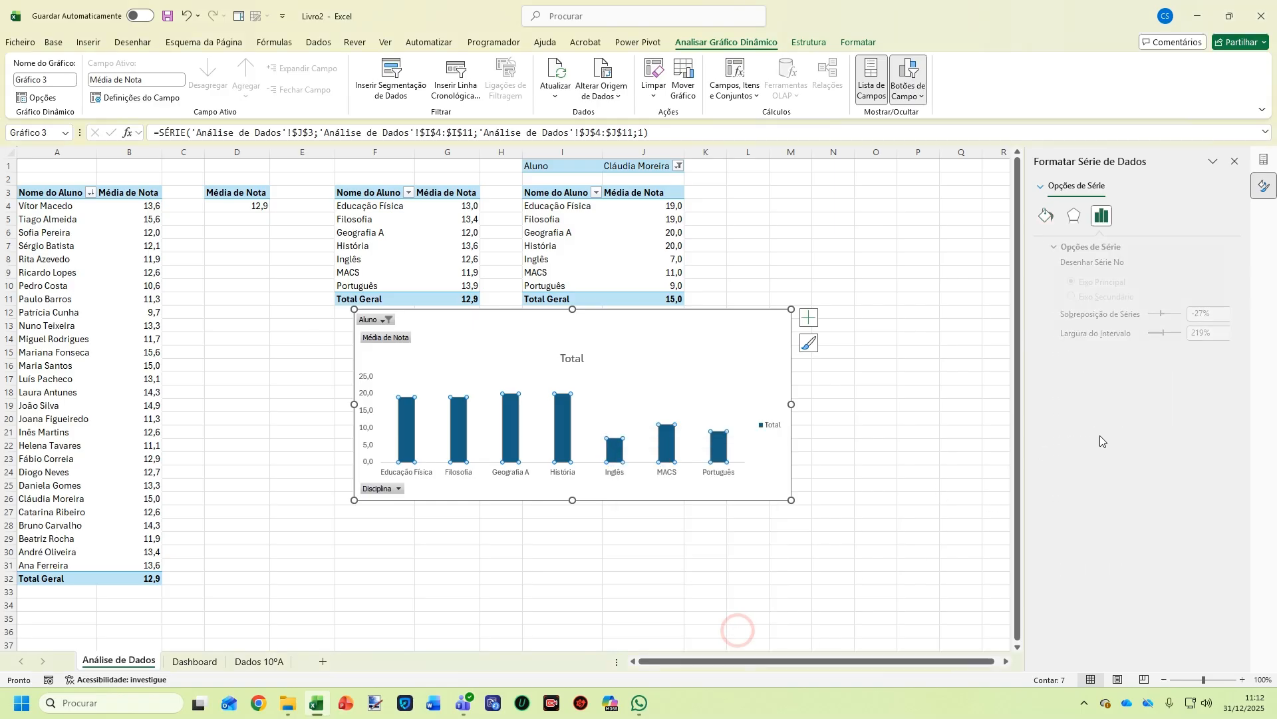
{"action": "double_click", "coordinate": [1186, 333]}
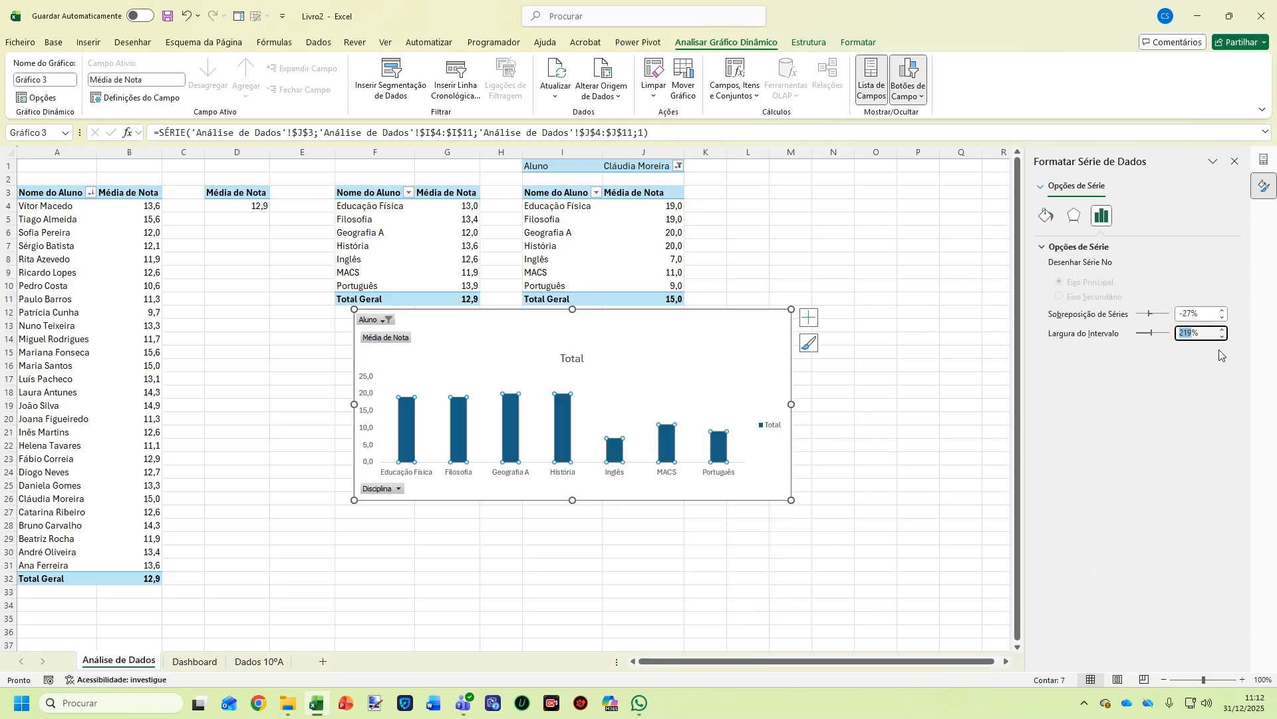
{"action": "type", "text": "50"}
{"action": "key", "text": "Return"}
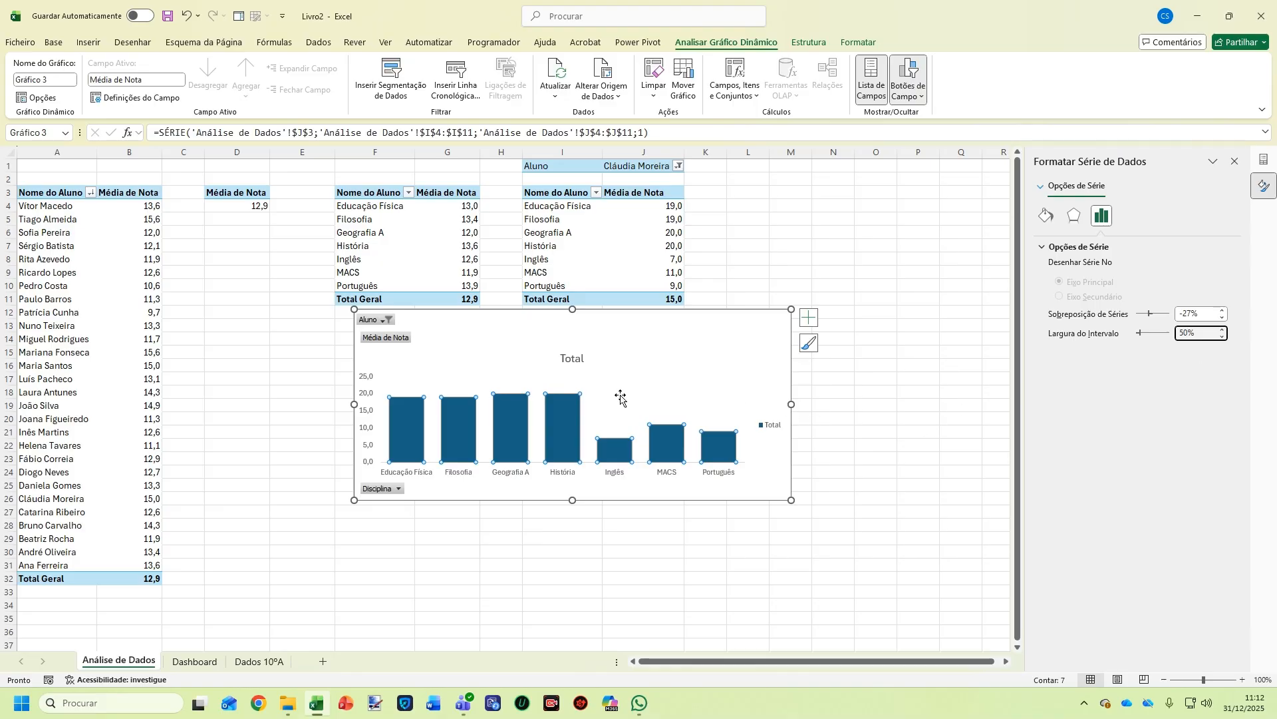
{"action": "right_click", "coordinate": [566, 418]}
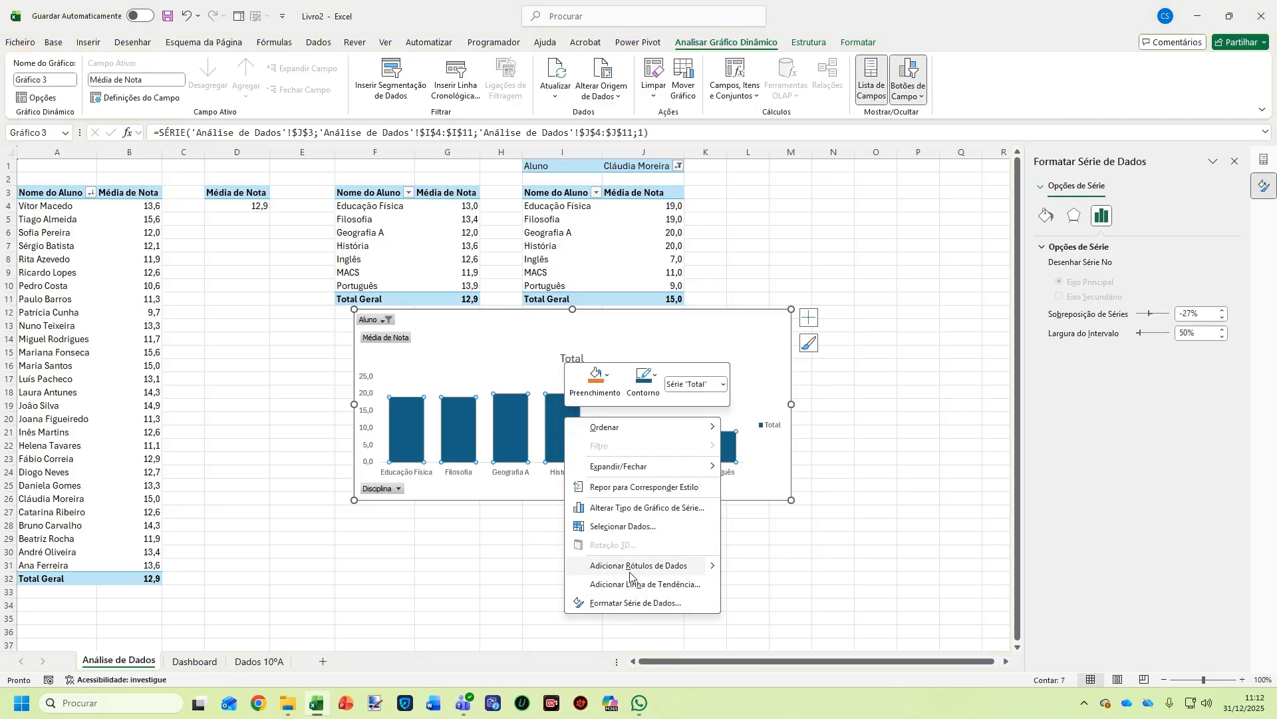
{"action": "left_click", "coordinate": [630, 567]}
{"action": "left_click", "coordinate": [571, 363]}
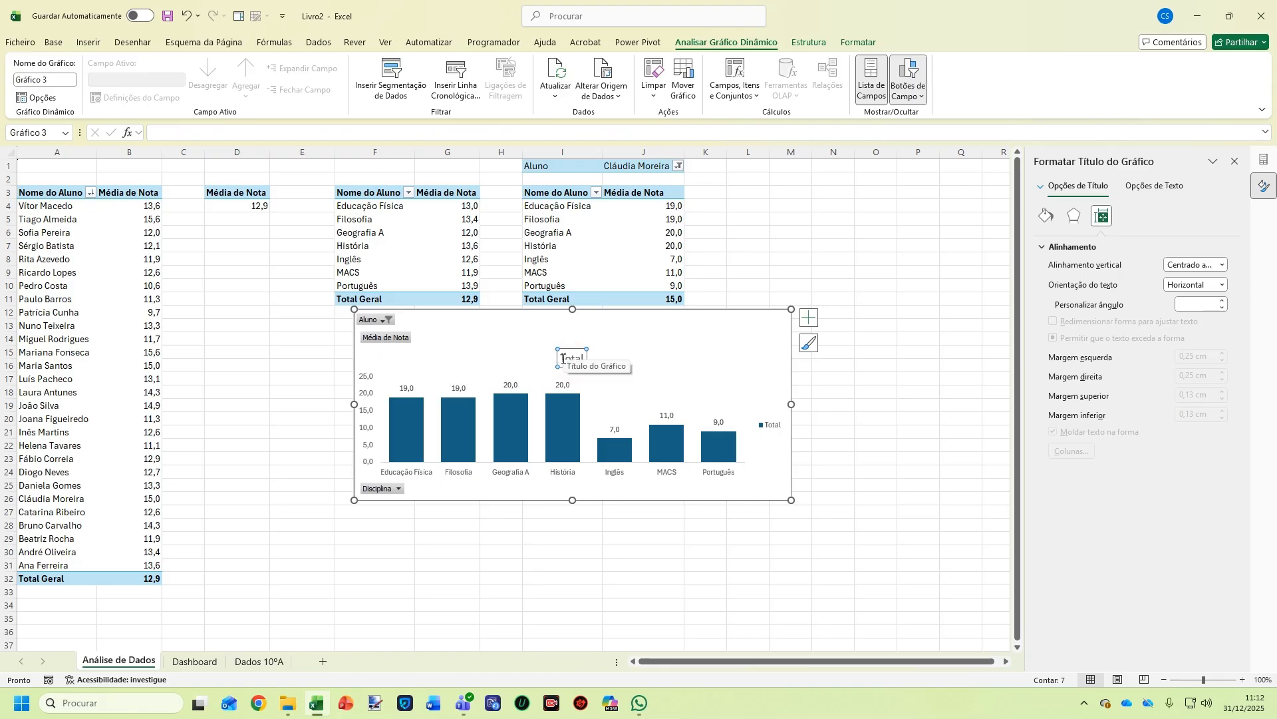
Replace the chart title Total with 'Notas do aluno'
{"action": "left_click_drag", "start_coordinate": [562, 358], "coordinate": [587, 359]}
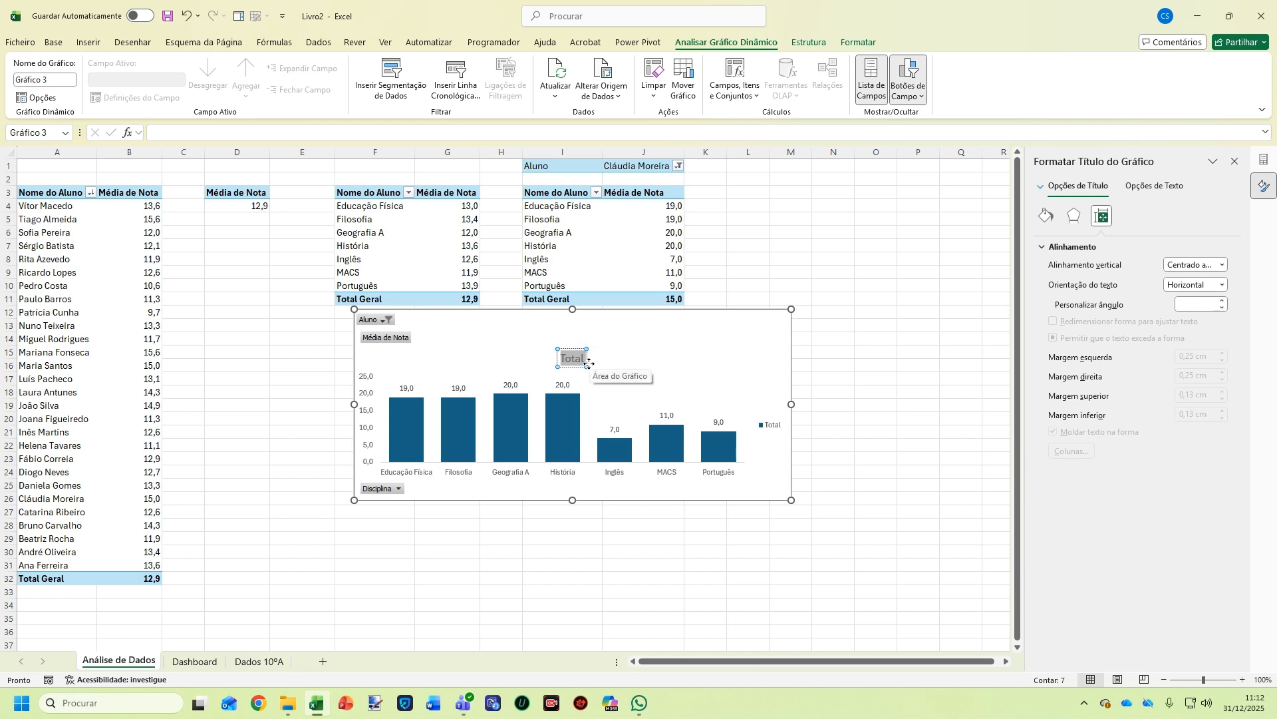
{"action": "type", "text": "Notas d"}
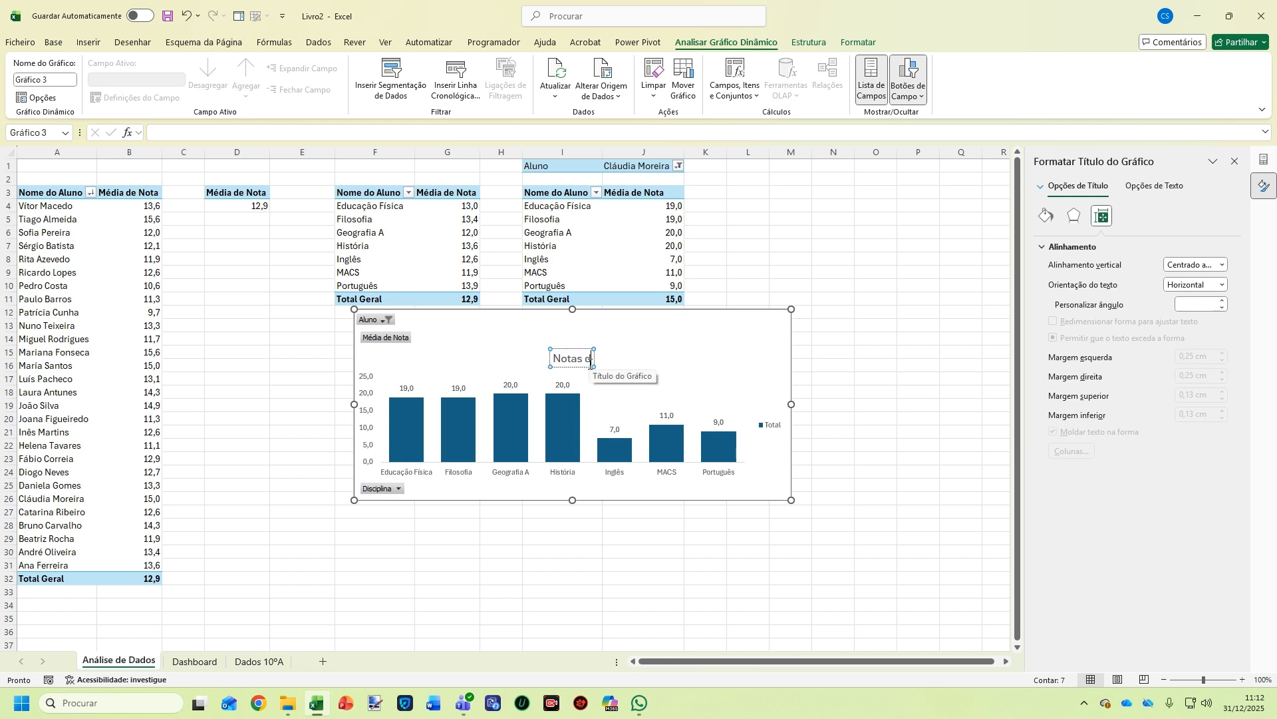
{"action": "type", "text": "es"}
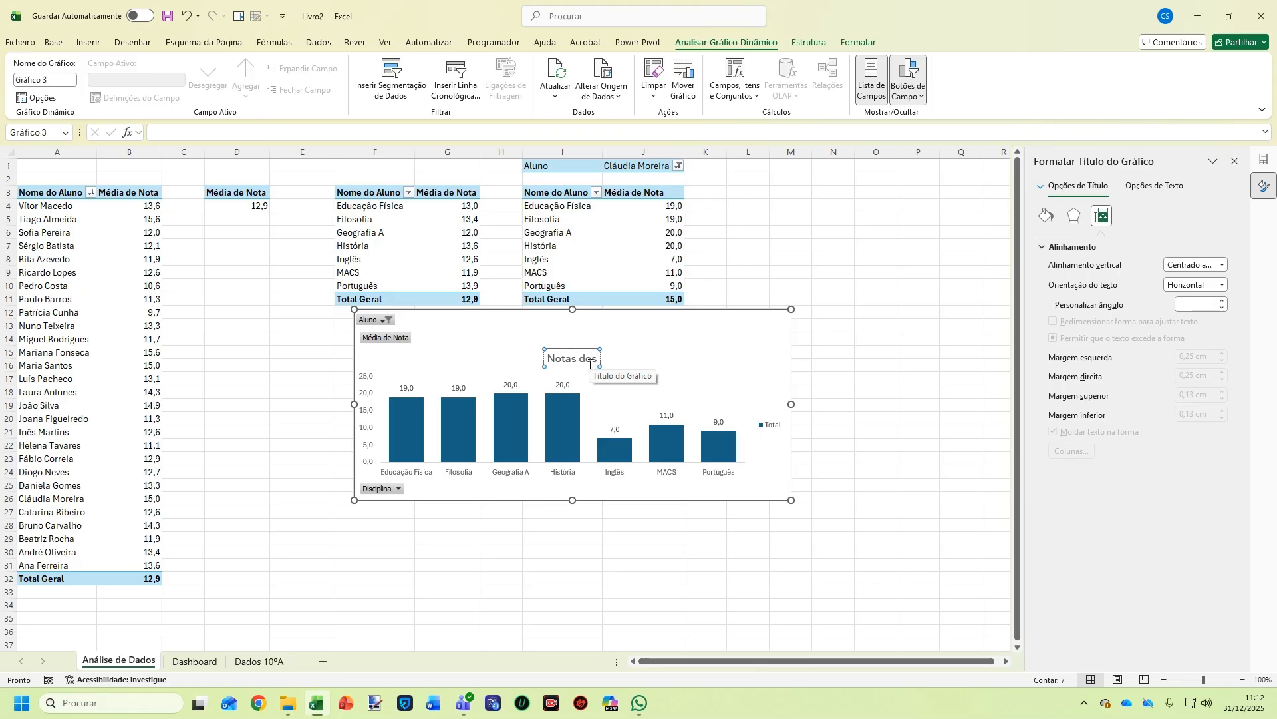
{"action": "type", "text": " al"}
{"action": "key", "text": "BackSpace"}
{"action": "key", "text": "BackSpace"}
{"action": "key", "text": "BackSpace"}
{"action": "key", "text": "BackSpace"}
{"action": "type", "text": "aluno"}
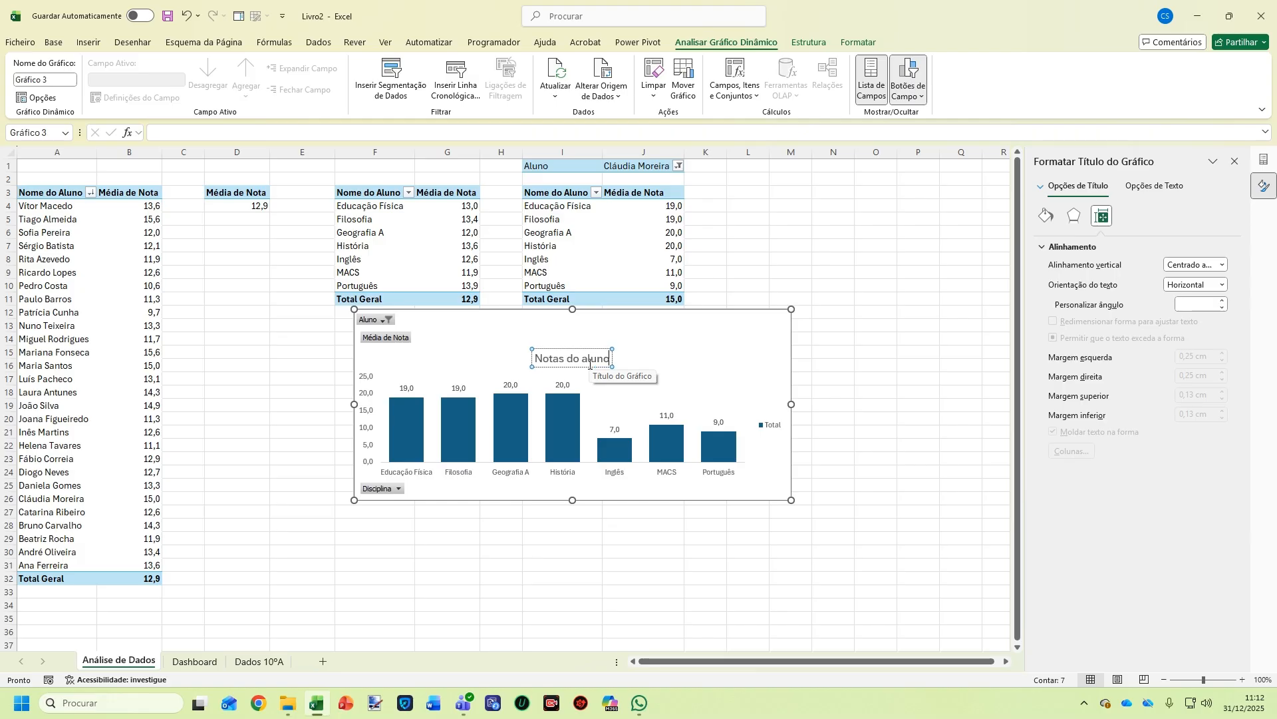
{"action": "right_click", "coordinate": [402, 344]}
Hide all field buttons on the chart and delete its legend
{"action": "left_click", "coordinate": [370, 377]}
{"action": "right_click", "coordinate": [394, 341]}
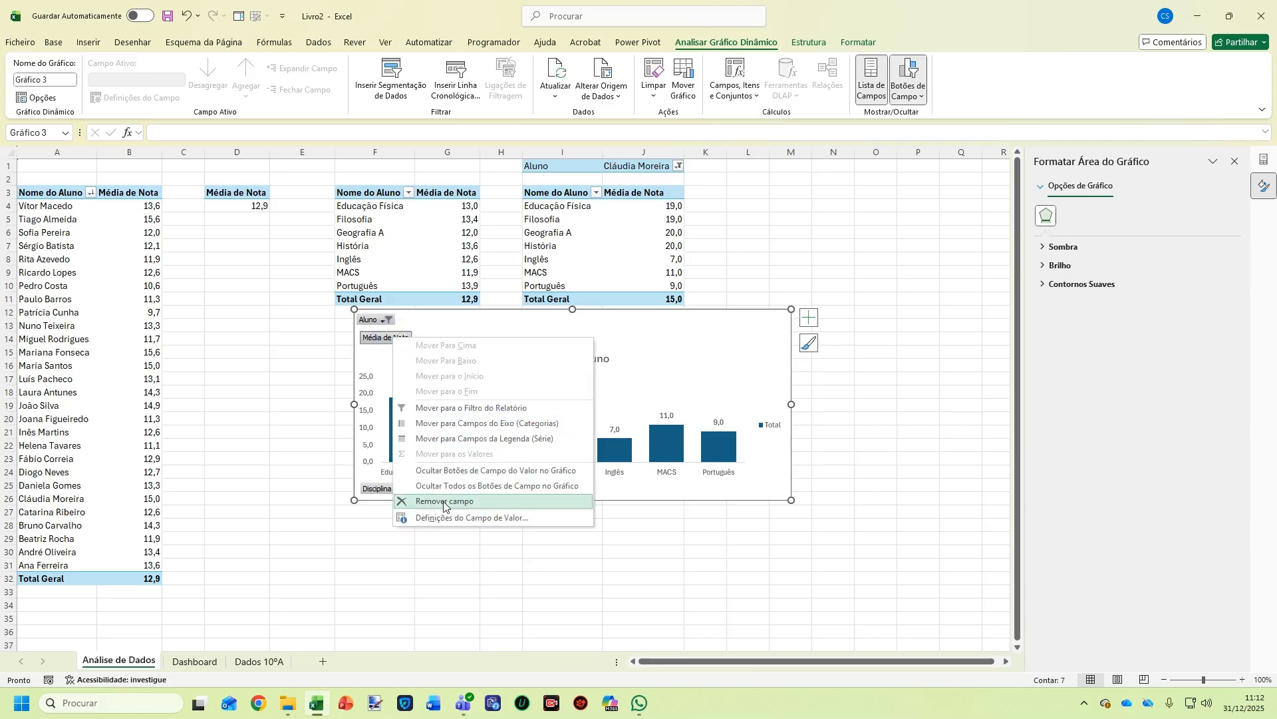
{"action": "left_click", "coordinate": [465, 485]}
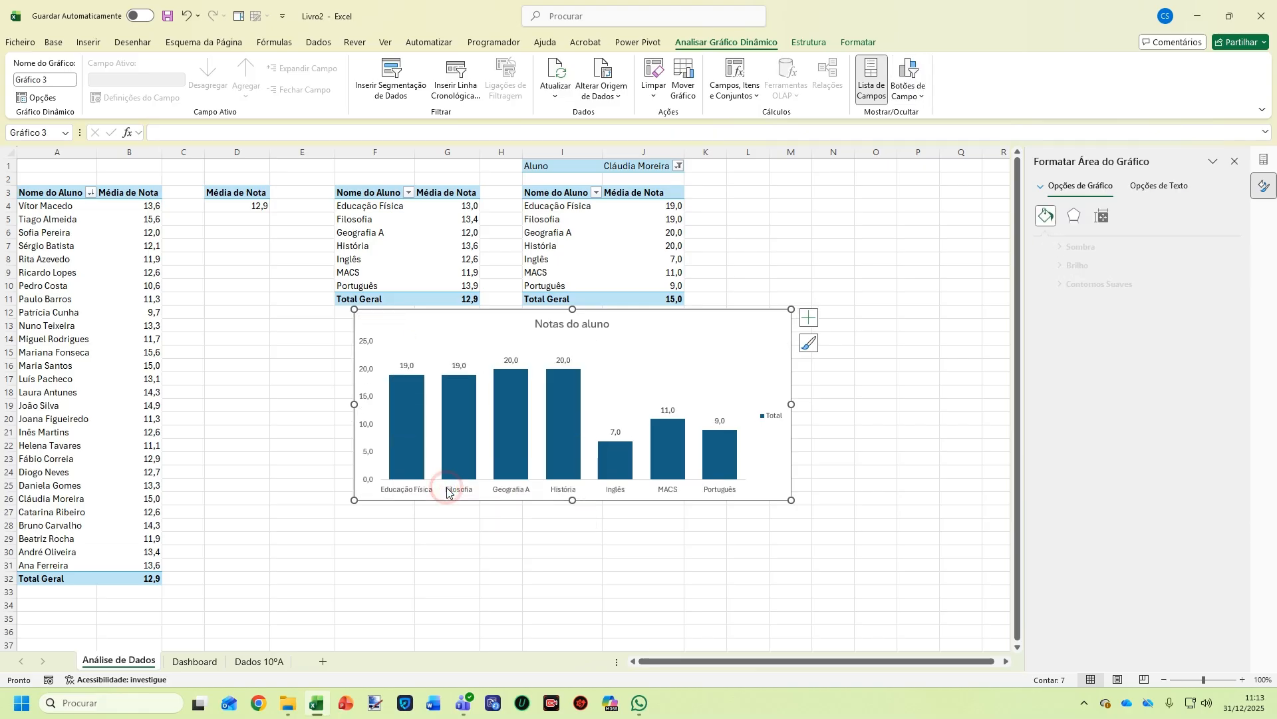
{"action": "left_click", "coordinate": [765, 416]}
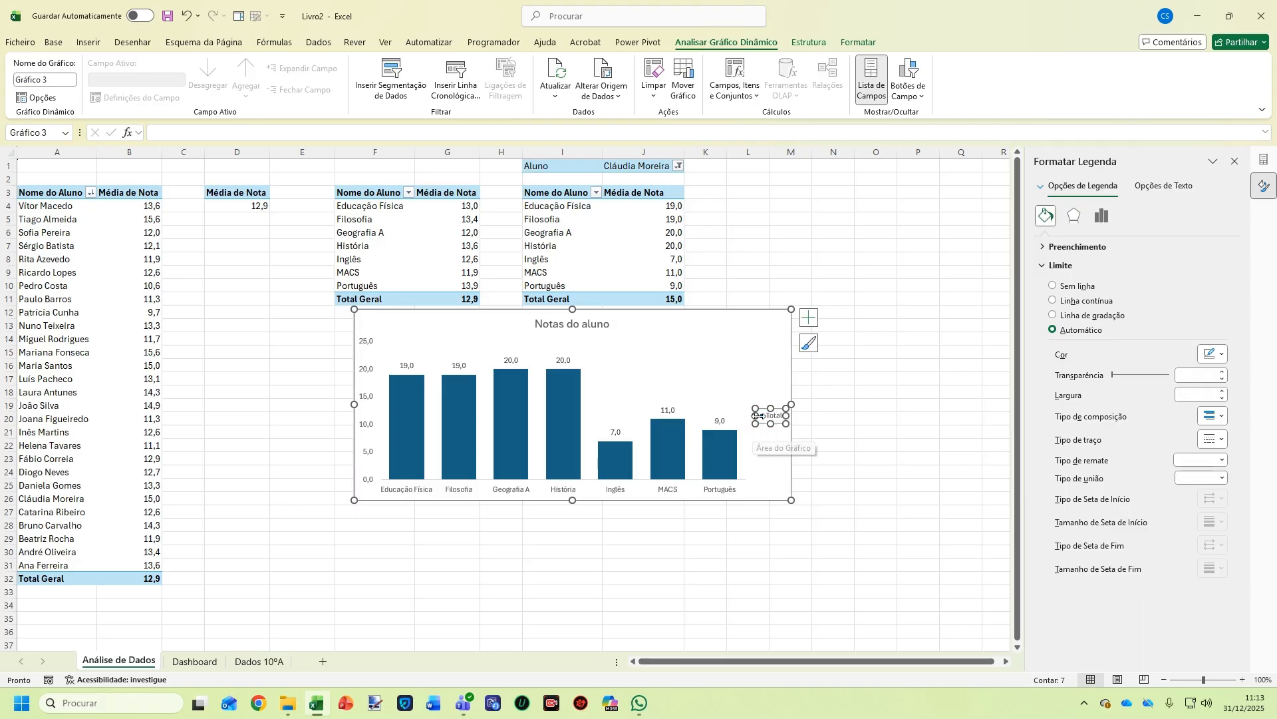
{"action": "key", "text": "Delete"}
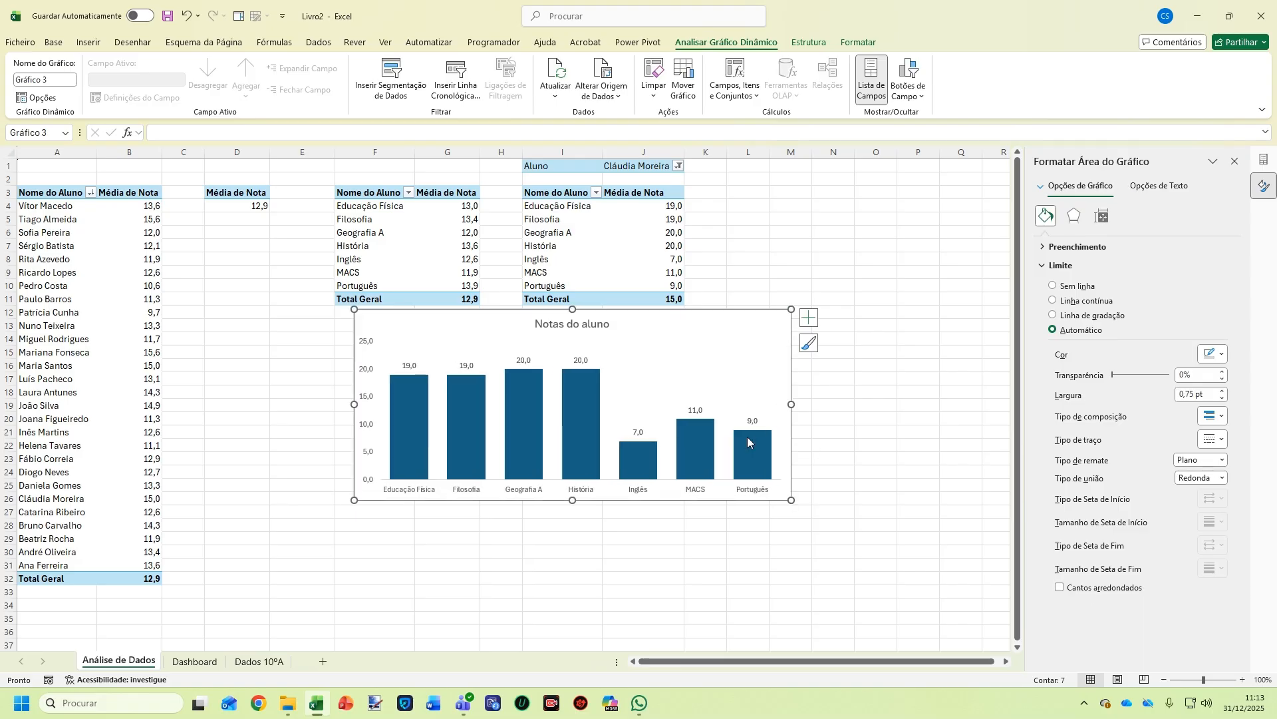
Set the chart border to no line and delete the vertical value axis
{"action": "right_click", "coordinate": [751, 319]}
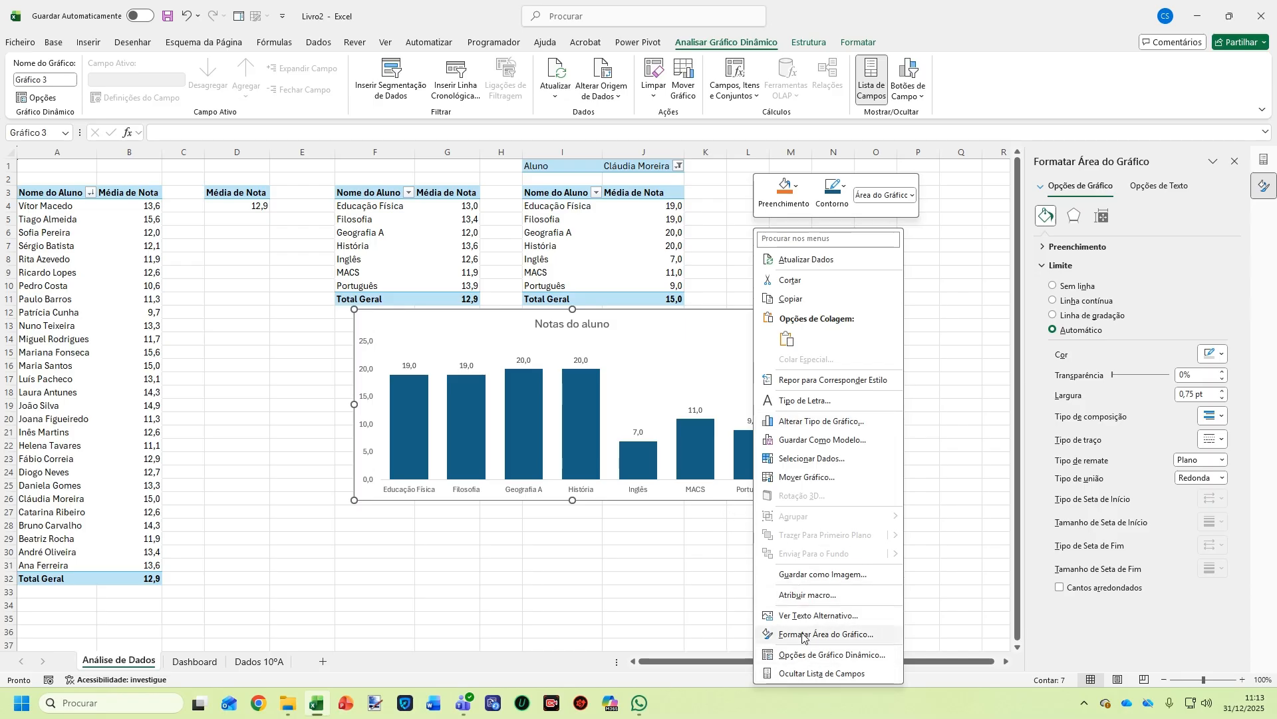
{"action": "left_click", "coordinate": [719, 323]}
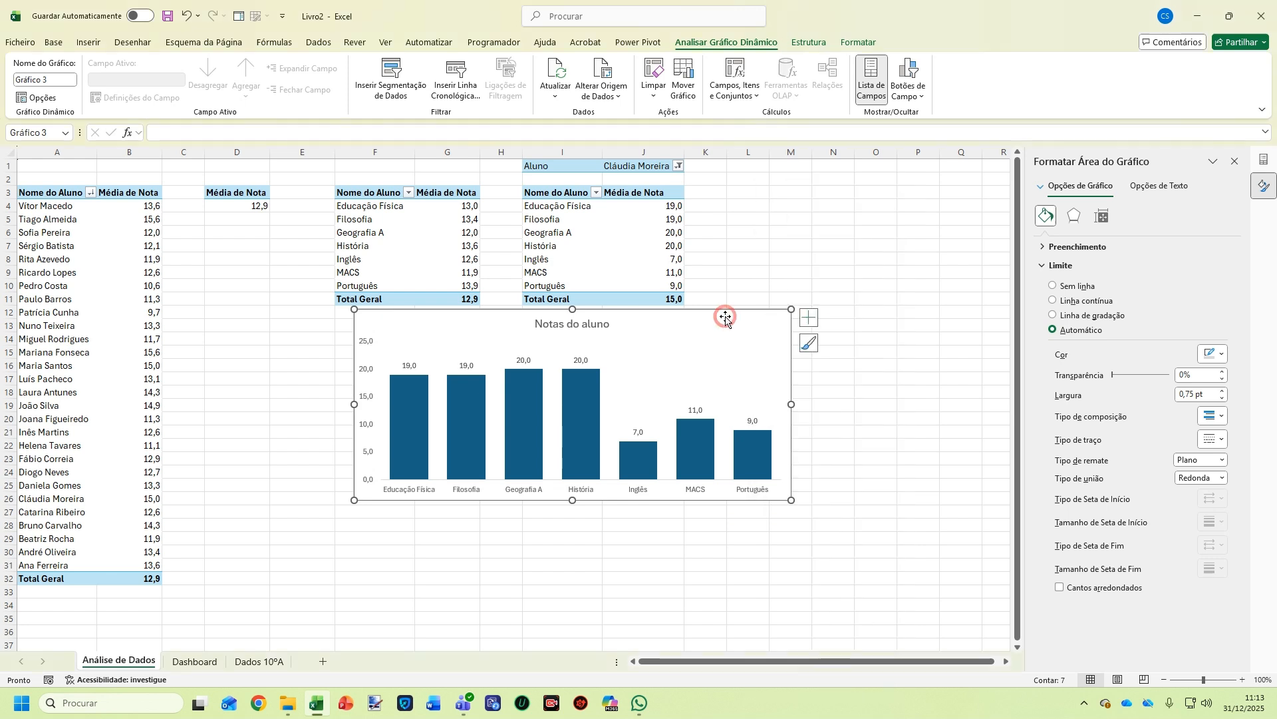
{"action": "left_click", "coordinate": [1071, 286]}
{"action": "left_click", "coordinate": [366, 345]}
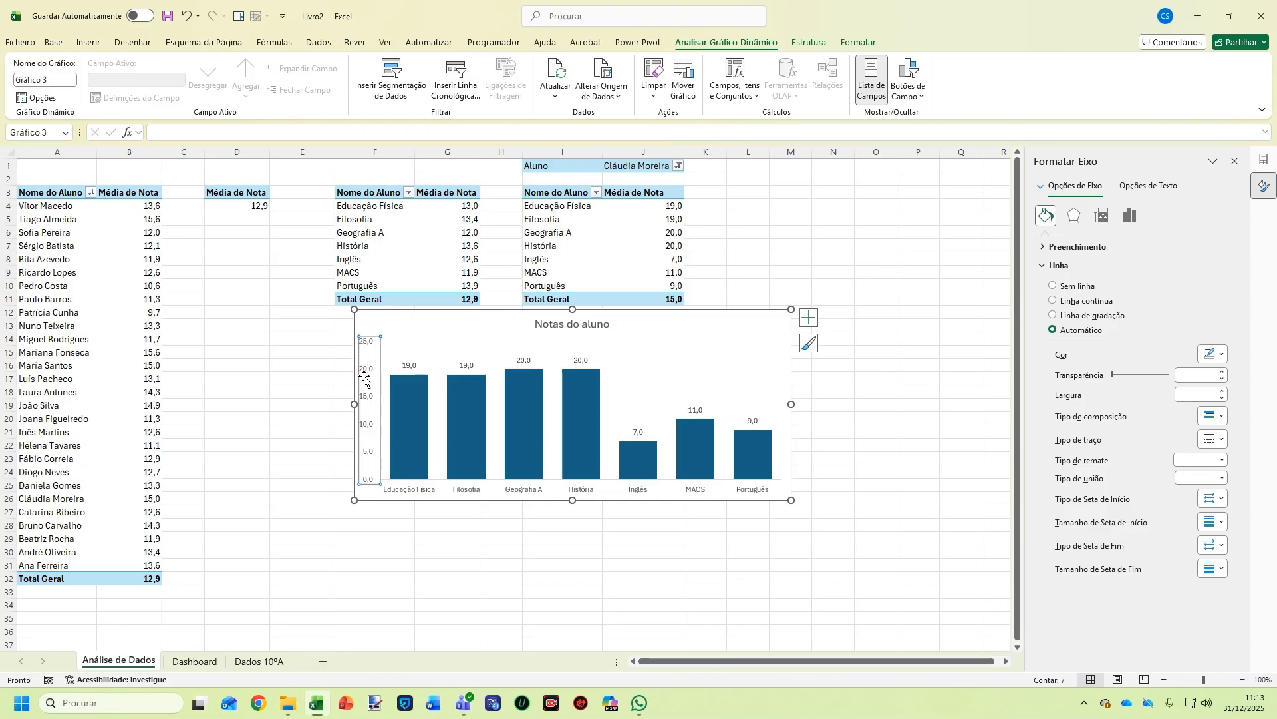
{"action": "key", "text": "Delete"}
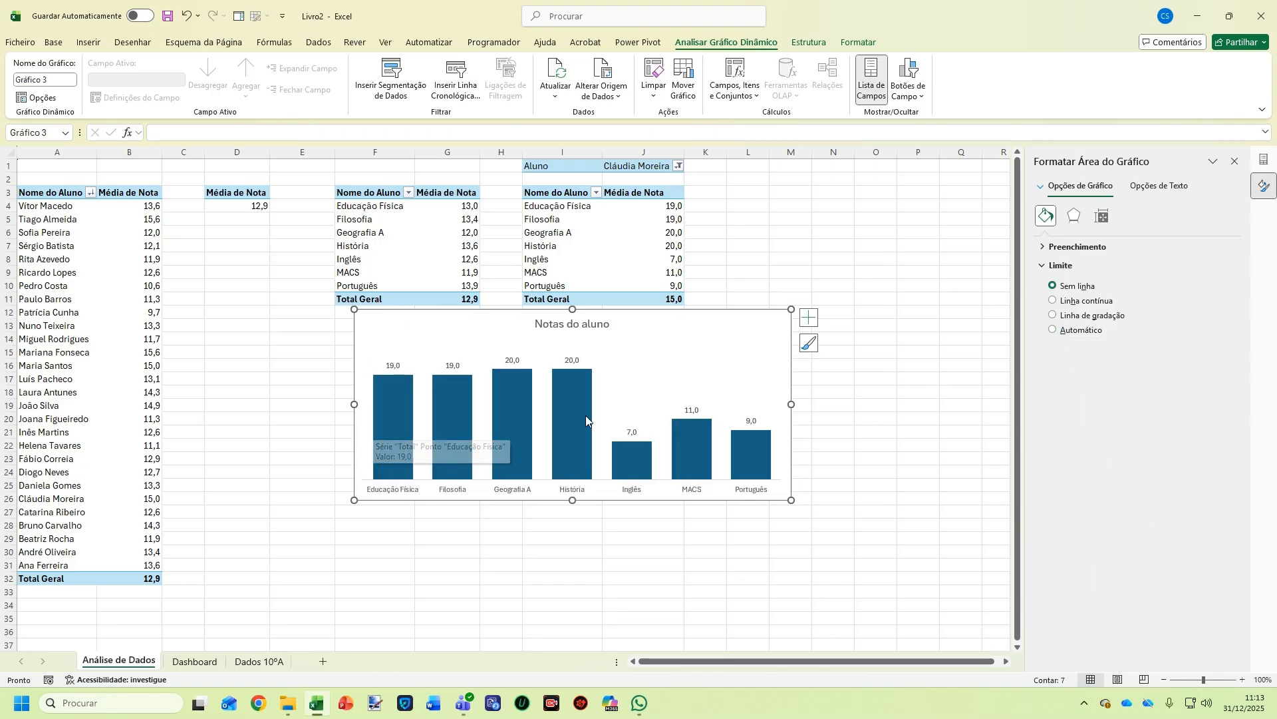
Change the title to 'Notas dos alunos' and cut the chart from Análise de Dados
{"action": "left_click", "coordinate": [575, 324]}
{"action": "left_click", "coordinate": [575, 325]}
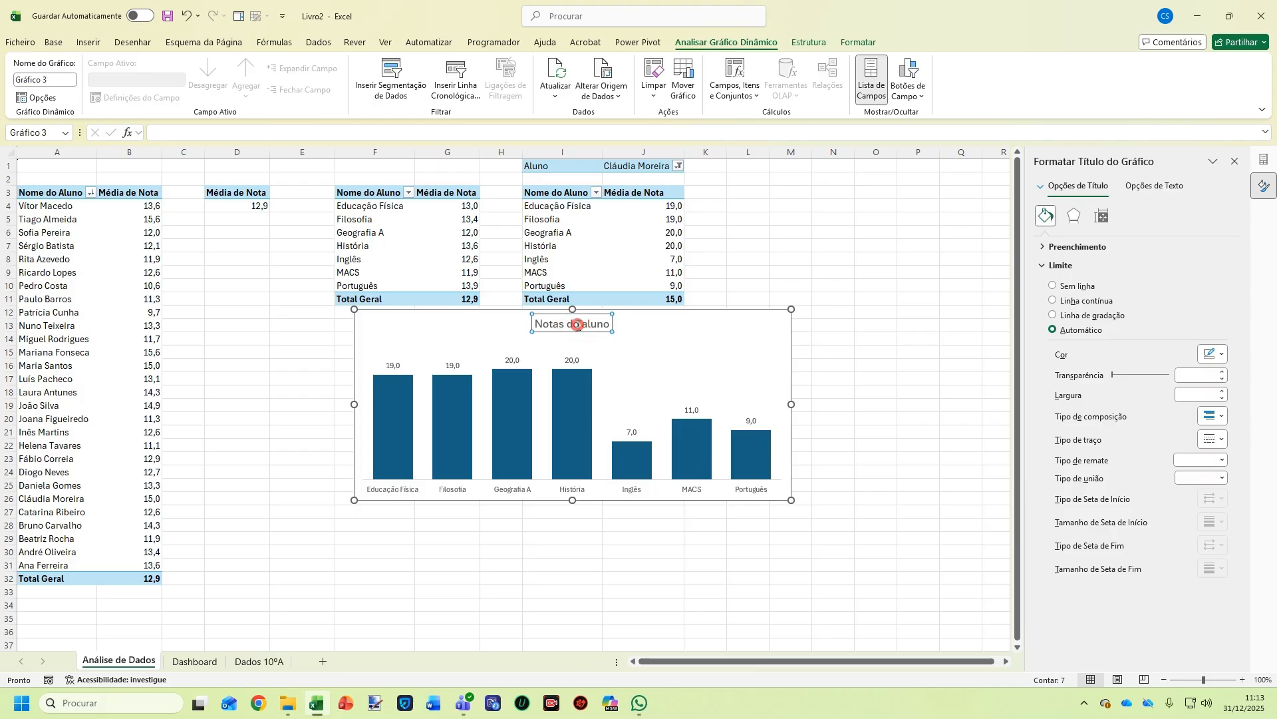
{"action": "type", "text": "s"}
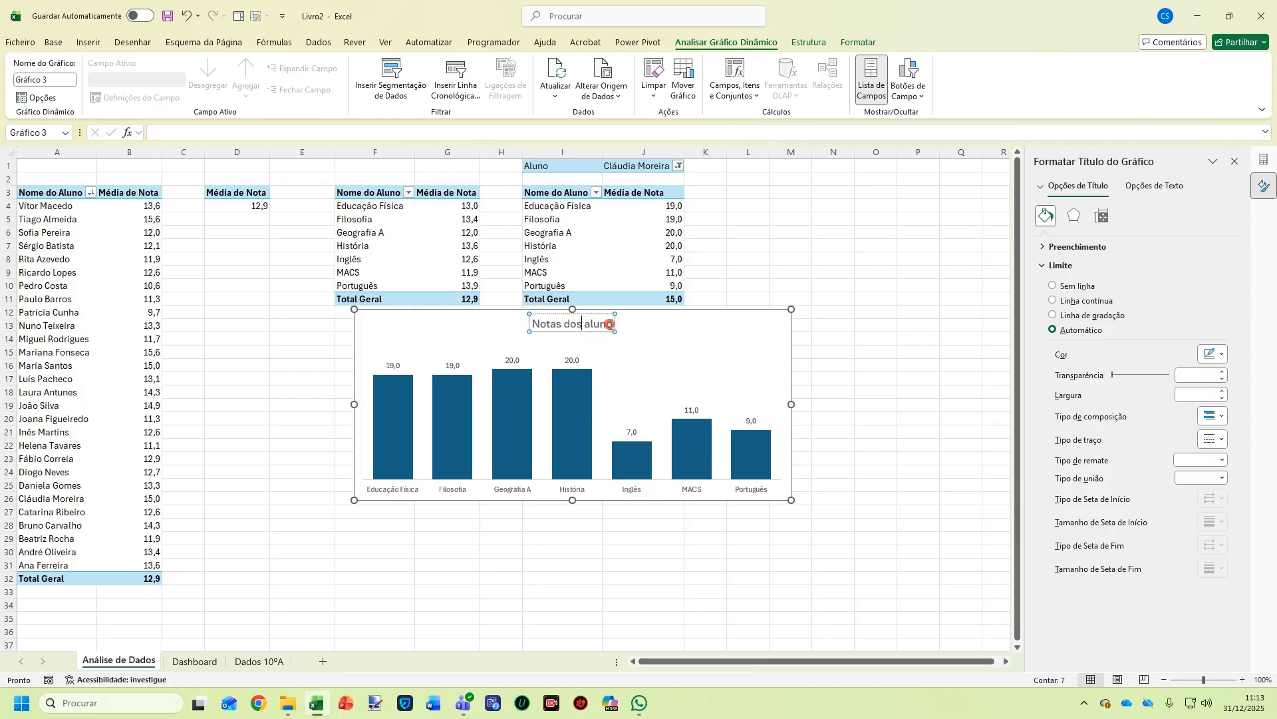
{"action": "left_click", "coordinate": [610, 324]}
{"action": "type", "text": "s"}
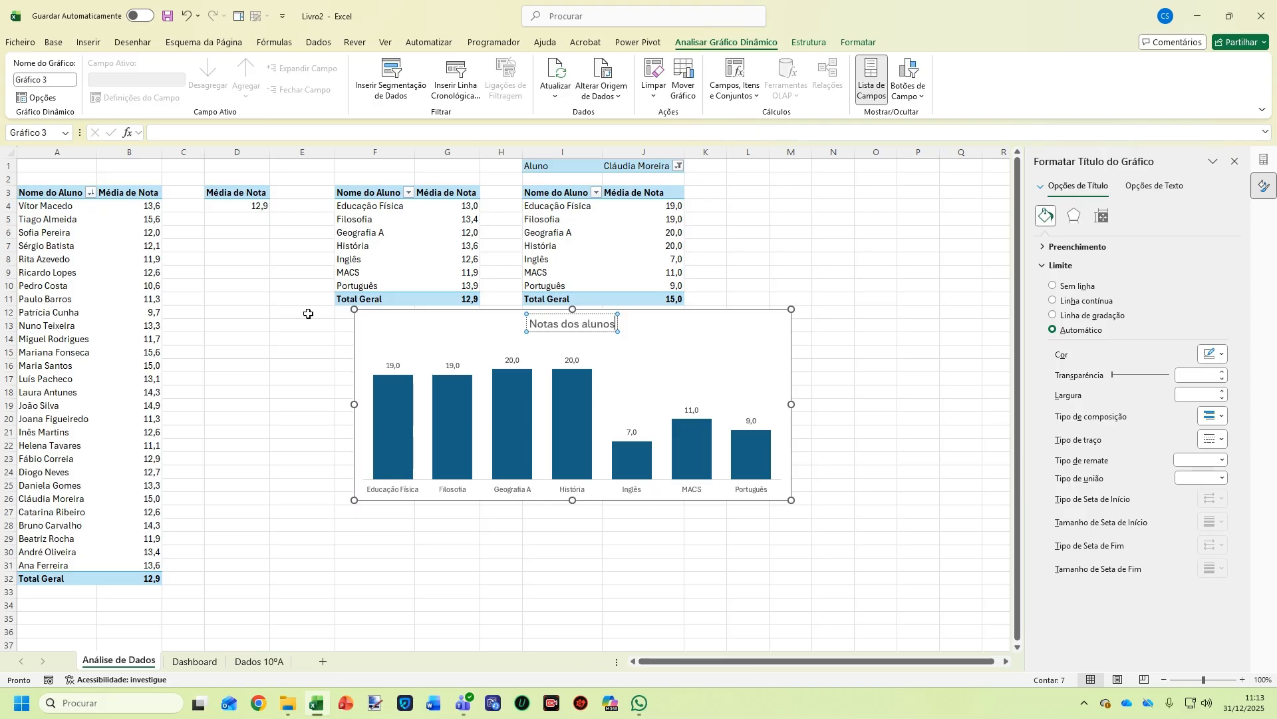
{"action": "left_click", "coordinate": [367, 326]}
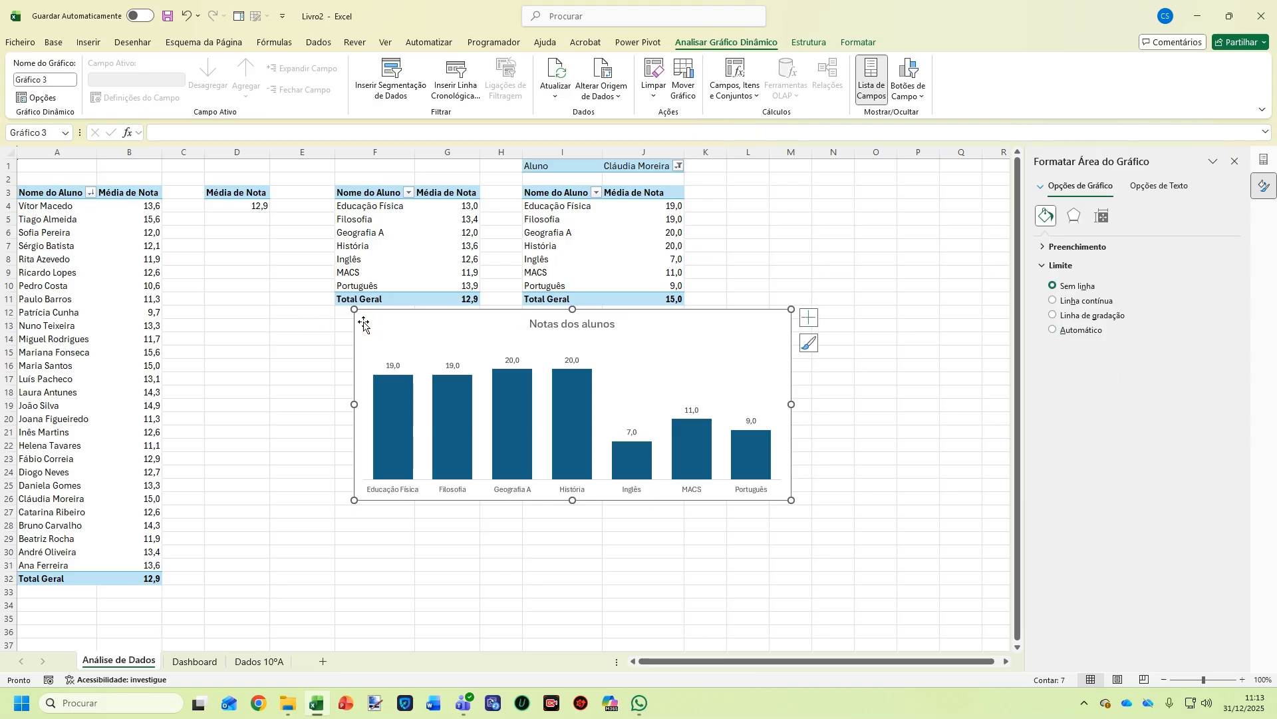
{"action": "key", "text": "Delete"}
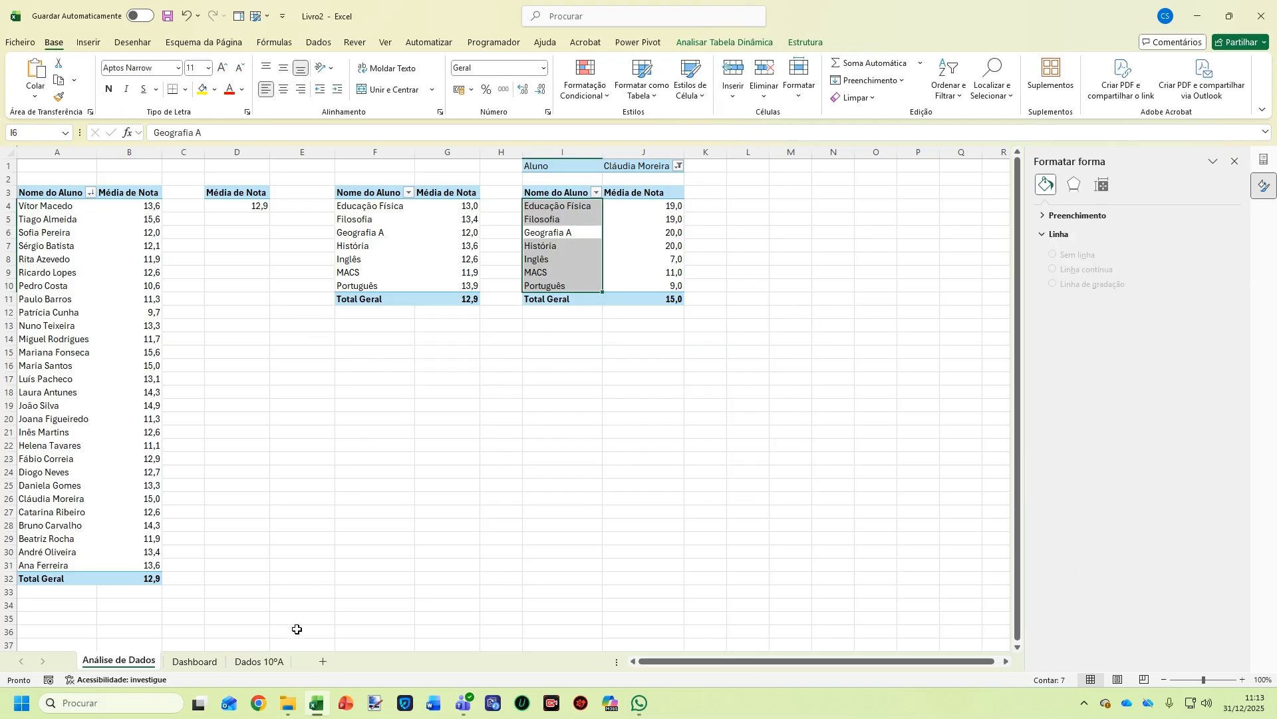
Paste the Notas dos alunos chart on the Dashboard above Média das Disciplinas and close the side panes
{"action": "left_click", "coordinate": [194, 661]}
{"action": "left_click", "coordinate": [659, 324]}
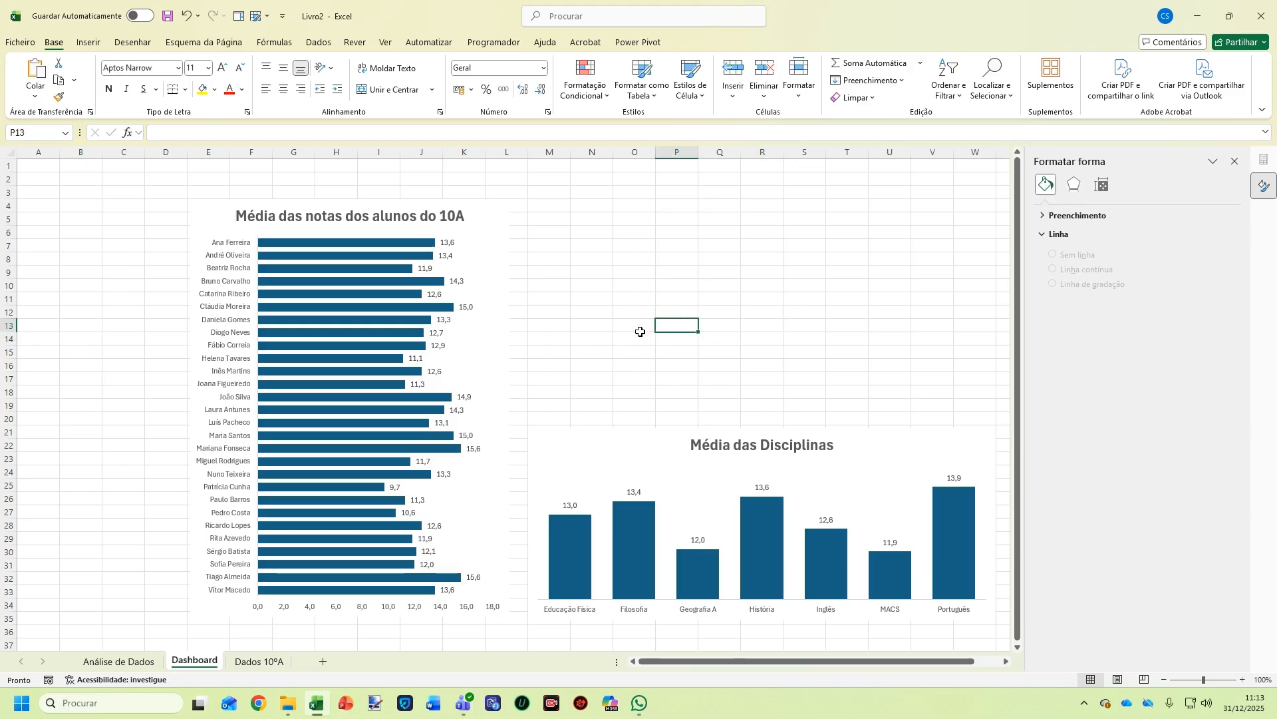
{"action": "key", "text": "ctrl+v"}
{"action": "left_click_drag", "start_coordinate": [699, 328], "coordinate": [585, 242]}
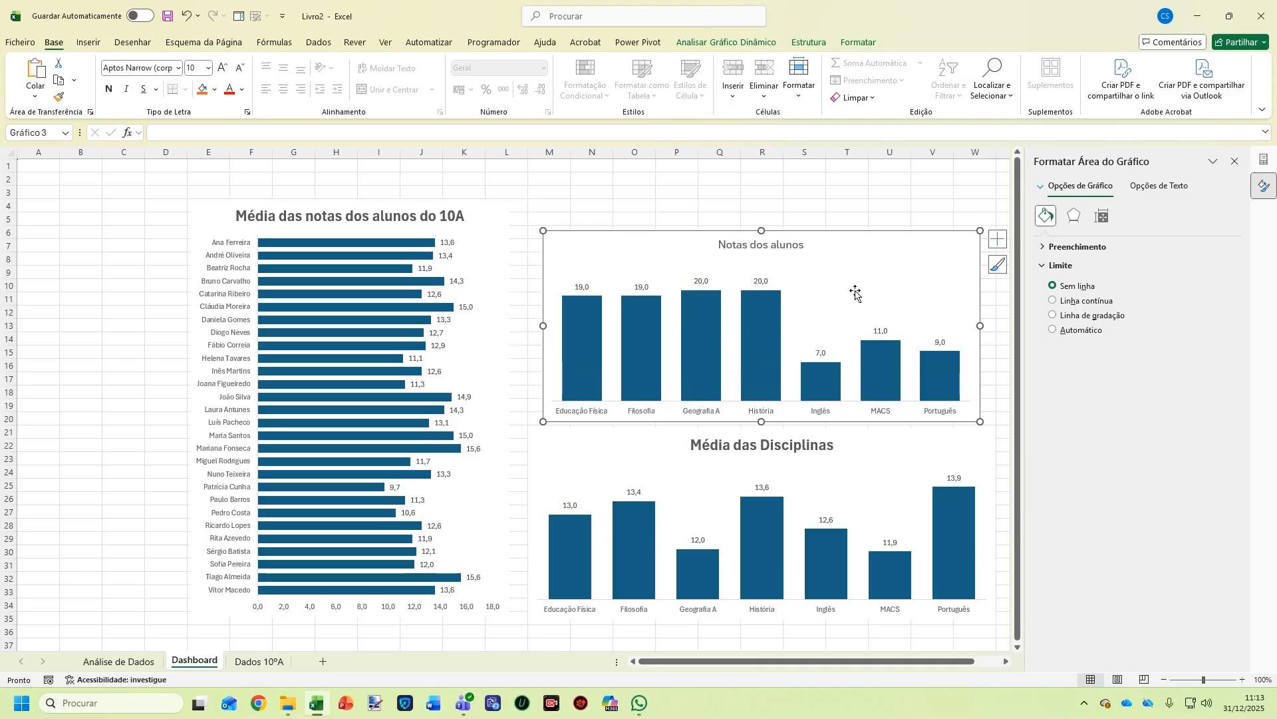
{"action": "left_click", "coordinate": [1235, 162]}
{"action": "left_click", "coordinate": [1262, 161]}
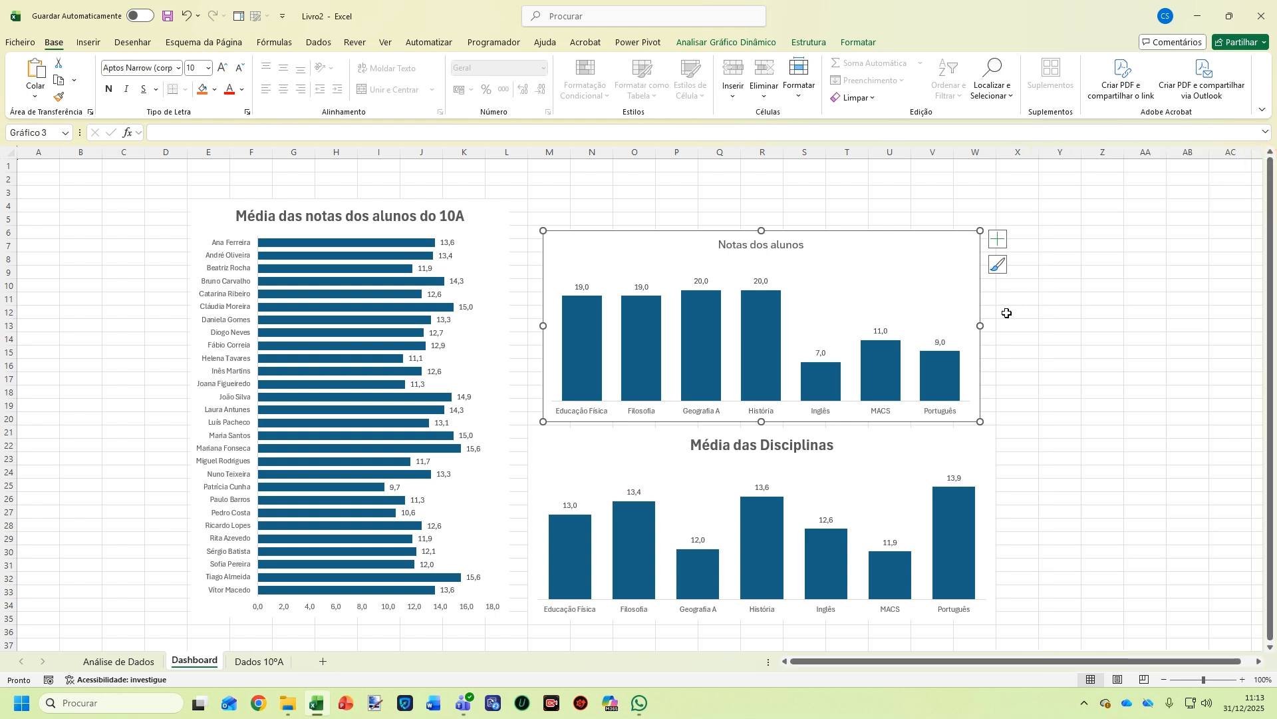
Shift the student averages bar chart slightly lower on the Dashboard
{"action": "left_click", "coordinate": [491, 212]}
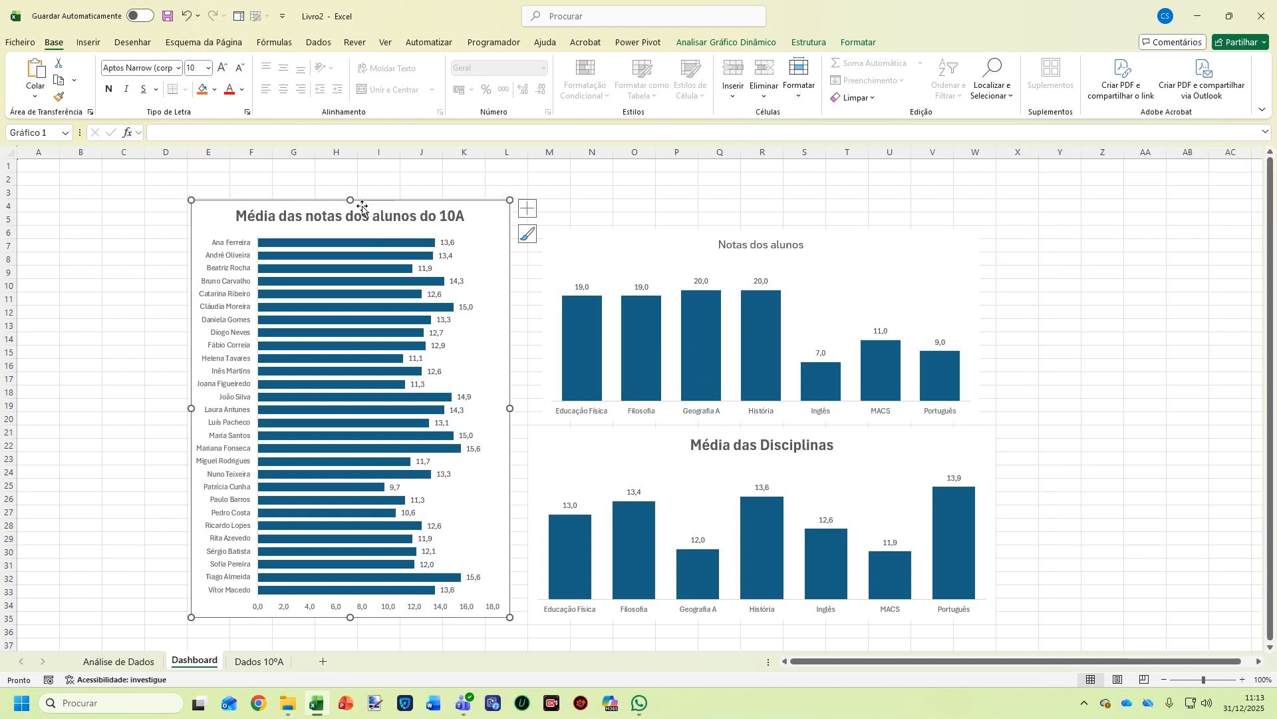
{"action": "left_click_drag", "start_coordinate": [350, 227], "coordinate": [350, 227]}
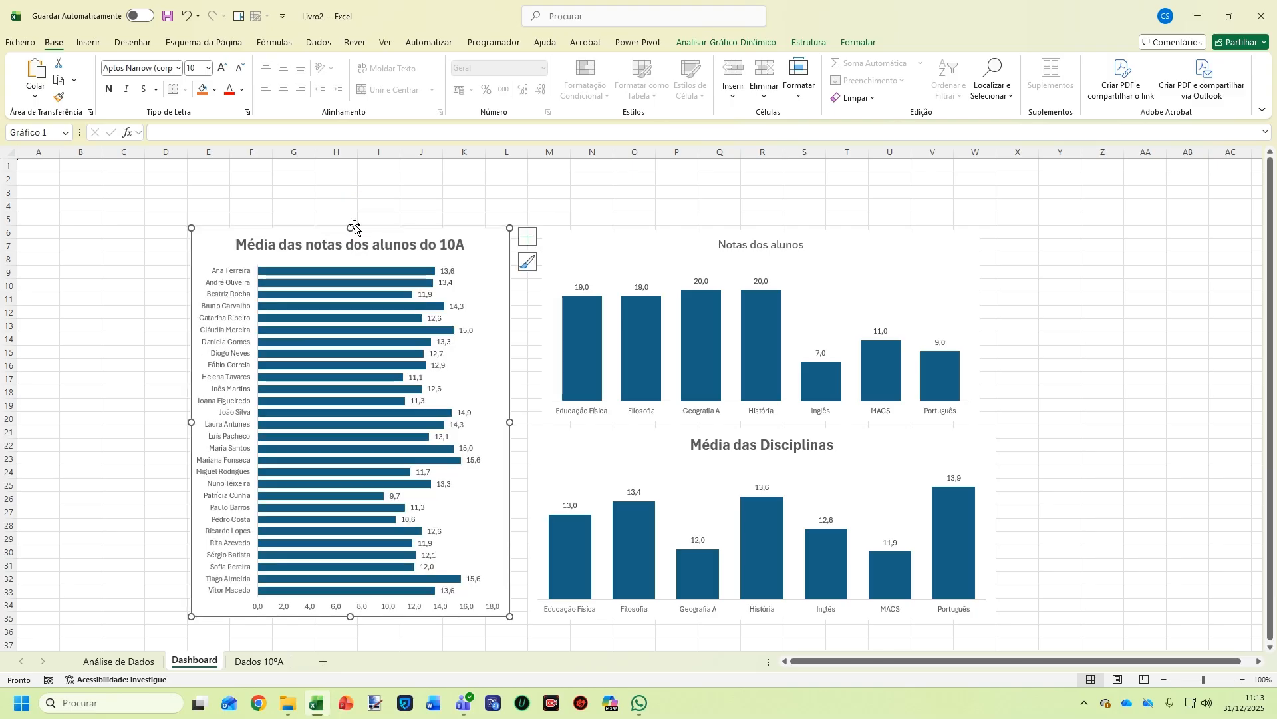
{"action": "left_click", "coordinate": [722, 193]}
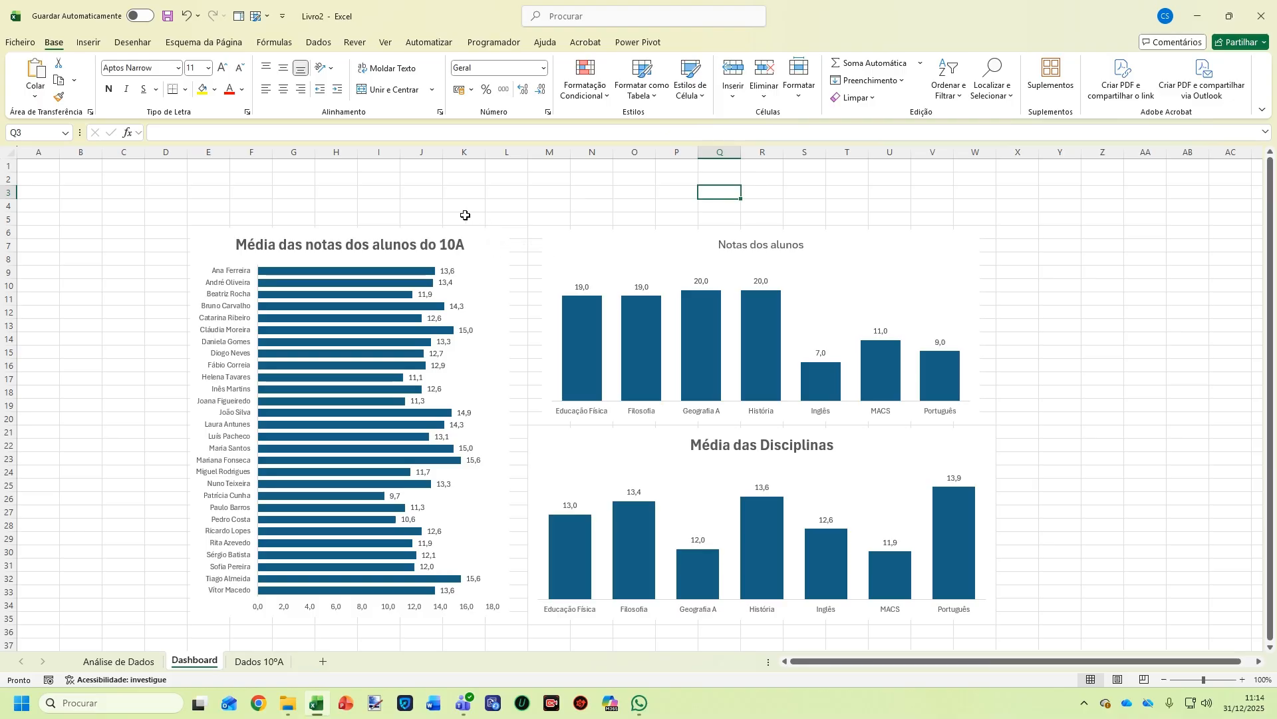
{"action": "left_click", "coordinate": [354, 235]}
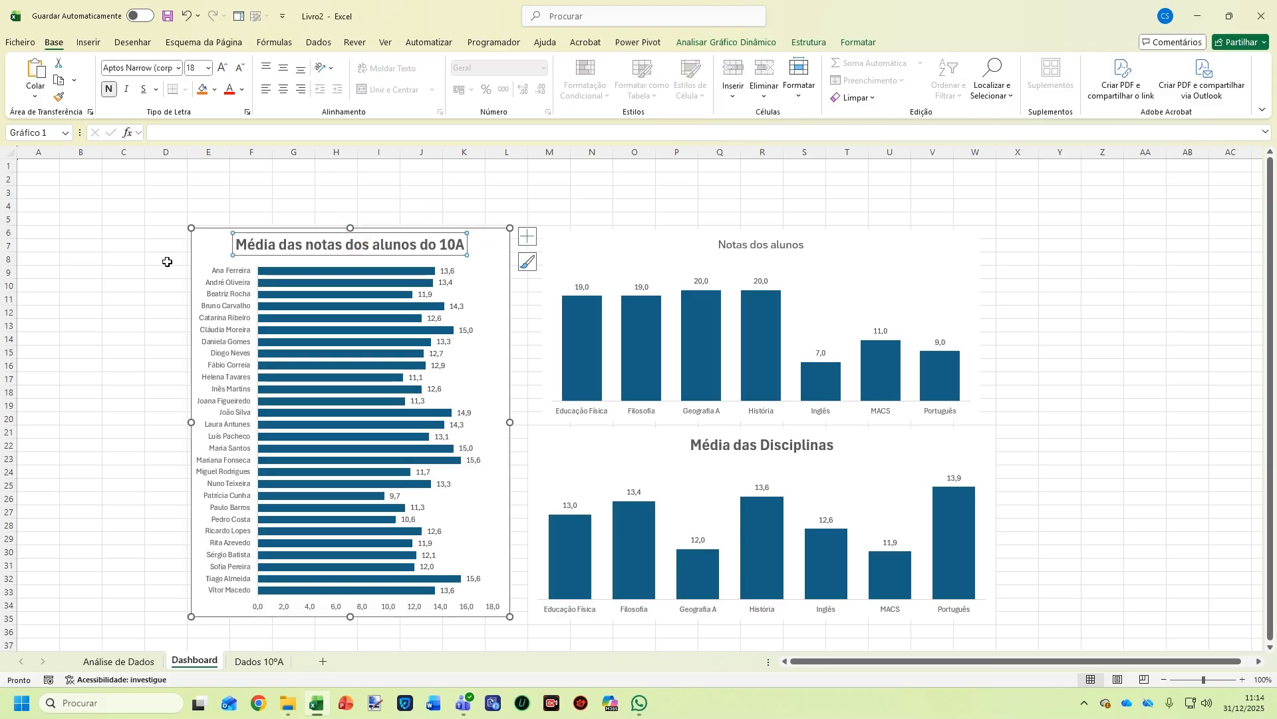
{"action": "left_click", "coordinate": [206, 245]}
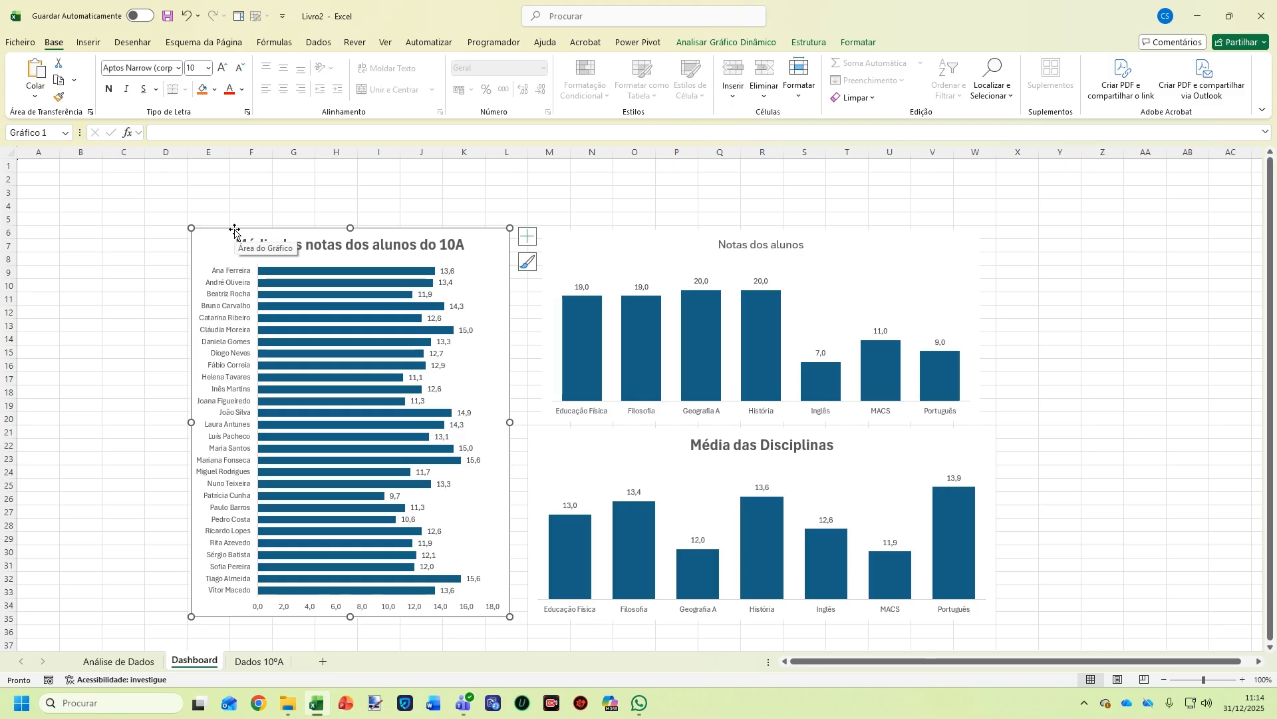
{"action": "left_click", "coordinate": [689, 44]}
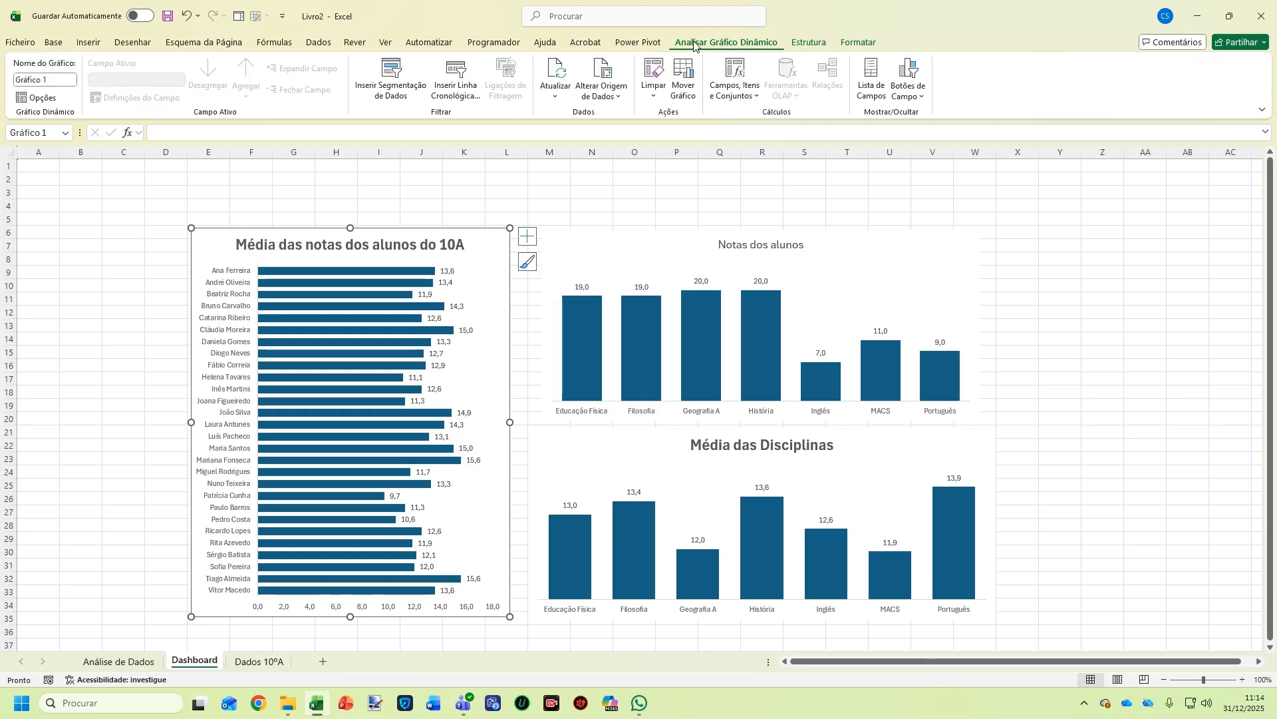
Insert a slicer on the Disciplina field for the student bar chart
{"action": "left_click", "coordinate": [398, 98]}
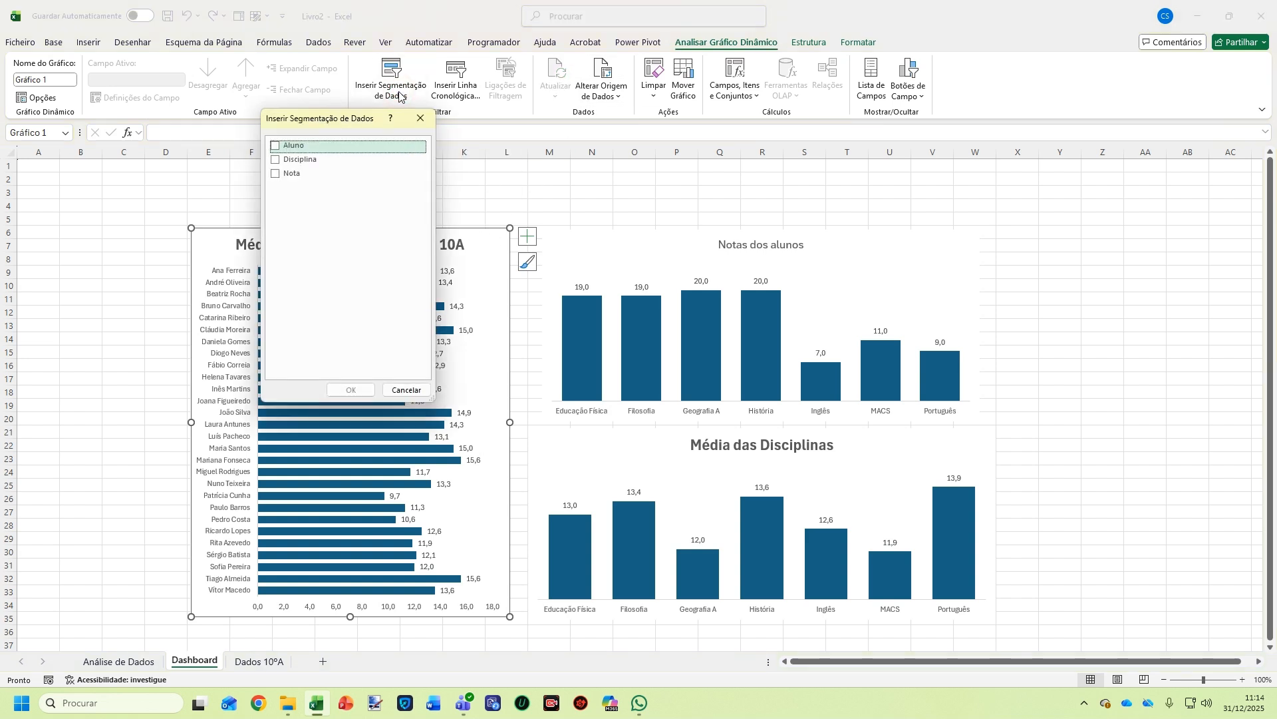
{"action": "left_click", "coordinate": [325, 158]}
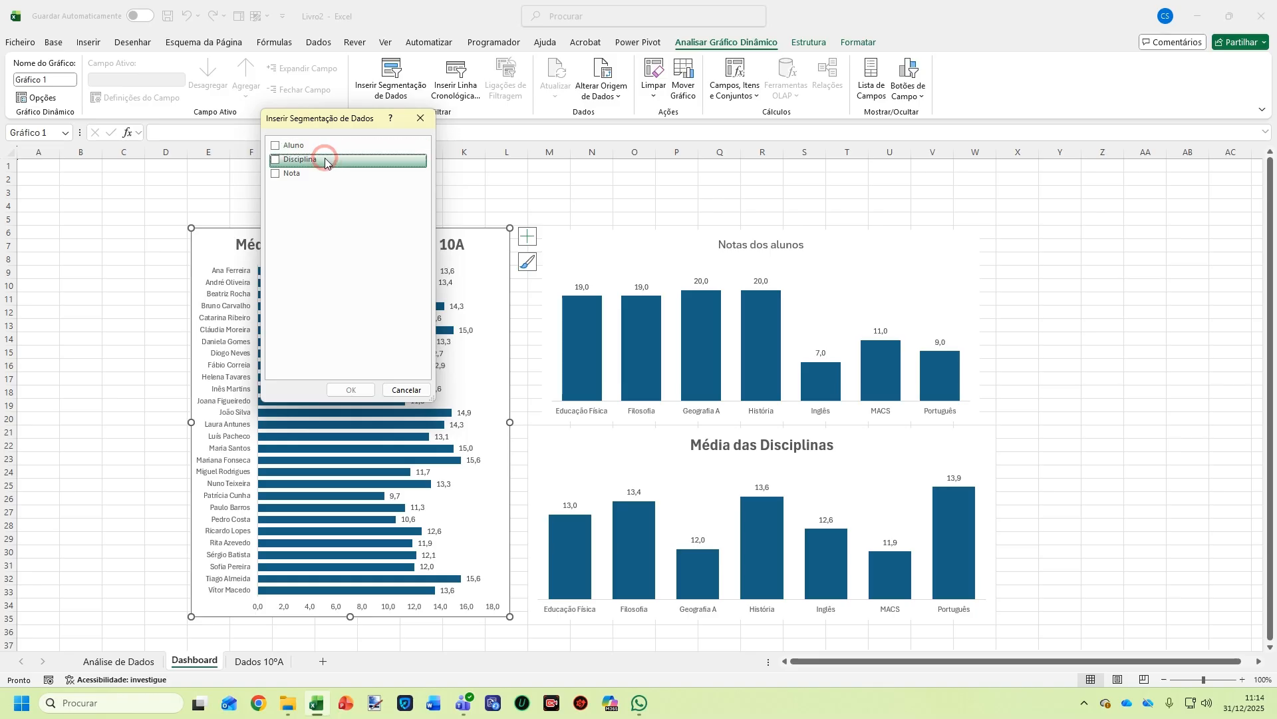
{"action": "left_click", "coordinate": [276, 161]}
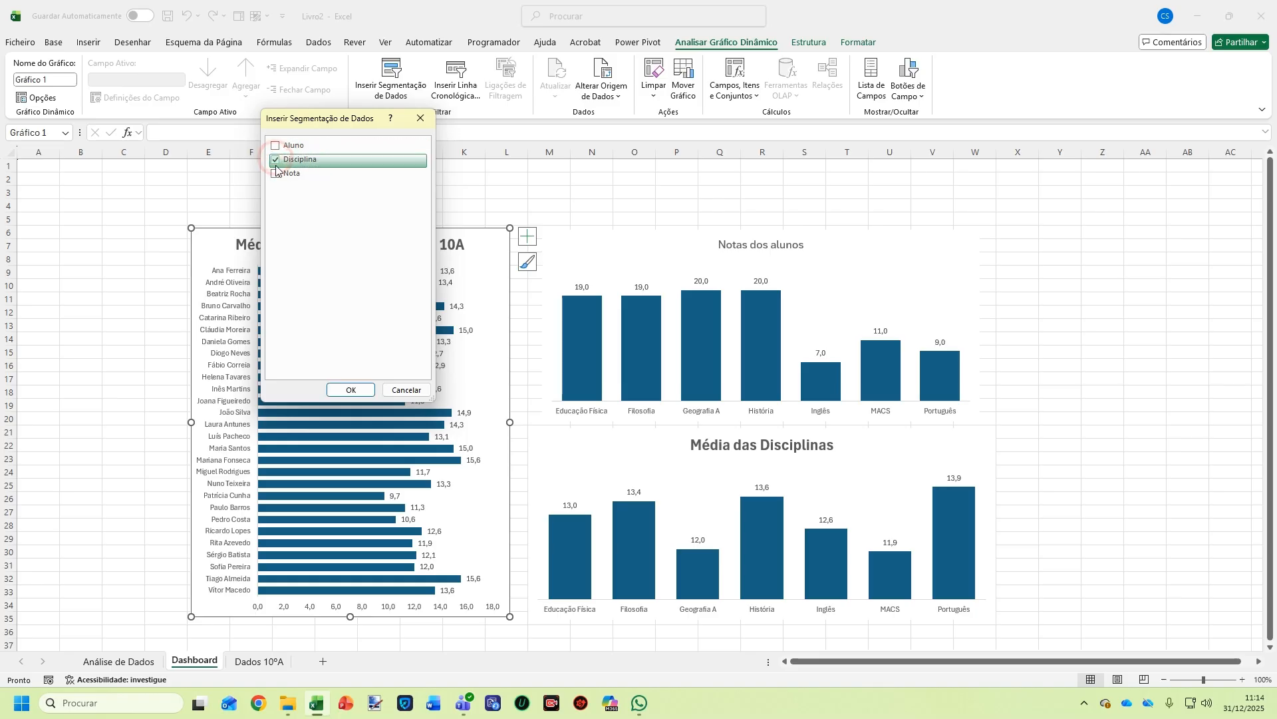
{"action": "left_click", "coordinate": [355, 390]}
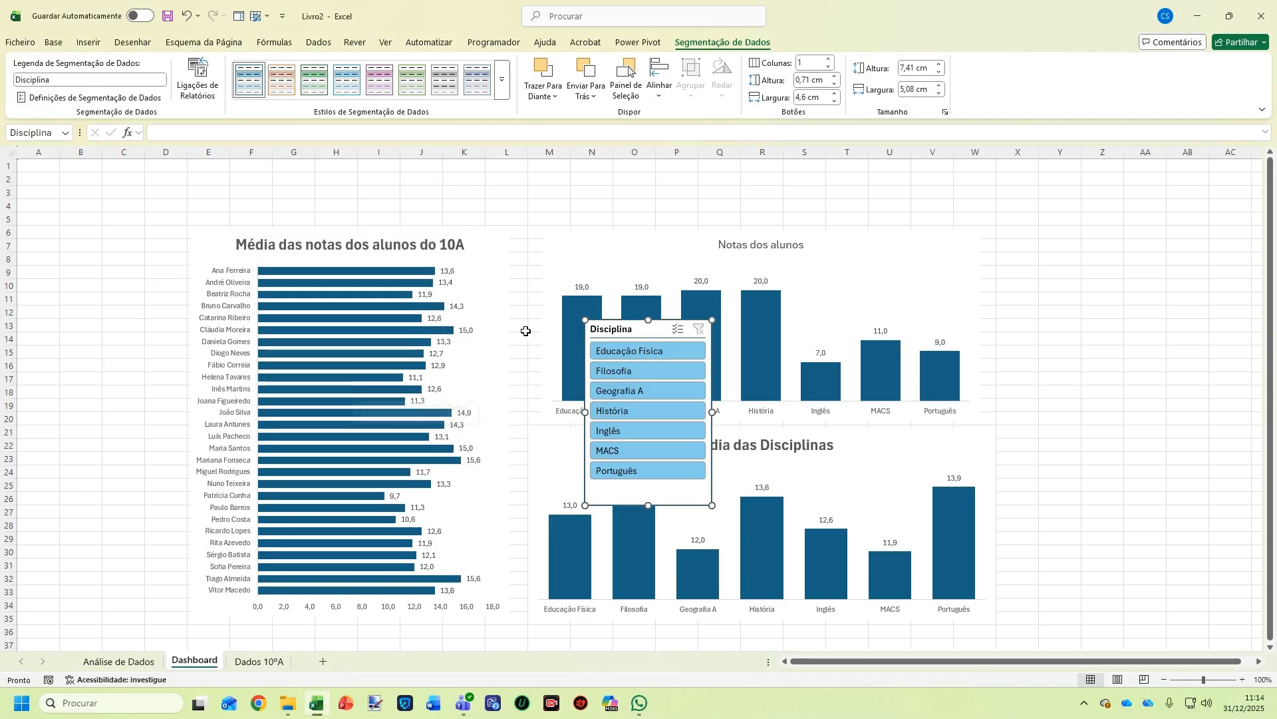
Move the Disciplina slicer to the top, set it to 7 columns, and stretch it into a thin strip
{"action": "left_click_drag", "start_coordinate": [612, 334], "coordinate": [219, 188]}
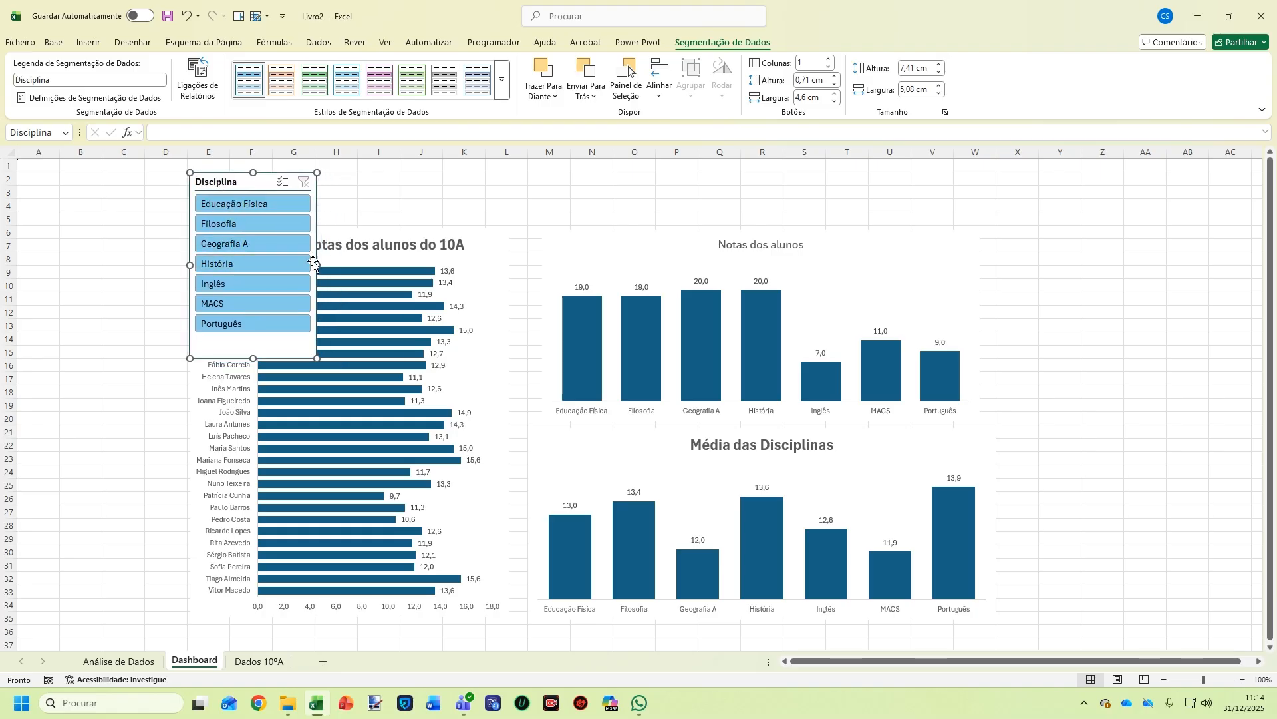
{"action": "left_click", "coordinate": [815, 61]}
{"action": "key", "text": "Return"}
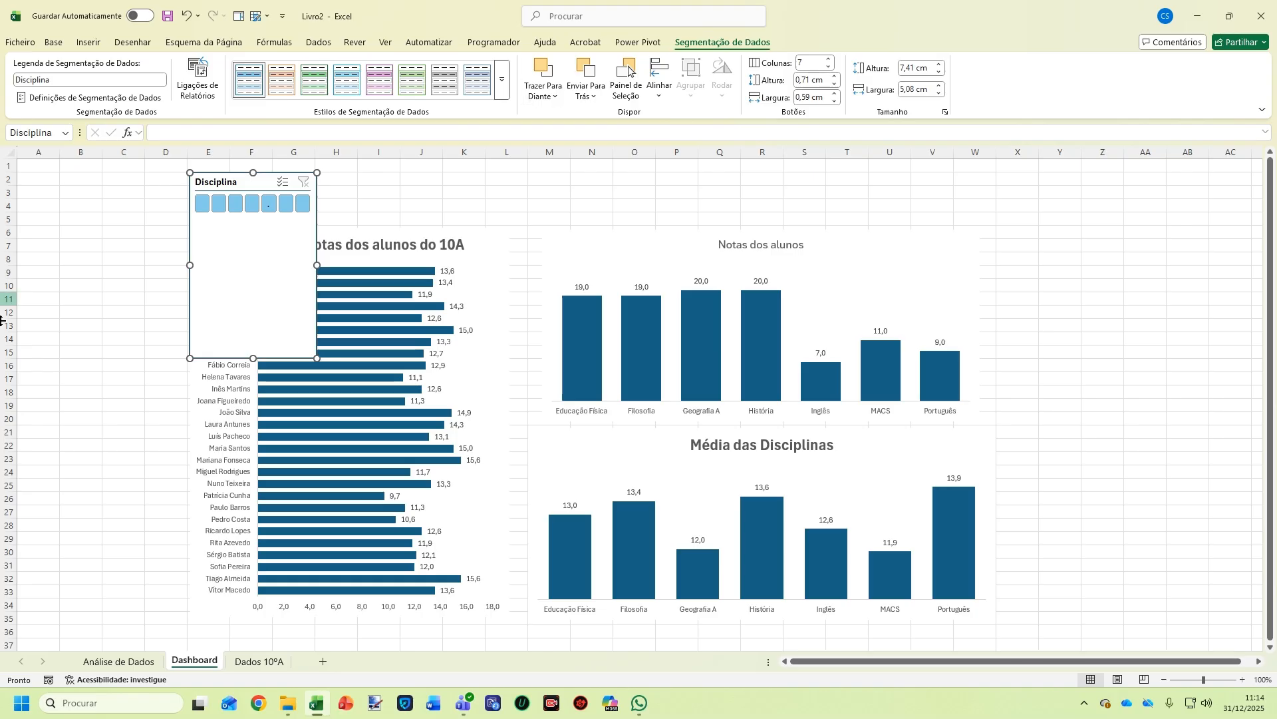
{"action": "left_click_drag", "start_coordinate": [256, 357], "coordinate": [982, 184]}
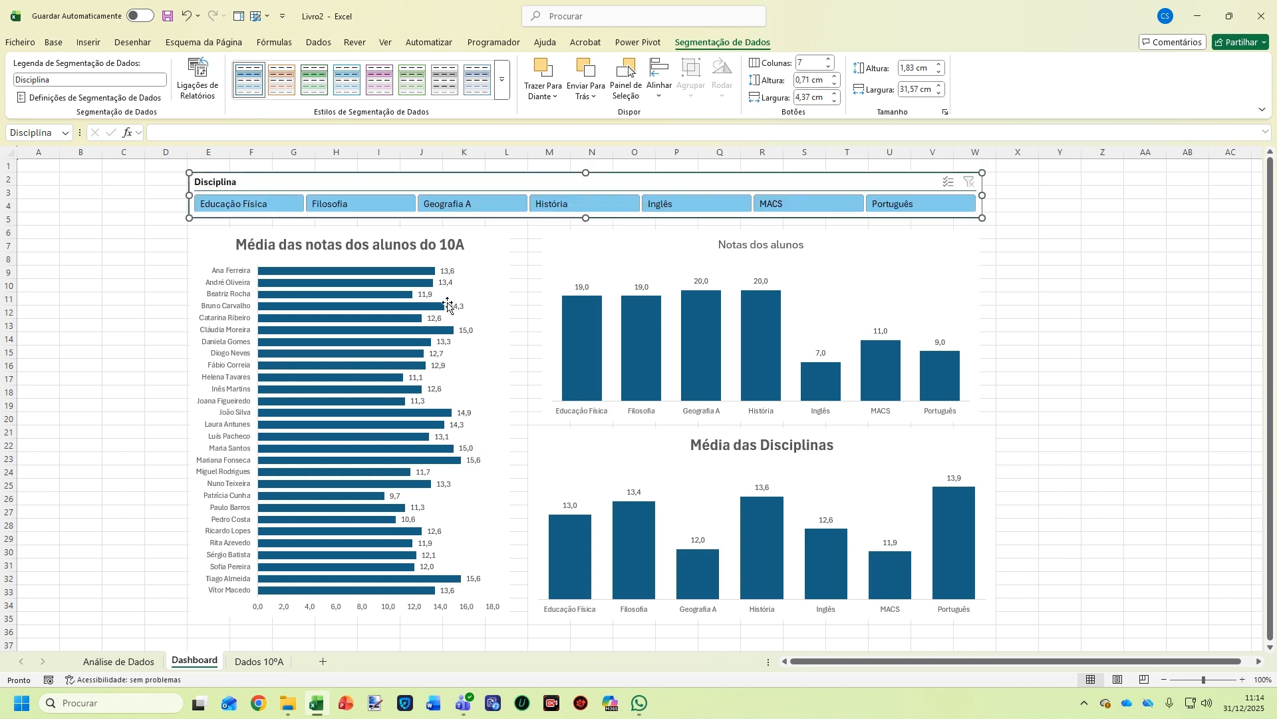
{"action": "mouse_move", "coordinate": [378, 290]}
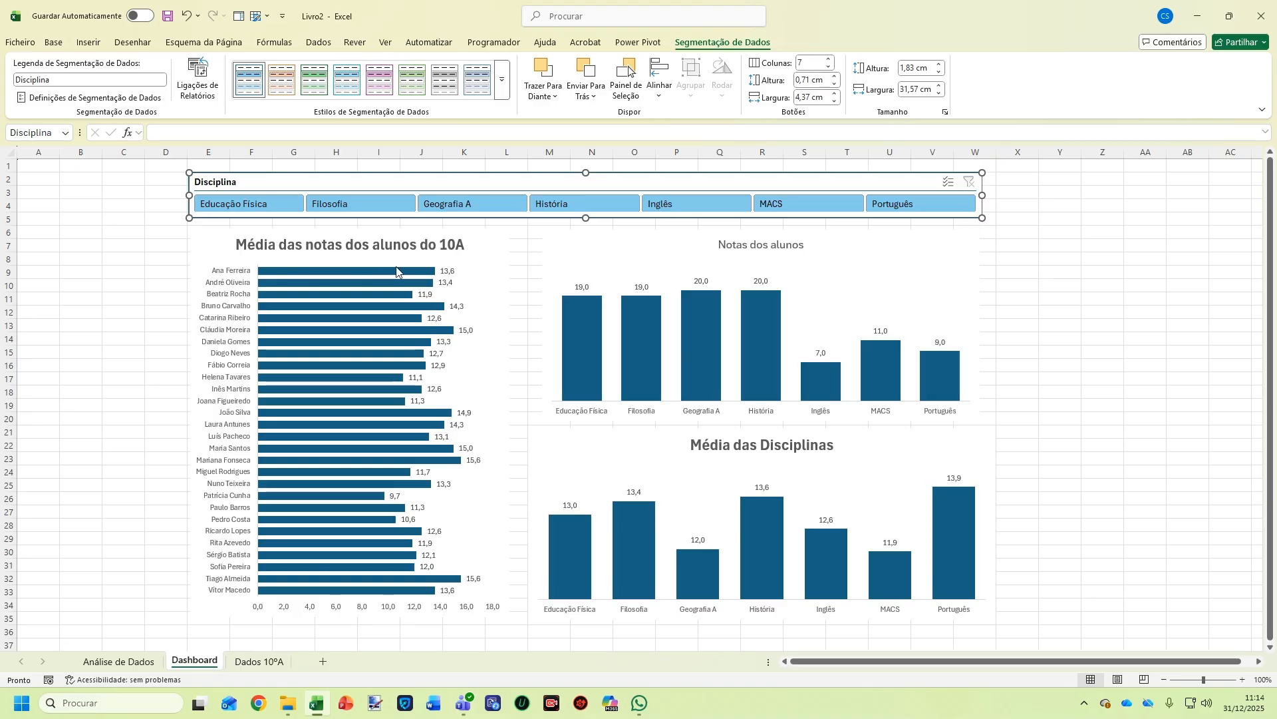
Filter through Filosofia, Geografia A, História, Inglês and MACS, finishing on Português, then select Notas dos alunos
{"action": "left_click", "coordinate": [340, 201]}
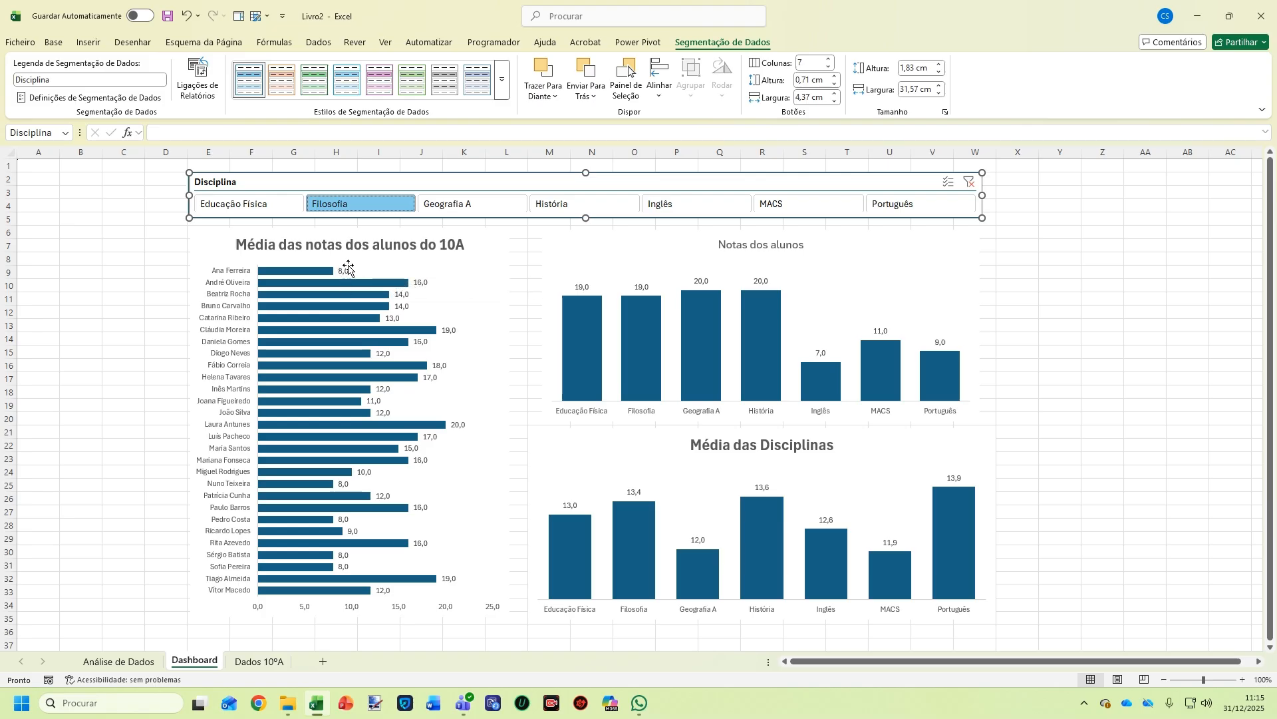
{"action": "left_click", "coordinate": [485, 209]}
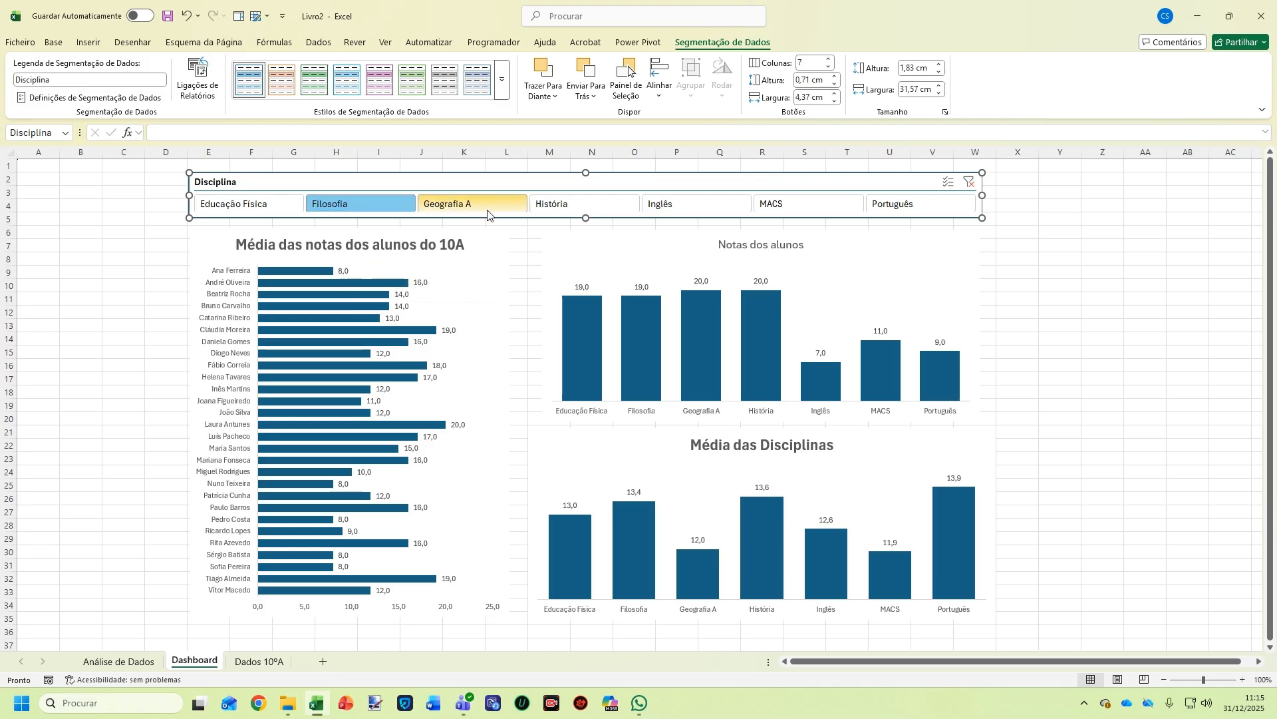
{"action": "left_click", "coordinate": [599, 204]}
{"action": "left_click", "coordinate": [682, 199]}
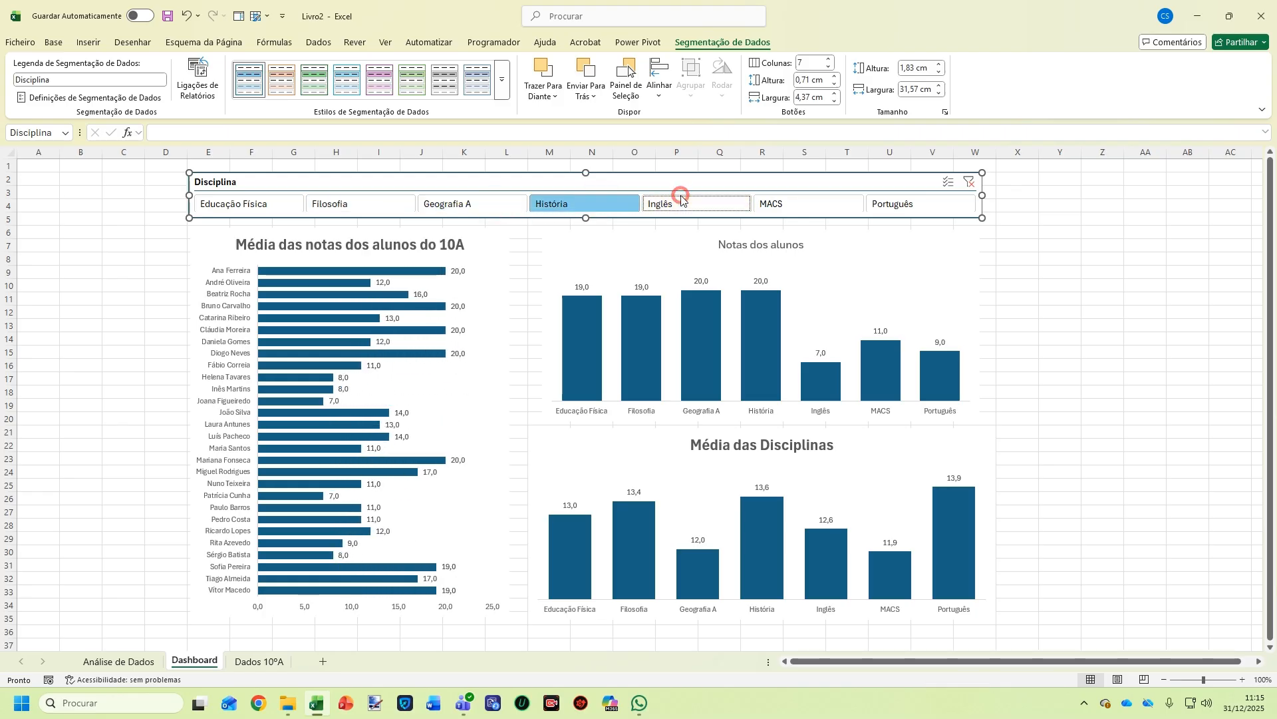
{"action": "left_click", "coordinate": [810, 201]}
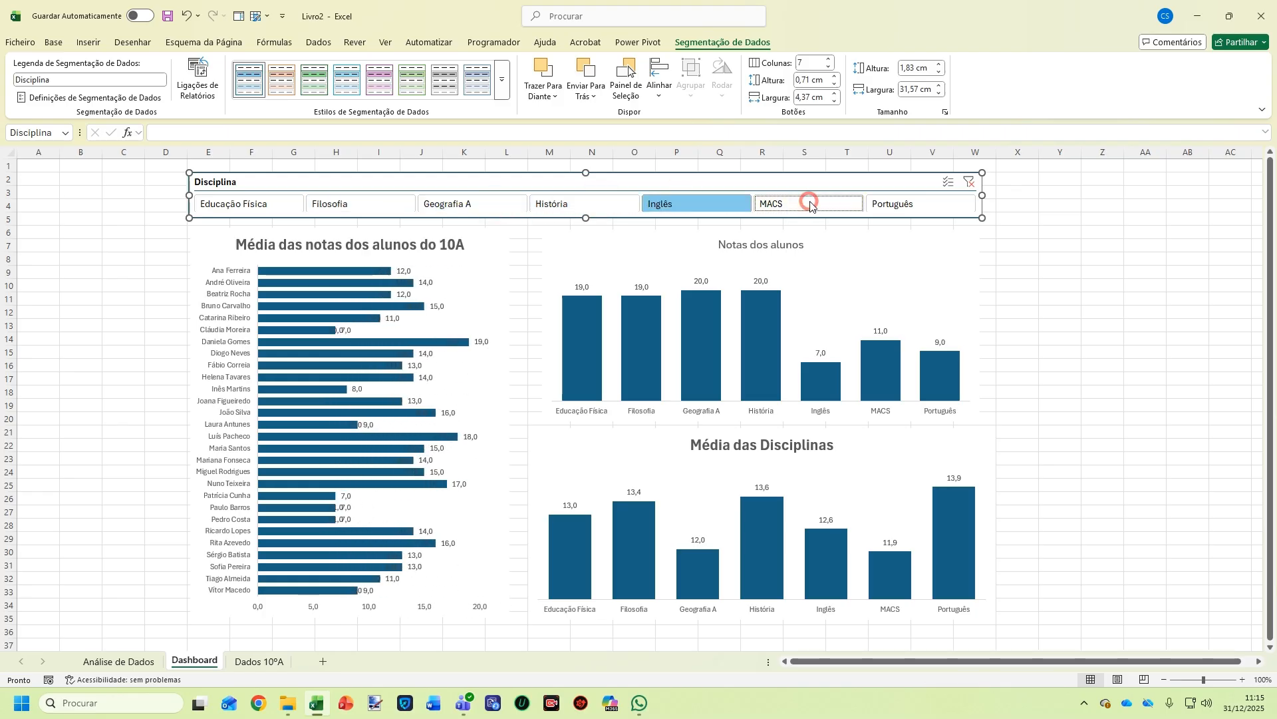
{"action": "left_click", "coordinate": [917, 206]}
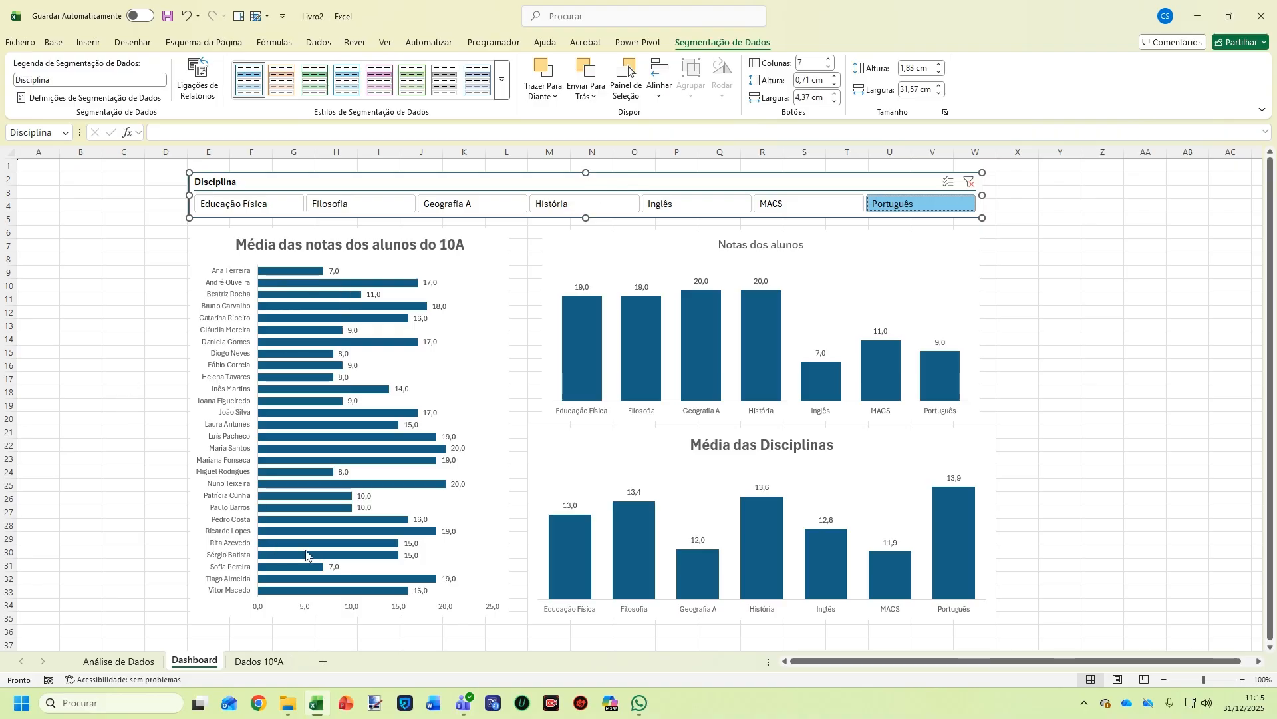
{"action": "left_click", "coordinate": [570, 249]}
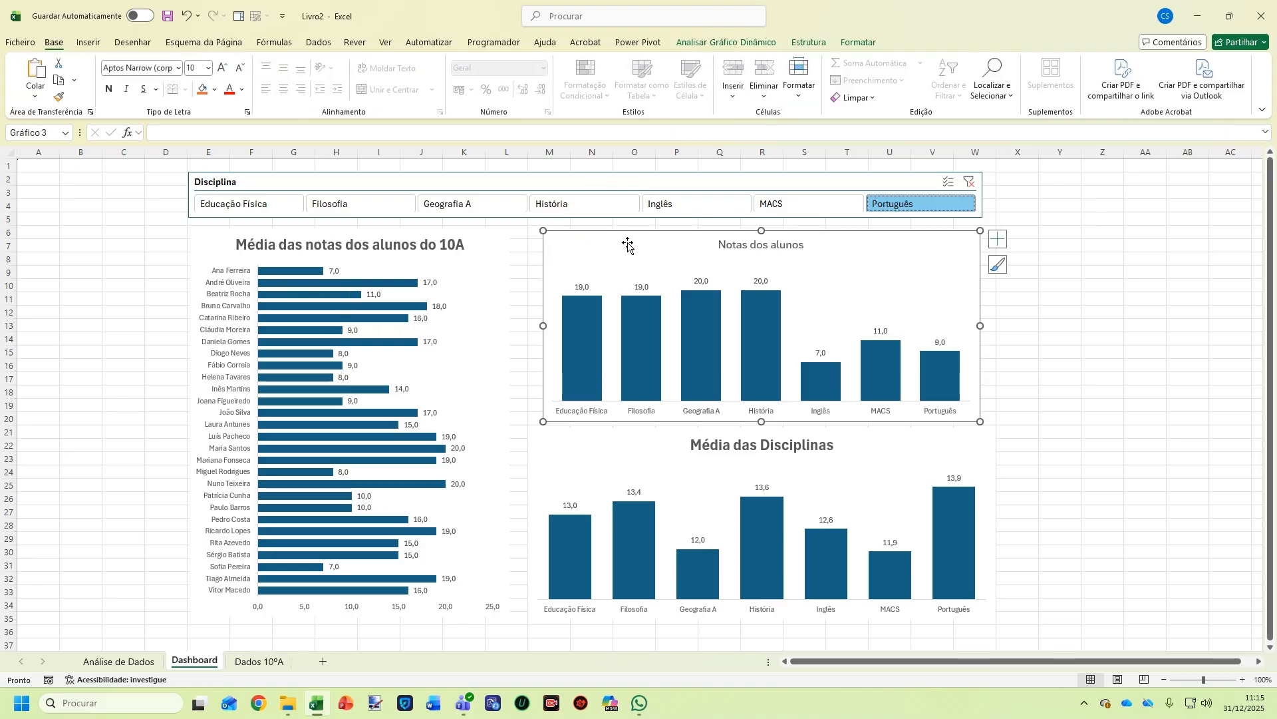
Insert an Aluno slicer for the Notas dos alunos chart and move it to the sheet's left edge
{"action": "left_click", "coordinate": [754, 44]}
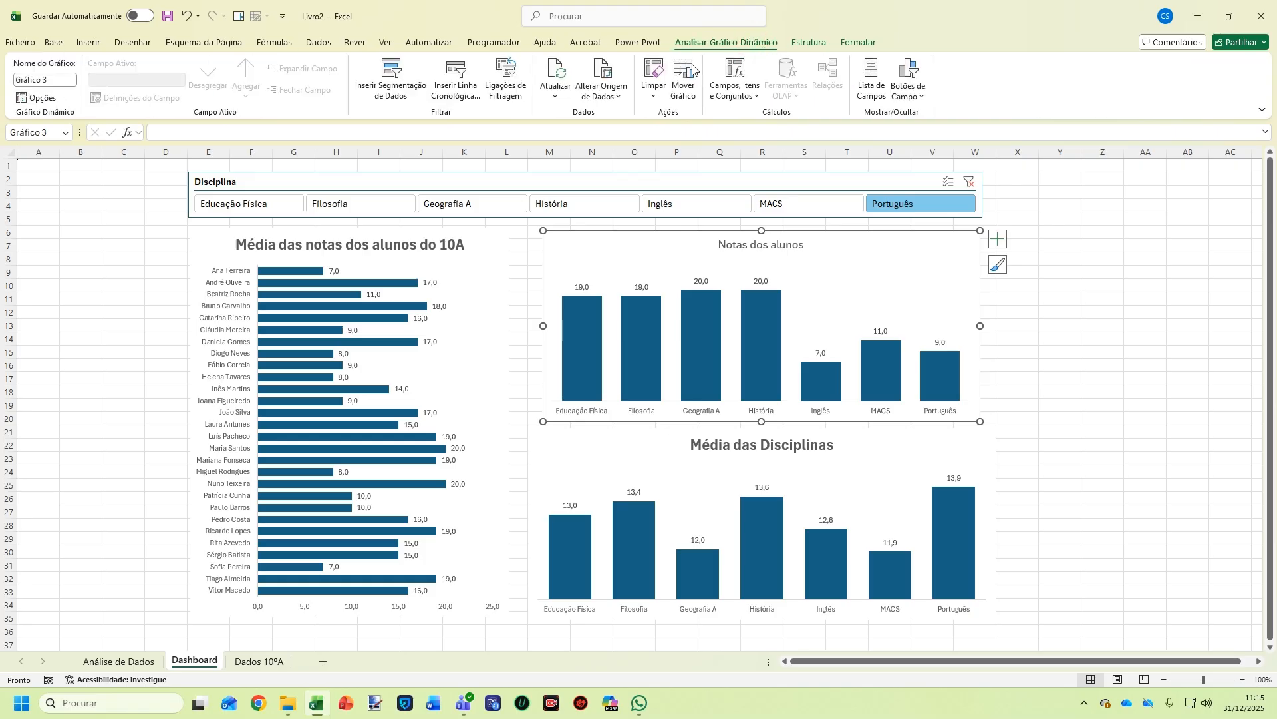
{"action": "left_click", "coordinate": [396, 88]}
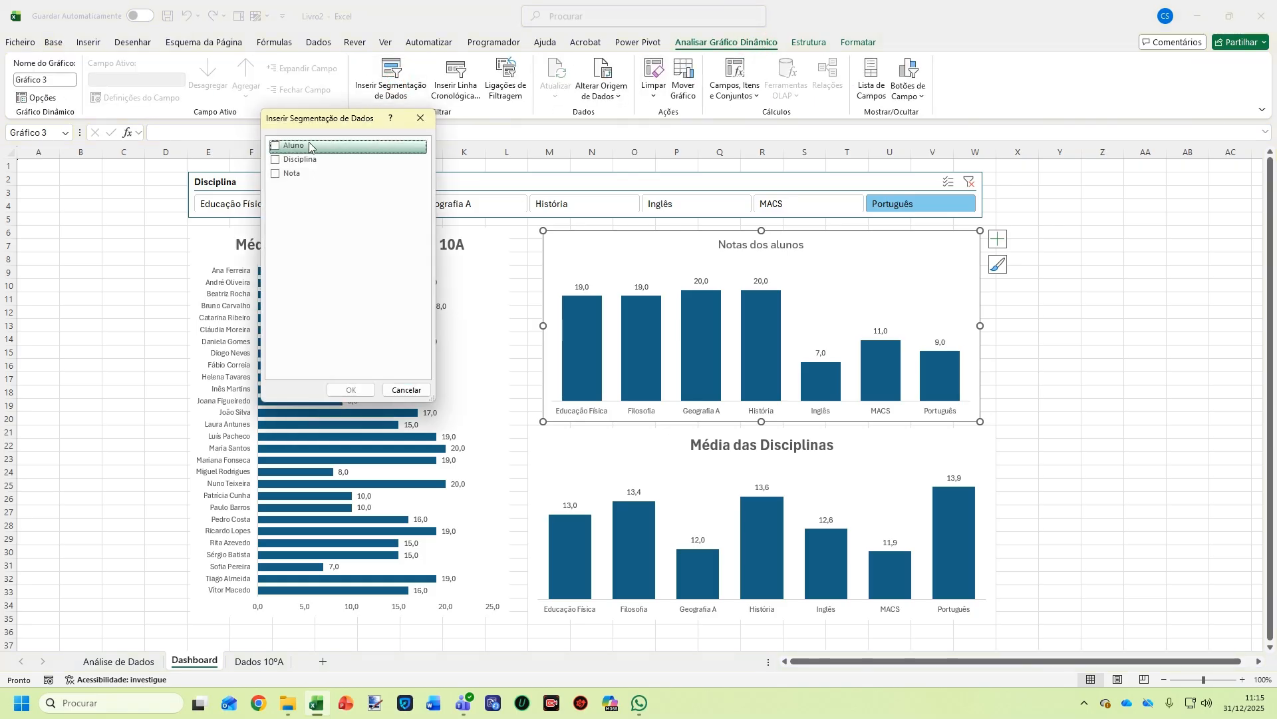
{"action": "left_click", "coordinate": [276, 145]}
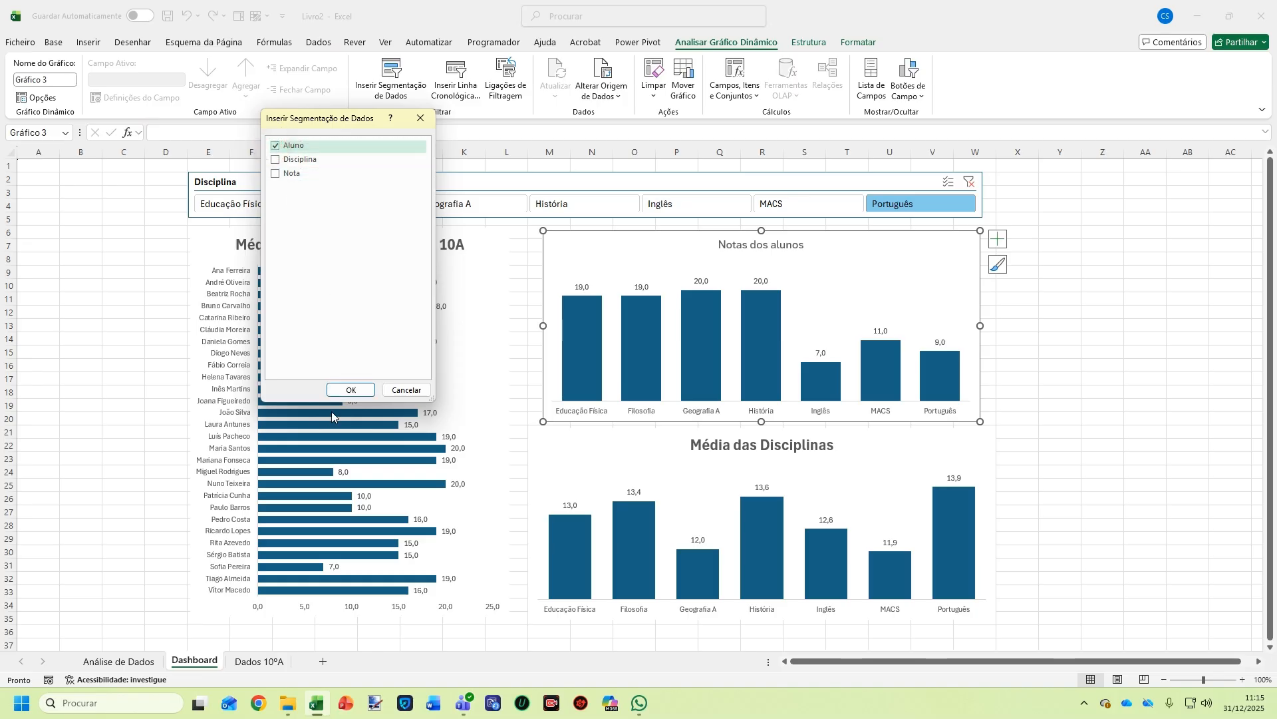
{"action": "left_click", "coordinate": [344, 392]}
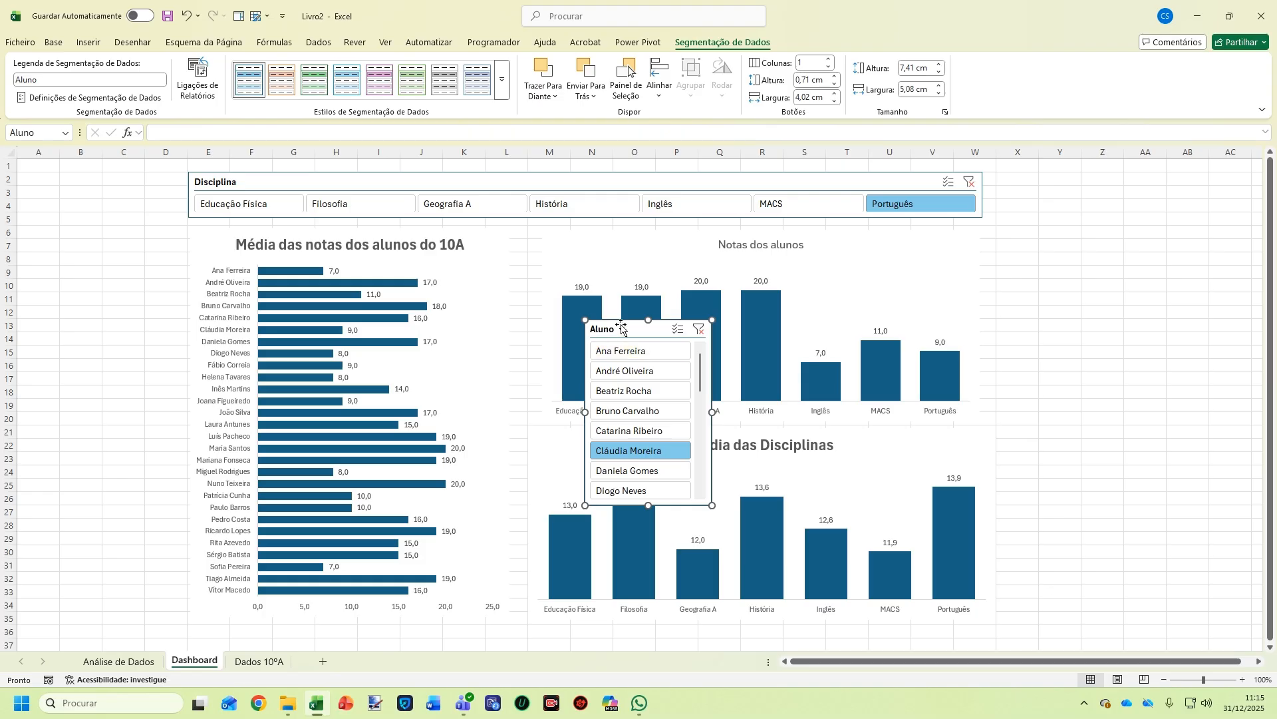
{"action": "left_click_drag", "start_coordinate": [621, 329], "coordinate": [54, 233]}
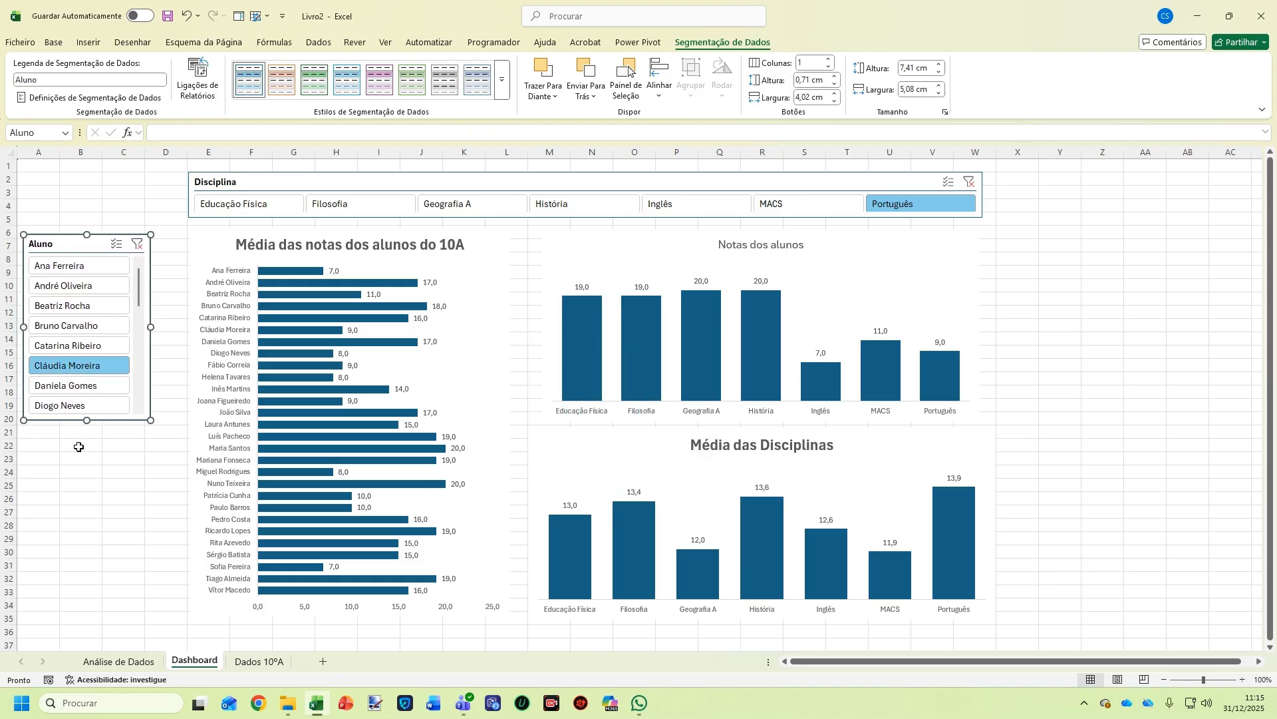
{"action": "scroll", "coordinate": [115, 340], "scroll_direction": "down", "scroll_amount": 7}
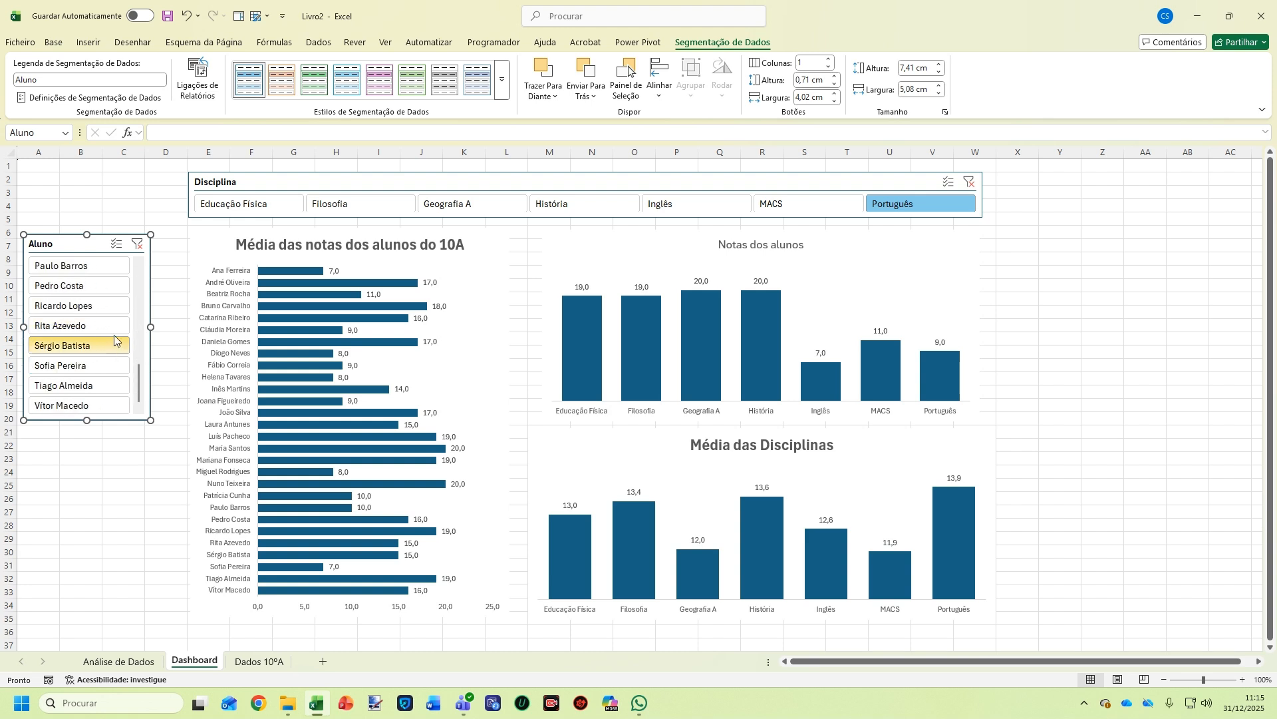
{"action": "scroll", "coordinate": [111, 344], "scroll_direction": "up", "scroll_amount": 7}
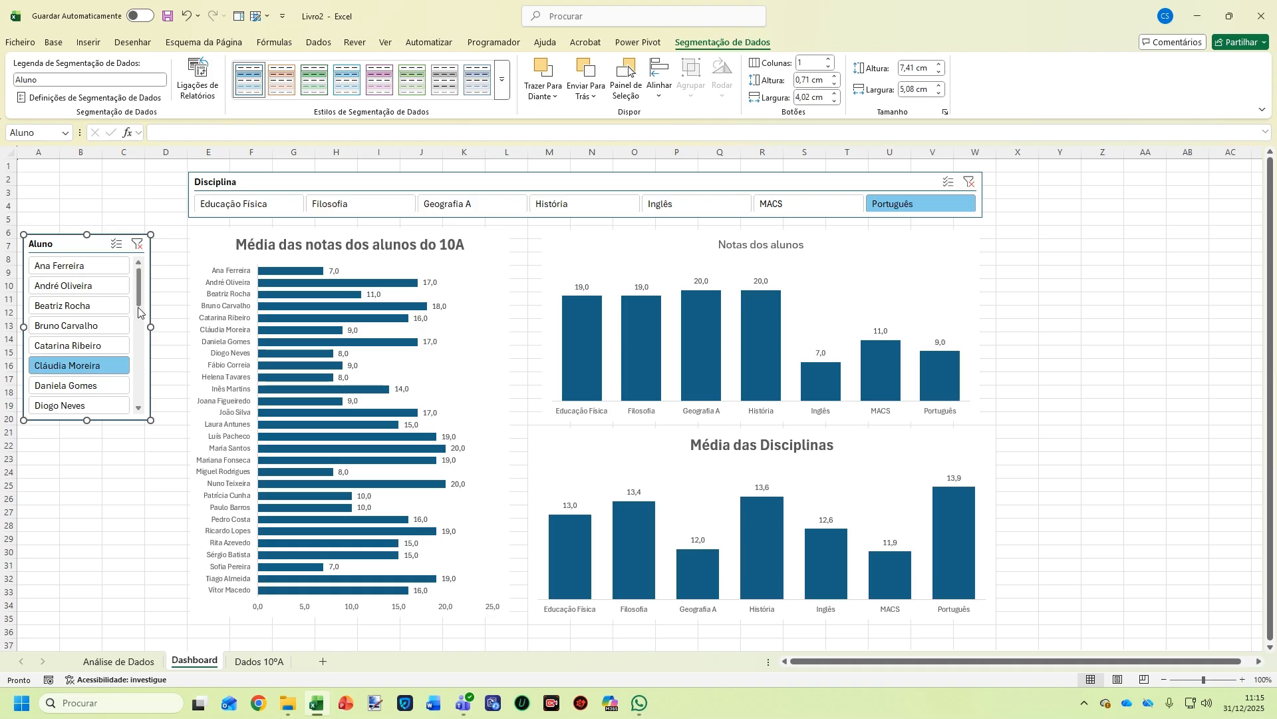
Give the Aluno slicer 2 columns, enlarge it to show every student, and shift Disciplina slightly right
{"action": "left_click", "coordinate": [830, 59]}
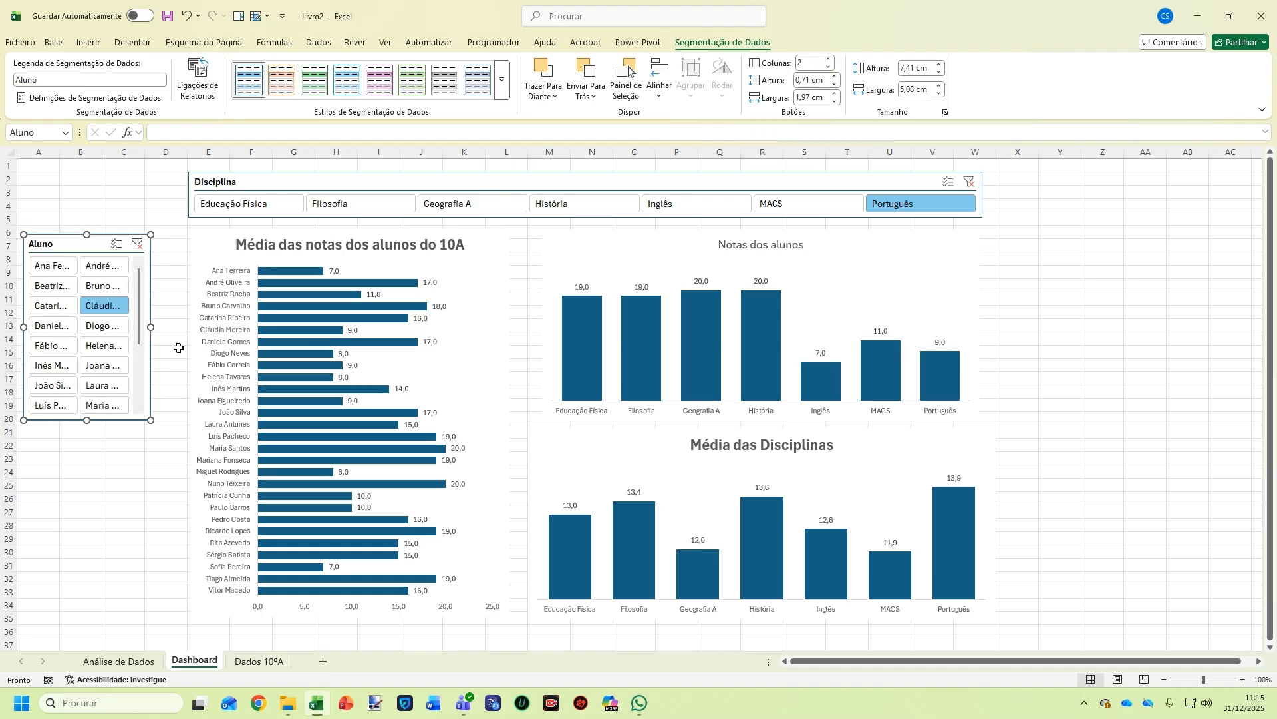
{"action": "left_click_drag", "start_coordinate": [152, 327], "coordinate": [208, 328]}
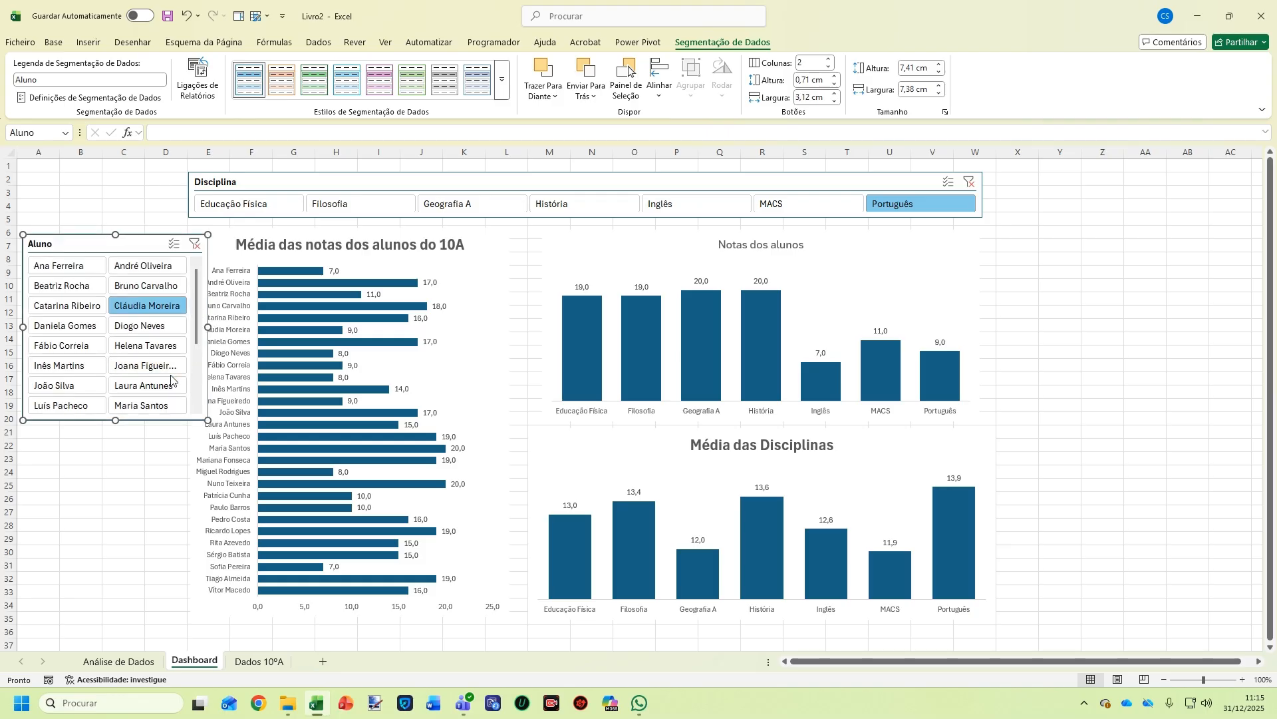
{"action": "left_click_drag", "start_coordinate": [115, 424], "coordinate": [116, 547]}
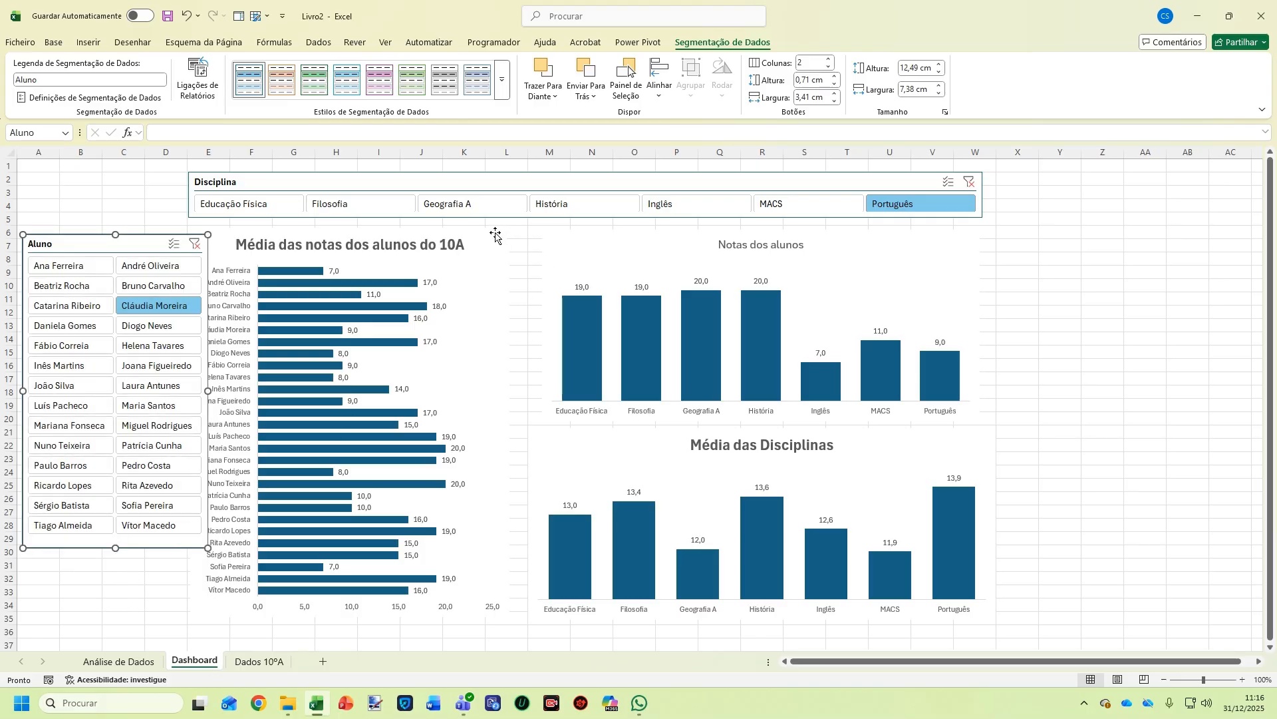
{"action": "left_click_drag", "start_coordinate": [441, 179], "coordinate": [480, 179]}
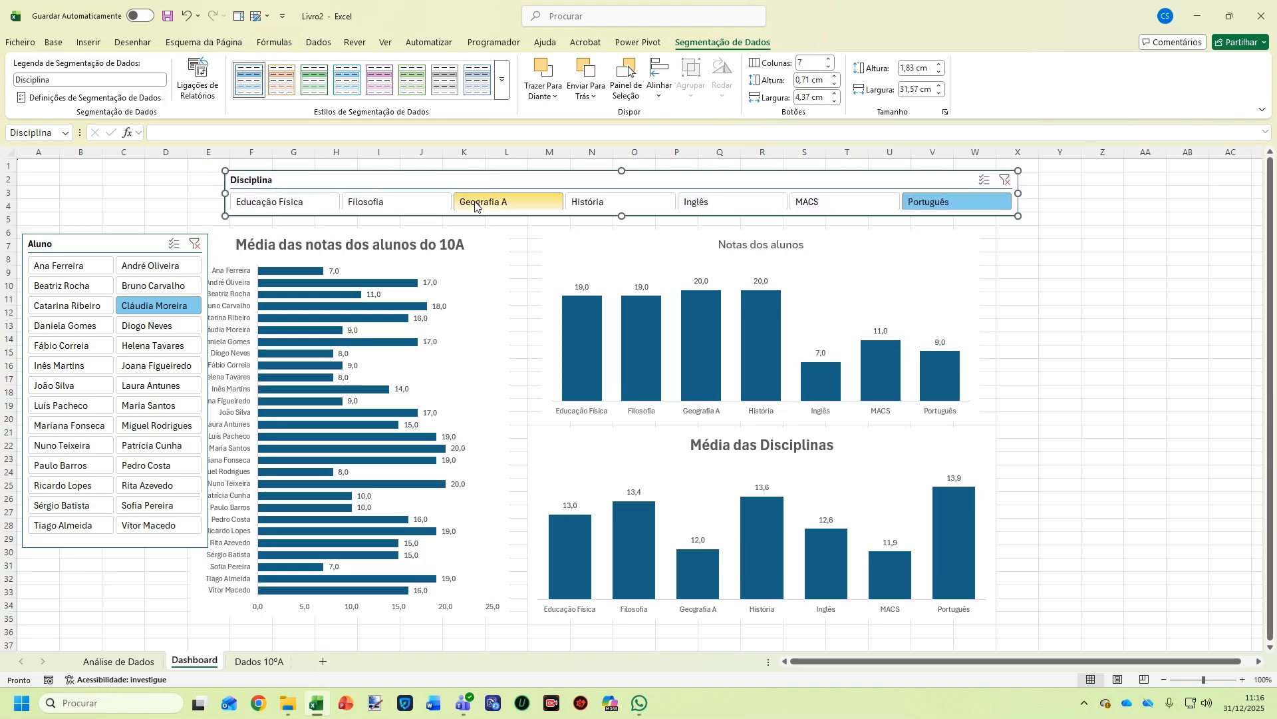
Move all three charts slightly right together
{"action": "left_click", "coordinate": [494, 241]}
{"action": "left_click", "coordinate": [546, 239], "text": "ctrl"}
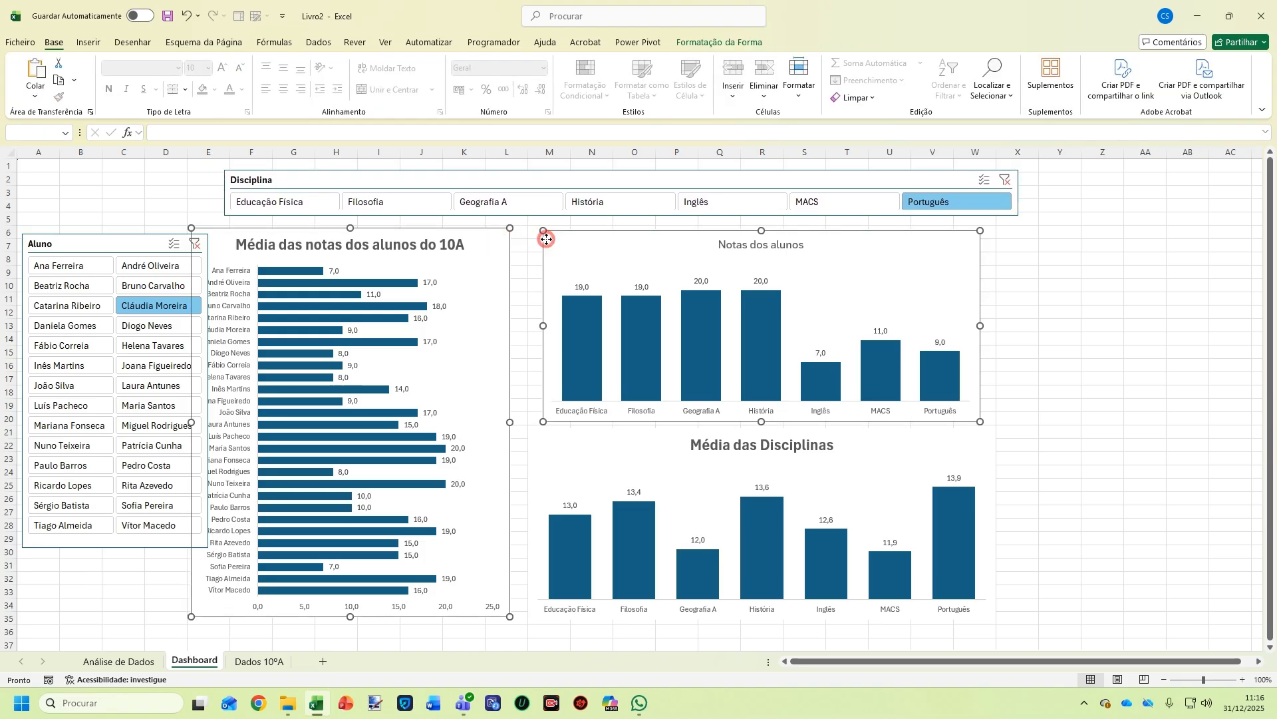
{"action": "left_click", "coordinate": [541, 442], "text": "ctrl"}
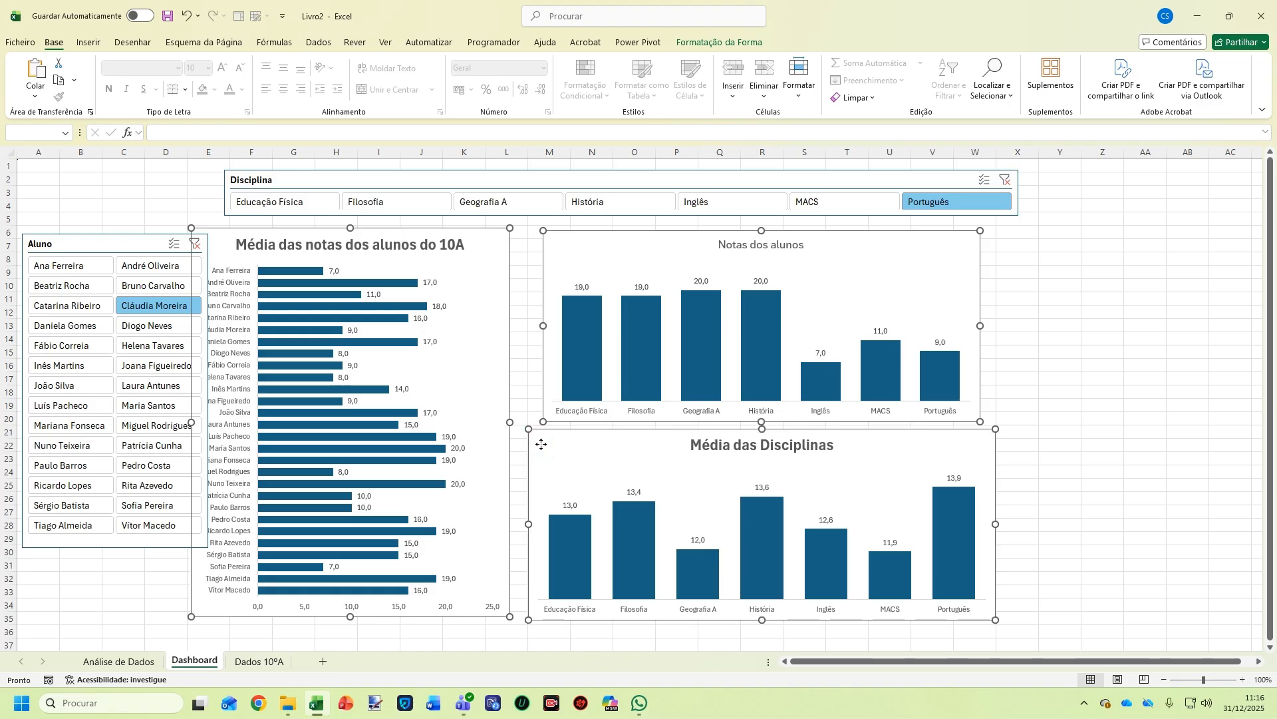
{"action": "left_click_drag", "start_coordinate": [541, 444], "coordinate": [580, 446]}
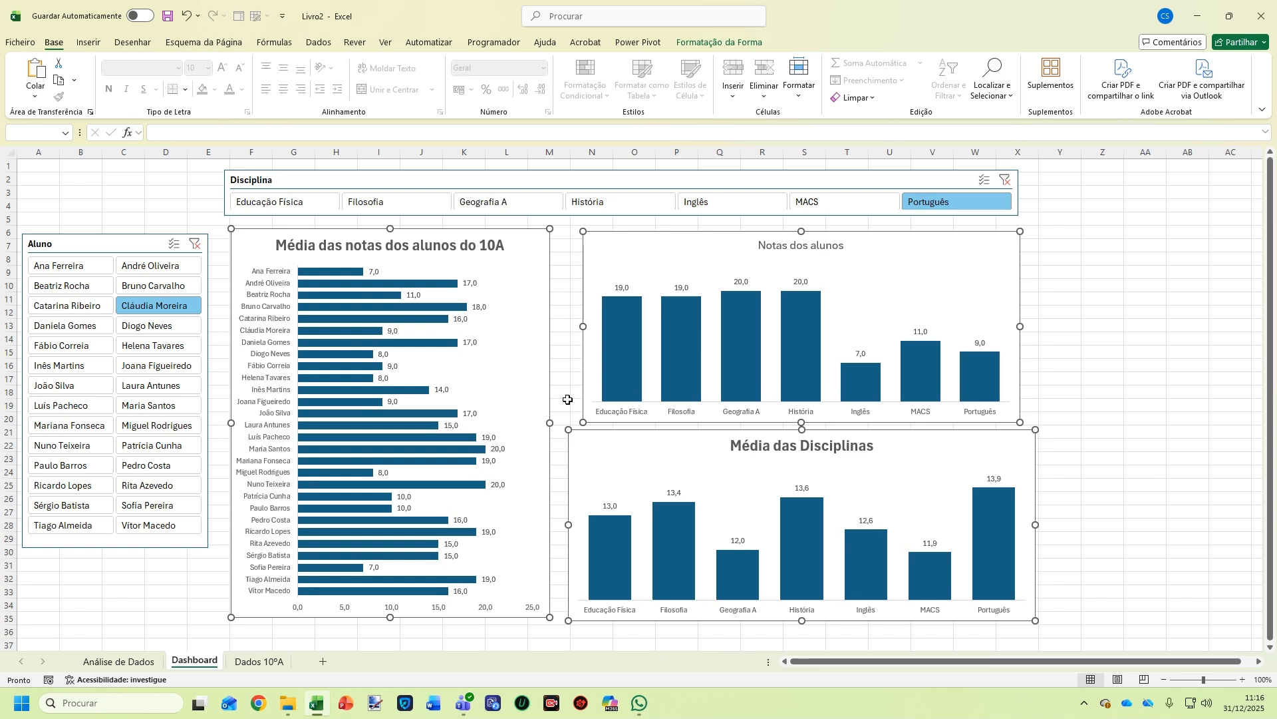
{"action": "left_click", "coordinate": [1194, 431]}
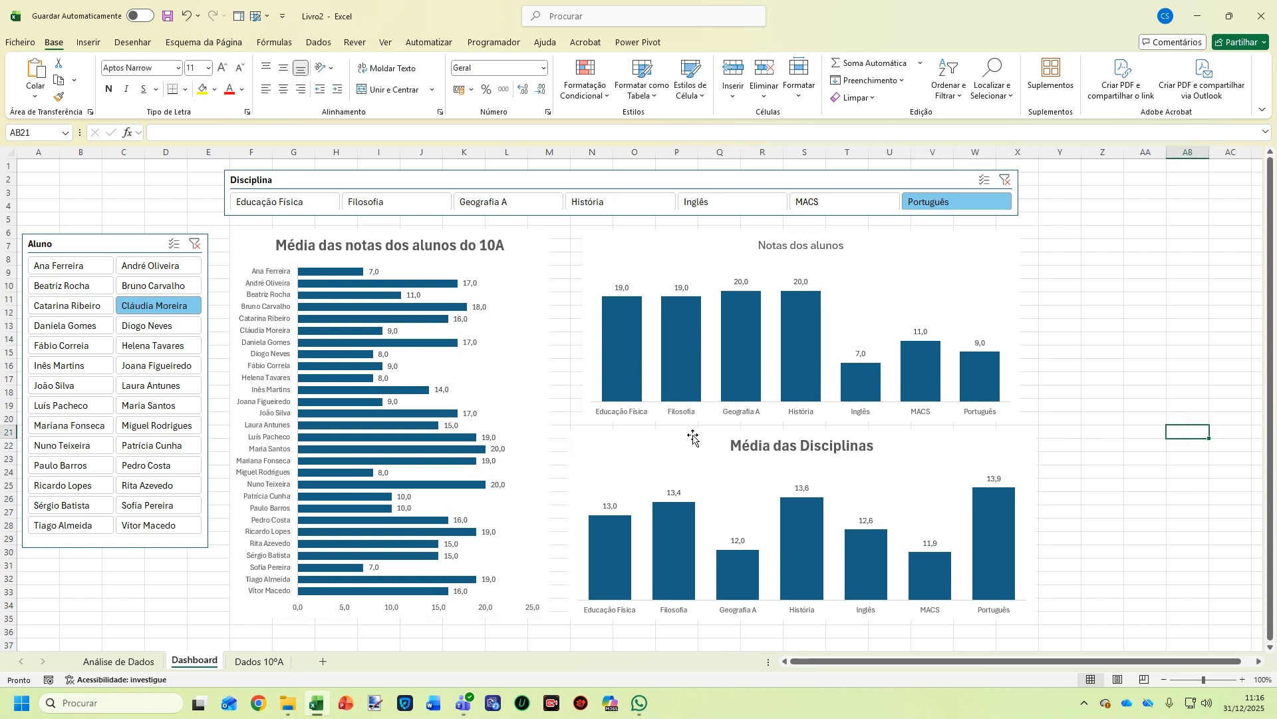
Left-align the Média das Disciplinas and Notas dos alunos charts
{"action": "left_click", "coordinate": [577, 444]}
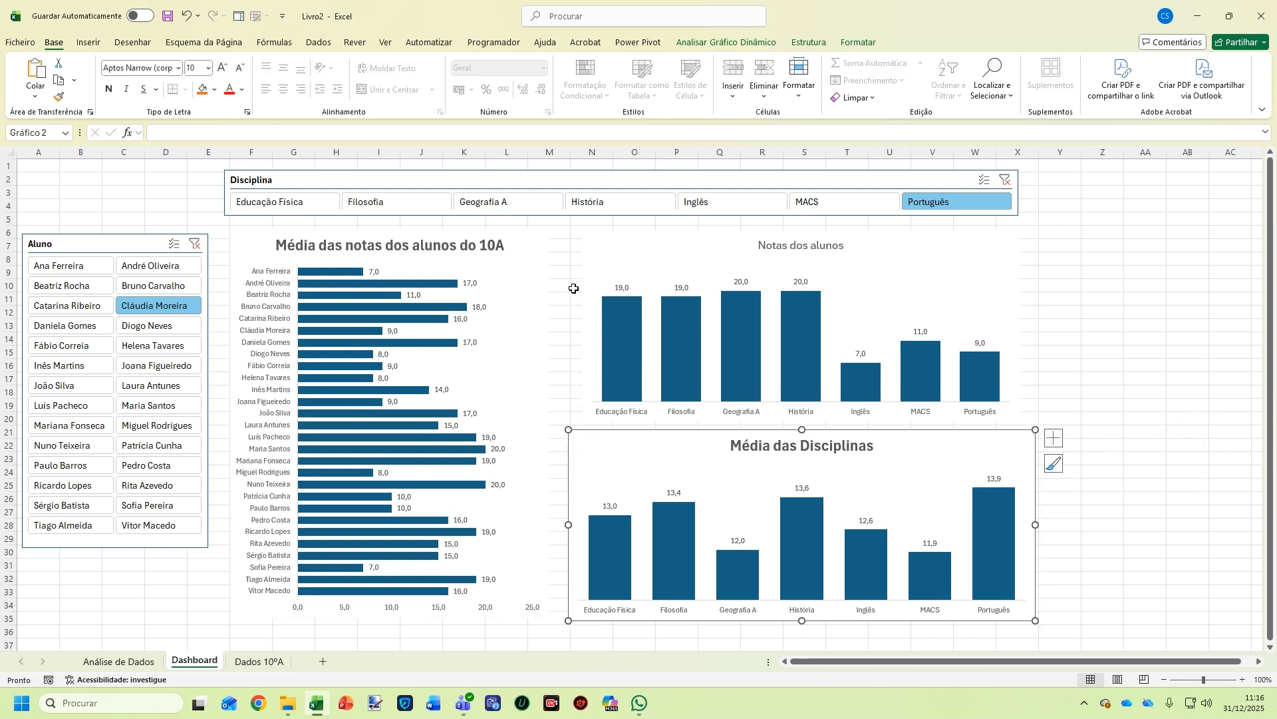
{"action": "left_click", "coordinate": [596, 270], "text": "ctrl"}
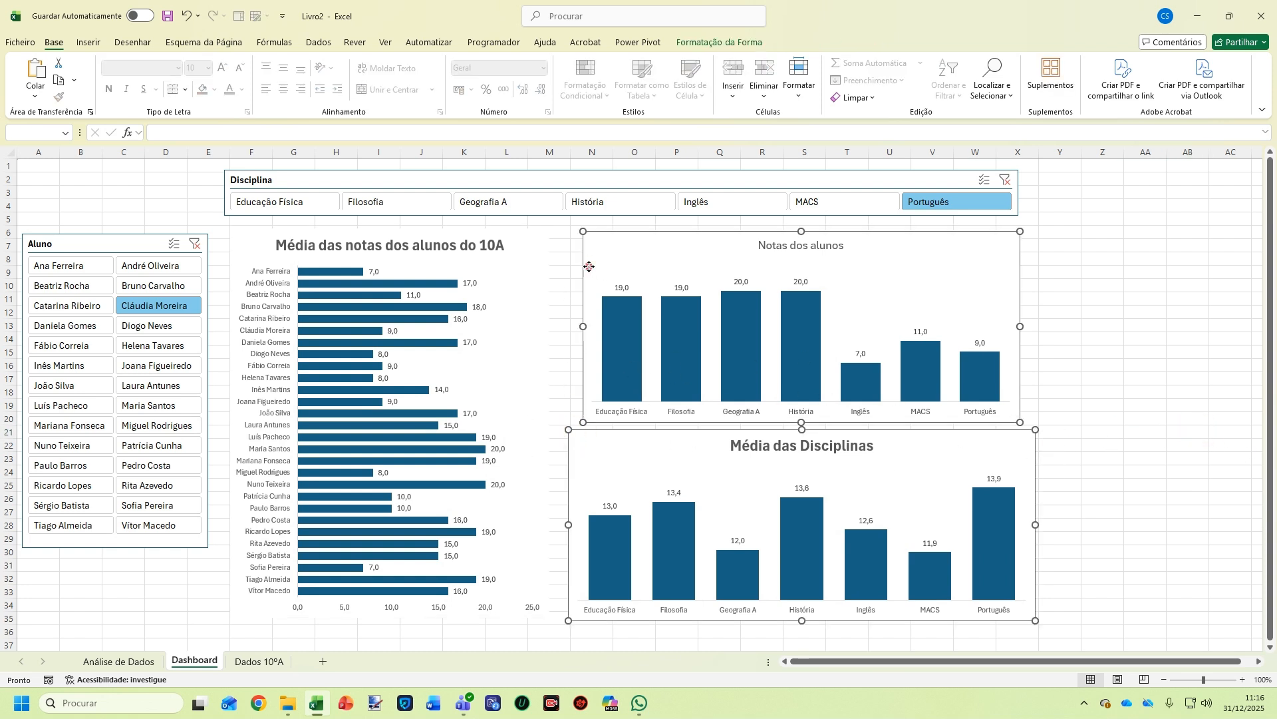
{"action": "left_click", "coordinate": [738, 42]}
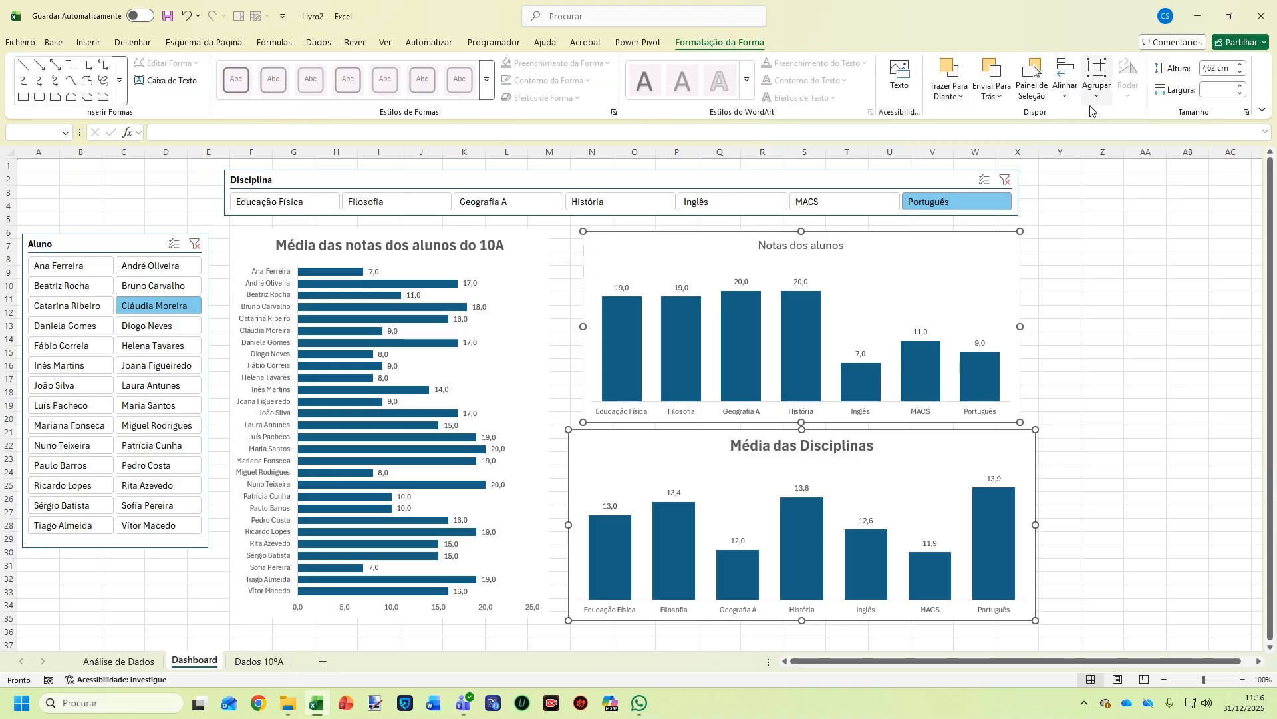
{"action": "left_click", "coordinate": [1065, 83]}
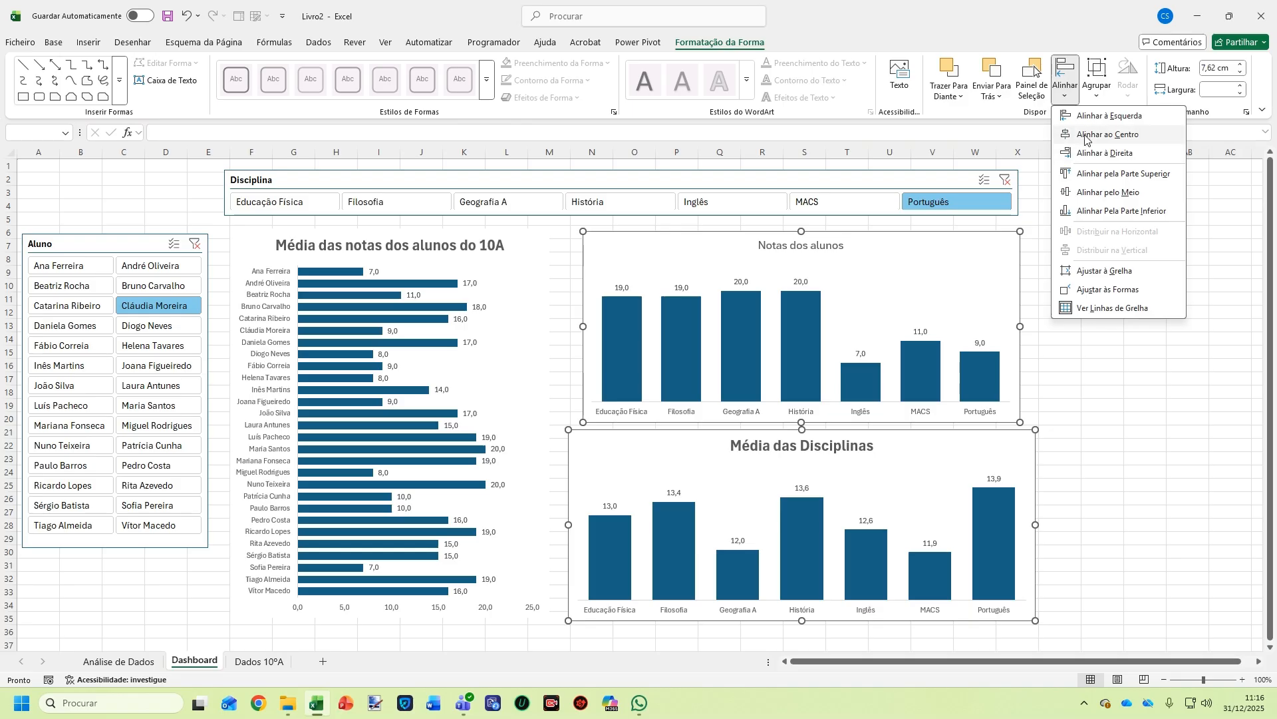
{"action": "left_click", "coordinate": [1092, 118]}
{"action": "left_click", "coordinate": [1104, 374]}
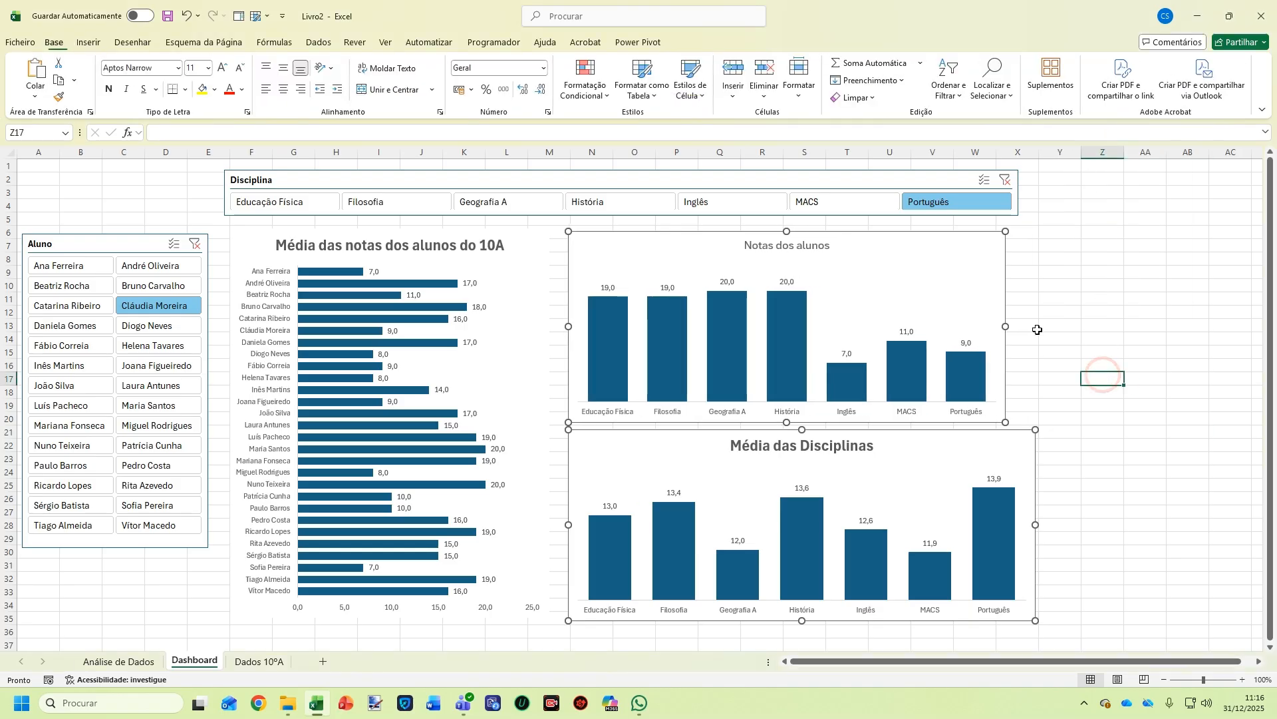
Widen Notas dos alunos to match the chart below and nudge the Aluno slicer slightly
{"action": "left_click", "coordinate": [989, 322]}
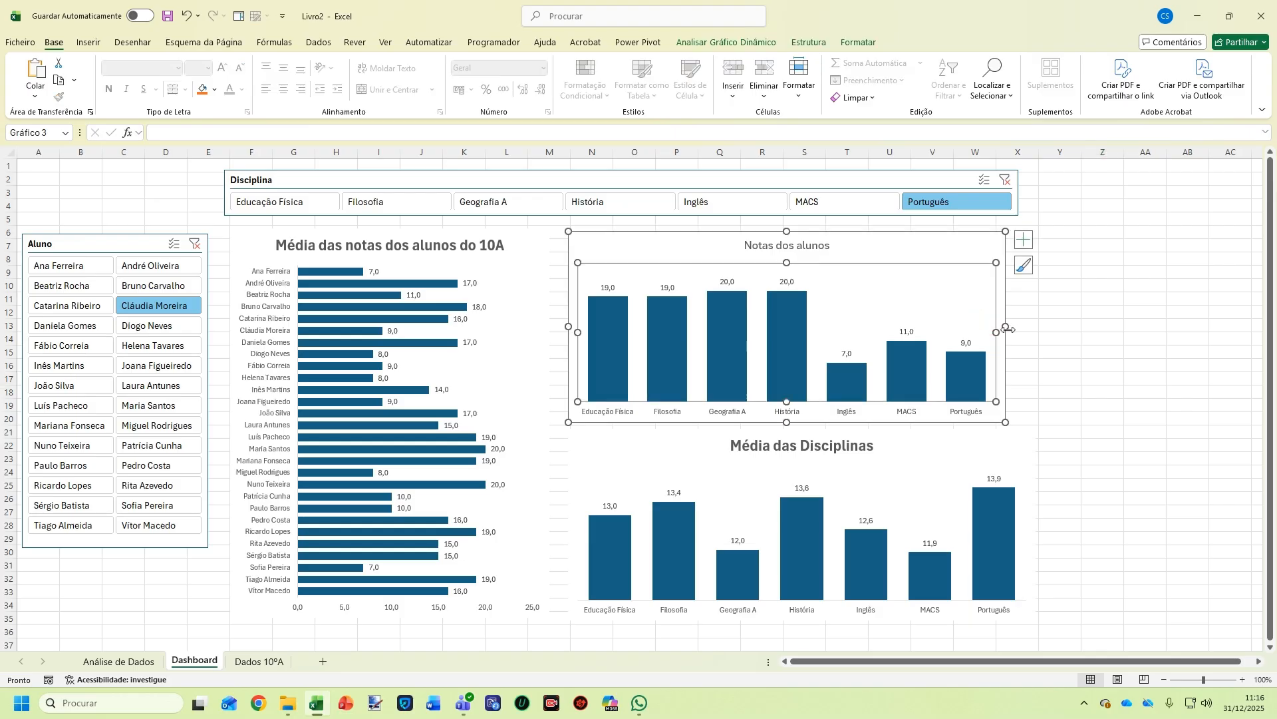
{"action": "left_click_drag", "start_coordinate": [1006, 327], "coordinate": [1040, 325]}
{"action": "left_click", "coordinate": [1101, 350]}
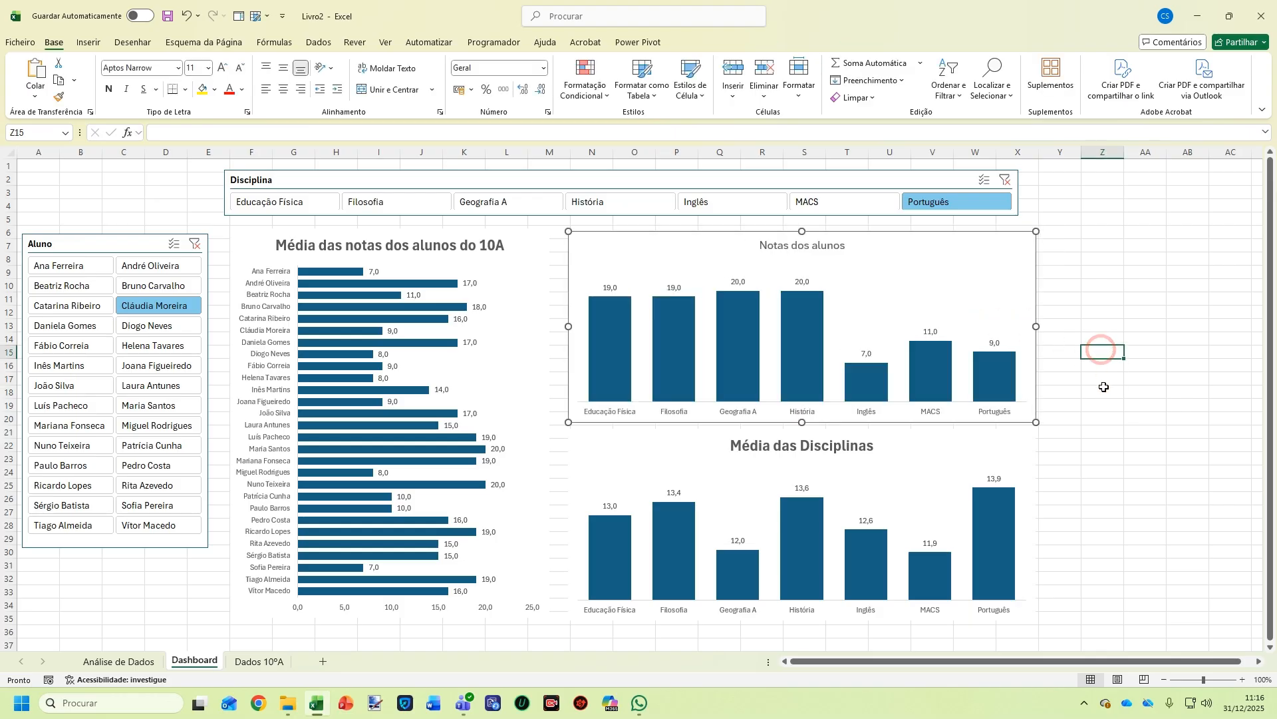
{"action": "left_click", "coordinate": [1093, 536]}
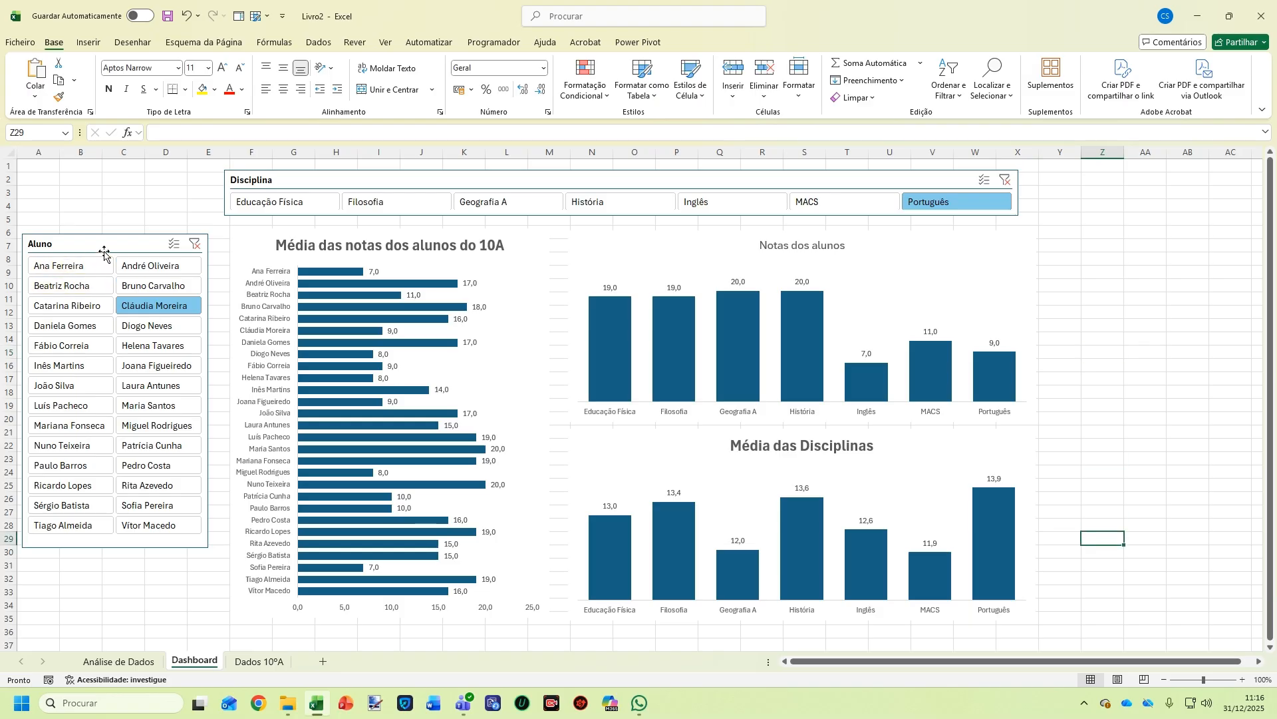
{"action": "left_click_drag", "start_coordinate": [105, 253], "coordinate": [113, 238]}
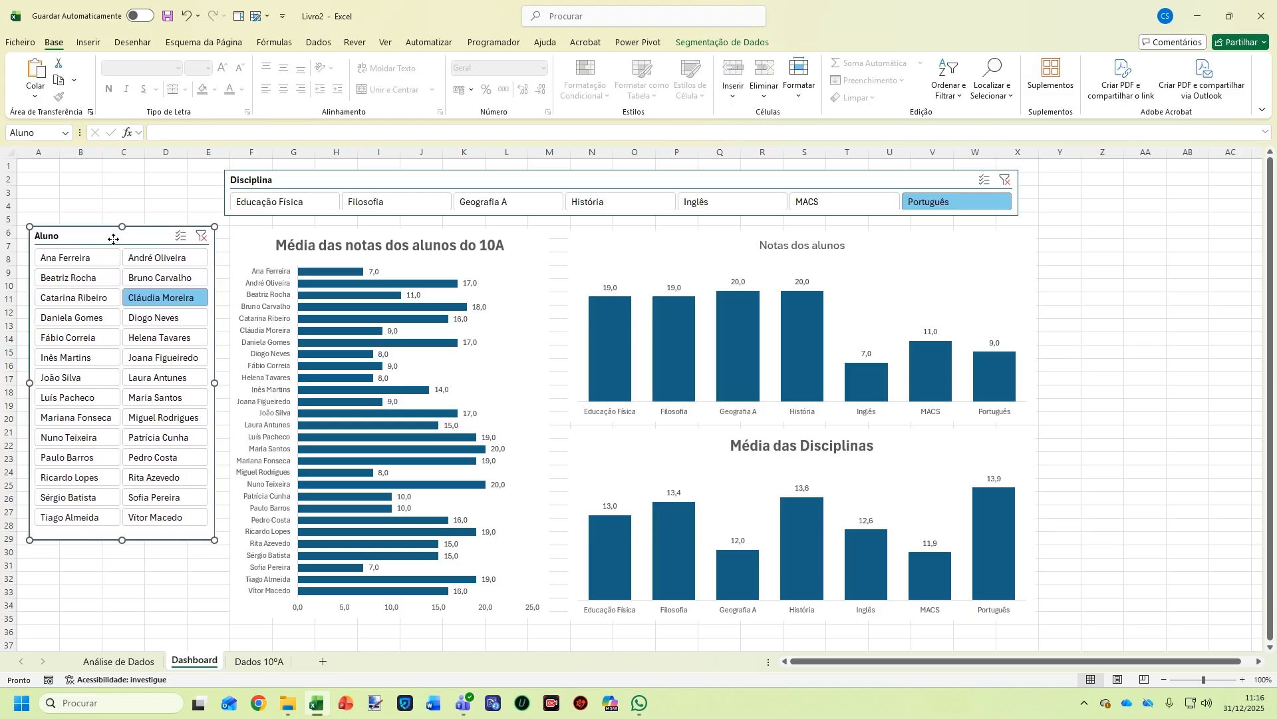
Test the Aluno slicer on several students, leaving one student's grades shown, then select the whole sheet
{"action": "left_click", "coordinate": [602, 252]}
{"action": "left_click", "coordinate": [154, 358]}
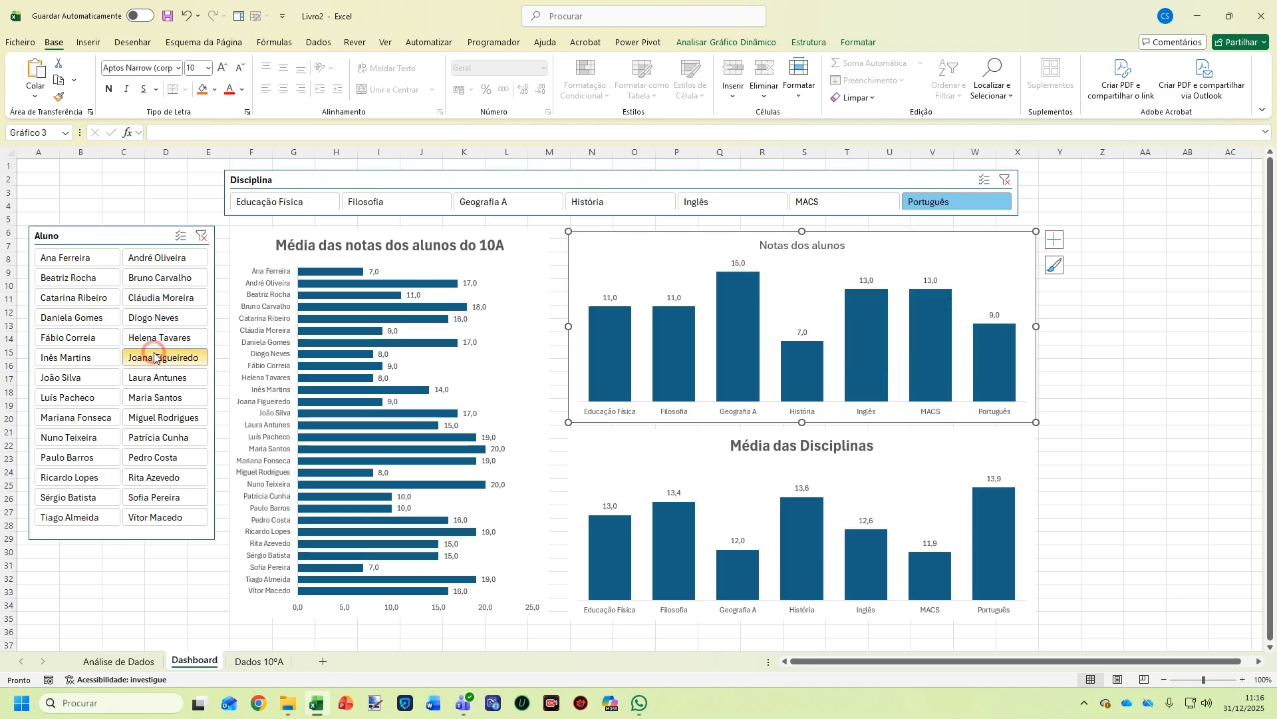
{"action": "left_click", "coordinate": [93, 376]}
{"action": "left_click", "coordinate": [153, 418]}
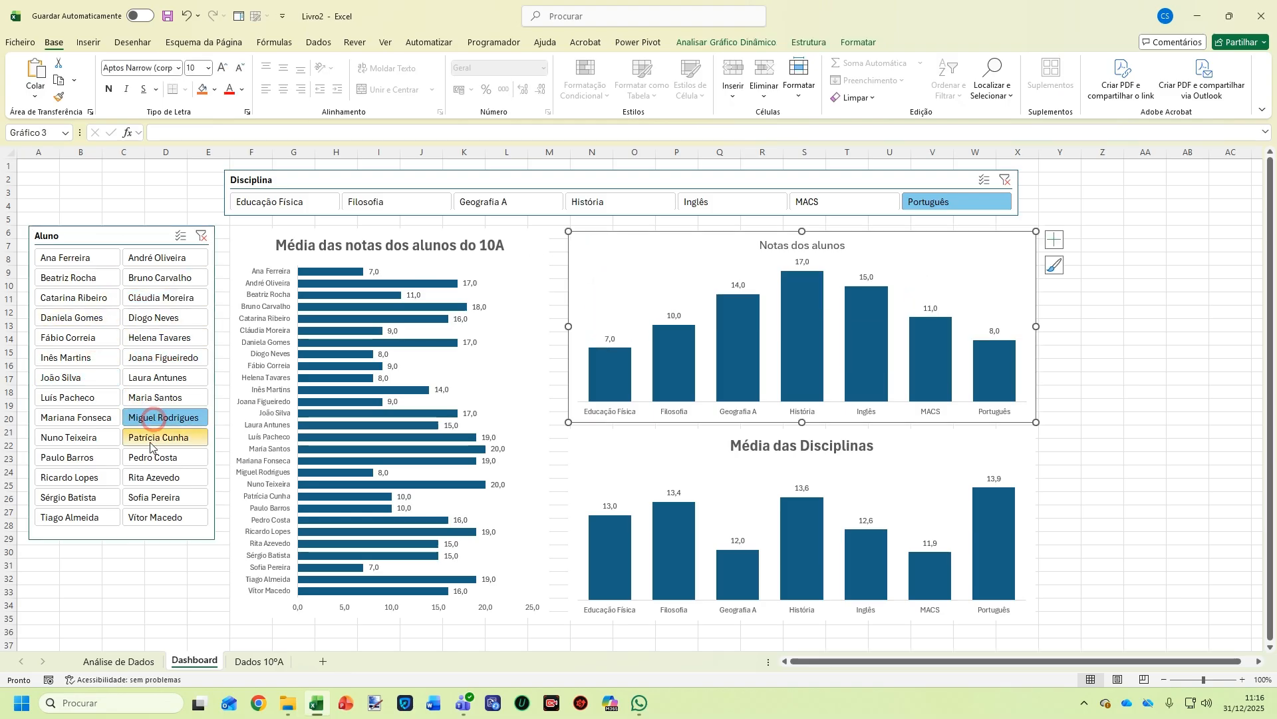
{"action": "left_click", "coordinate": [69, 457]}
{"action": "left_click", "coordinate": [165, 496]}
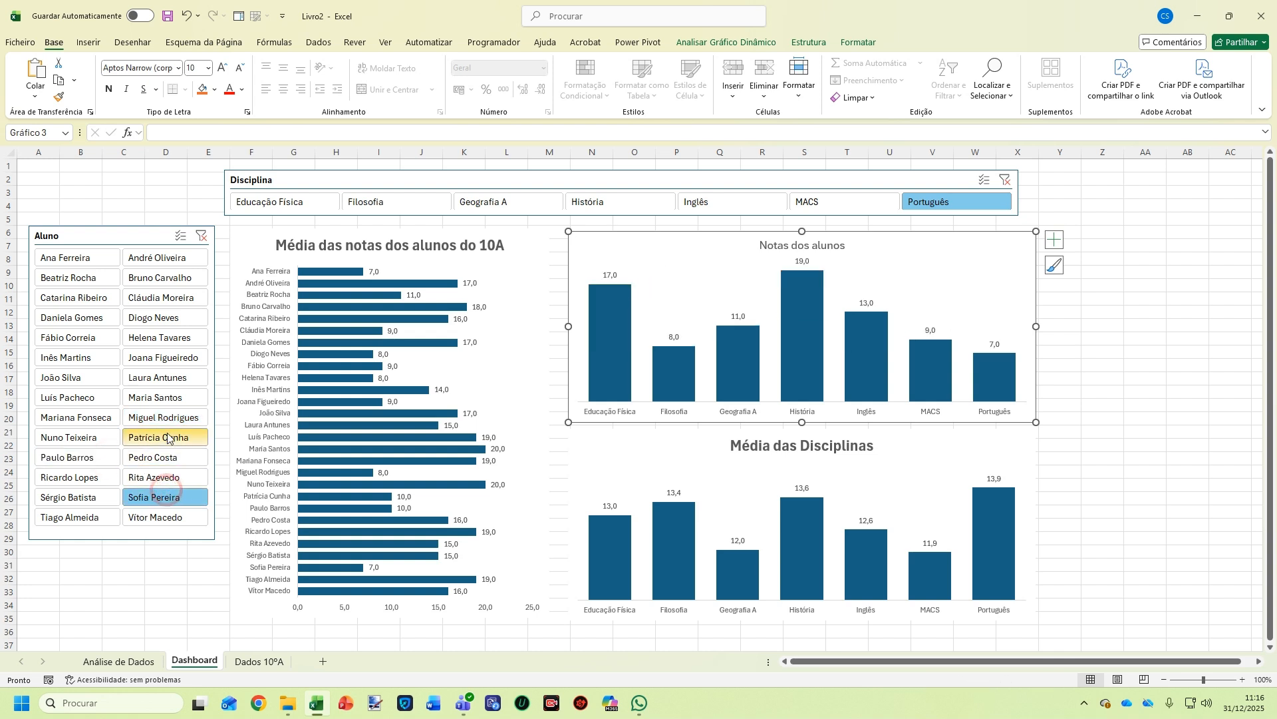
{"action": "left_click", "coordinate": [160, 357]}
{"action": "left_click", "coordinate": [149, 298]}
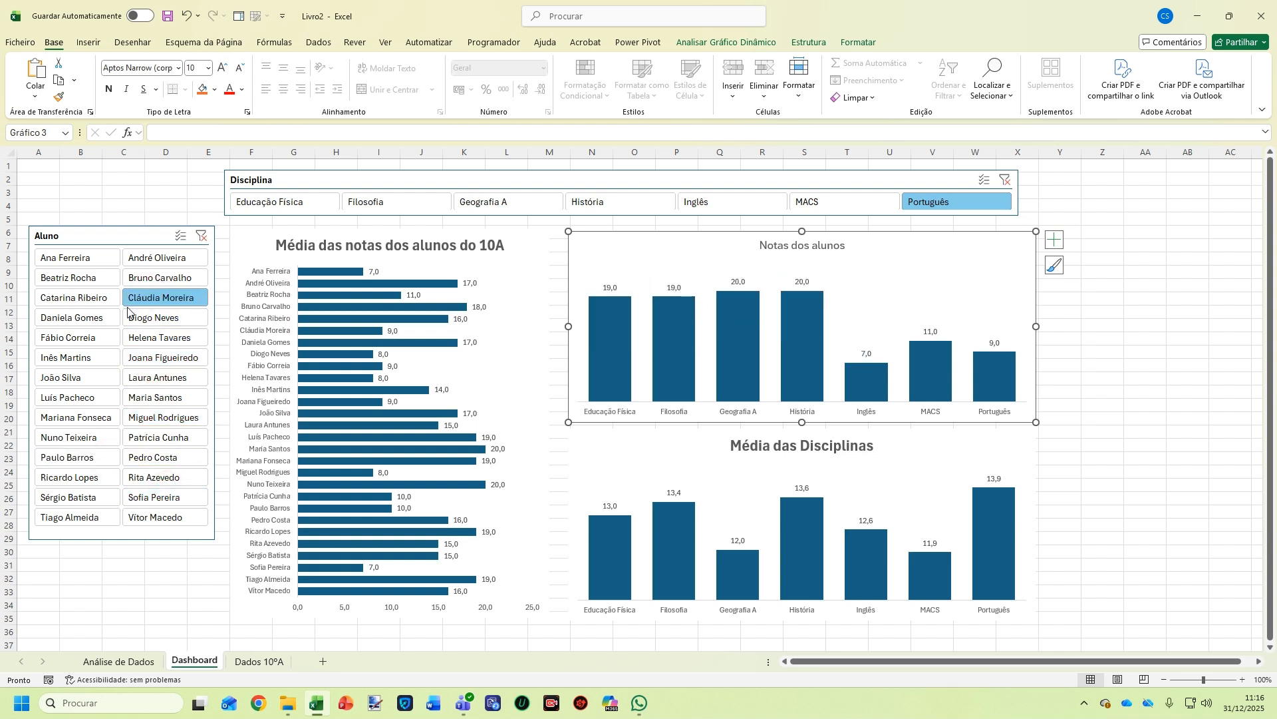
{"action": "left_click", "coordinate": [93, 318]}
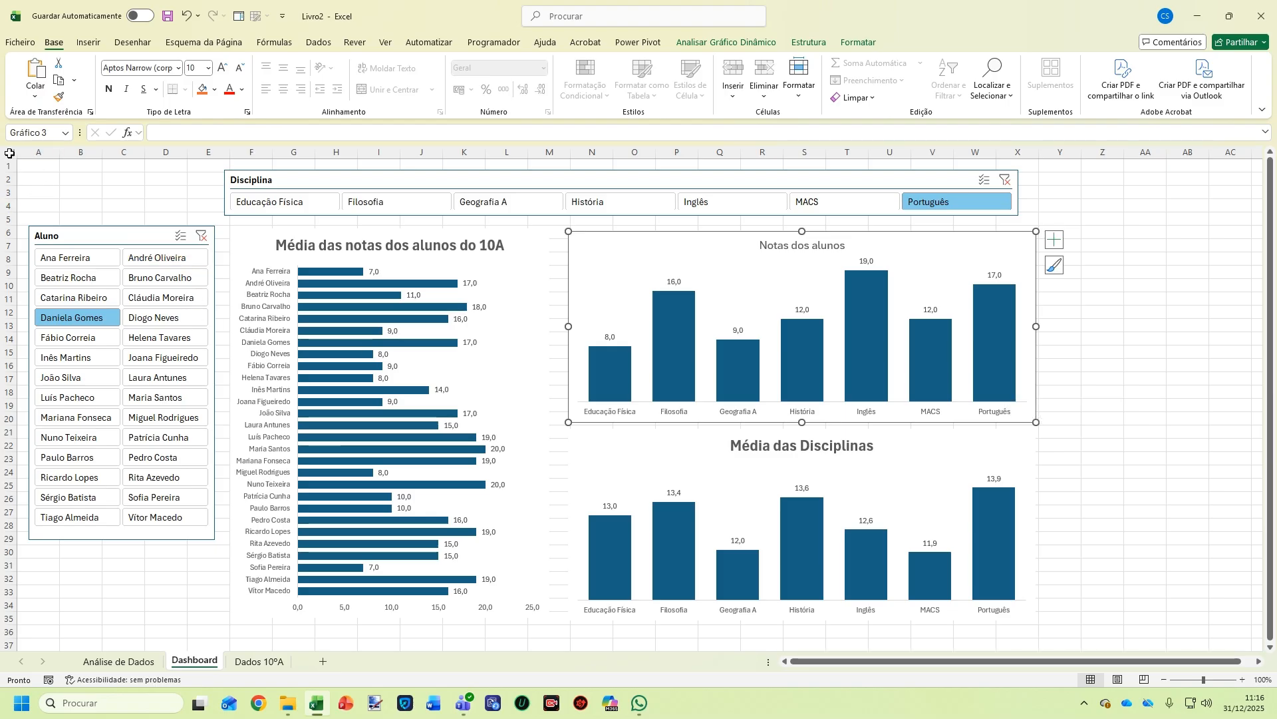
{"action": "left_click", "coordinate": [28, 166]}
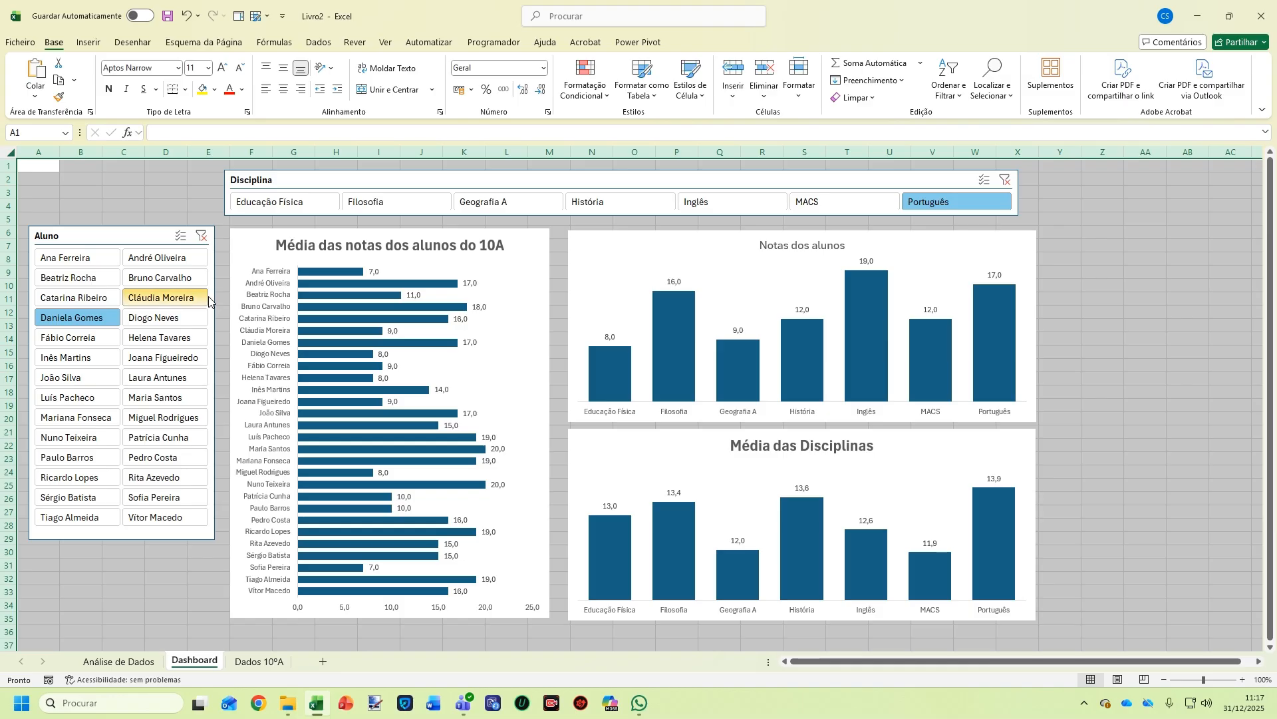
Fill the whole Dashboard sheet white to hide gridlines, and nudge the Aluno slicer up-left
{"action": "left_click", "coordinate": [215, 89]}
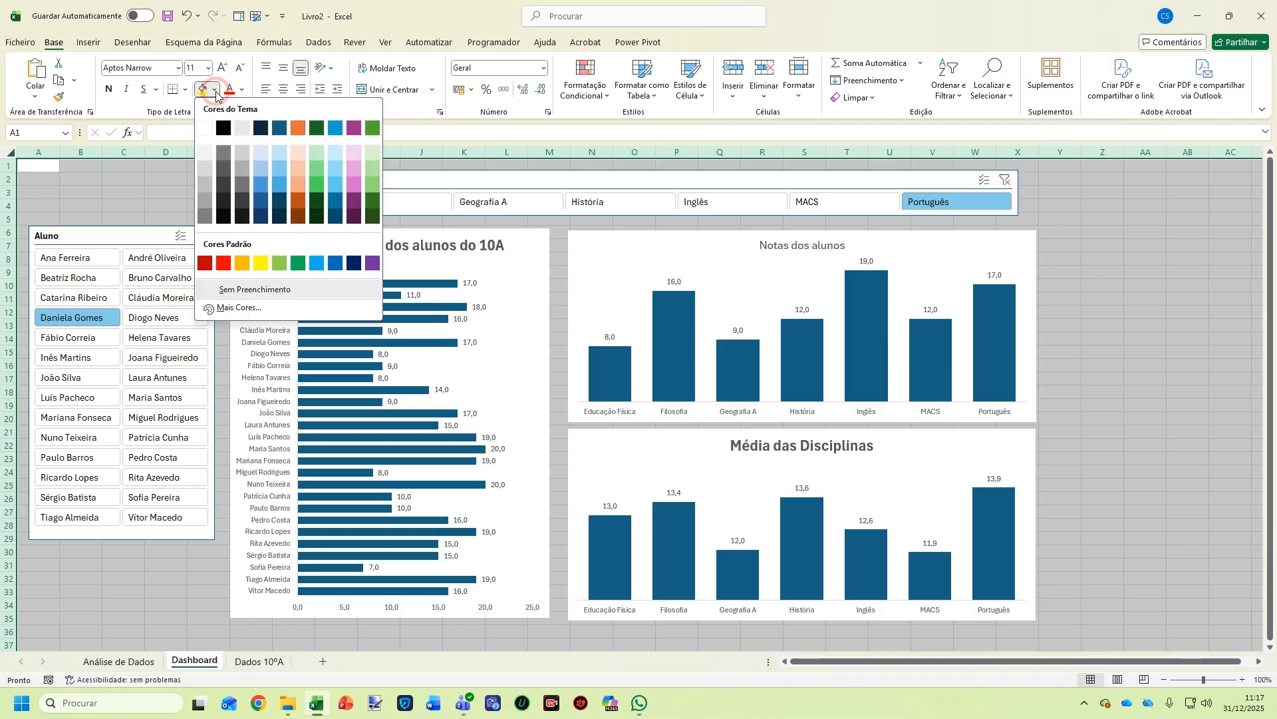
{"action": "left_click", "coordinate": [210, 128]}
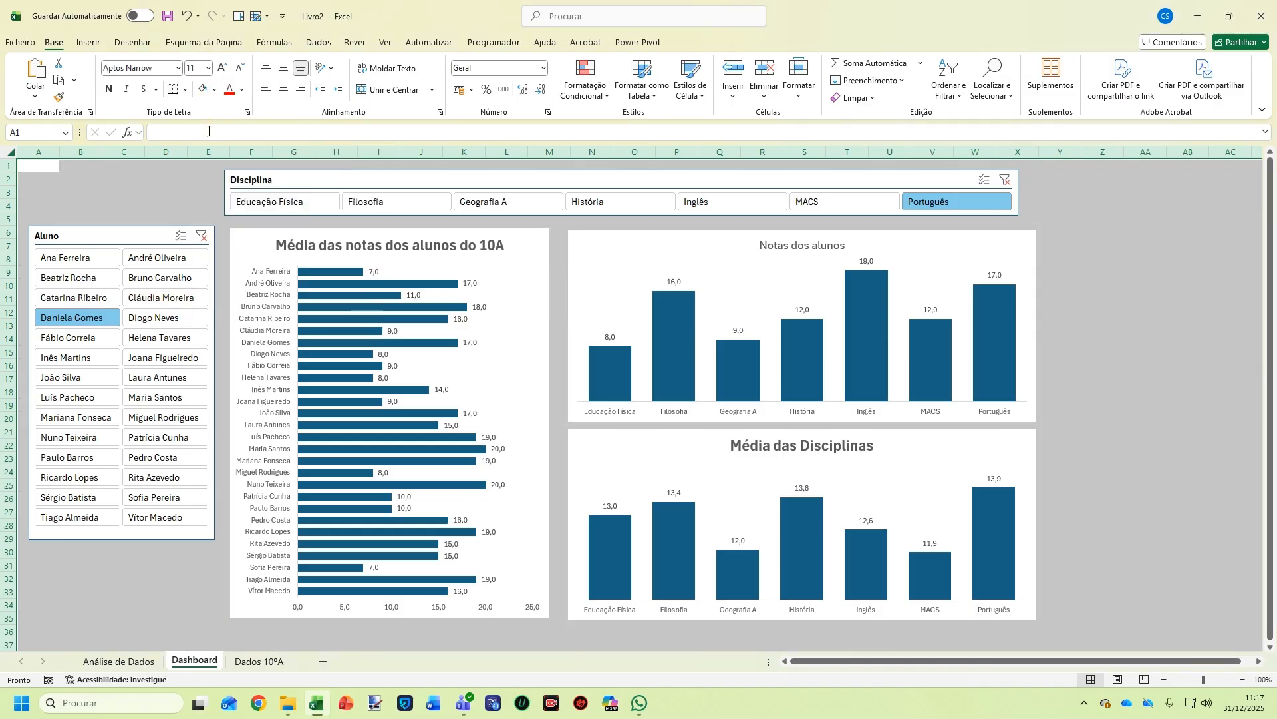
{"action": "left_click", "coordinate": [114, 191]}
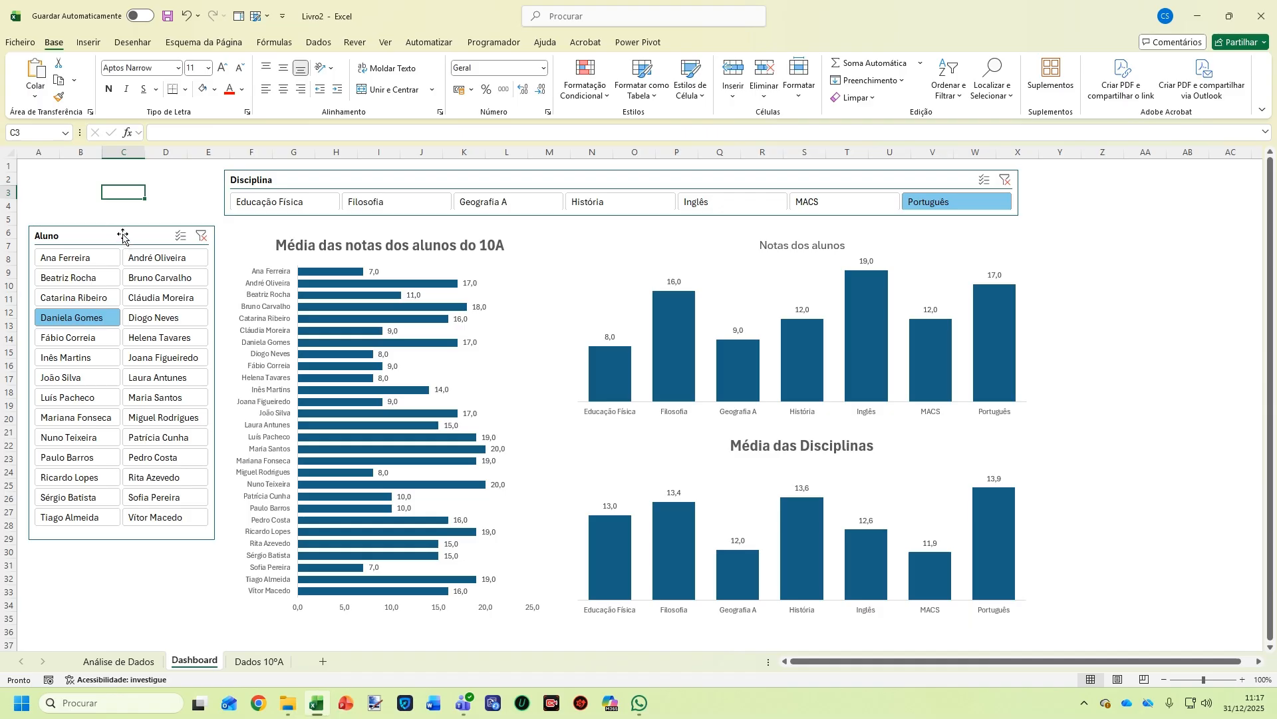
{"action": "left_click_drag", "start_coordinate": [122, 234], "coordinate": [120, 231]}
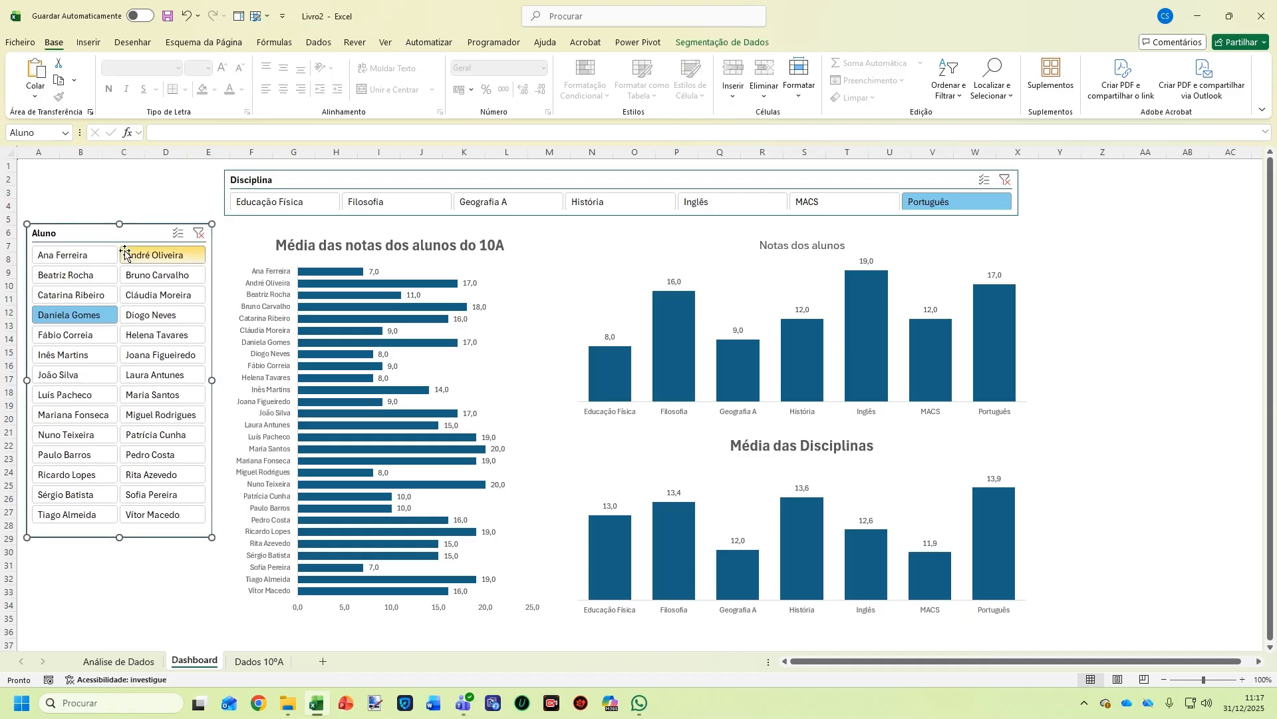
{"action": "left_click", "coordinate": [172, 578]}
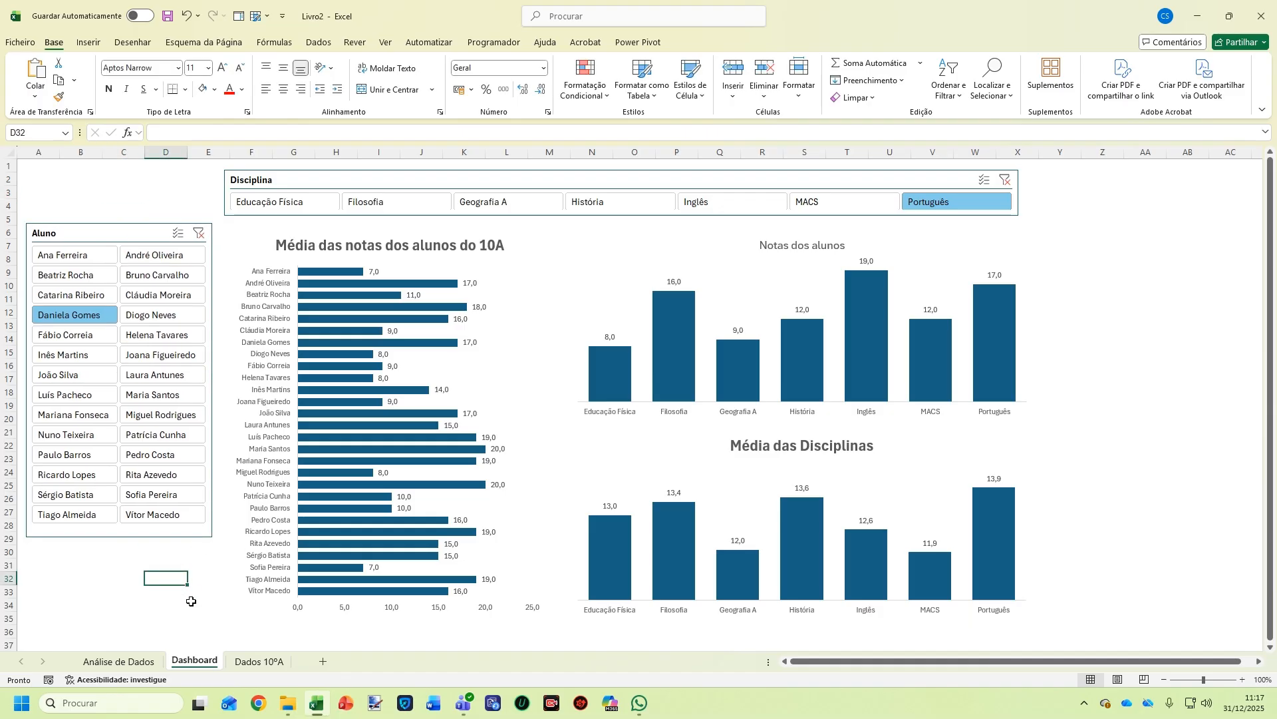